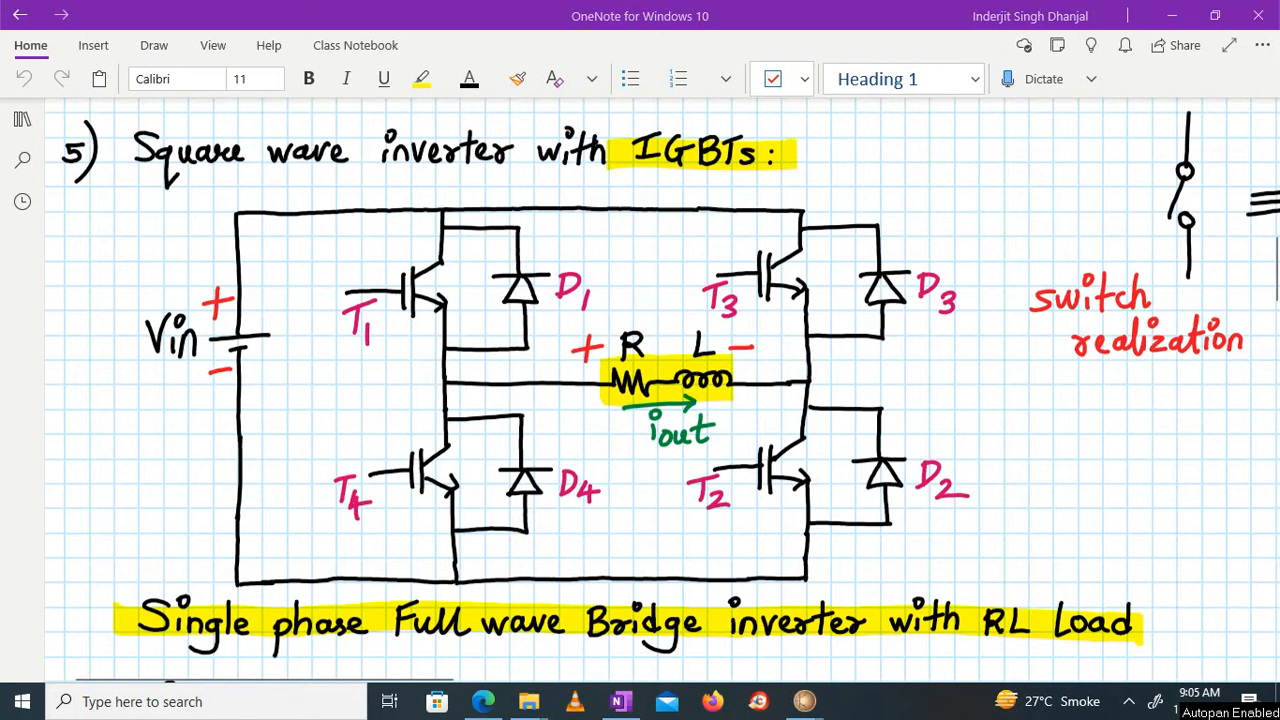
Switch to eSim and create a new project named full_bridge_inv_RL_load
{"action": "mouse_move", "coordinate": [806, 705]}
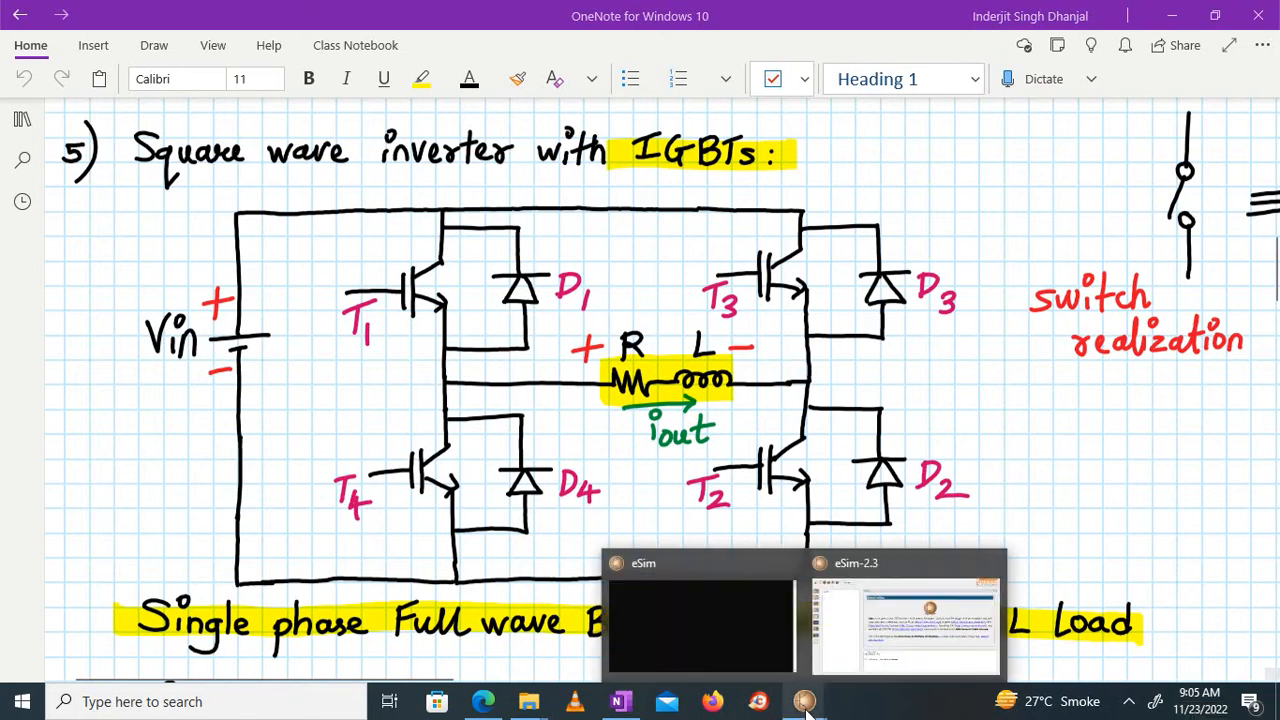
{"action": "left_click", "coordinate": [884, 635]}
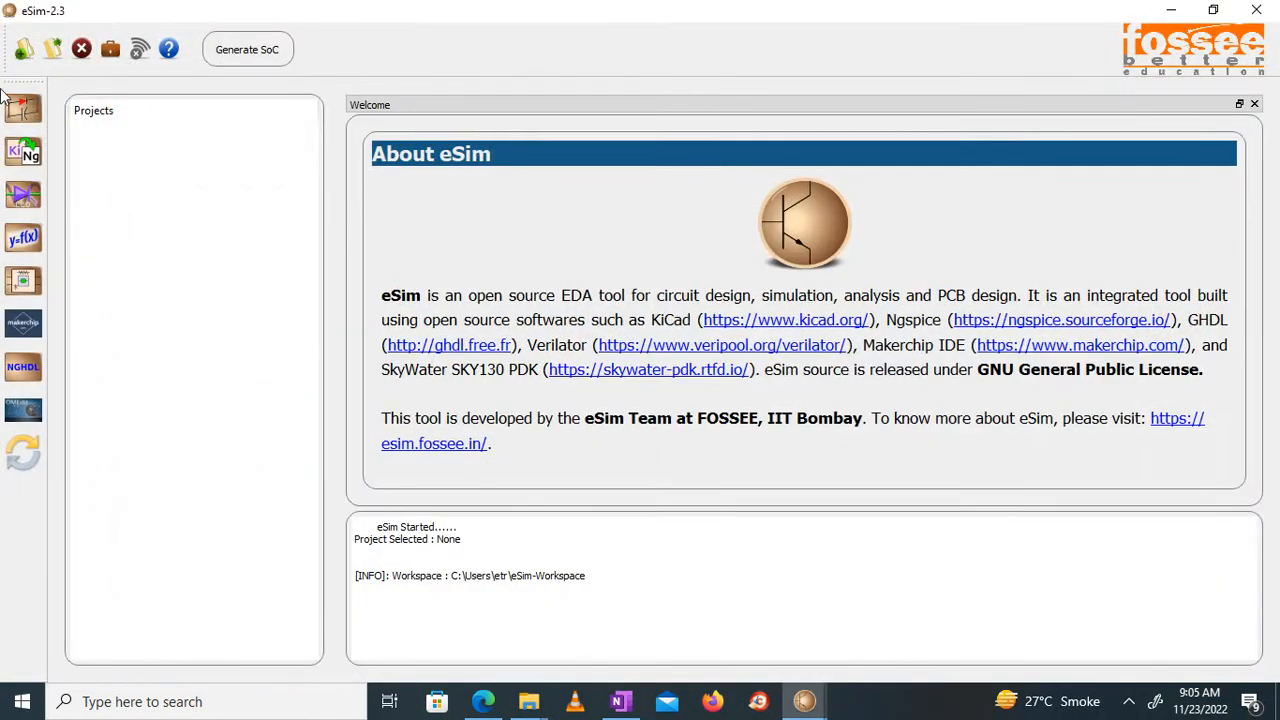
{"action": "left_click", "coordinate": [27, 58]}
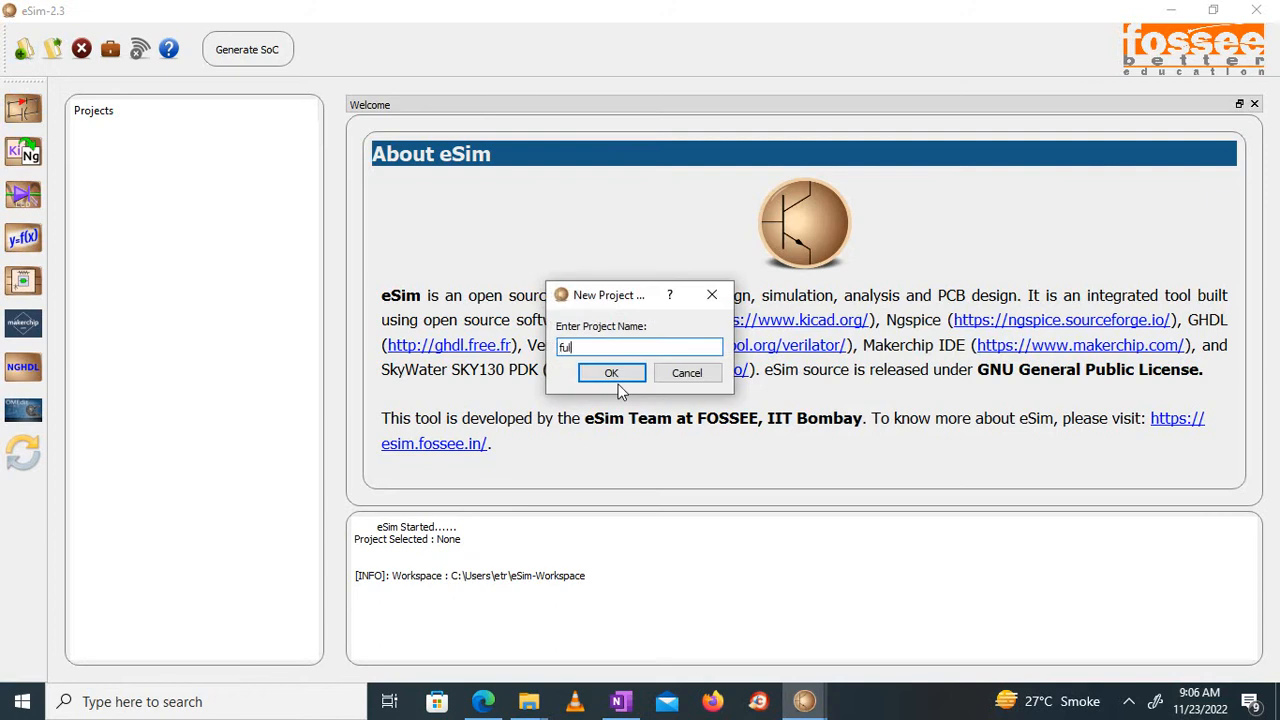
{"action": "type", "text": "full_bridge_inv_RL"}
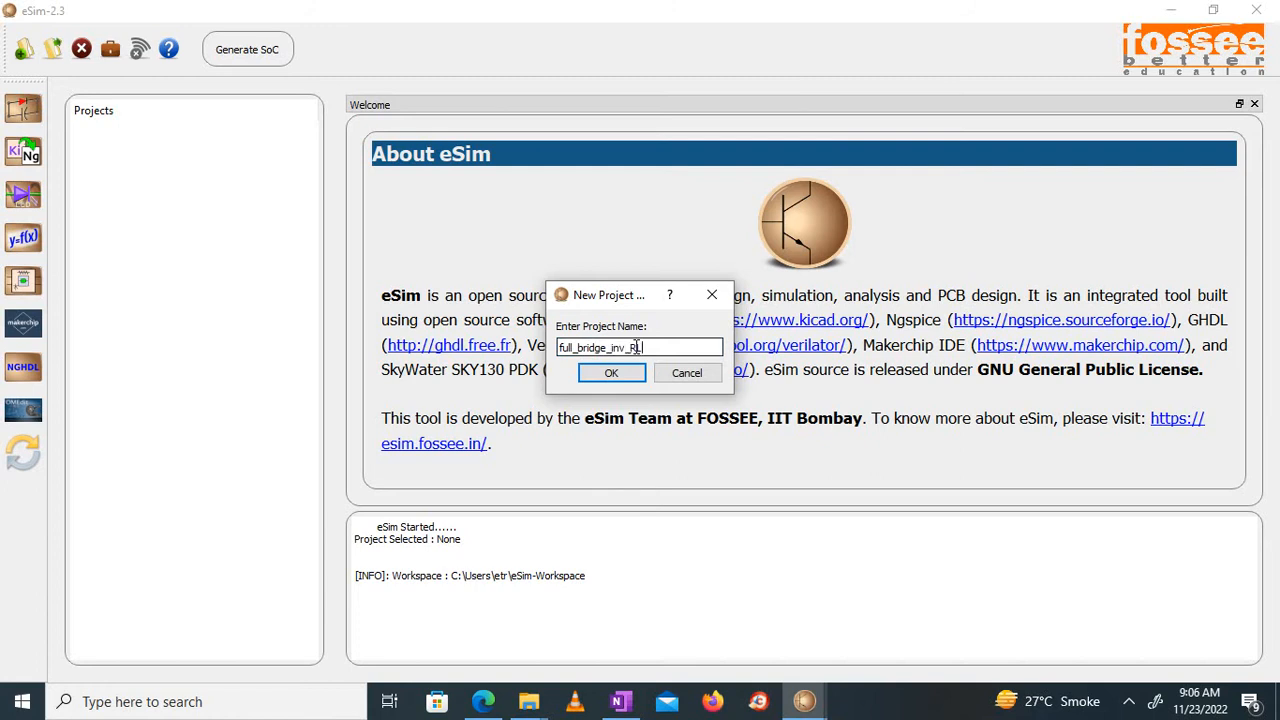
{"action": "type", "text": "load"}
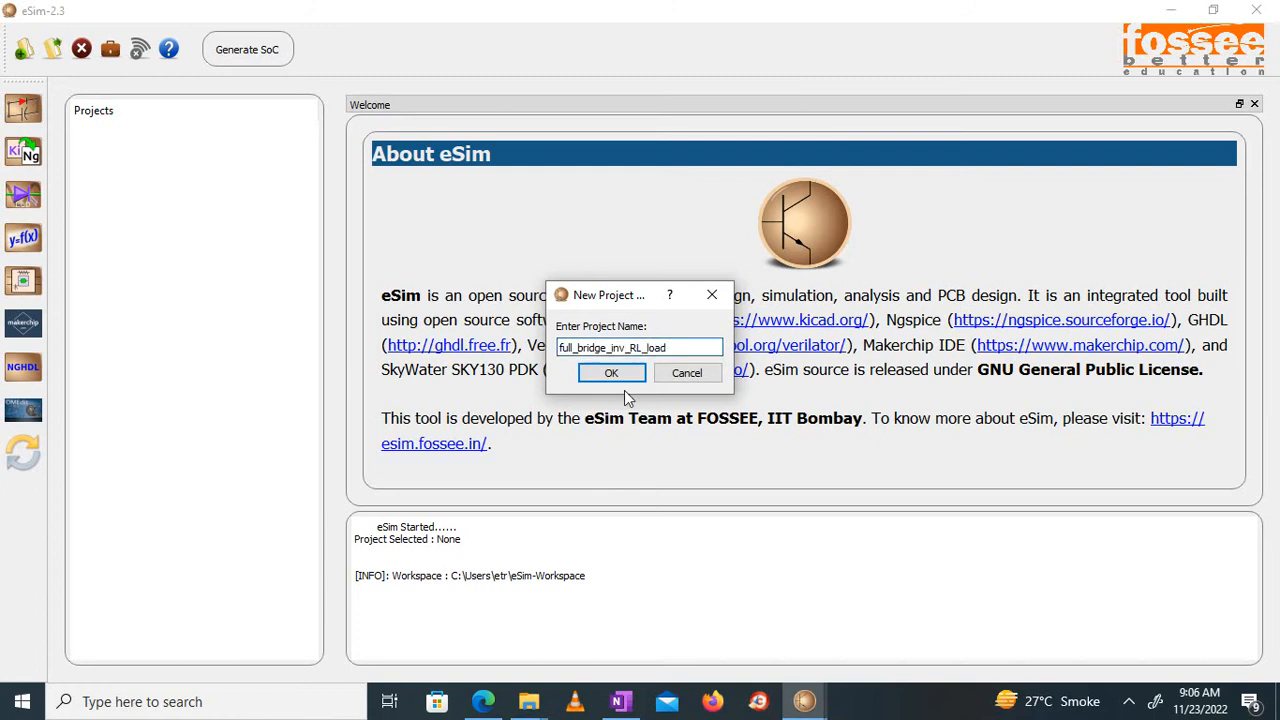
{"action": "left_click", "coordinate": [612, 373]}
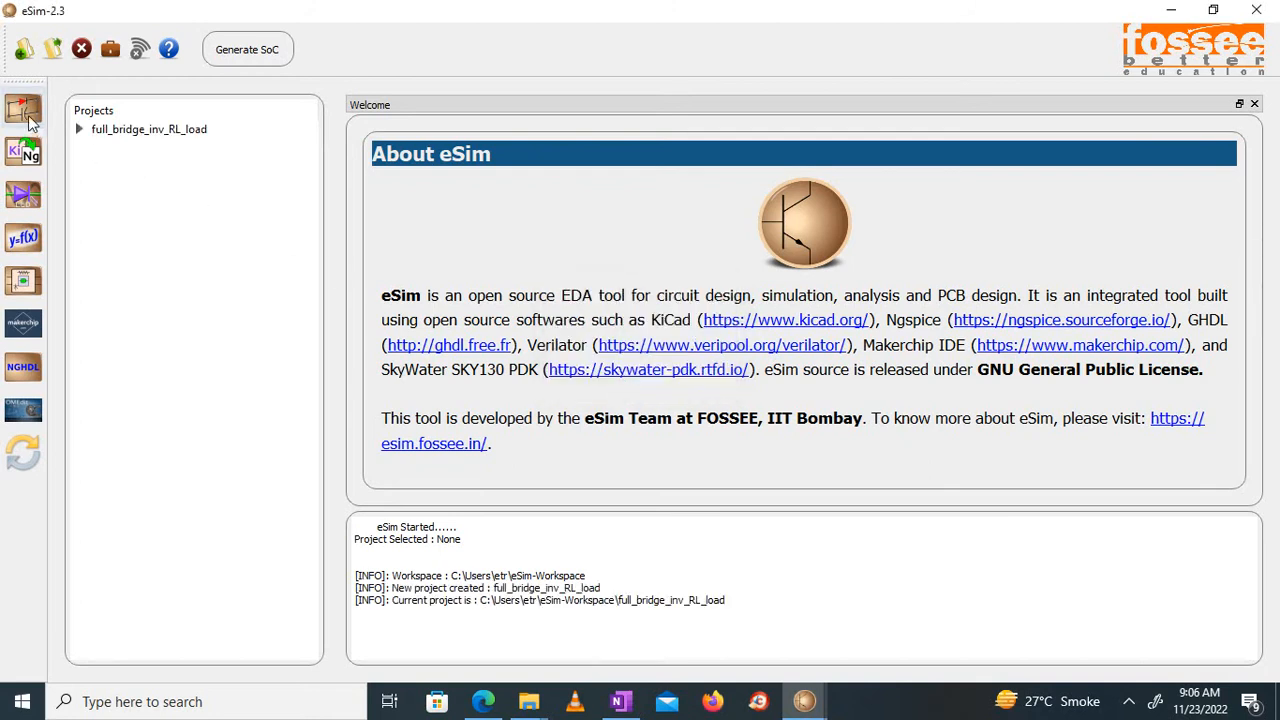
Open the schematic editor for the project, create its new schematic file and maximize the editor window
{"action": "left_click", "coordinate": [30, 120]}
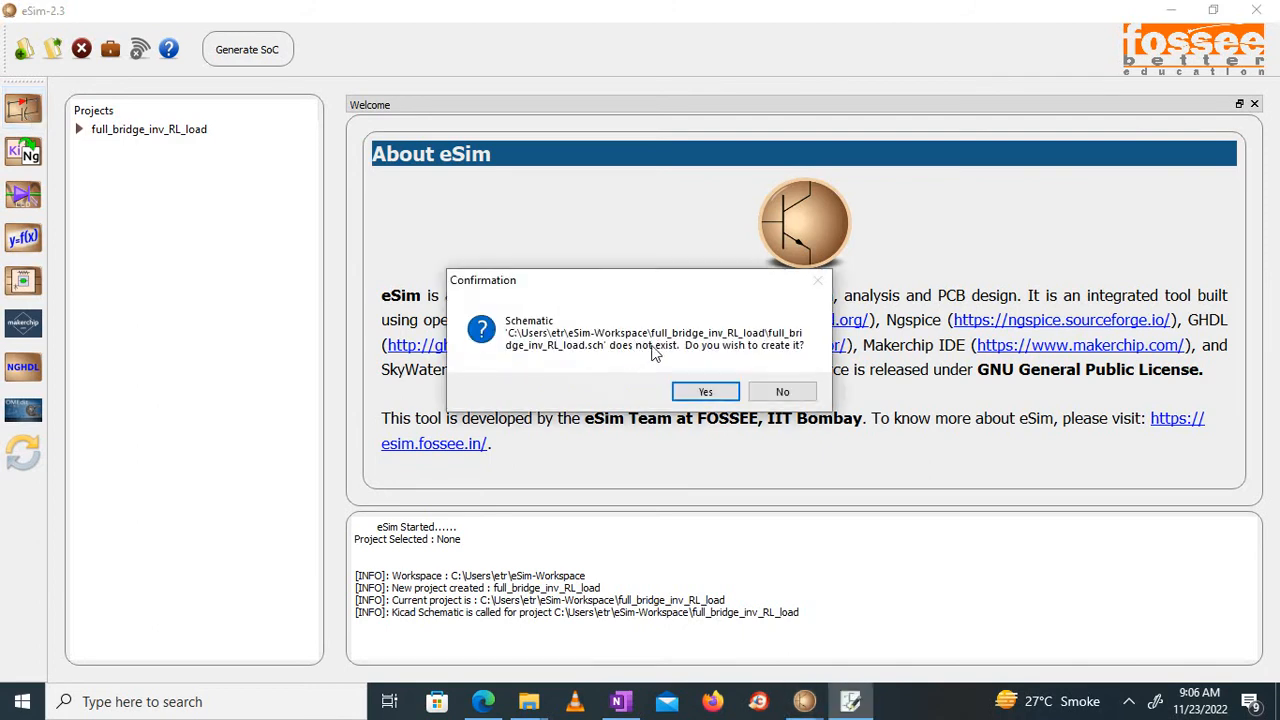
{"action": "left_click", "coordinate": [706, 392]}
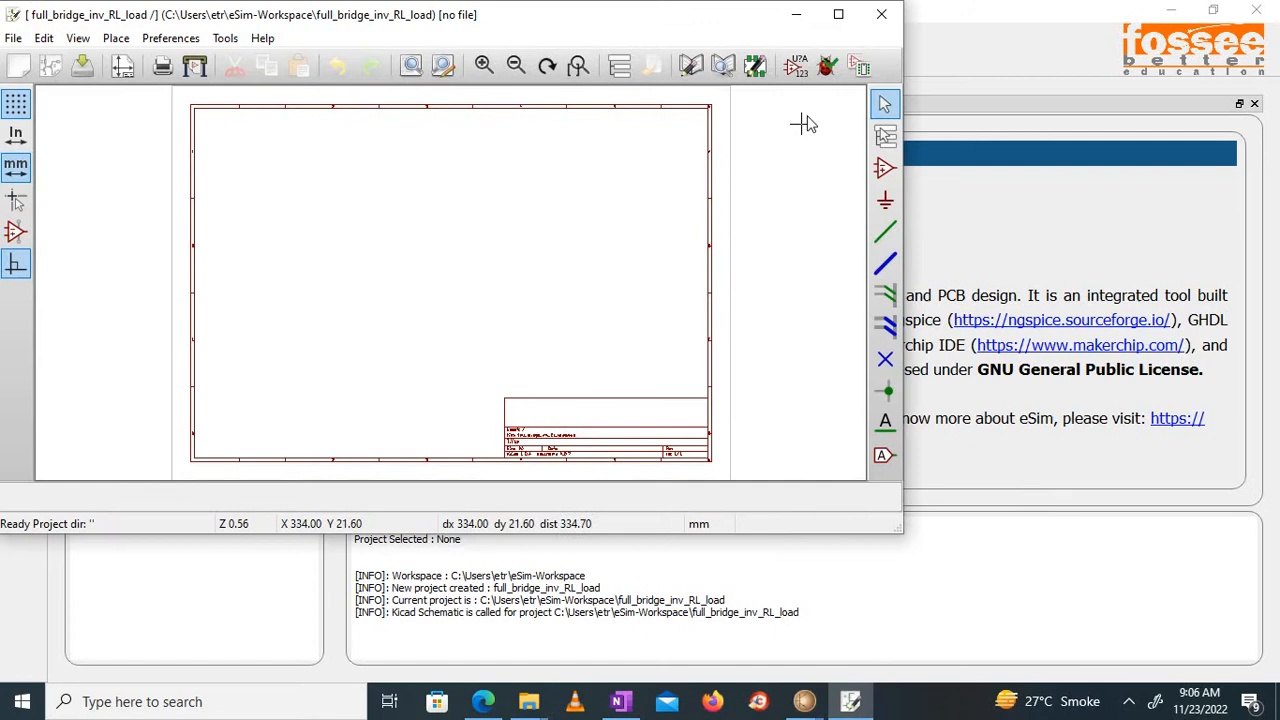
{"action": "left_click", "coordinate": [838, 14]}
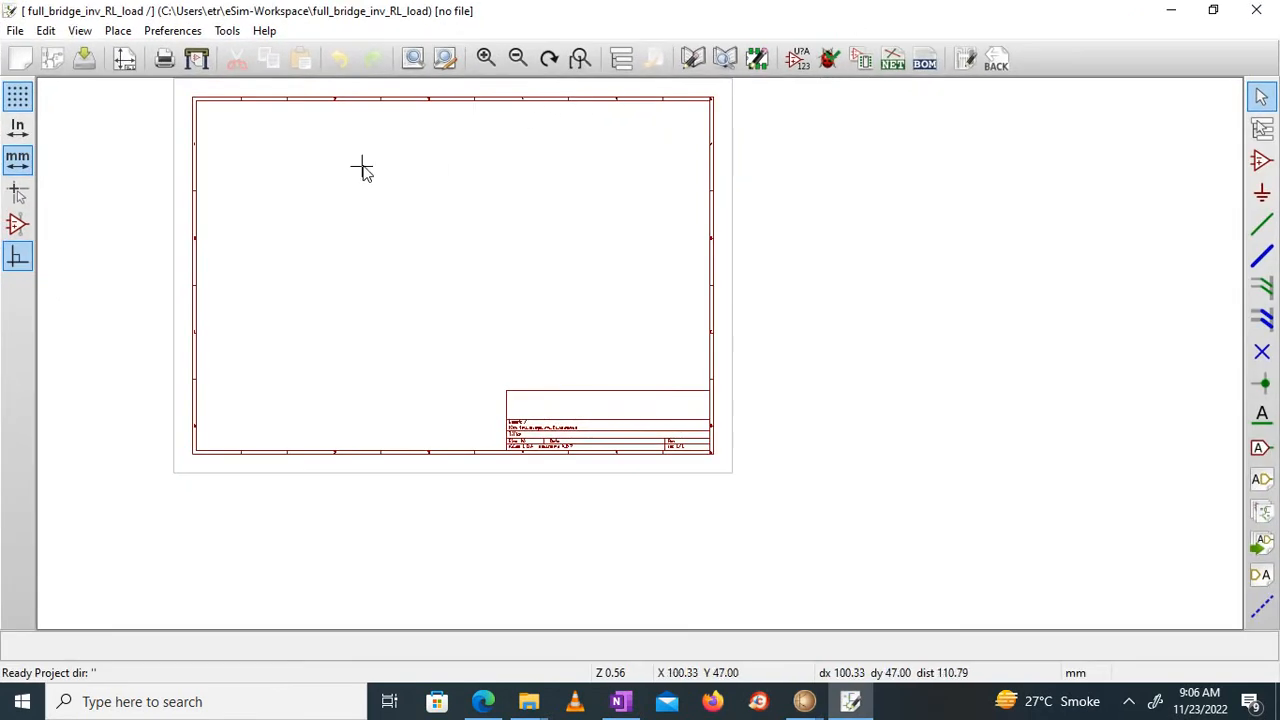
Place a DC voltage source from eSim_Sources on the schematic sheet at about X 80, Y 69 mm
{"action": "scroll", "coordinate": [632, 351], "scroll_direction": "up", "scroll_amount": 5}
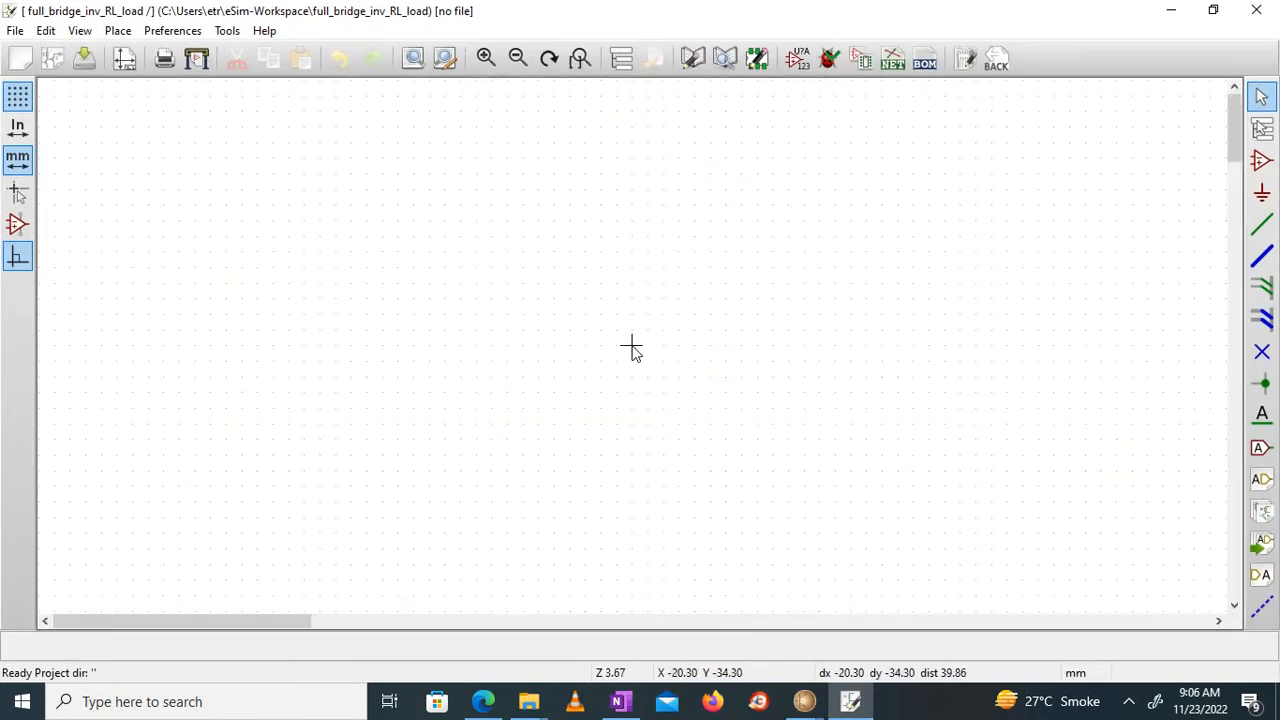
{"action": "scroll", "coordinate": [632, 351], "scroll_direction": "down", "scroll_amount": 10}
{"action": "scroll", "coordinate": [671, 376], "scroll_direction": "up", "scroll_amount": 7}
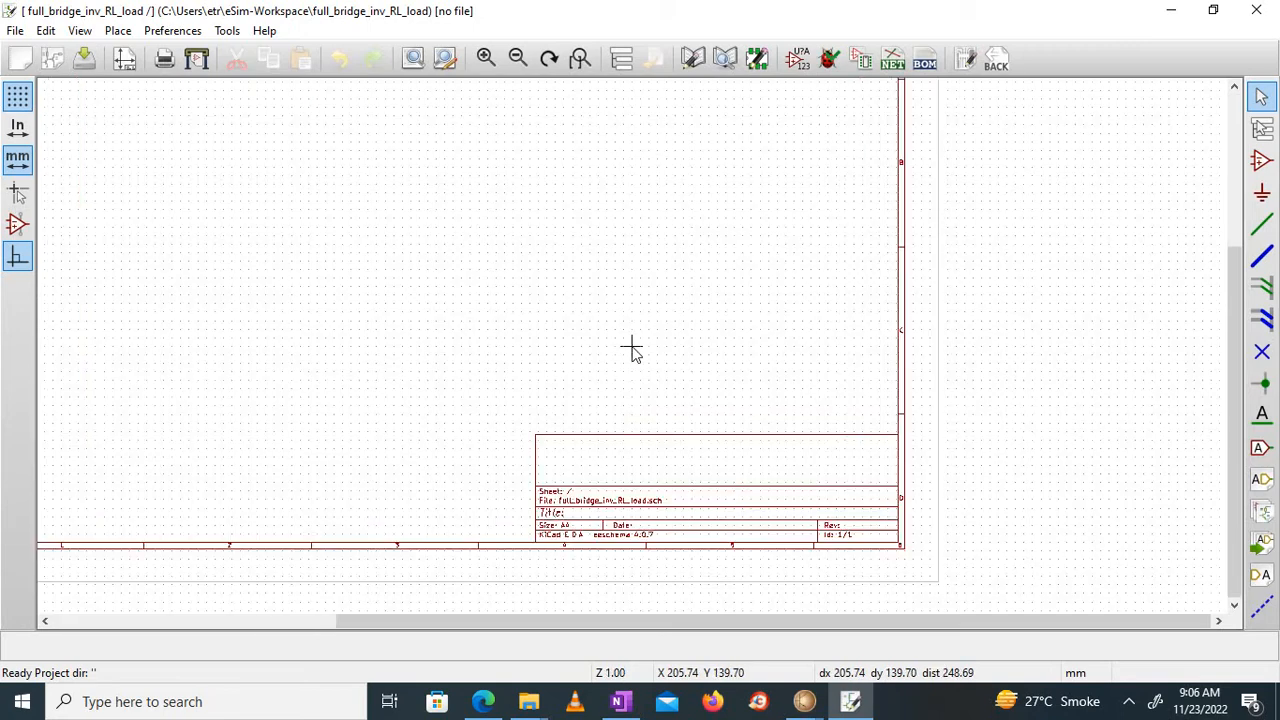
{"action": "left_click_drag", "start_coordinate": [1229, 349], "coordinate": [1222, 195]}
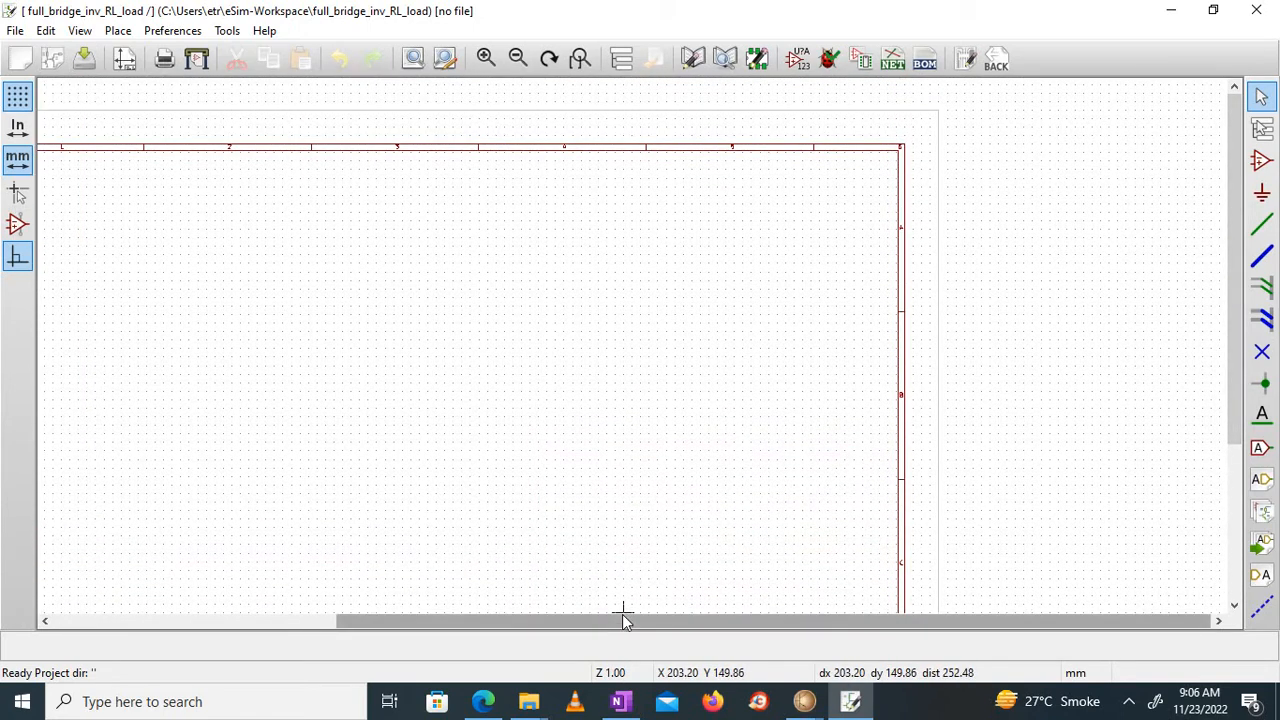
{"action": "left_click_drag", "start_coordinate": [616, 627], "coordinate": [474, 629]}
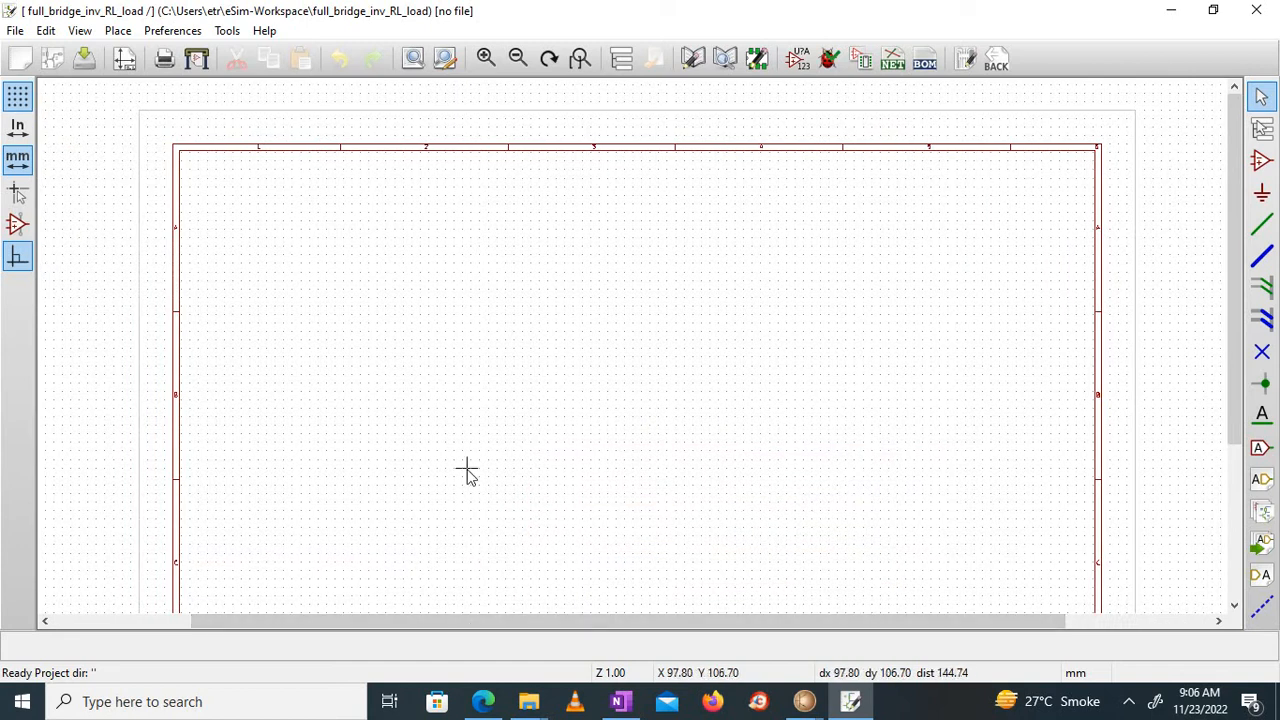
{"action": "left_click", "coordinate": [485, 57]}
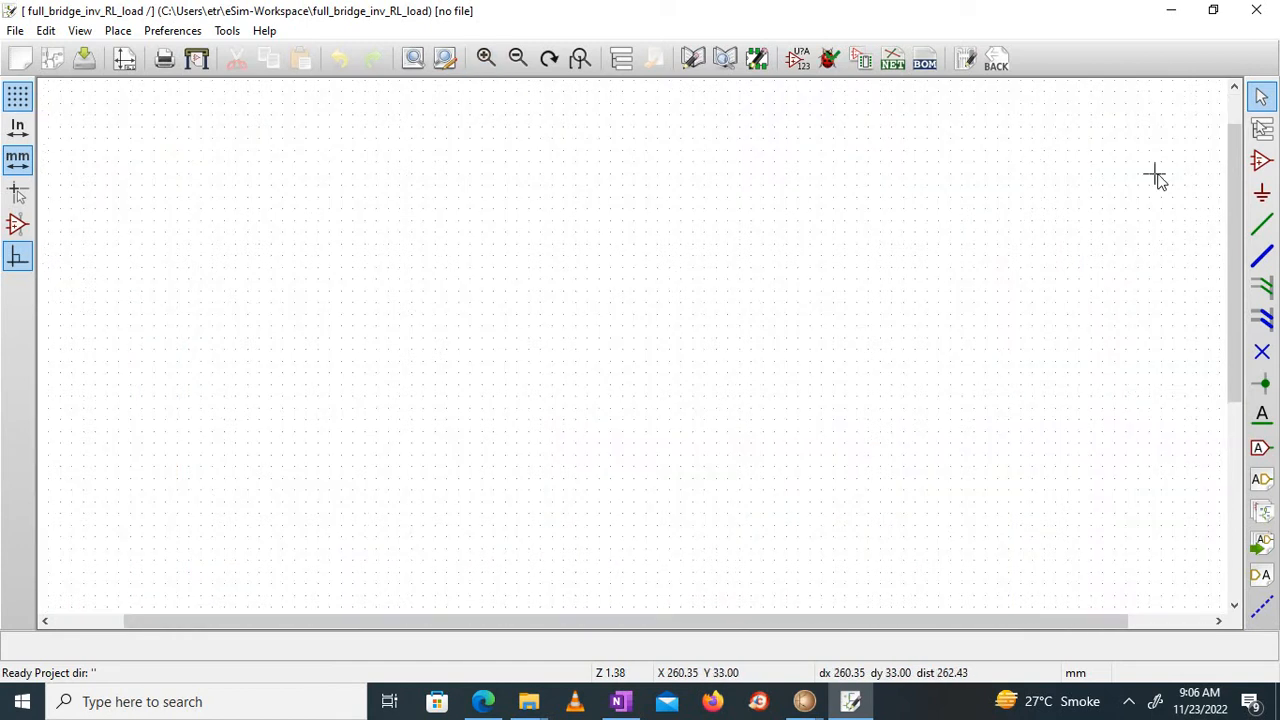
{"action": "left_click", "coordinate": [1261, 160]}
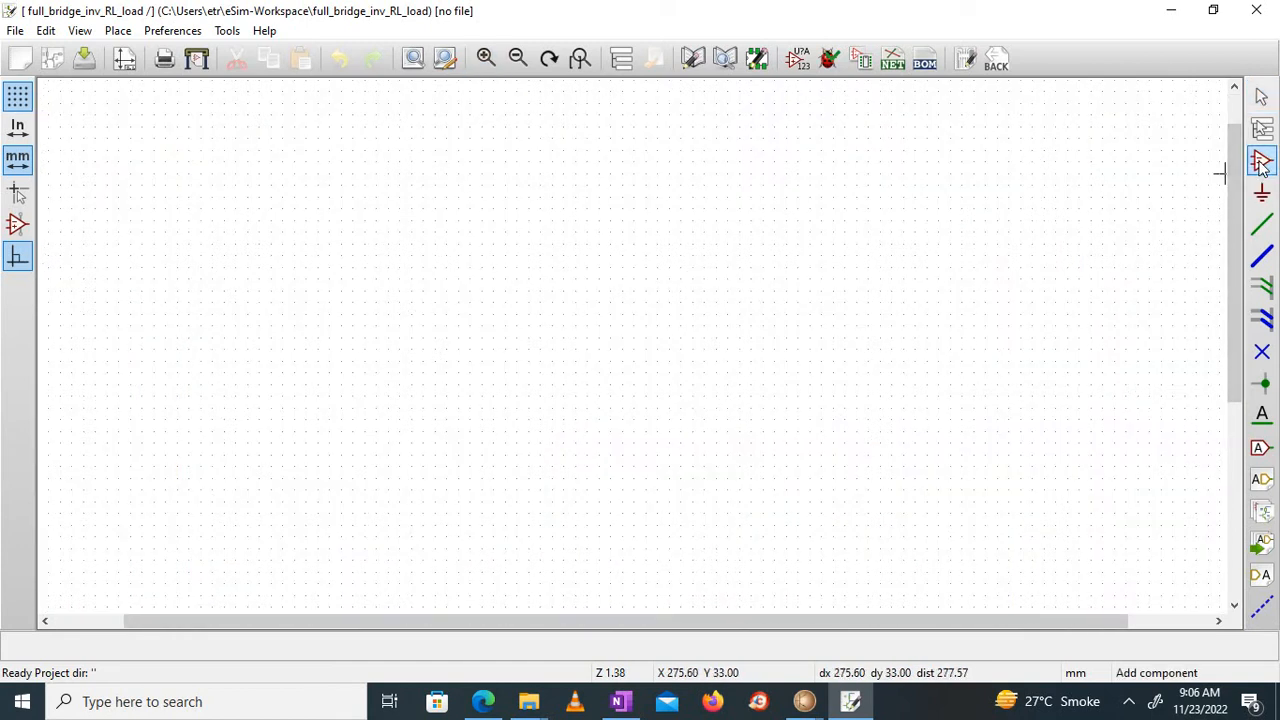
{"action": "left_click", "coordinate": [489, 219]}
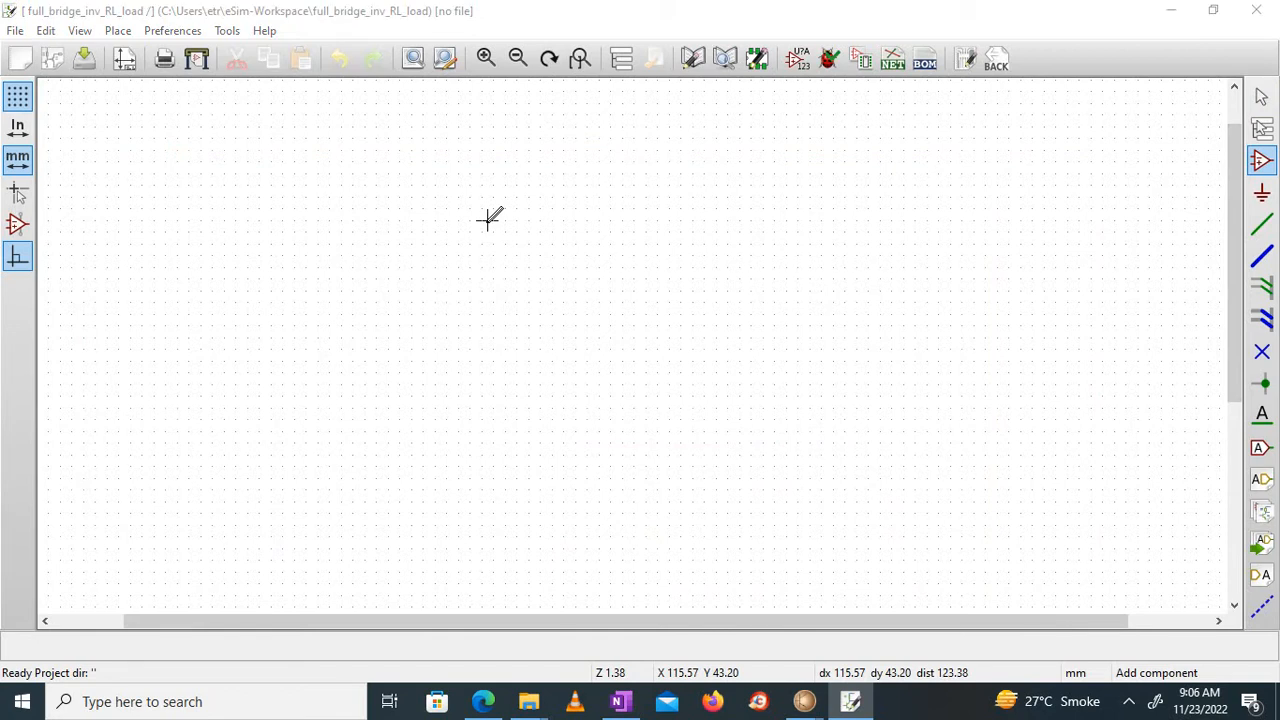
{"action": "type", "text": "DC"}
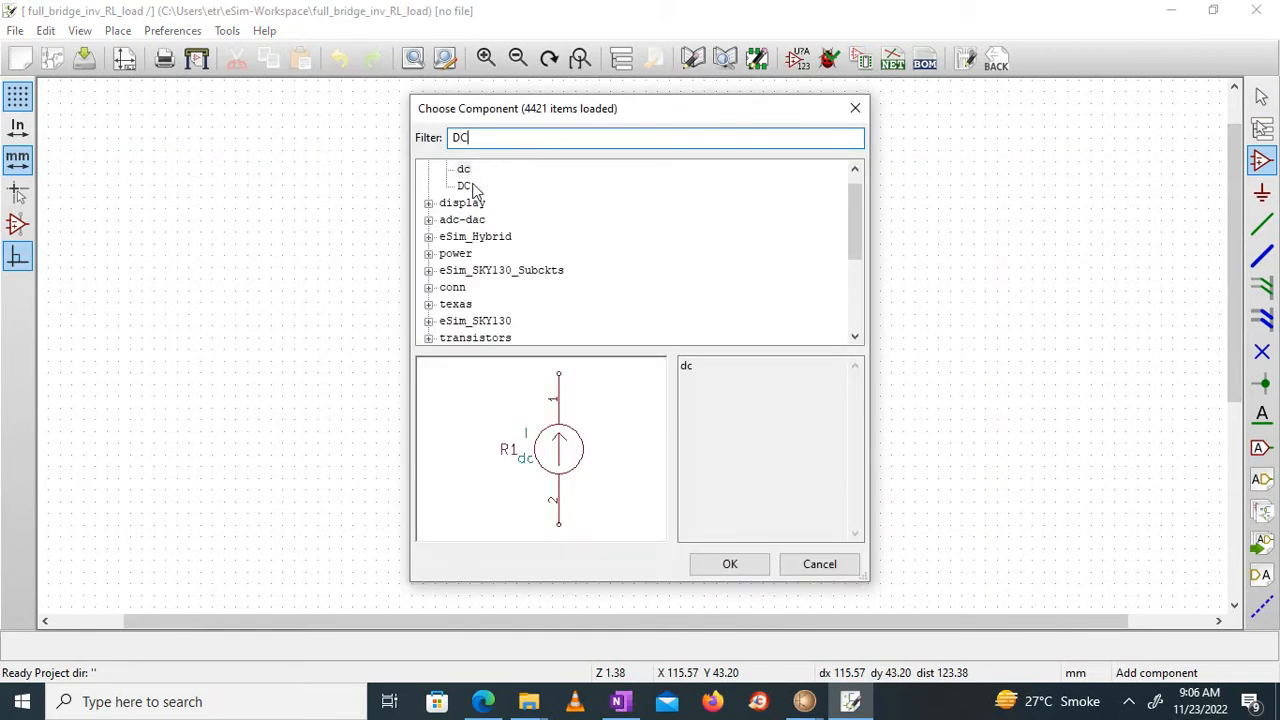
{"action": "left_click", "coordinate": [474, 186]}
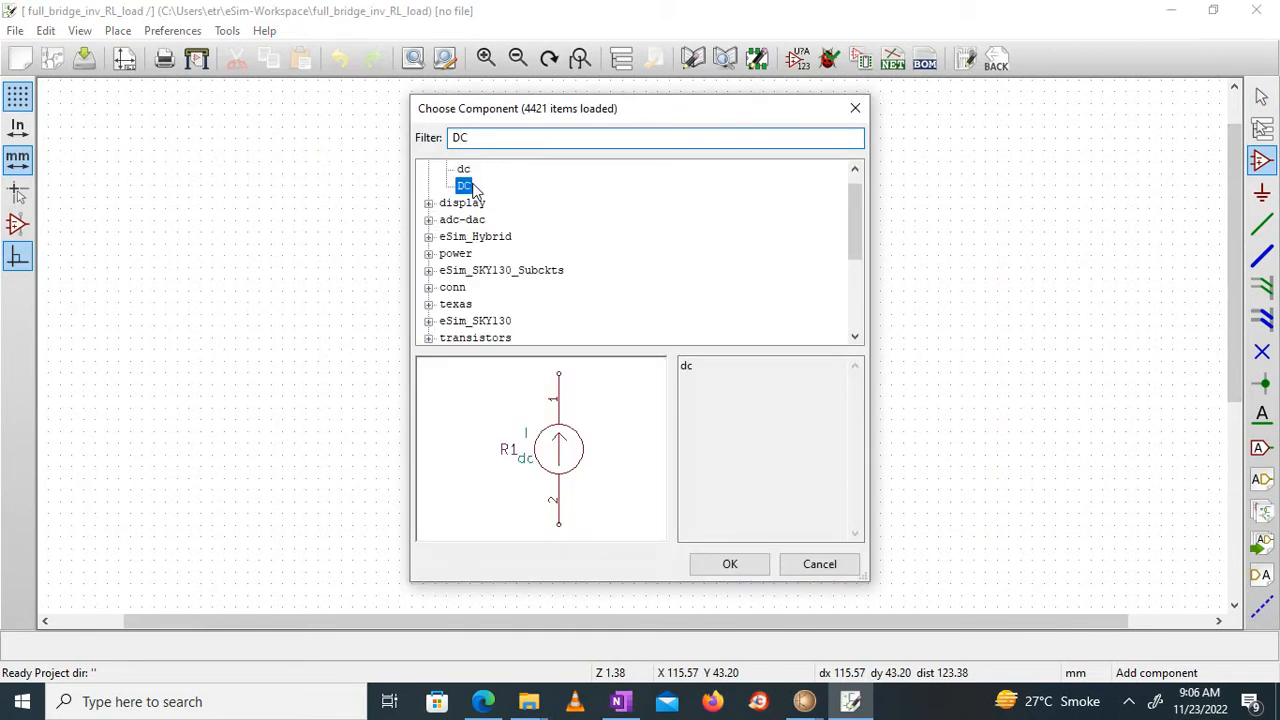
{"action": "left_click", "coordinate": [730, 563]}
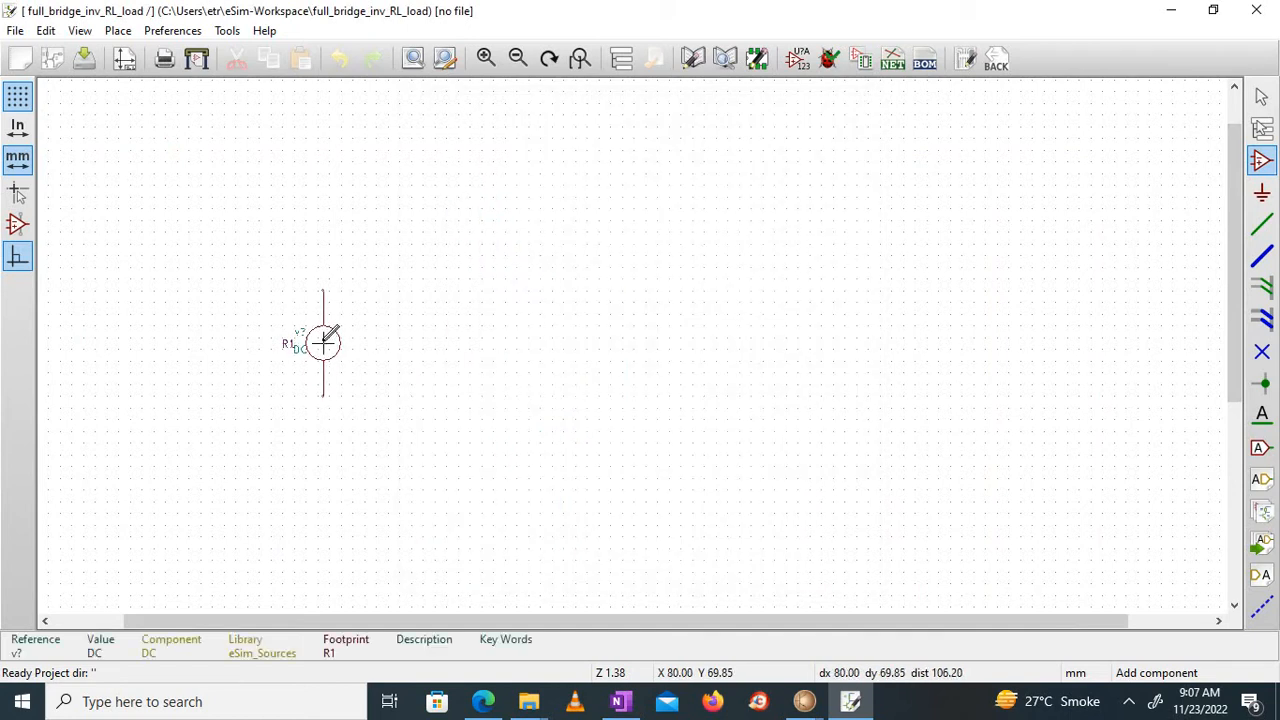
{"action": "left_click", "coordinate": [323, 336]}
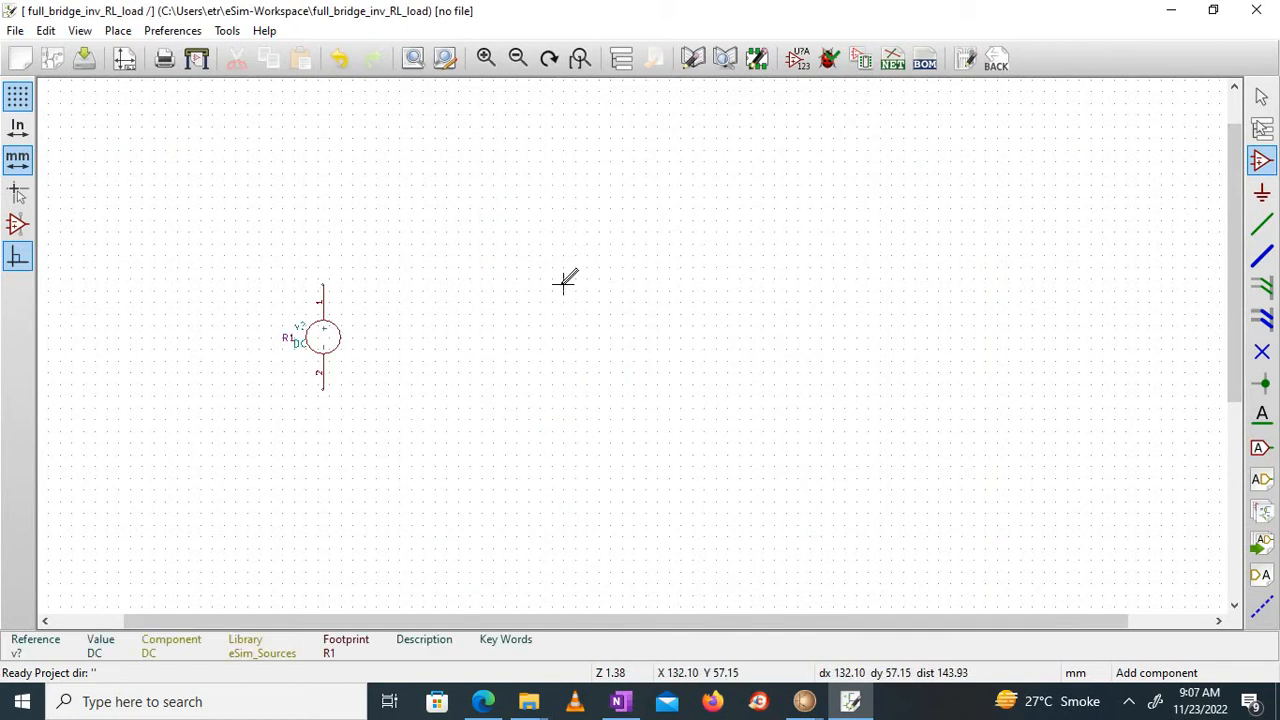
Place an eSim_NPN transistor above and to the right of the DC source, at about X 131, Y 44 mm
{"action": "left_click", "coordinate": [485, 58]}
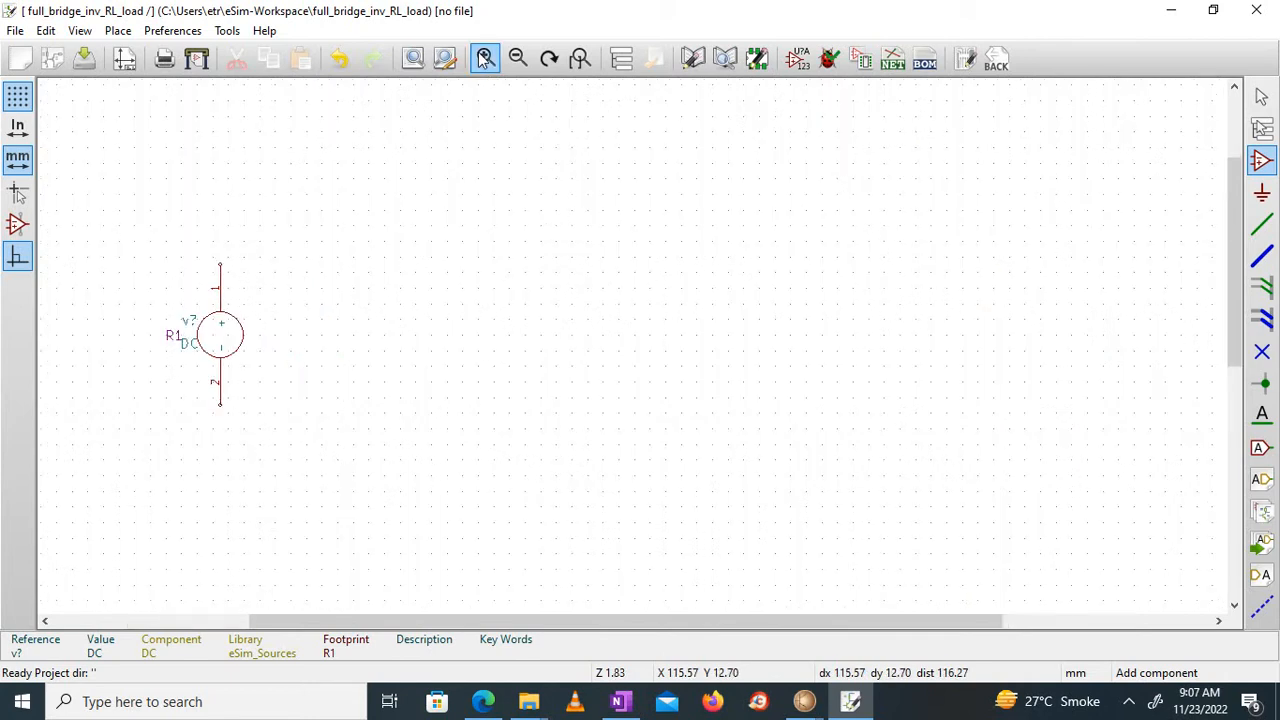
{"action": "left_click", "coordinate": [1261, 160]}
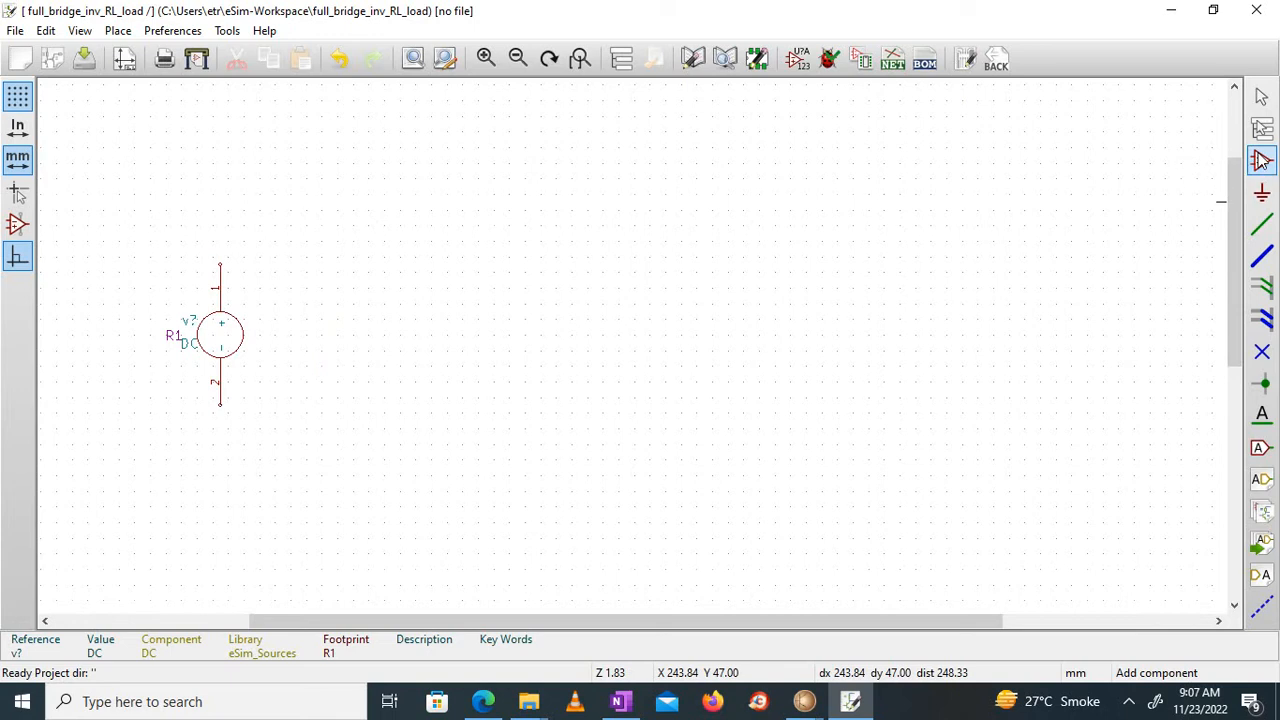
{"action": "left_click", "coordinate": [763, 297]}
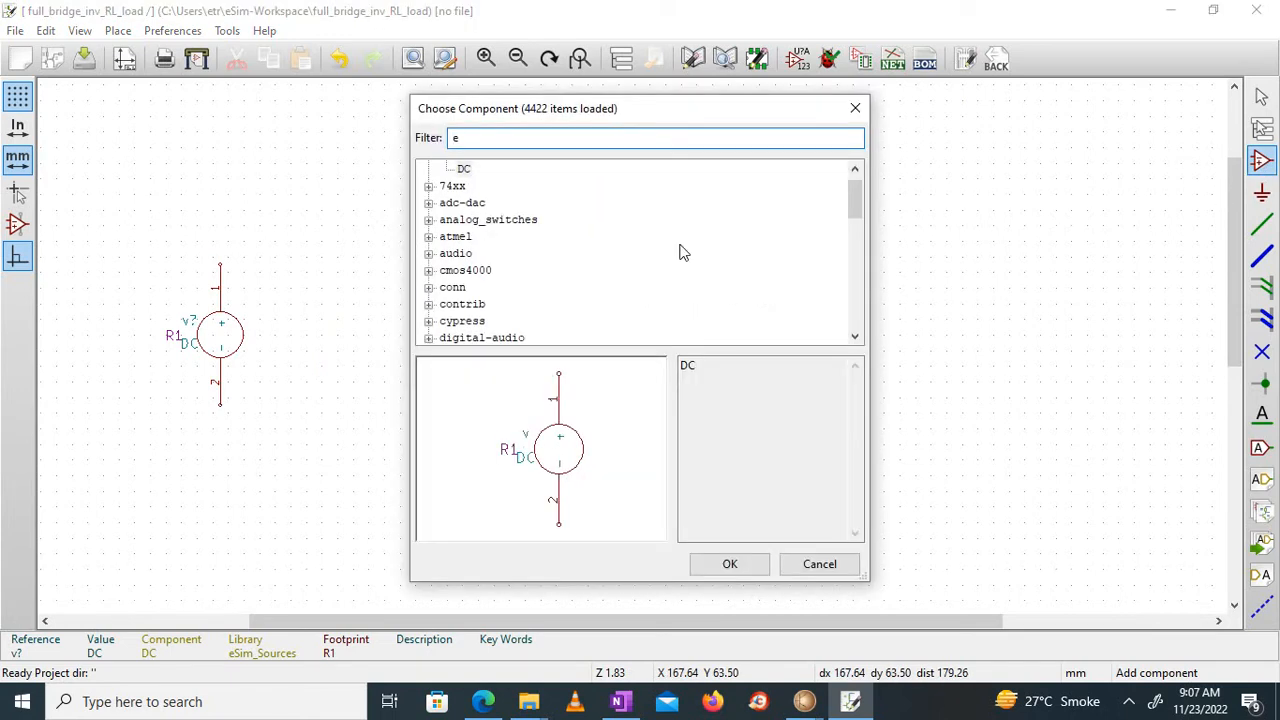
{"action": "type", "text": "esim_npn"}
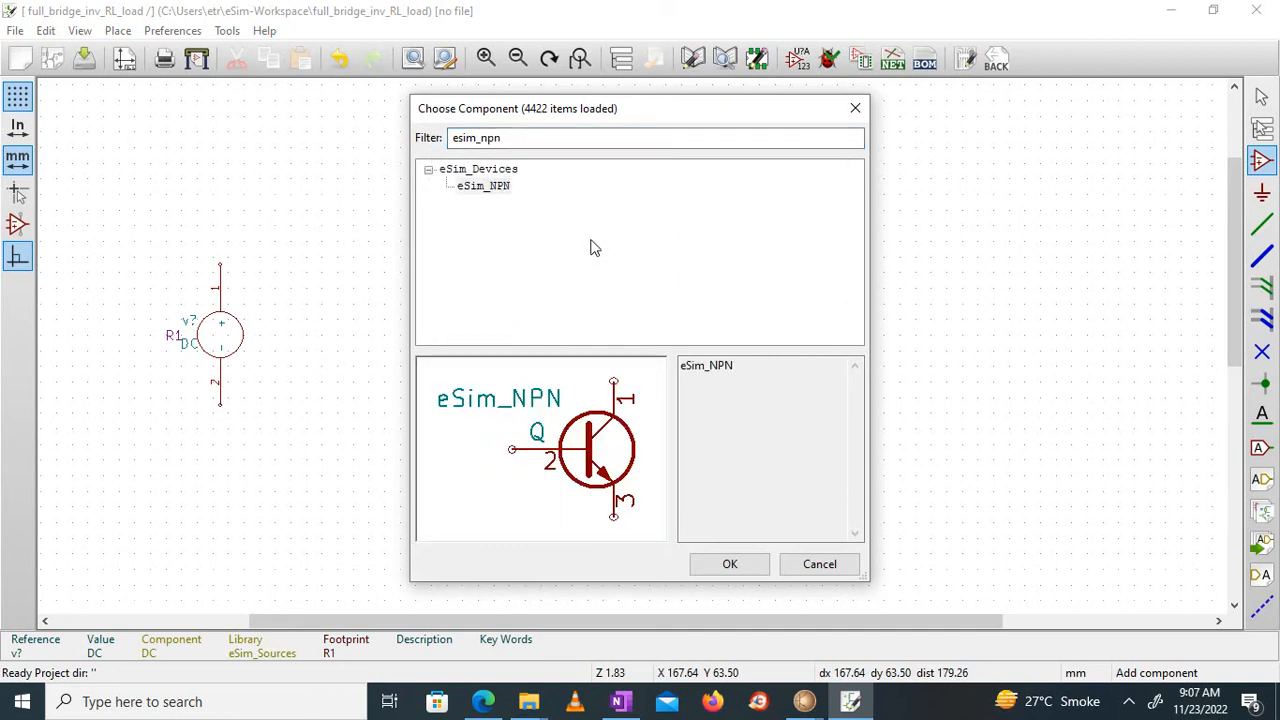
{"action": "left_click", "coordinate": [487, 187]}
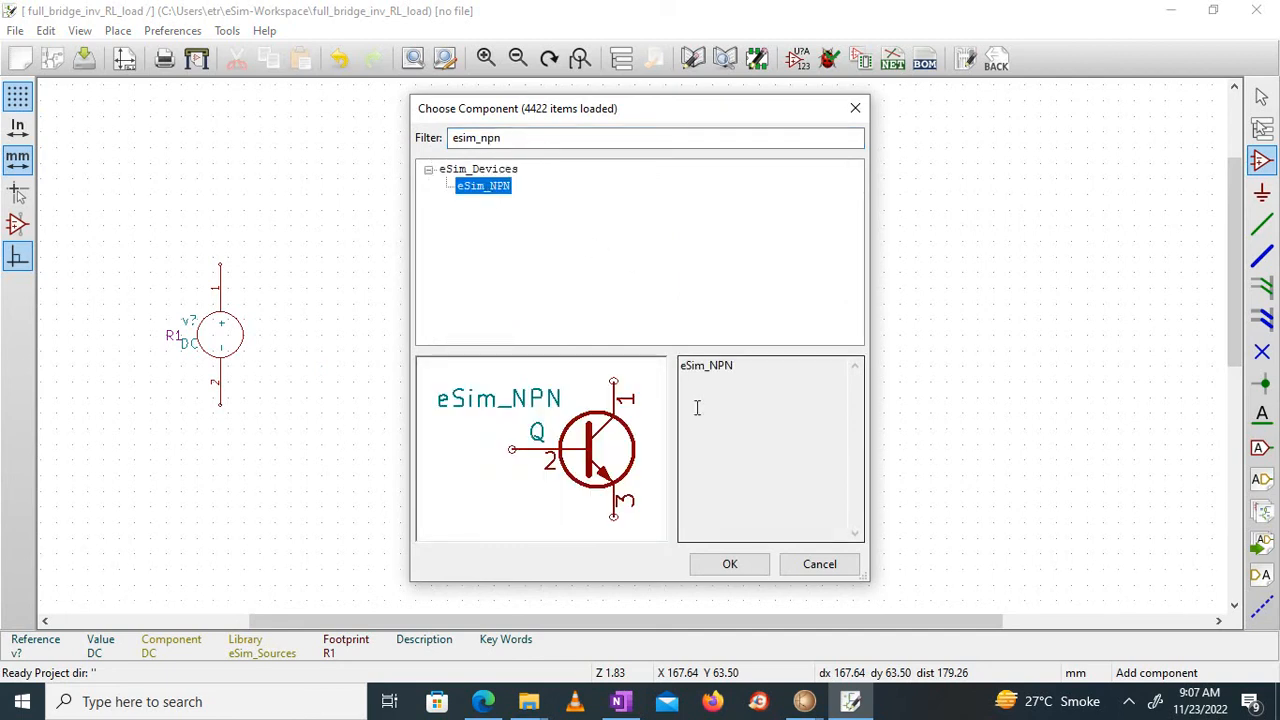
{"action": "left_click", "coordinate": [730, 564]}
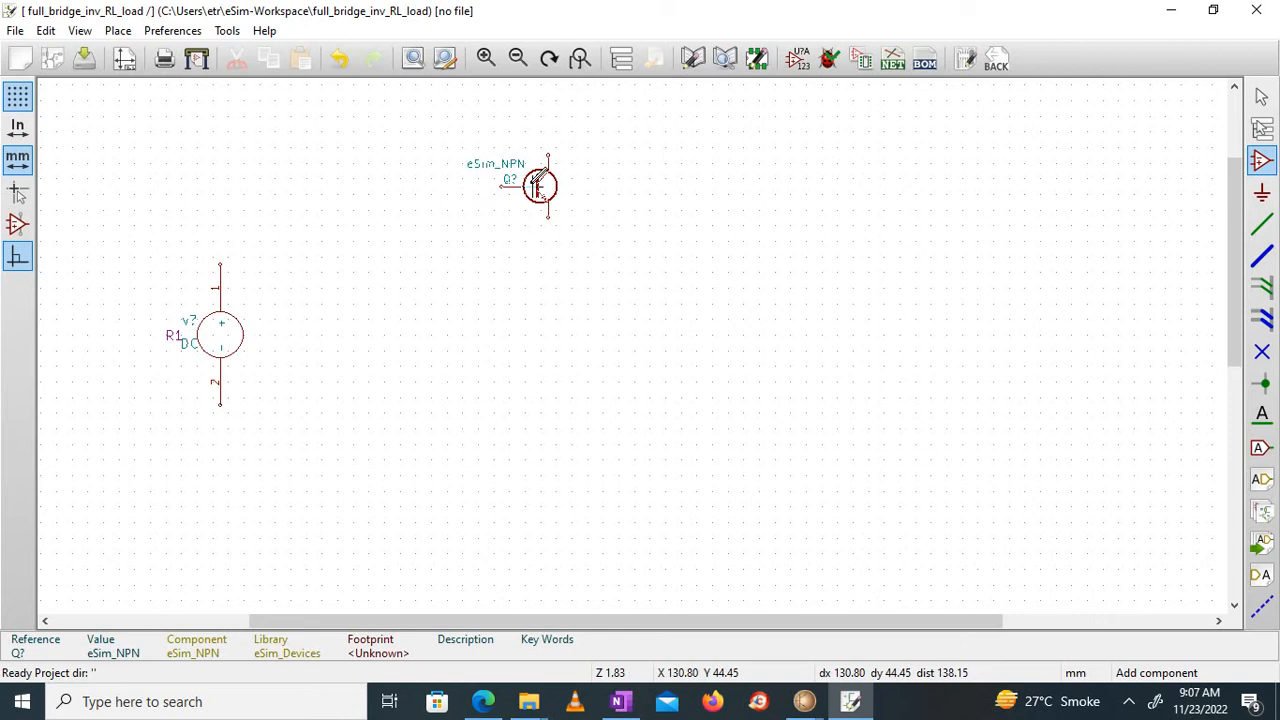
{"action": "left_click", "coordinate": [538, 186]}
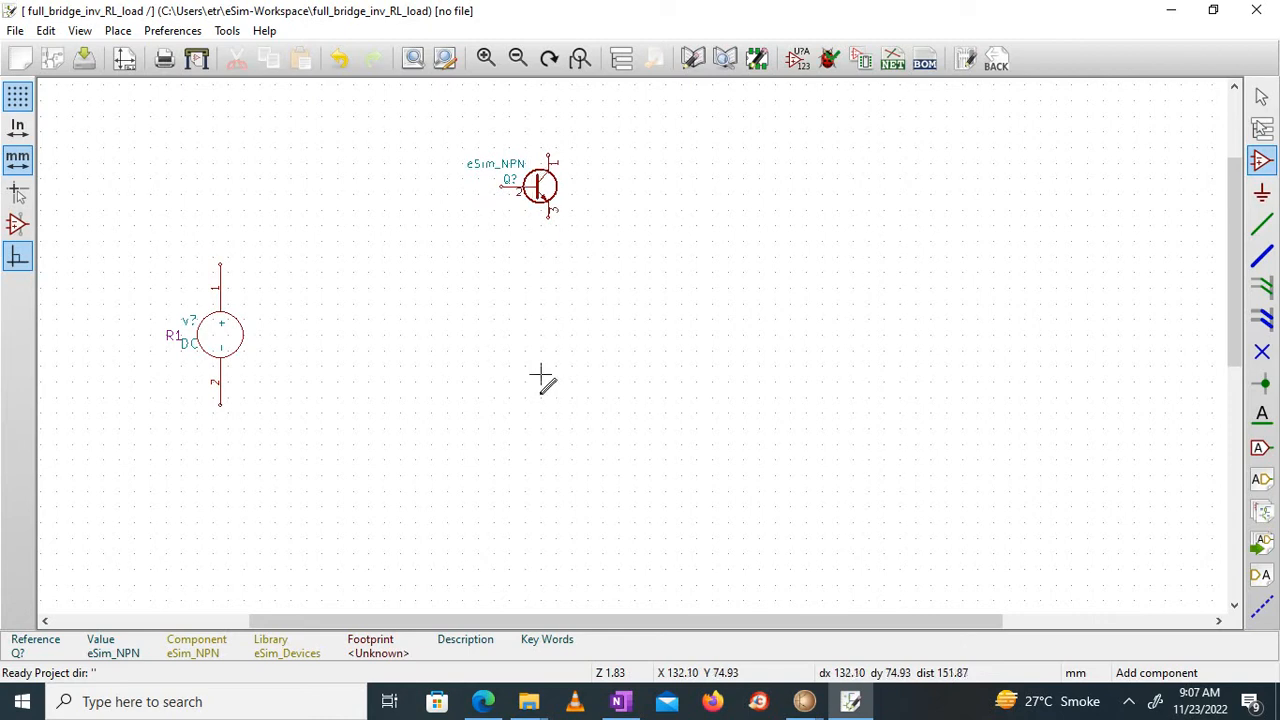
Place a second eSim_NPN transistor directly below the first one, at about X 131, Y 94 mm
{"action": "left_click", "coordinate": [551, 540]}
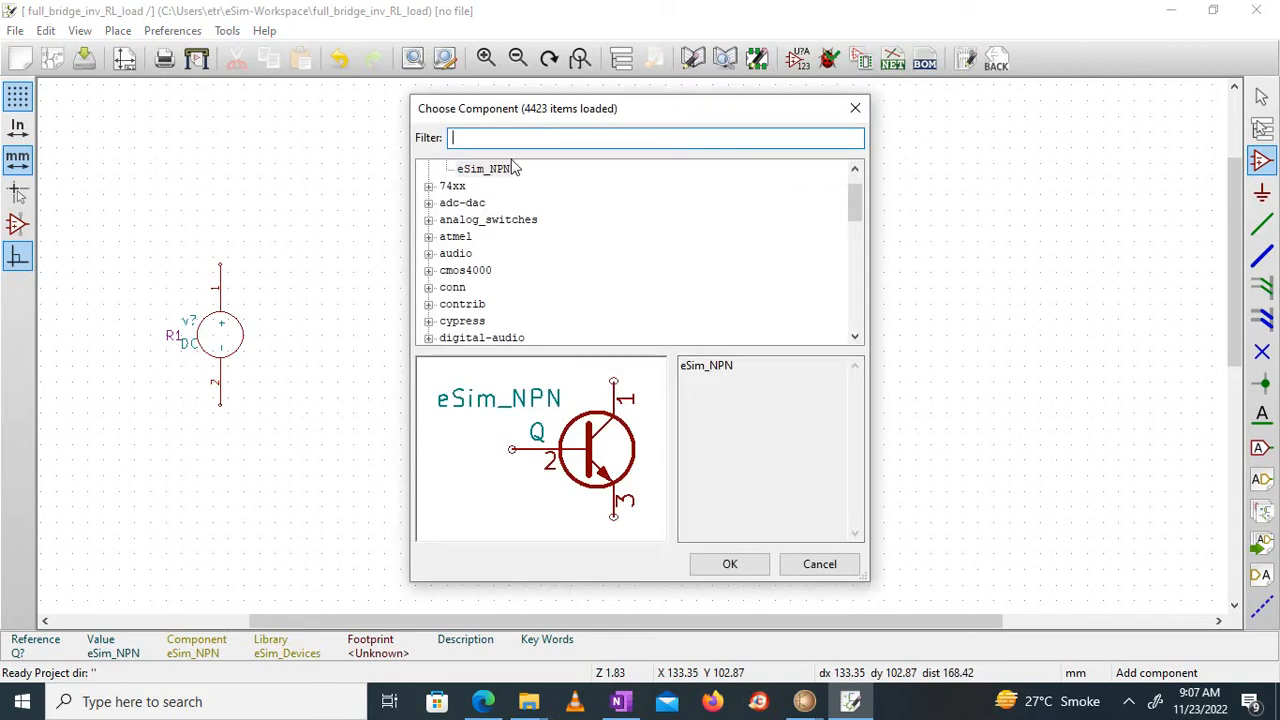
{"action": "left_click", "coordinate": [490, 170]}
{"action": "left_click", "coordinate": [748, 566]}
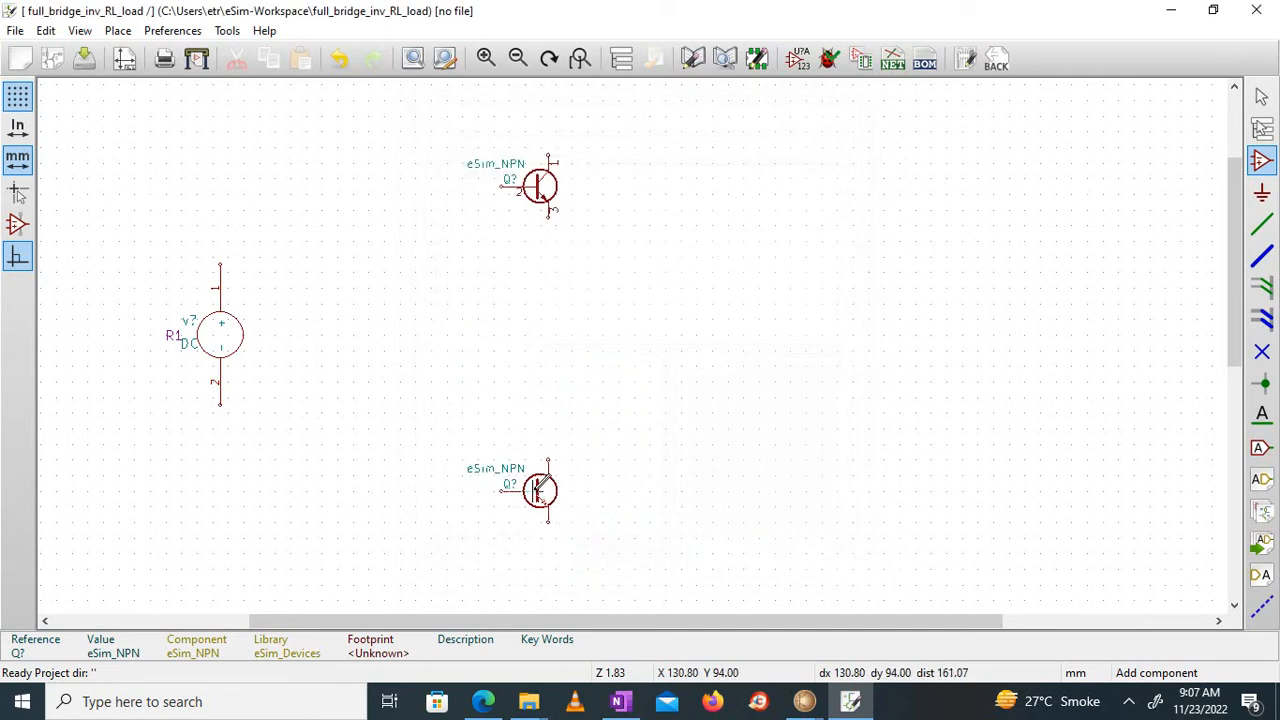
{"action": "left_click", "coordinate": [538, 490]}
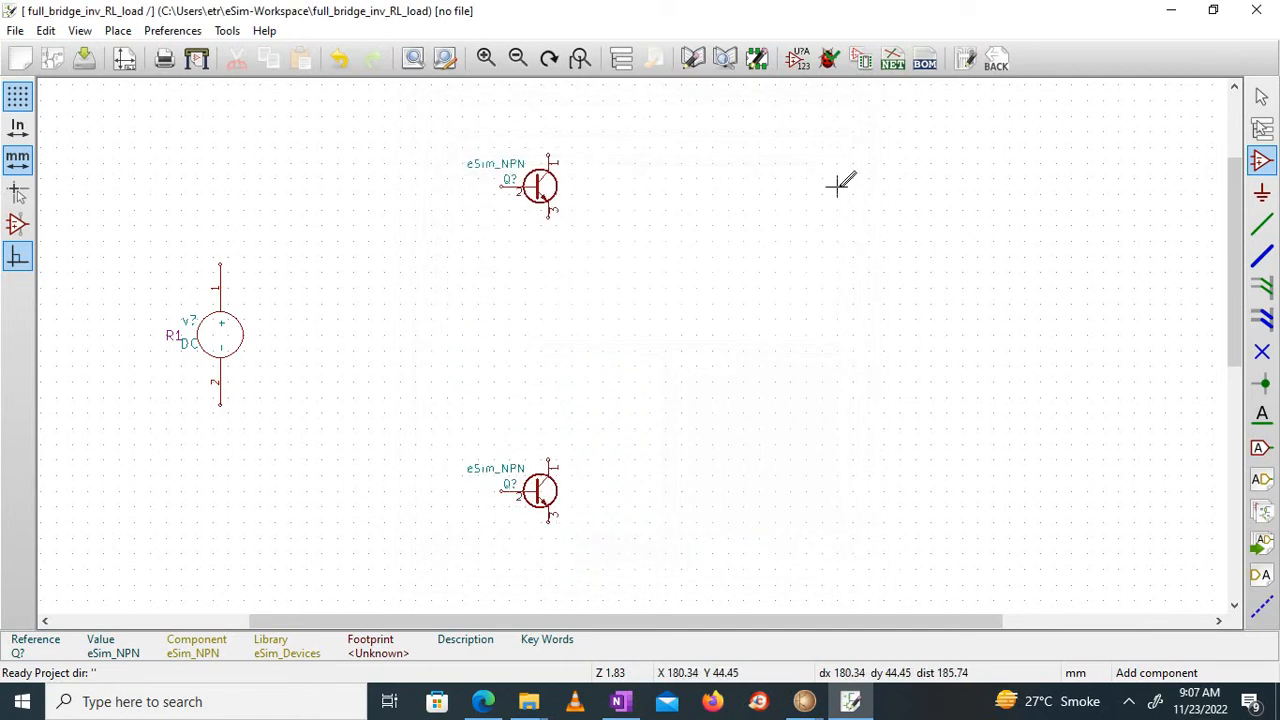
Place a third eSim_NPN transistor level with the first one to its right, at about X 199, Y 44 mm
{"action": "left_click", "coordinate": [870, 175]}
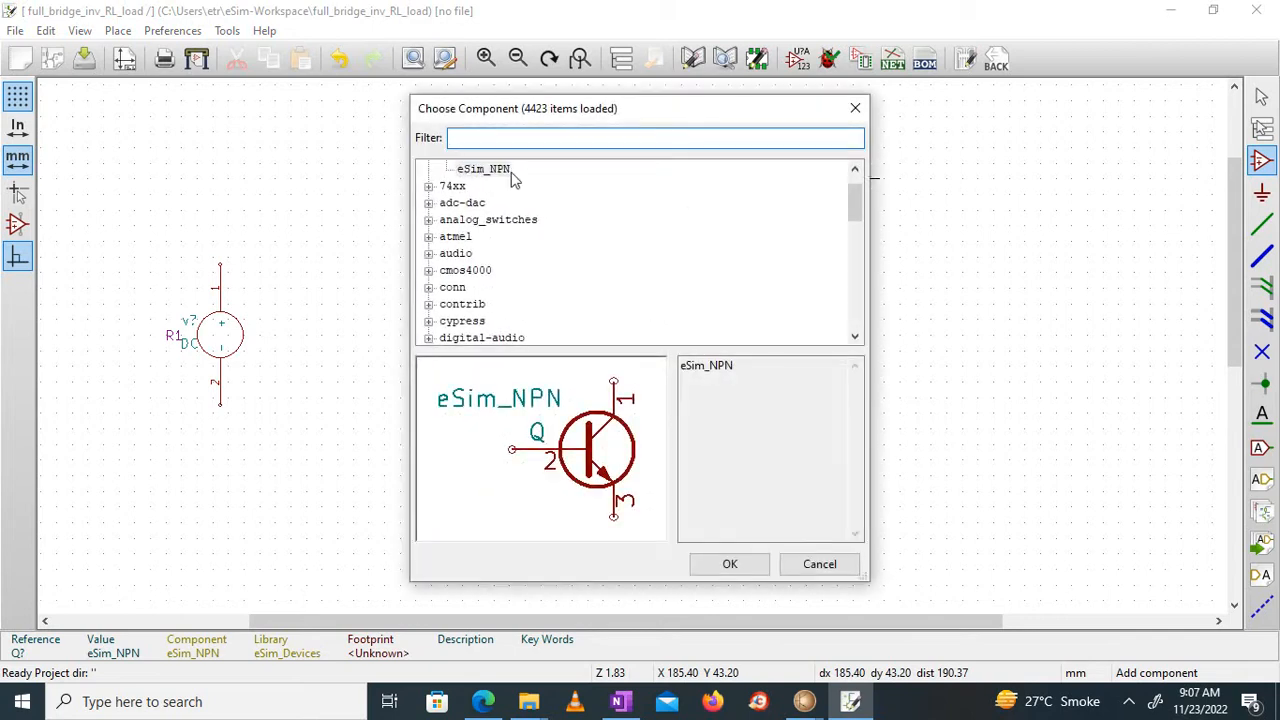
{"action": "left_click", "coordinate": [730, 564]}
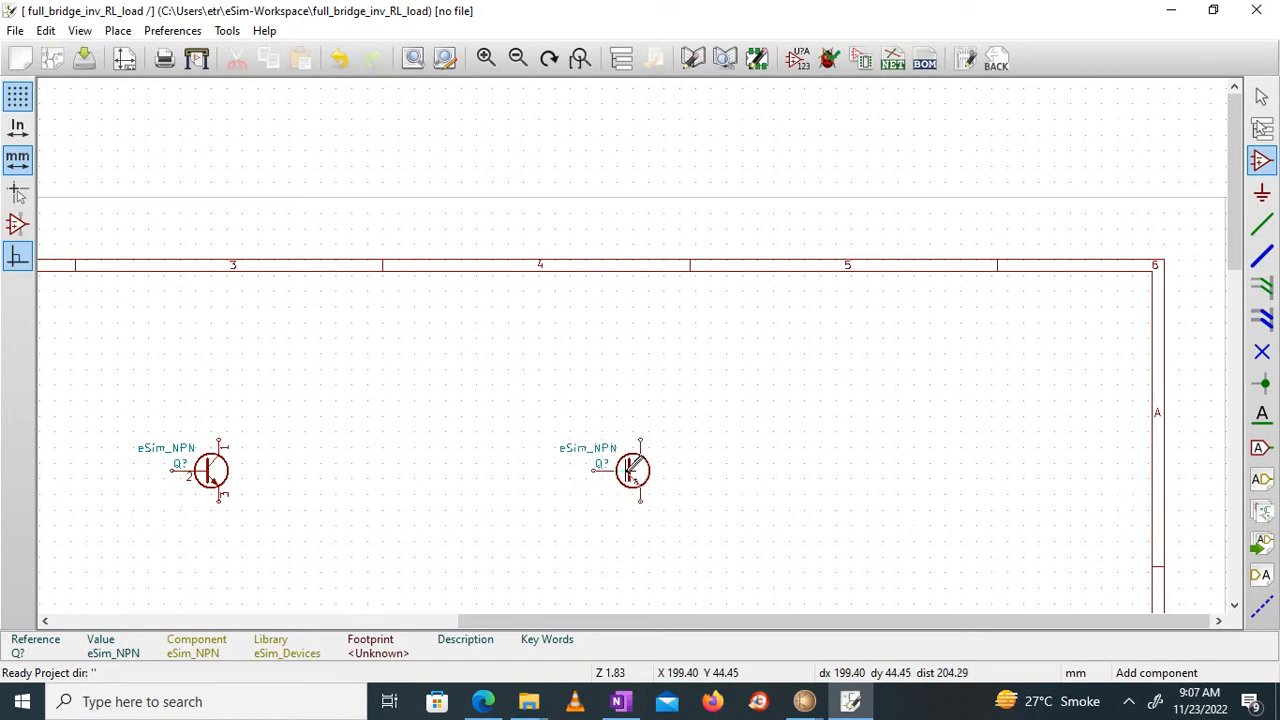
{"action": "left_click", "coordinate": [632, 472]}
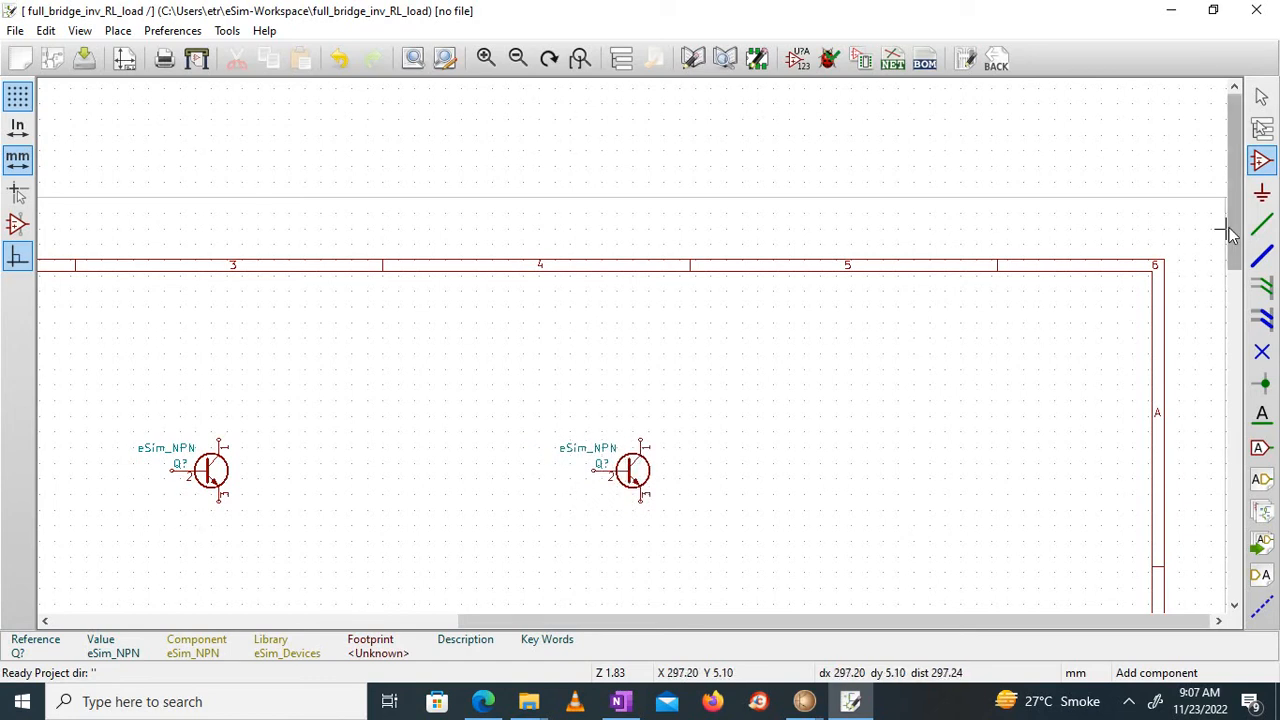
Place a fourth eSim_NPN transistor directly below the third one, at about X 199, Y 94 mm
{"action": "left_click_drag", "start_coordinate": [1230, 234], "coordinate": [1234, 334]}
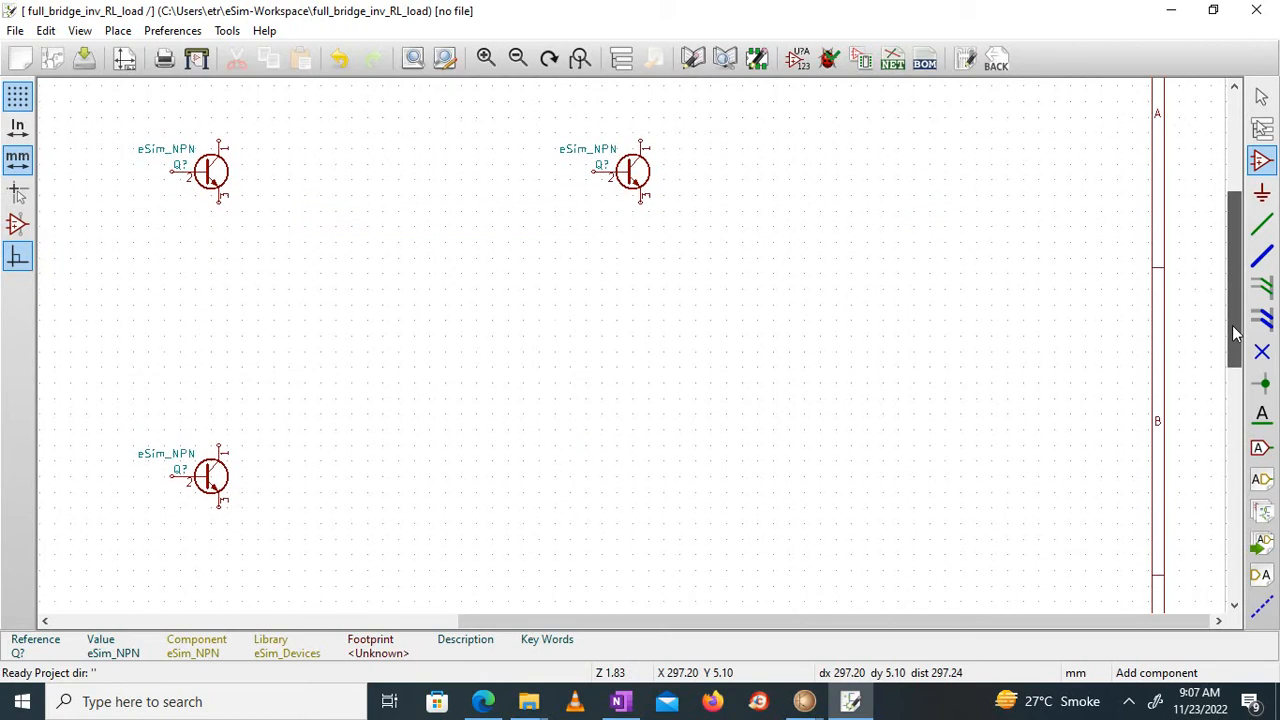
{"action": "left_click", "coordinate": [620, 450]}
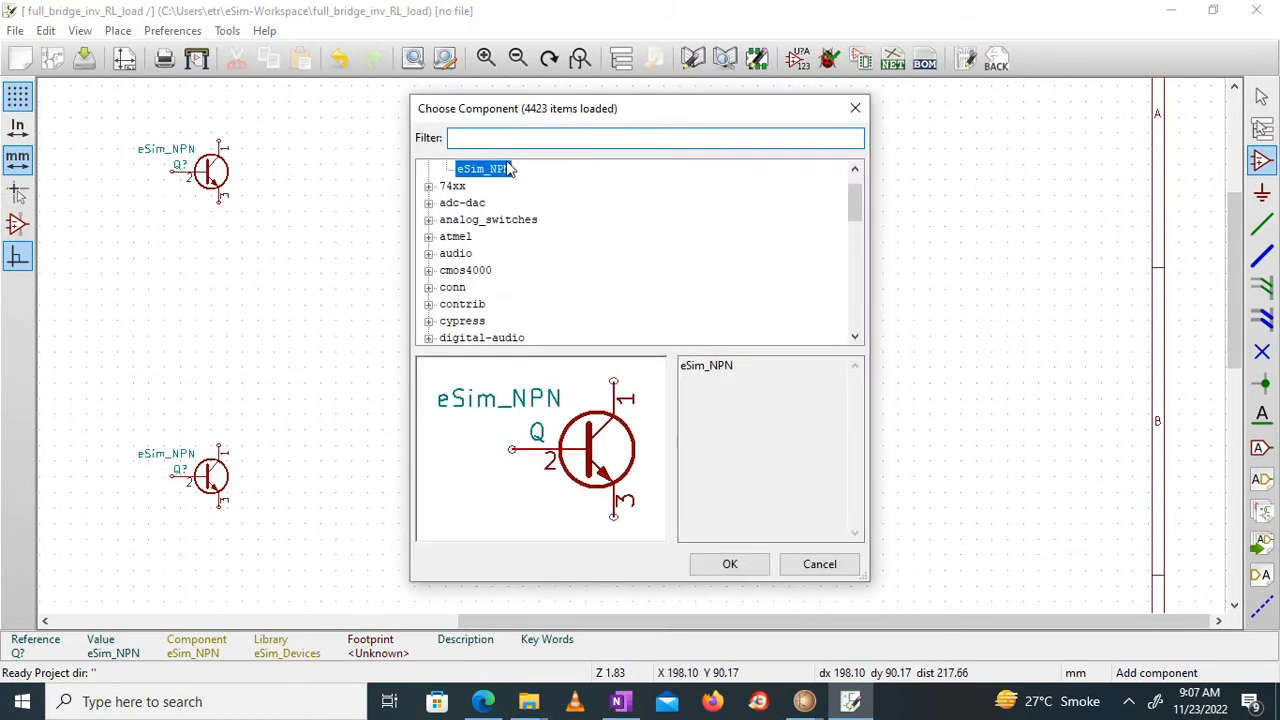
{"action": "left_click", "coordinate": [730, 565]}
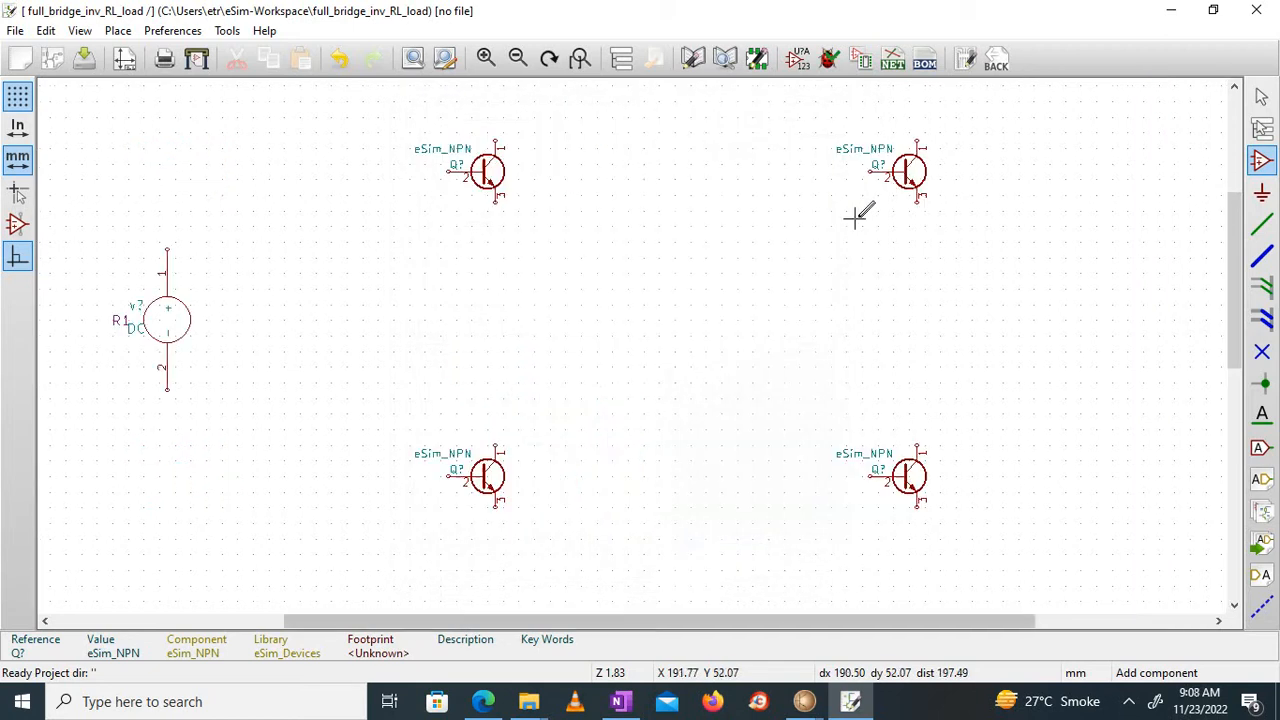
Mirror the upper-right and lower-right transistors about their vertical axis so their bases face outward
{"action": "right_click", "coordinate": [918, 175]}
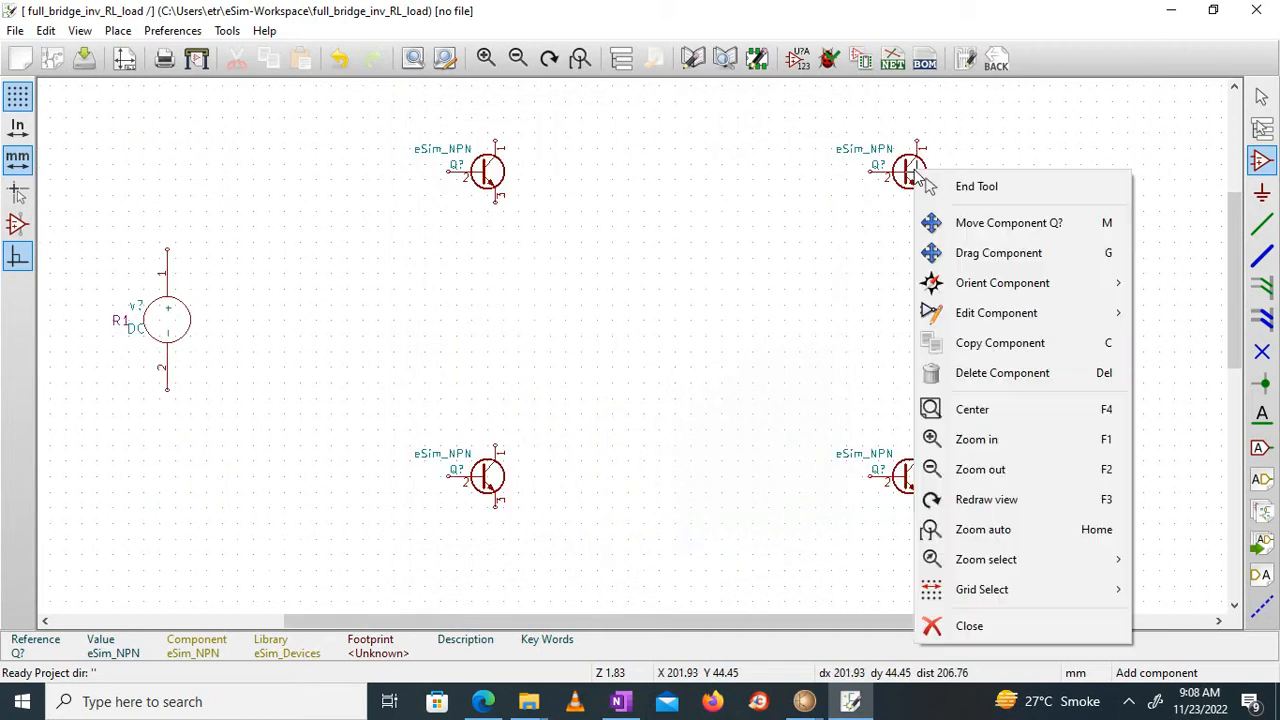
{"action": "mouse_move", "coordinate": [950, 285]}
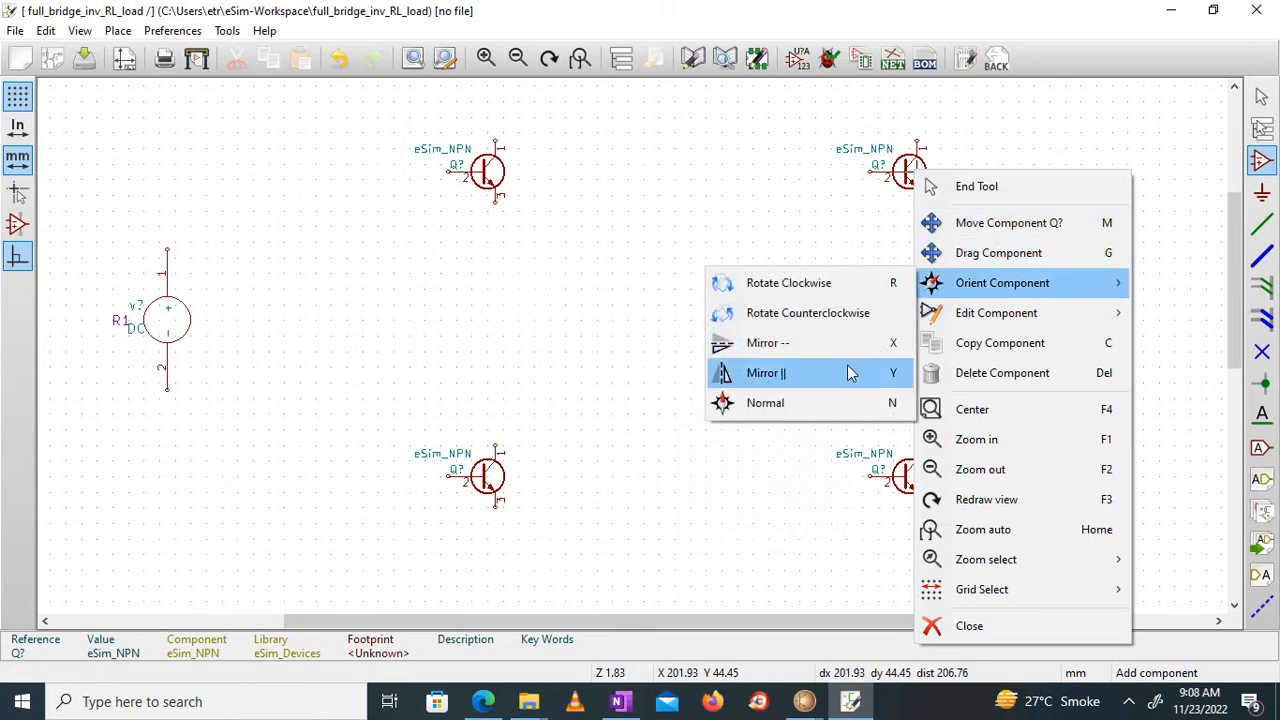
{"action": "left_click", "coordinate": [766, 372]}
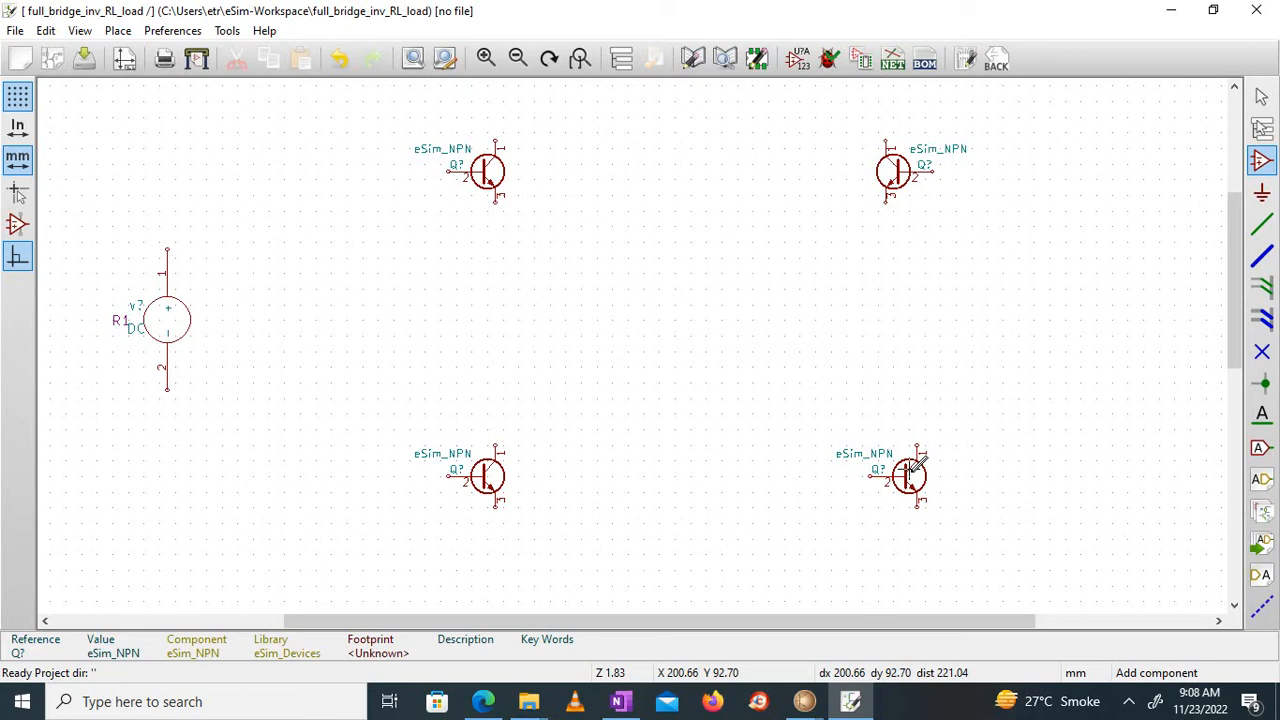
{"action": "right_click", "coordinate": [908, 476]}
{"action": "mouse_move", "coordinate": [951, 323]}
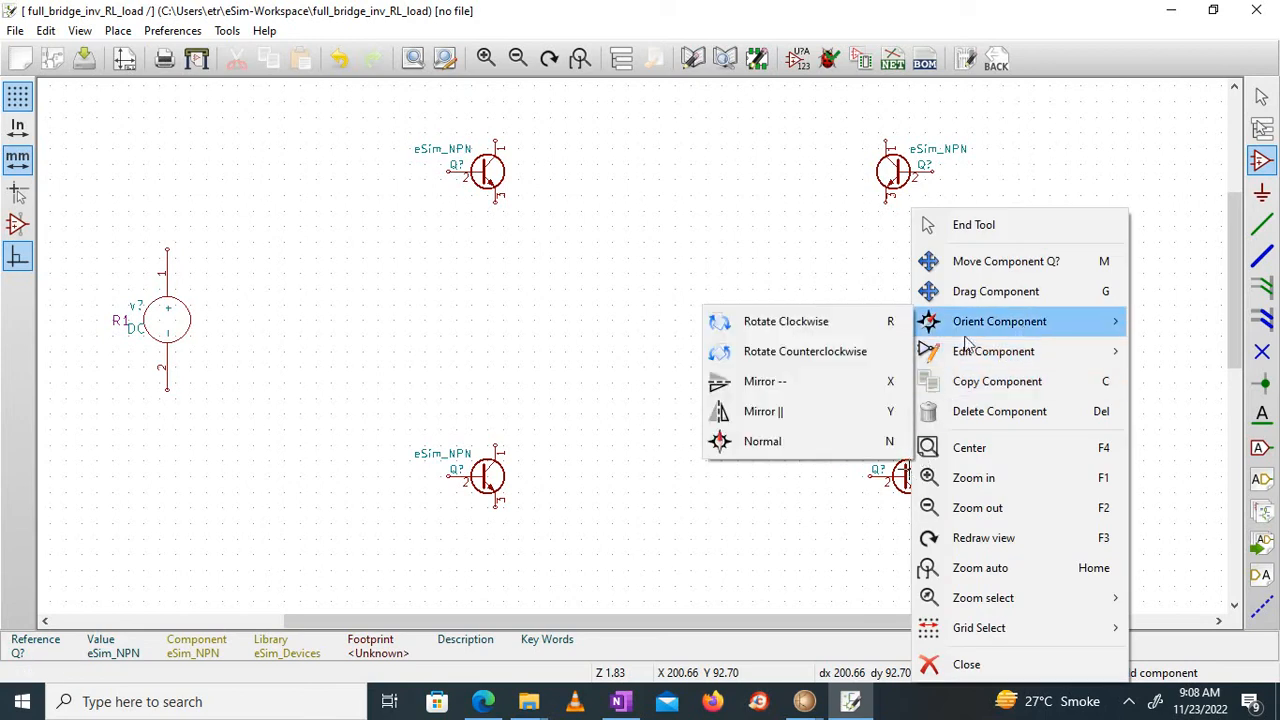
{"action": "left_click", "coordinate": [826, 414]}
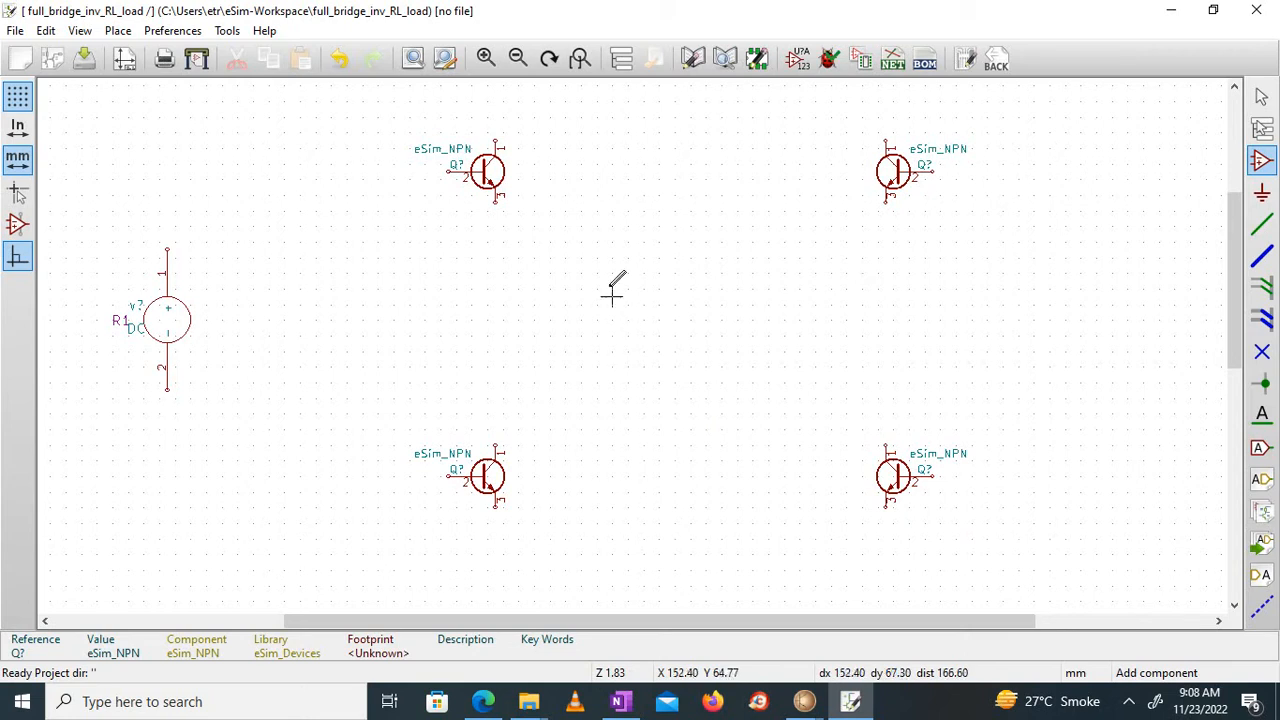
Place an eSim_Diode just right of the upper-left transistor, at about X 143.5, Y 44.5 mm
{"action": "left_click", "coordinate": [583, 163]}
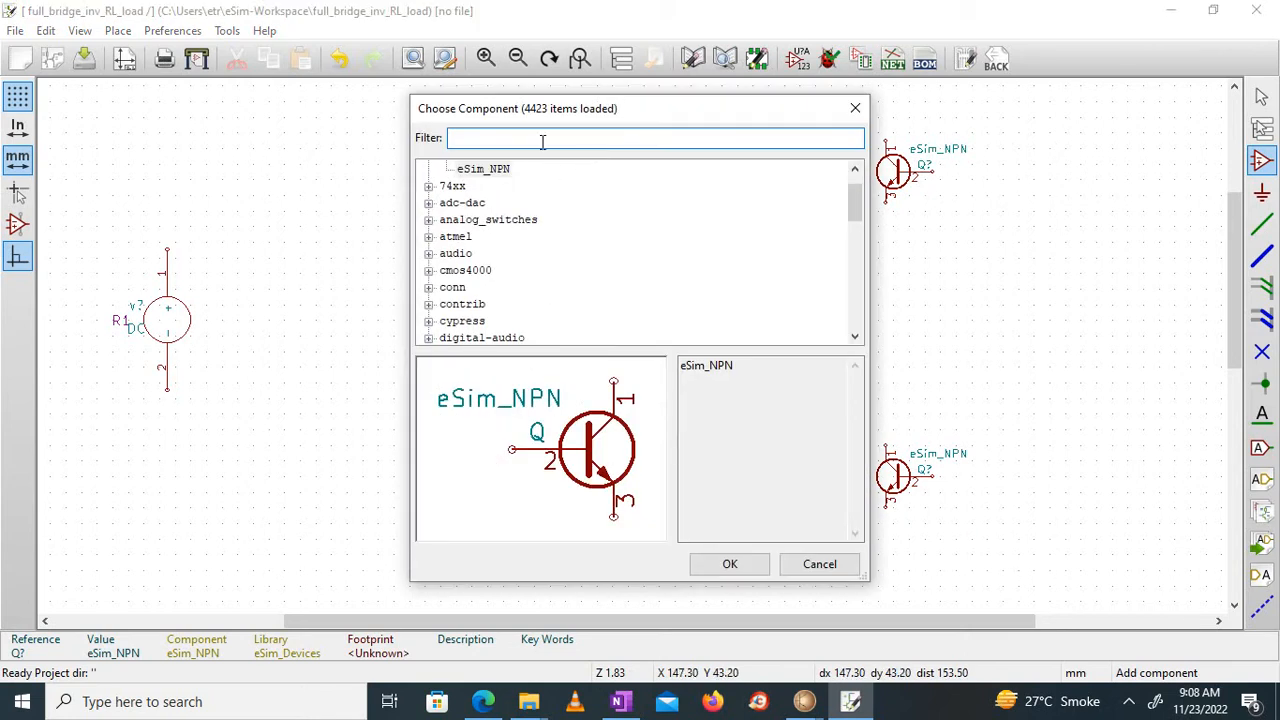
{"action": "type", "text": "esim_d"}
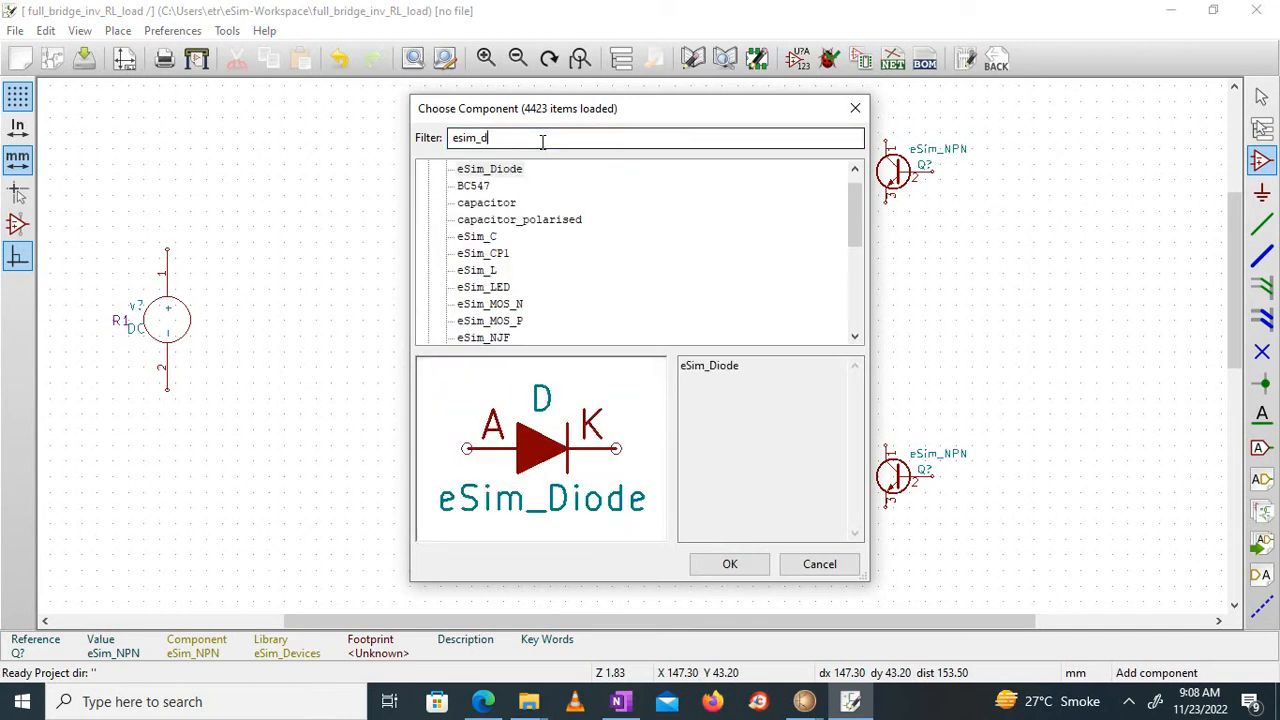
{"action": "left_click", "coordinate": [498, 170]}
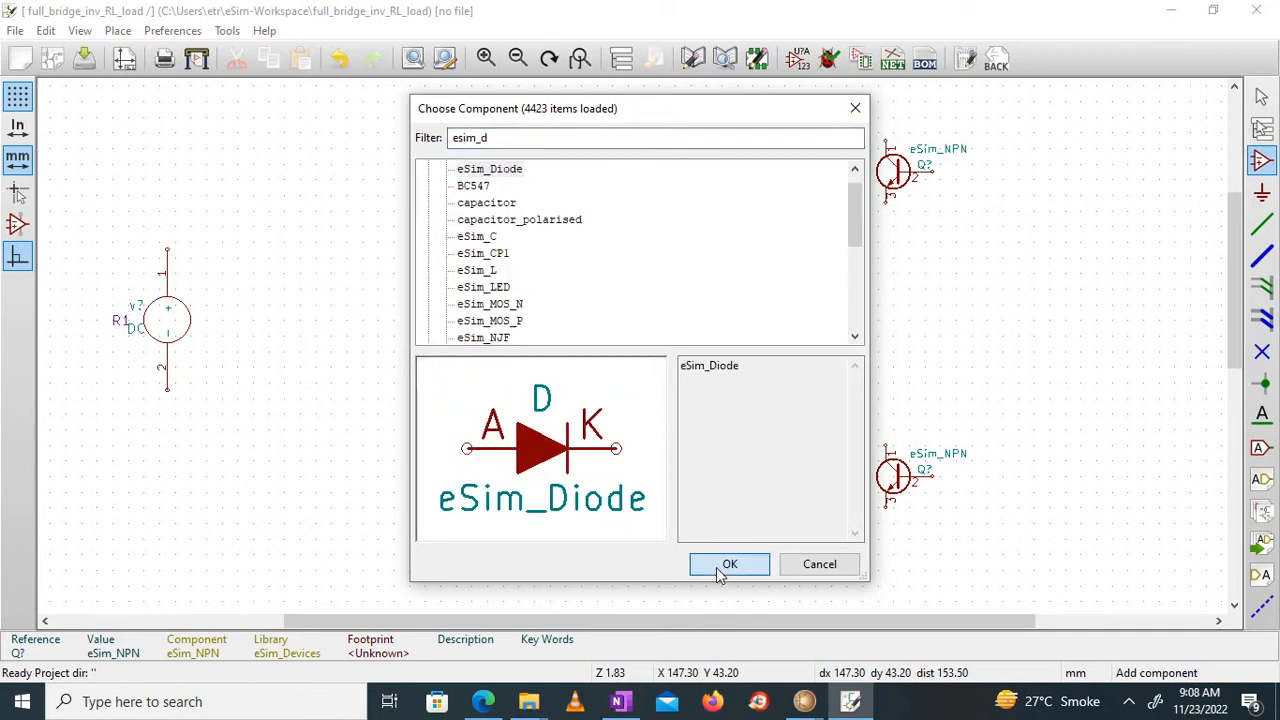
{"action": "left_click", "coordinate": [730, 564]}
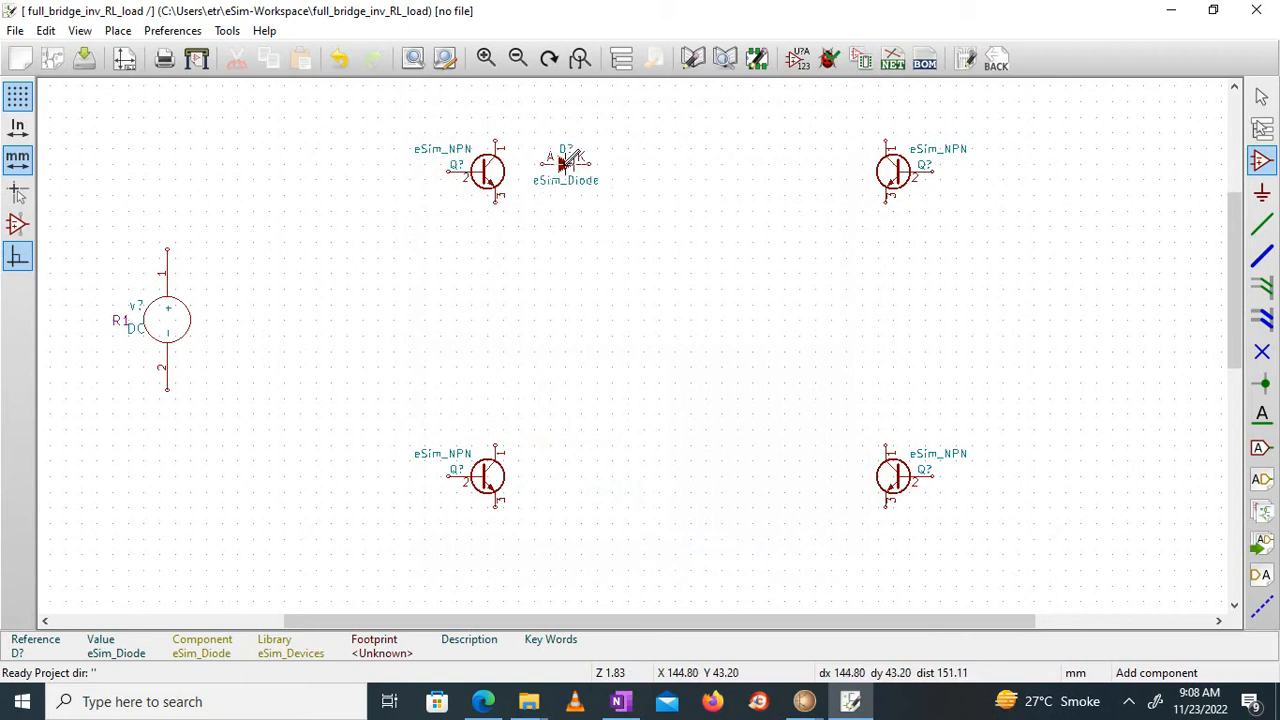
{"action": "left_click", "coordinate": [560, 165]}
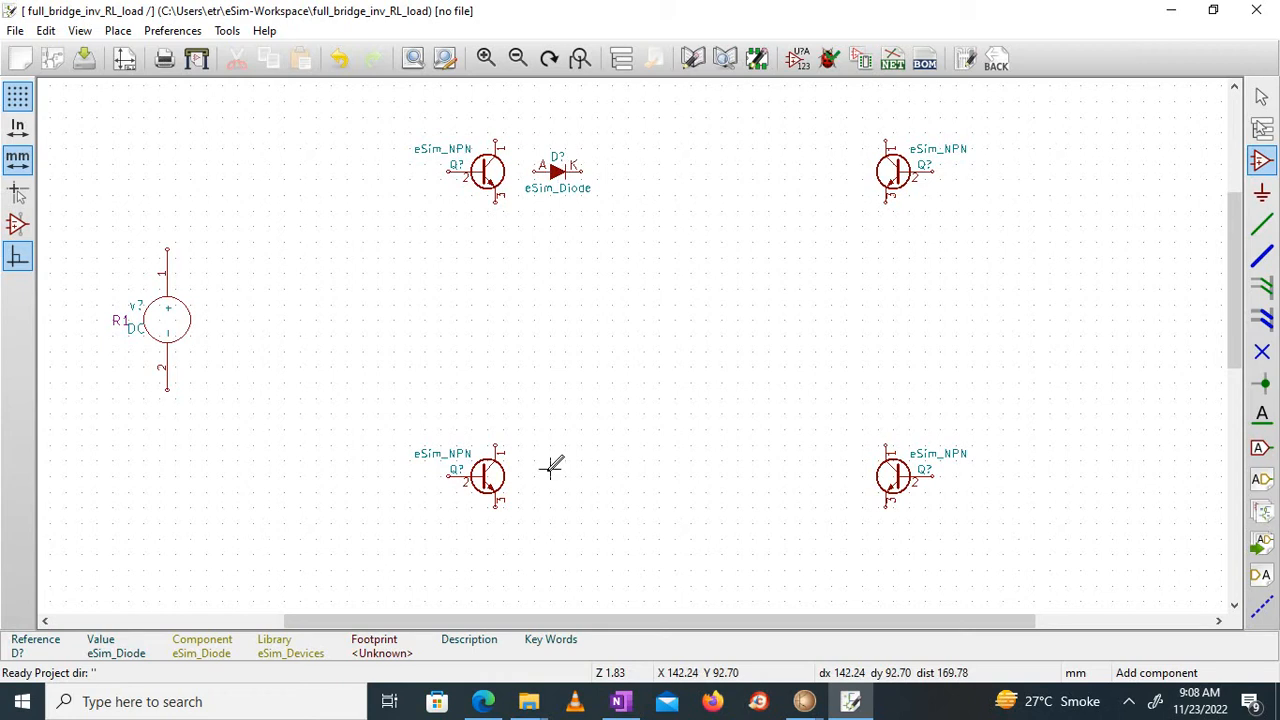
Place a second eSim_Diode just right of the lower-left transistor, at about X 143.5, Y 94 mm
{"action": "left_click", "coordinate": [553, 463]}
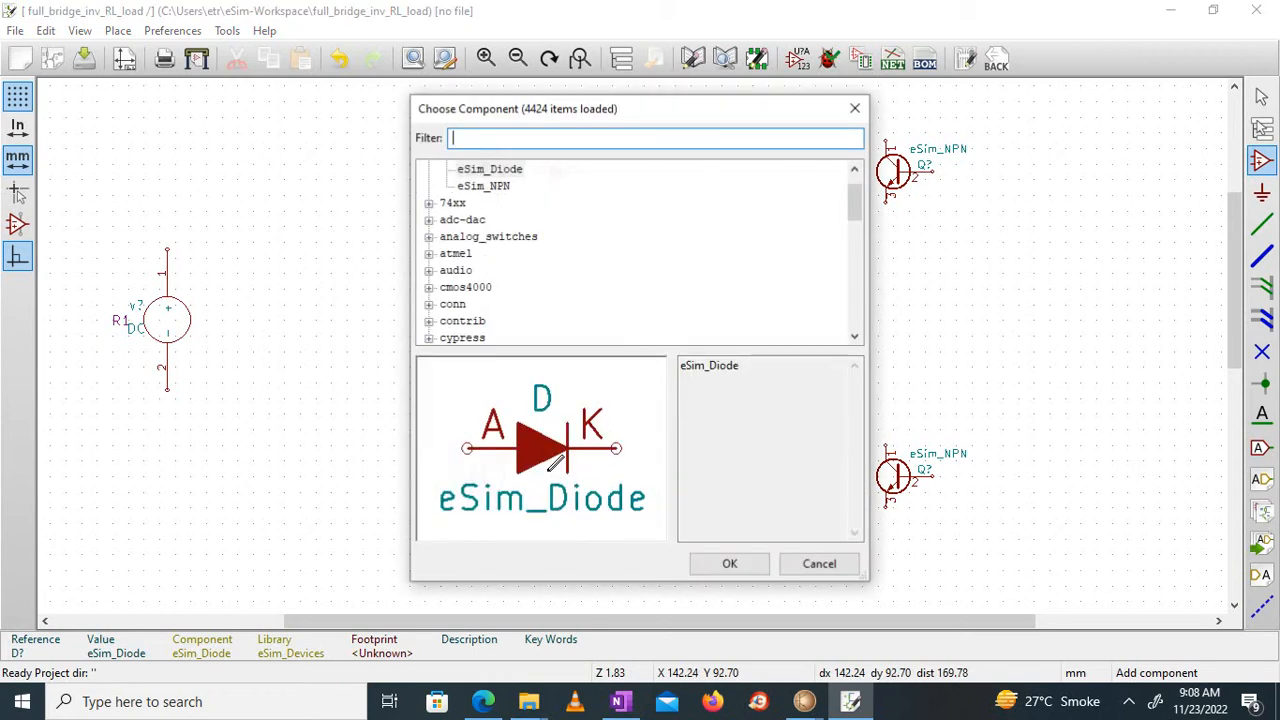
{"action": "left_click", "coordinate": [498, 170]}
{"action": "left_click", "coordinate": [730, 566]}
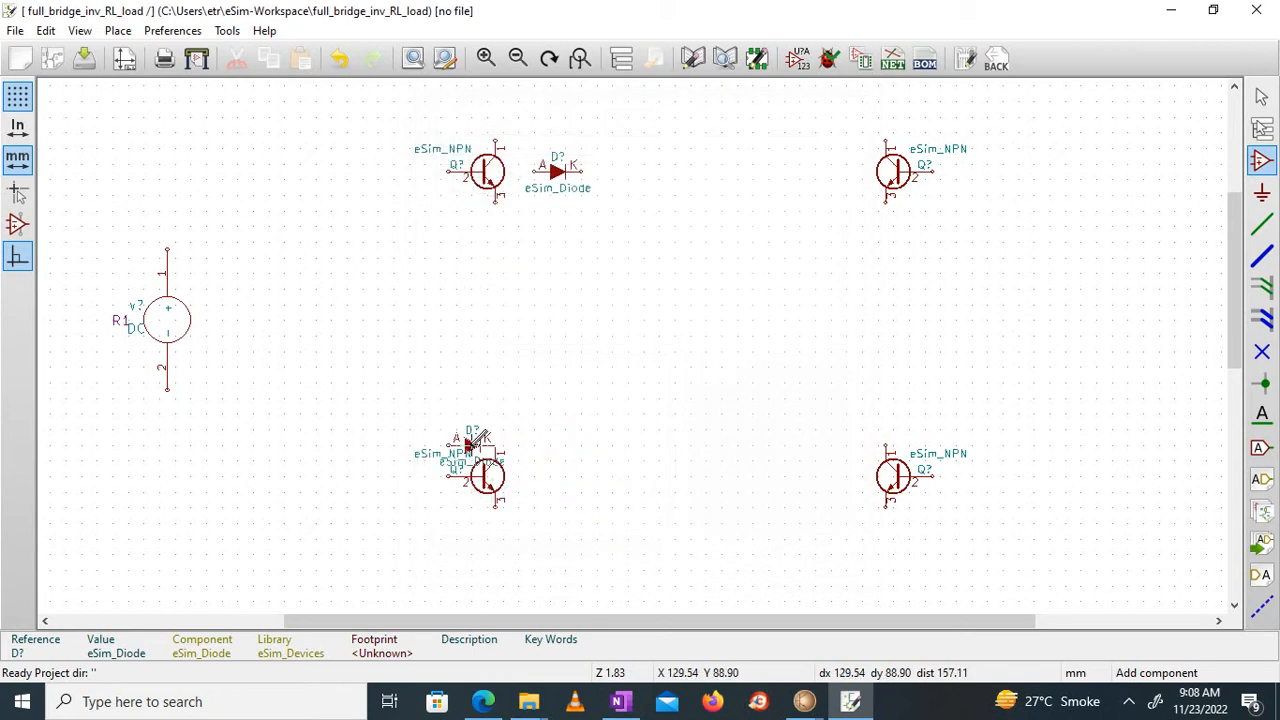
{"action": "left_click", "coordinate": [558, 474]}
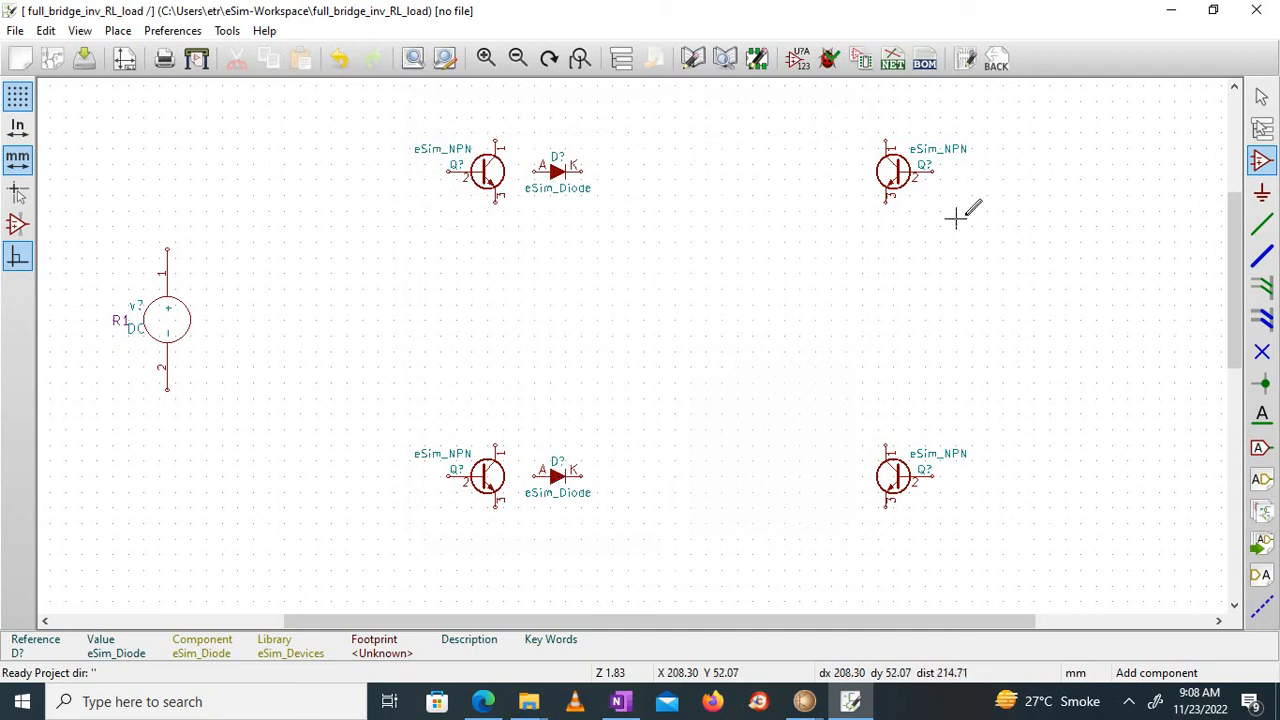
Place a third eSim_Diode just left of the upper-right transistor, at about X 187, Y 44.5 mm
{"action": "left_click", "coordinate": [822, 177]}
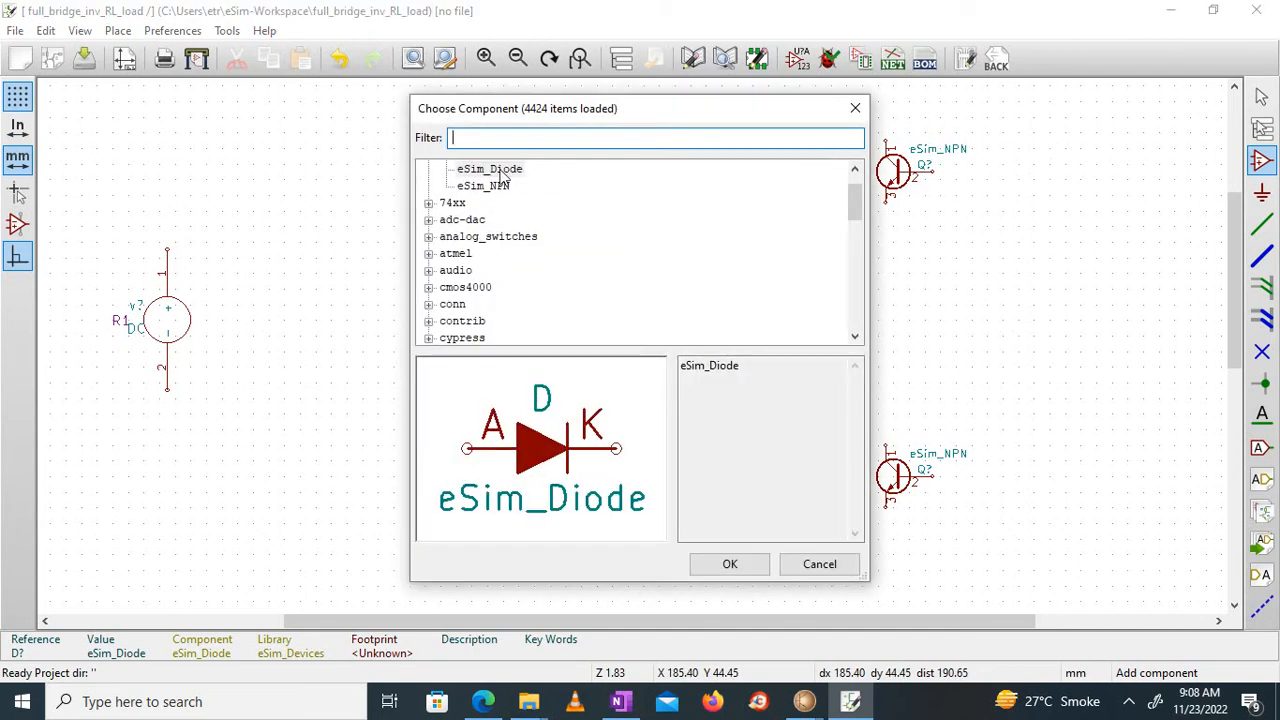
{"action": "left_click", "coordinate": [500, 170]}
{"action": "left_click", "coordinate": [733, 564]}
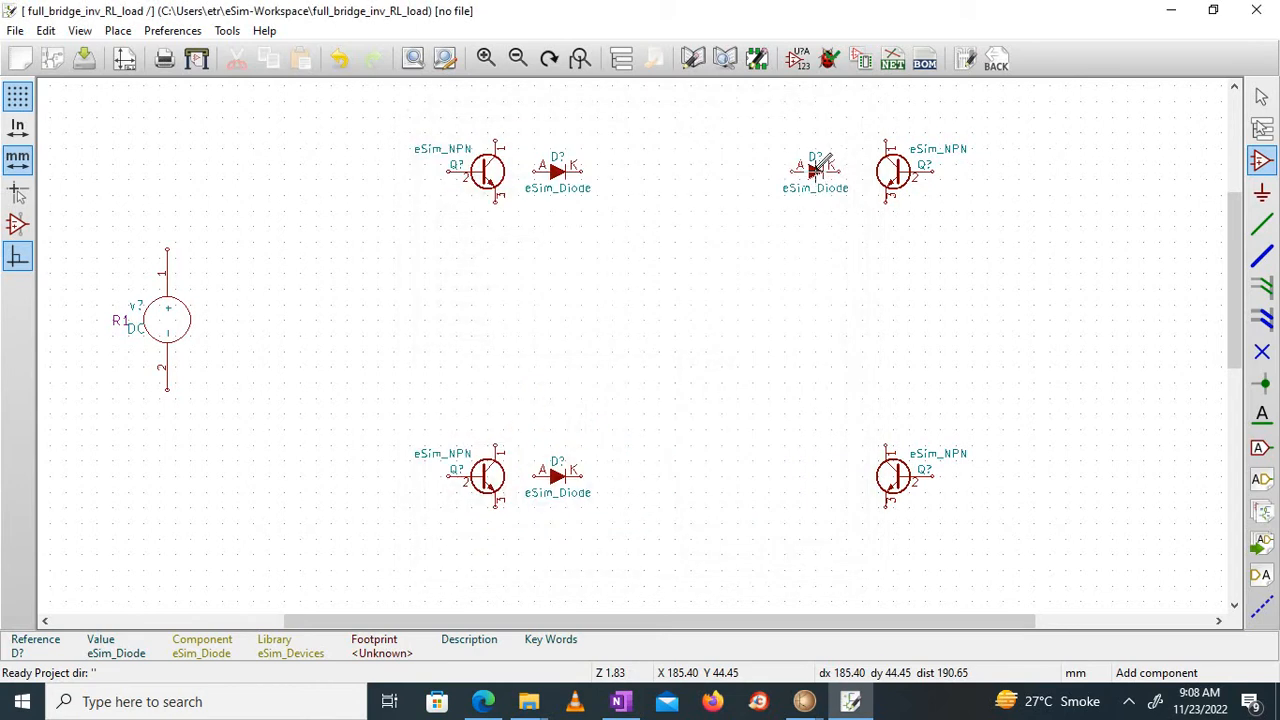
{"action": "left_click", "coordinate": [823, 172]}
Place a fourth eSim_Diode just left of the lower-right transistor, at about X 188, Y 94 mm
{"action": "left_click", "coordinate": [821, 464]}
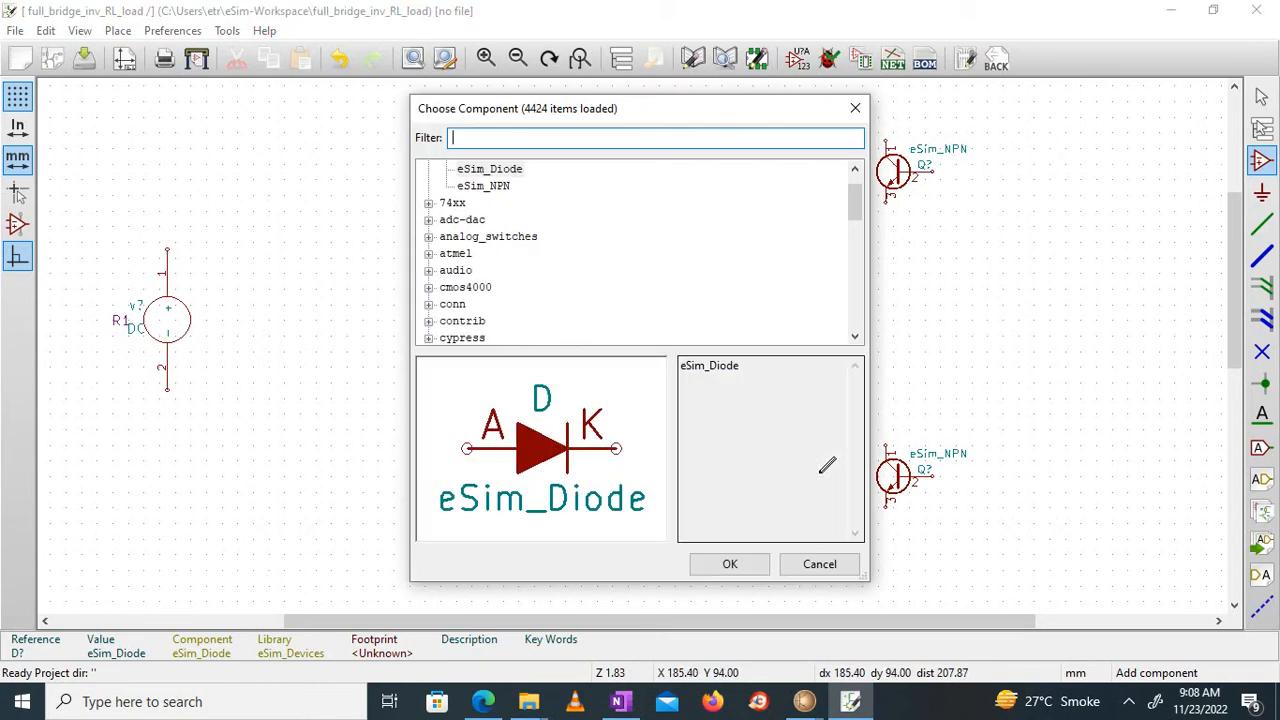
{"action": "left_click", "coordinate": [510, 170]}
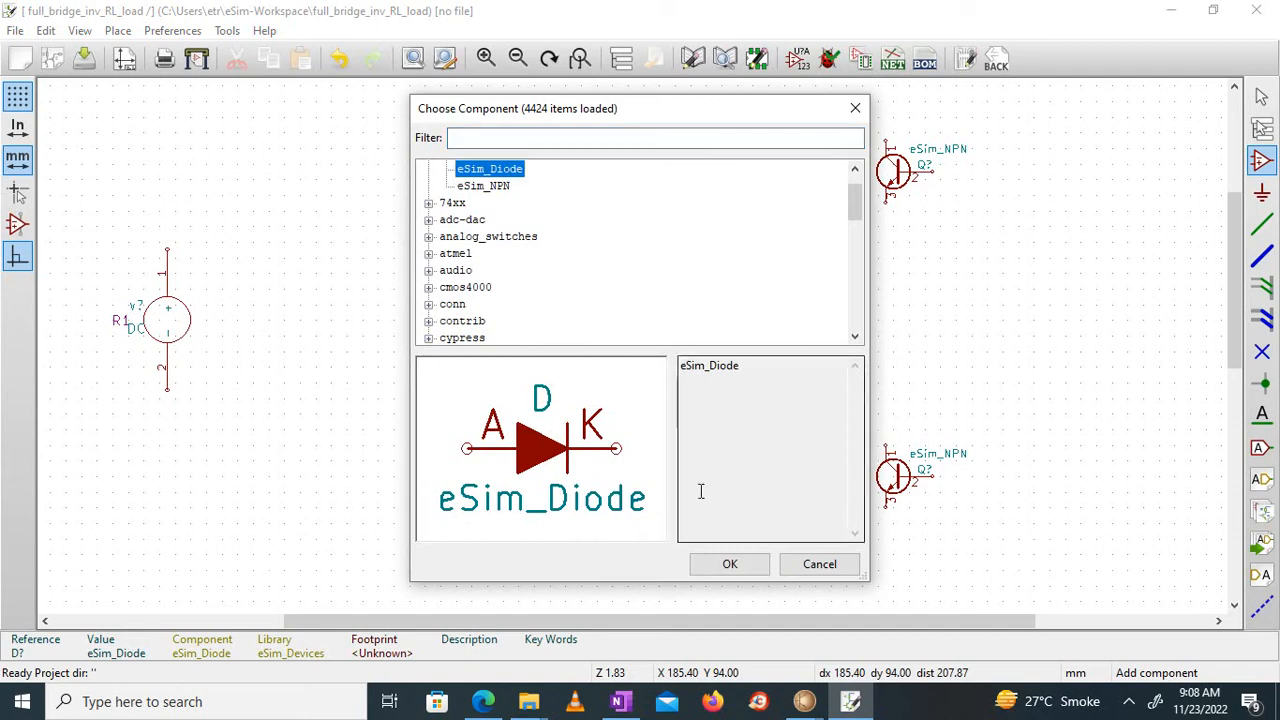
{"action": "left_click", "coordinate": [727, 565]}
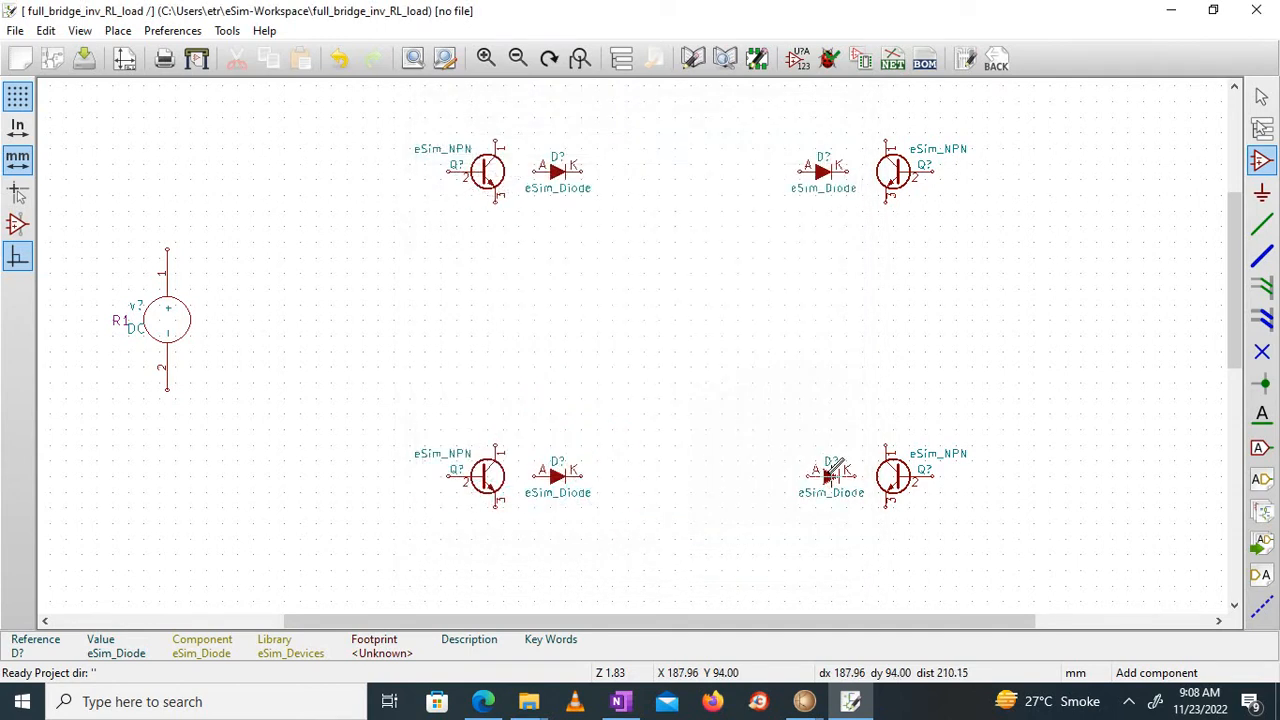
{"action": "left_click", "coordinate": [830, 470]}
{"action": "right_click", "coordinate": [557, 158]}
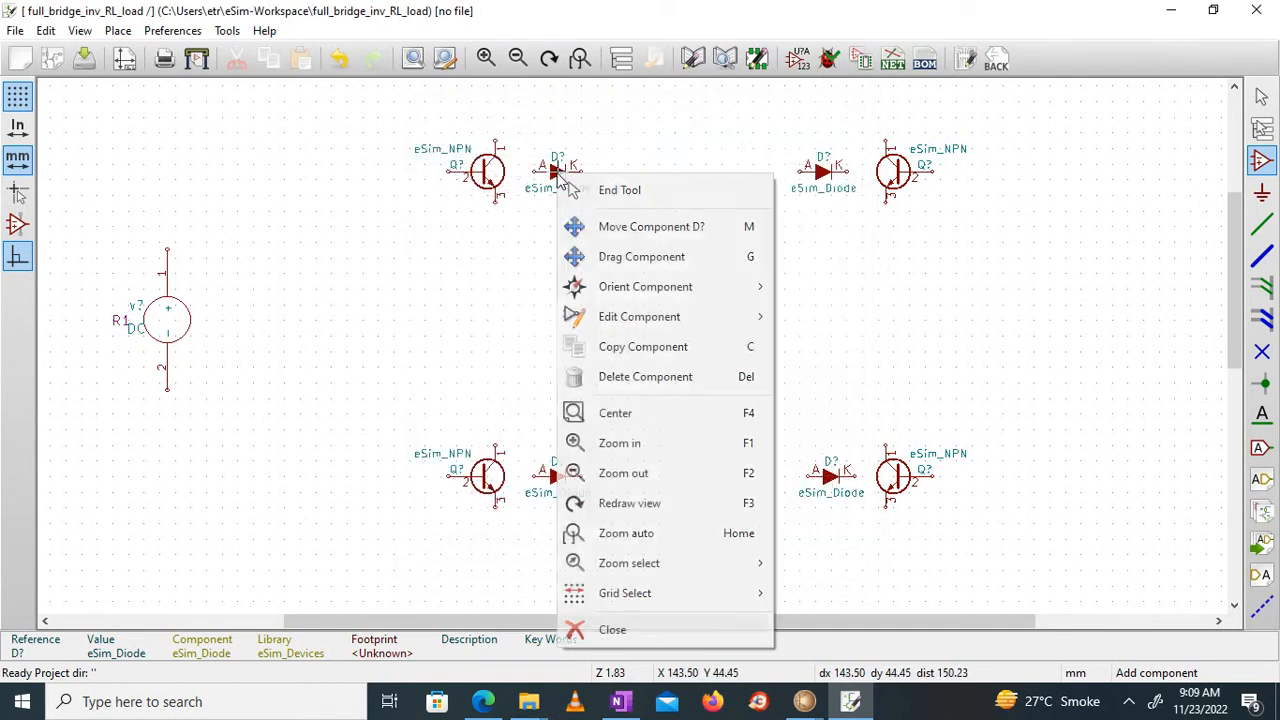
{"action": "mouse_move", "coordinate": [643, 286]}
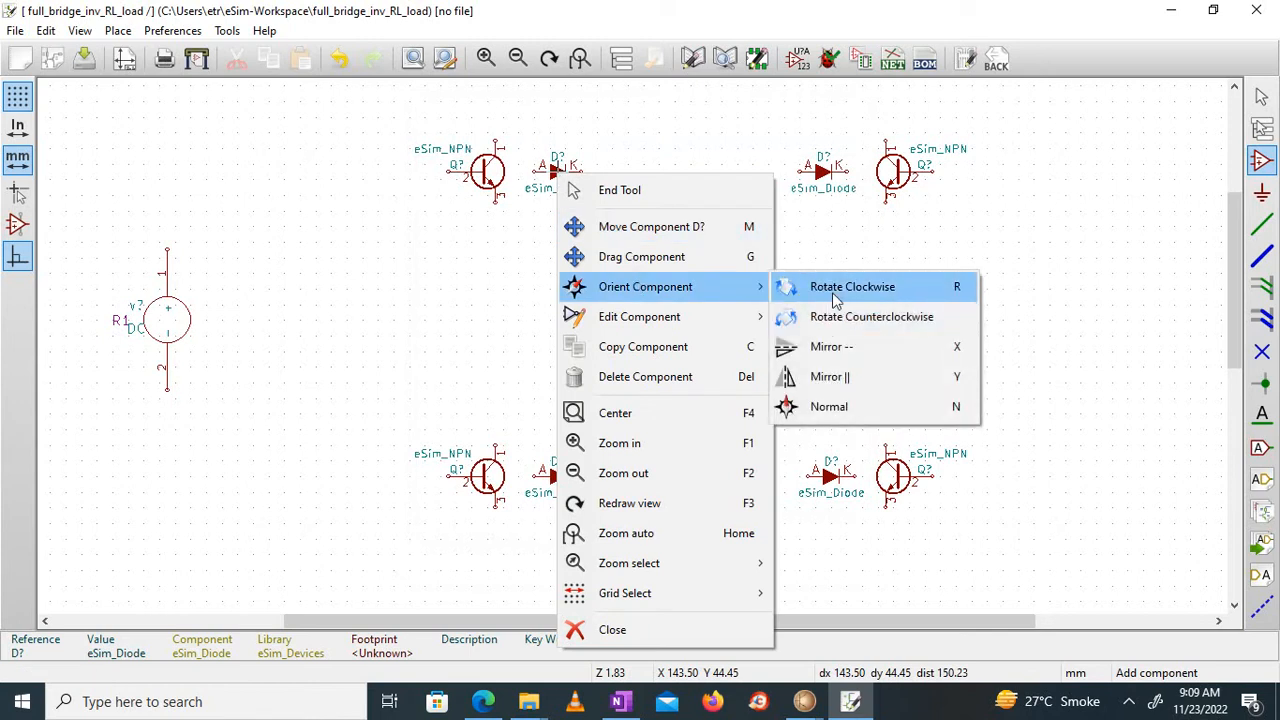
{"action": "left_click", "coordinate": [835, 287]}
{"action": "right_click", "coordinate": [557, 168]}
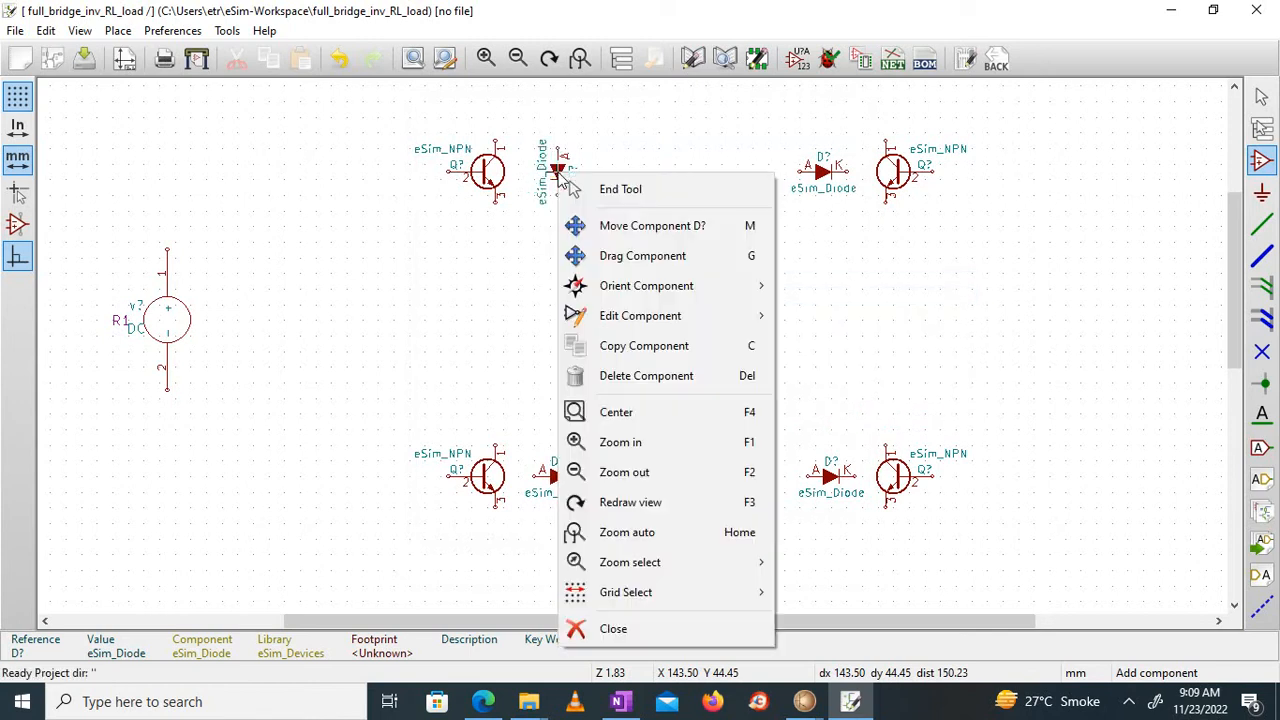
{"action": "mouse_move", "coordinate": [718, 287]}
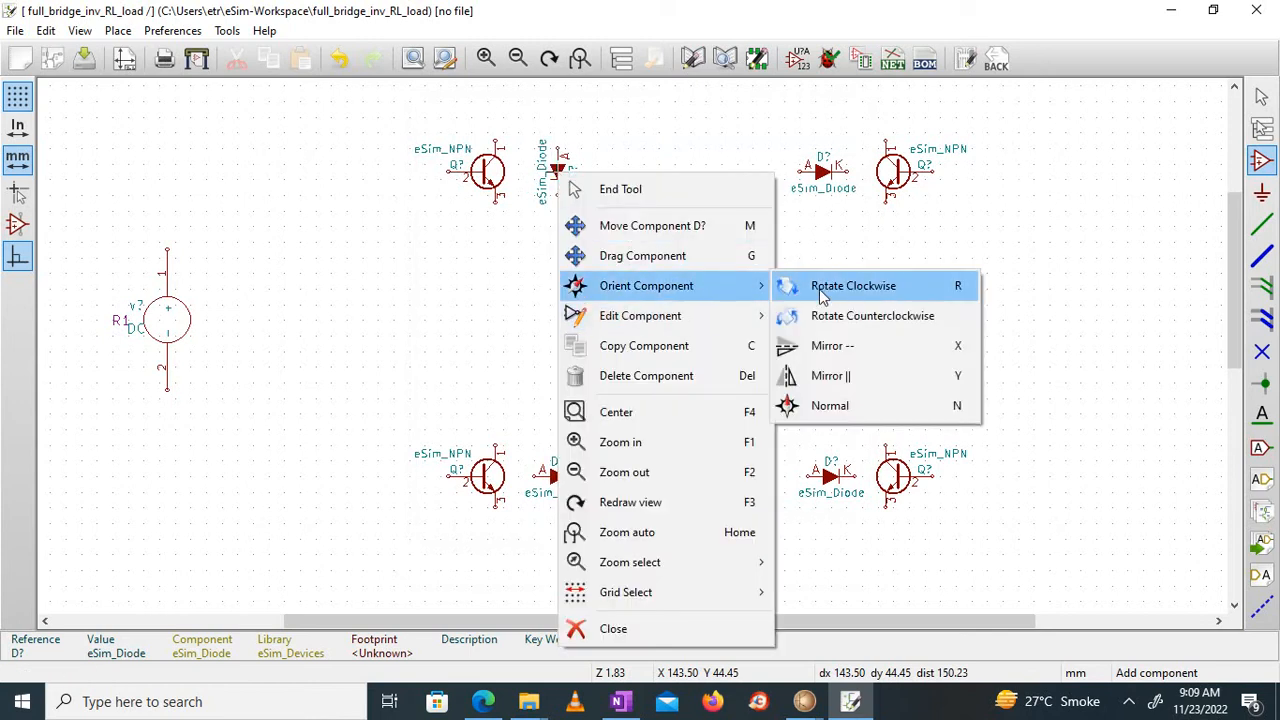
{"action": "left_click", "coordinate": [836, 316]}
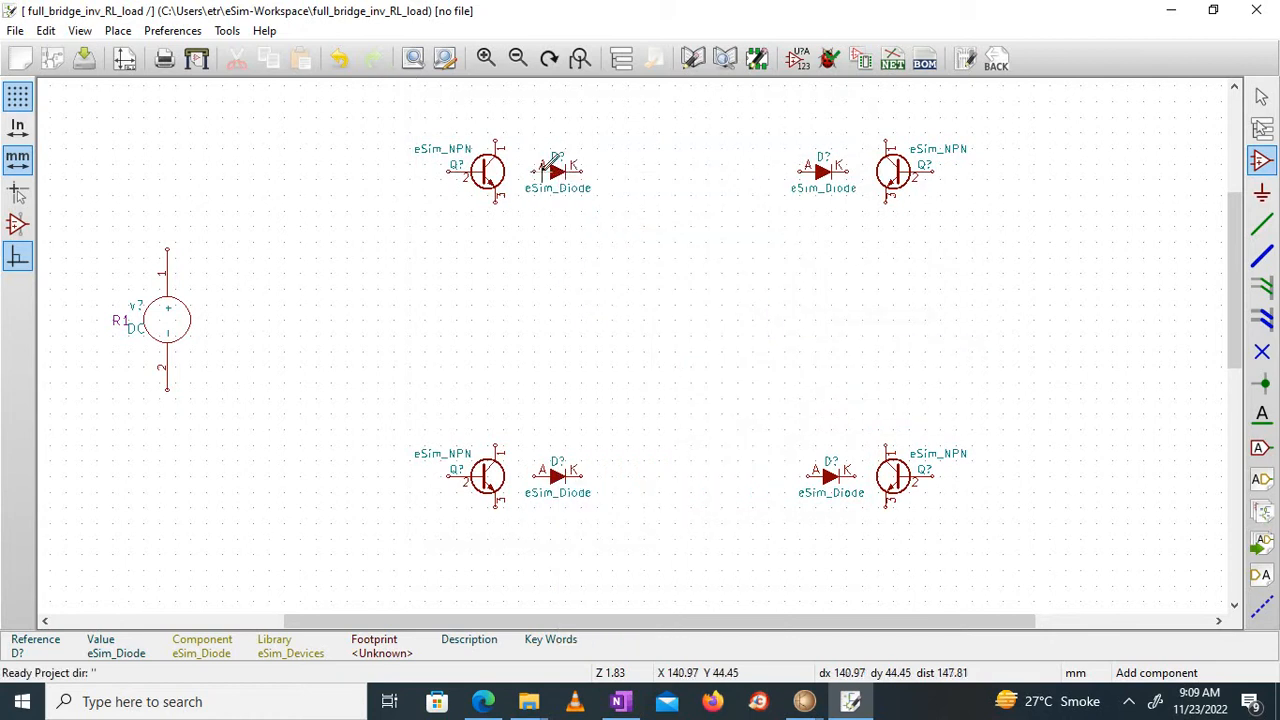
Rotate the diodes beside the upper-left and lower-left transistors counterclockwise once so their cathodes point up
{"action": "right_click", "coordinate": [560, 180]}
{"action": "mouse_move", "coordinate": [700, 289]}
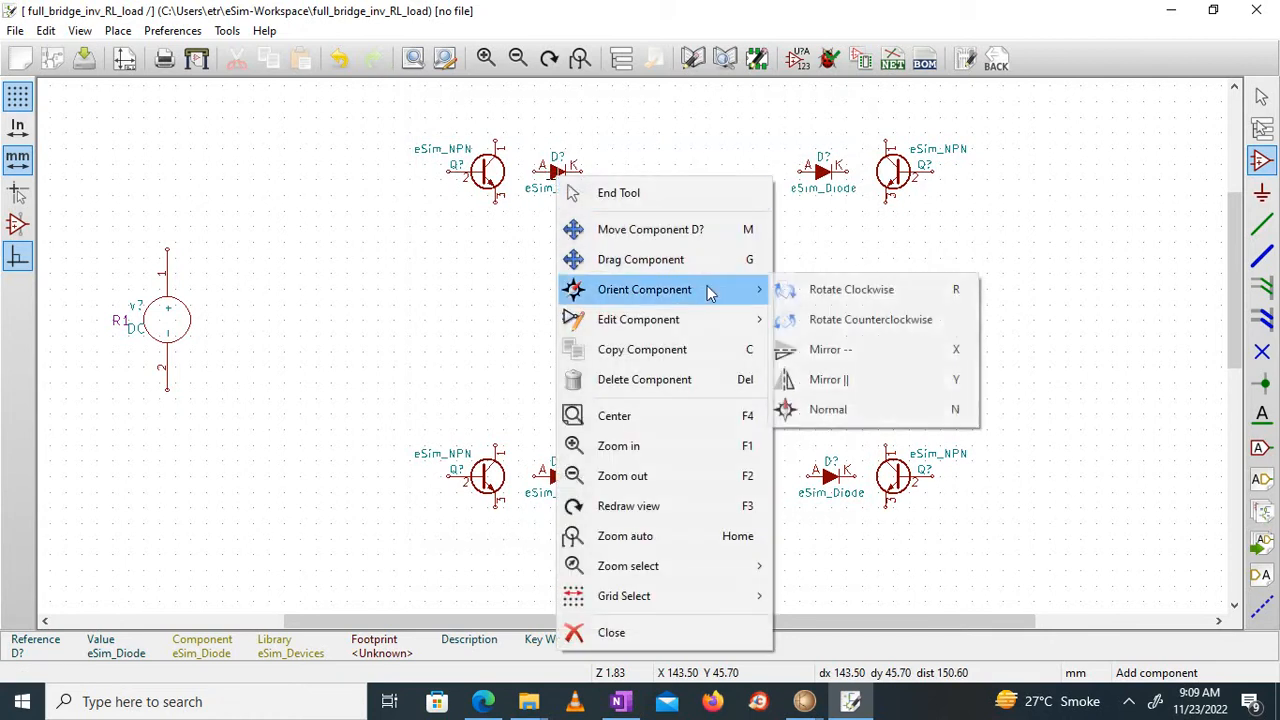
{"action": "left_click", "coordinate": [866, 320]}
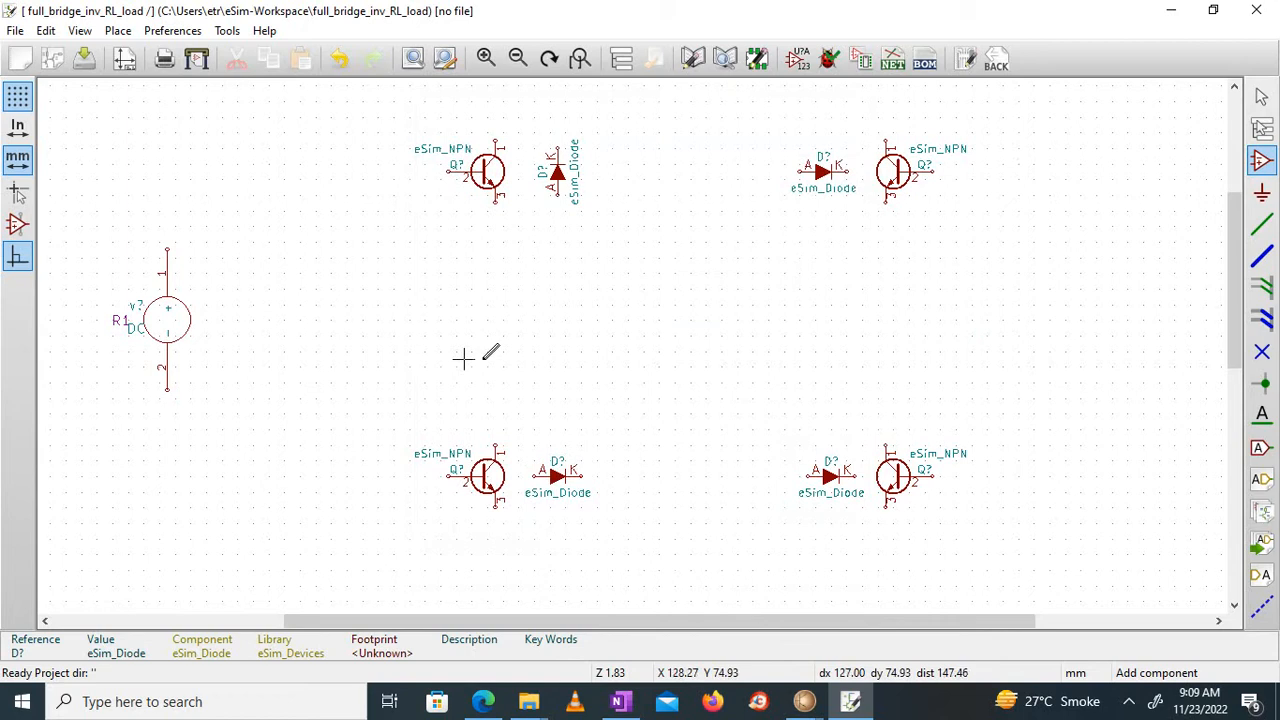
{"action": "right_click", "coordinate": [565, 470]}
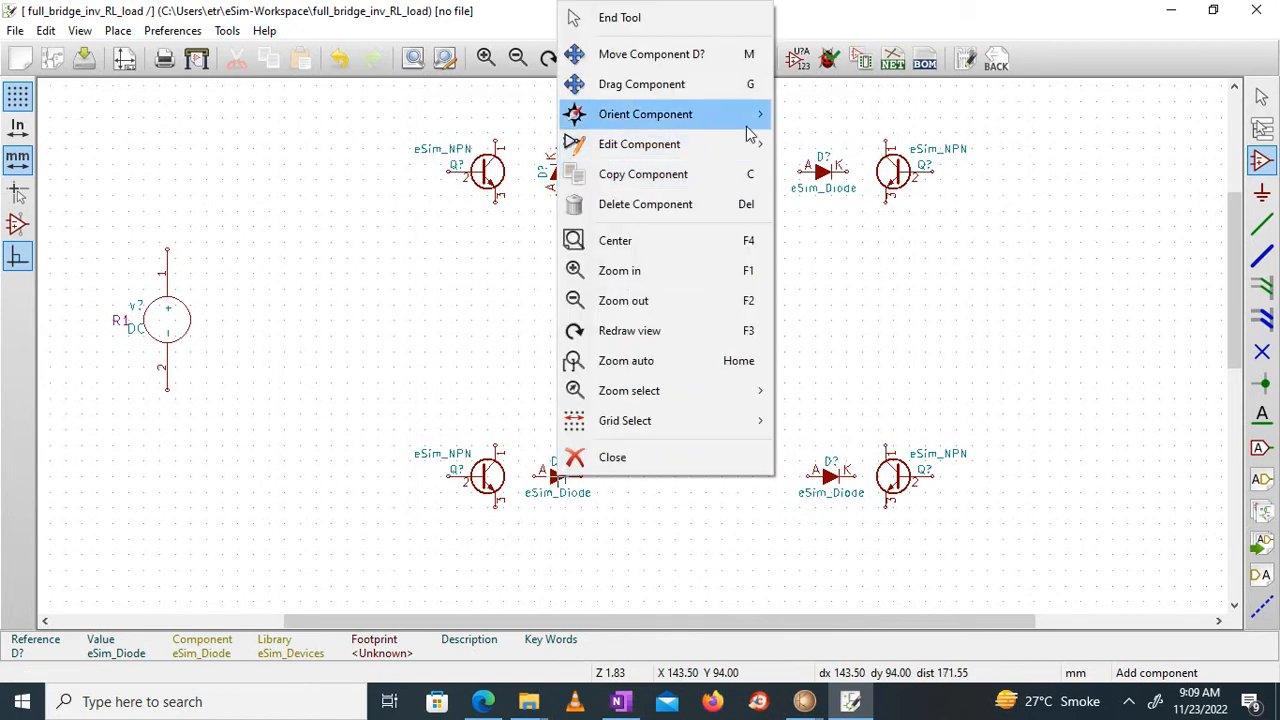
{"action": "mouse_move", "coordinate": [750, 120]}
{"action": "left_click", "coordinate": [825, 150]}
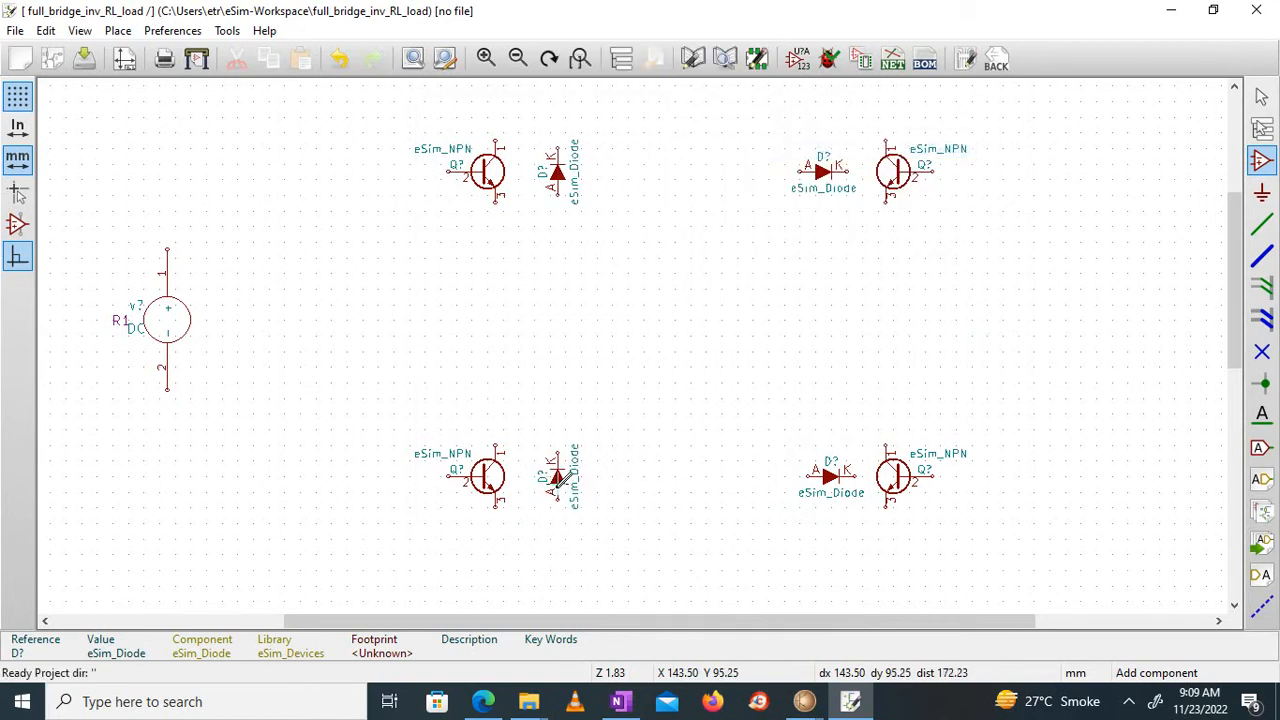
Rotate the diodes beside the upper-right and lower-right transistors counterclockwise once so their cathodes point up
{"action": "right_click", "coordinate": [826, 172]}
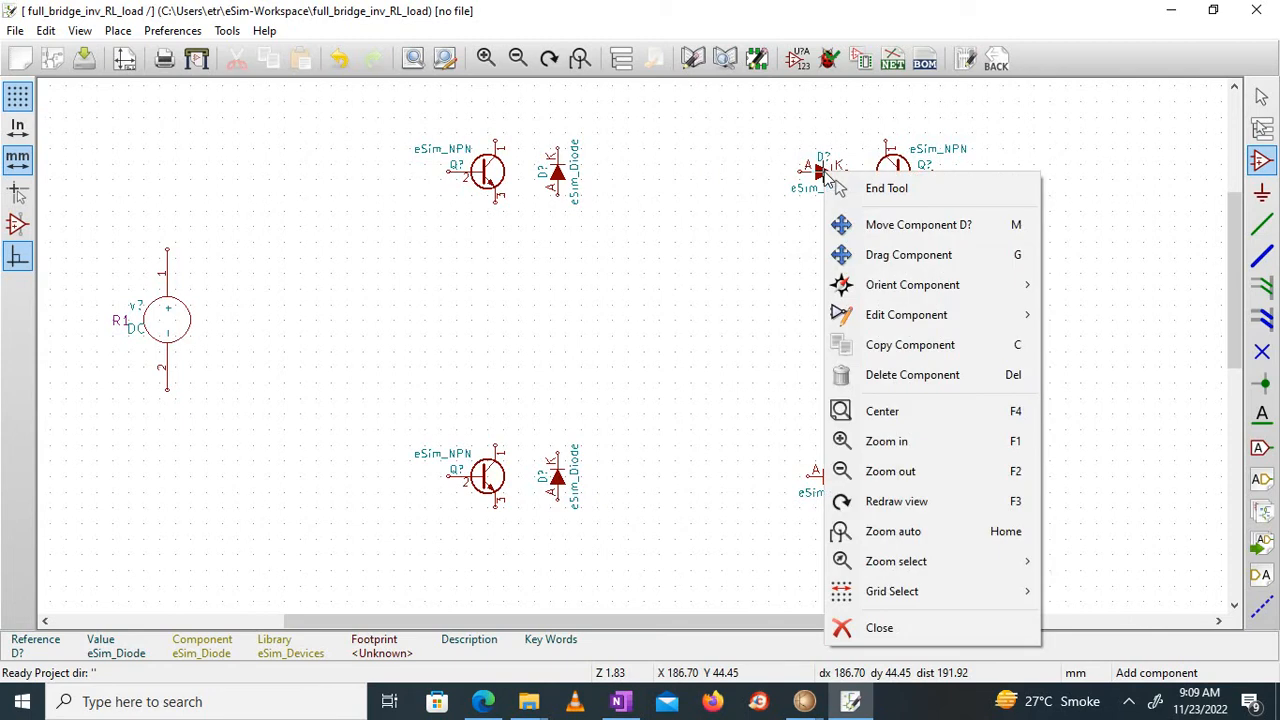
{"action": "mouse_move", "coordinate": [920, 290]}
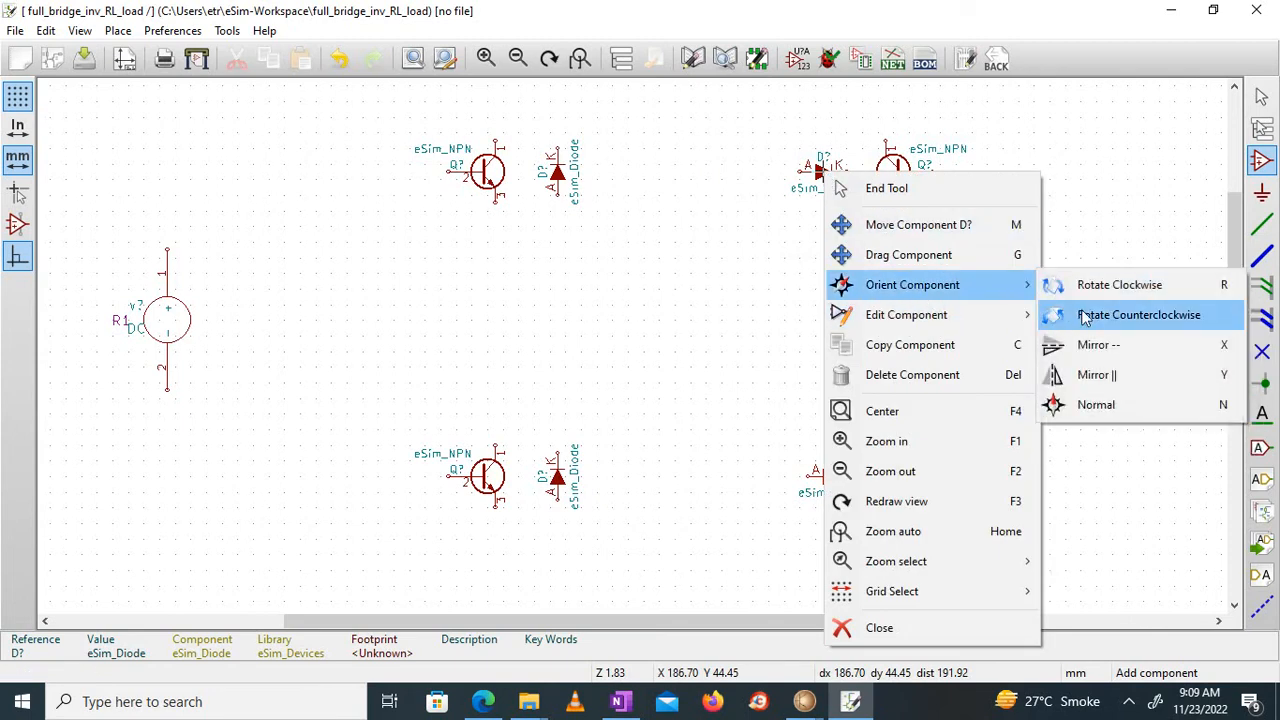
{"action": "left_click", "coordinate": [1130, 314]}
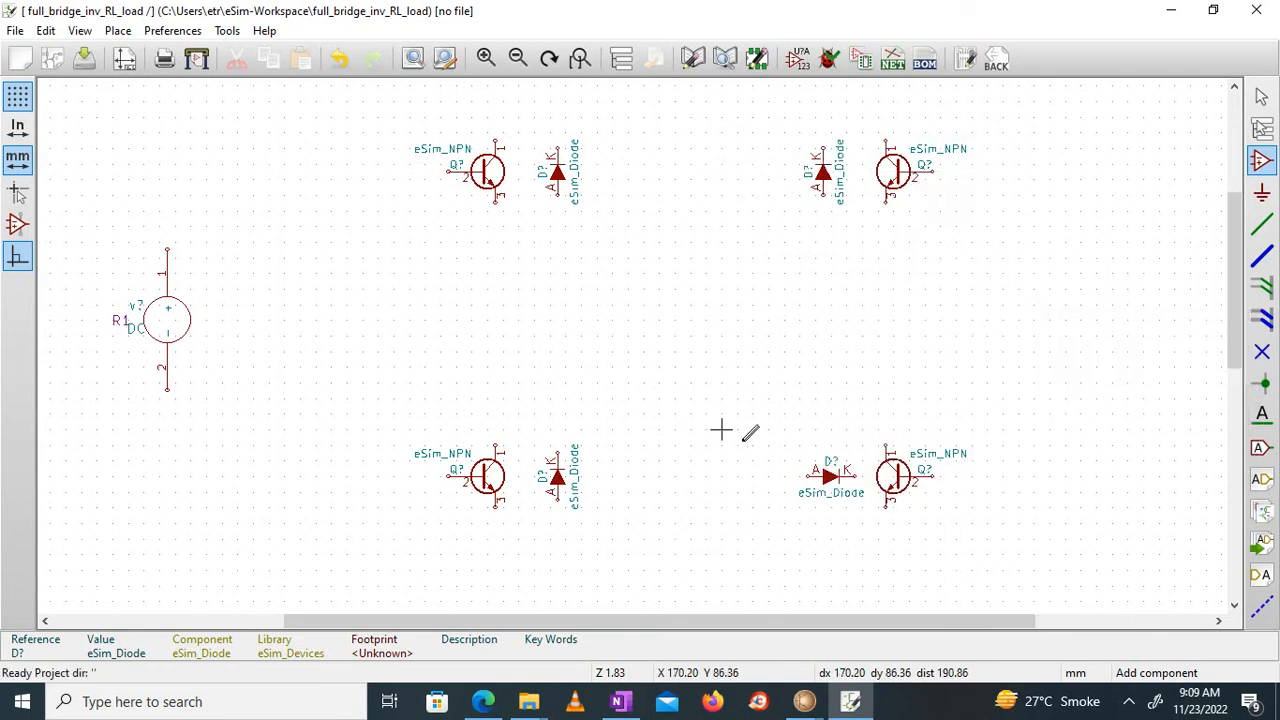
{"action": "right_click", "coordinate": [826, 482]}
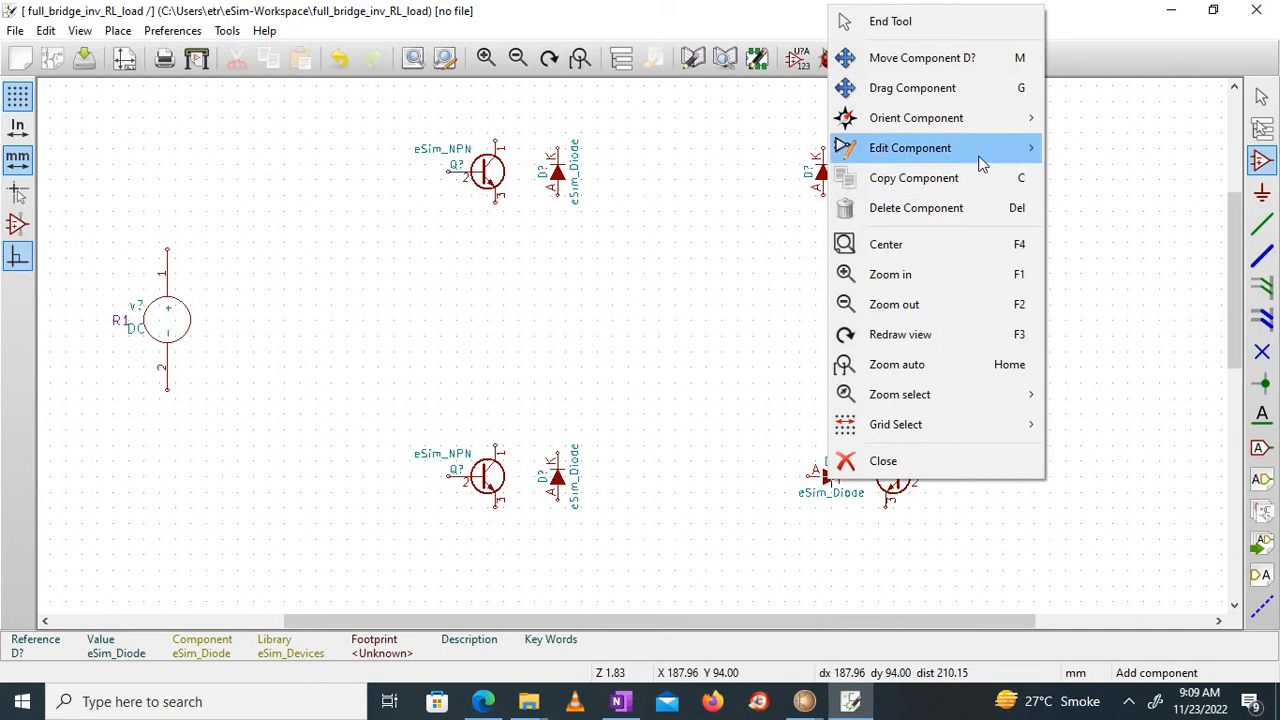
{"action": "mouse_move", "coordinate": [992, 132]}
{"action": "left_click", "coordinate": [1094, 155]}
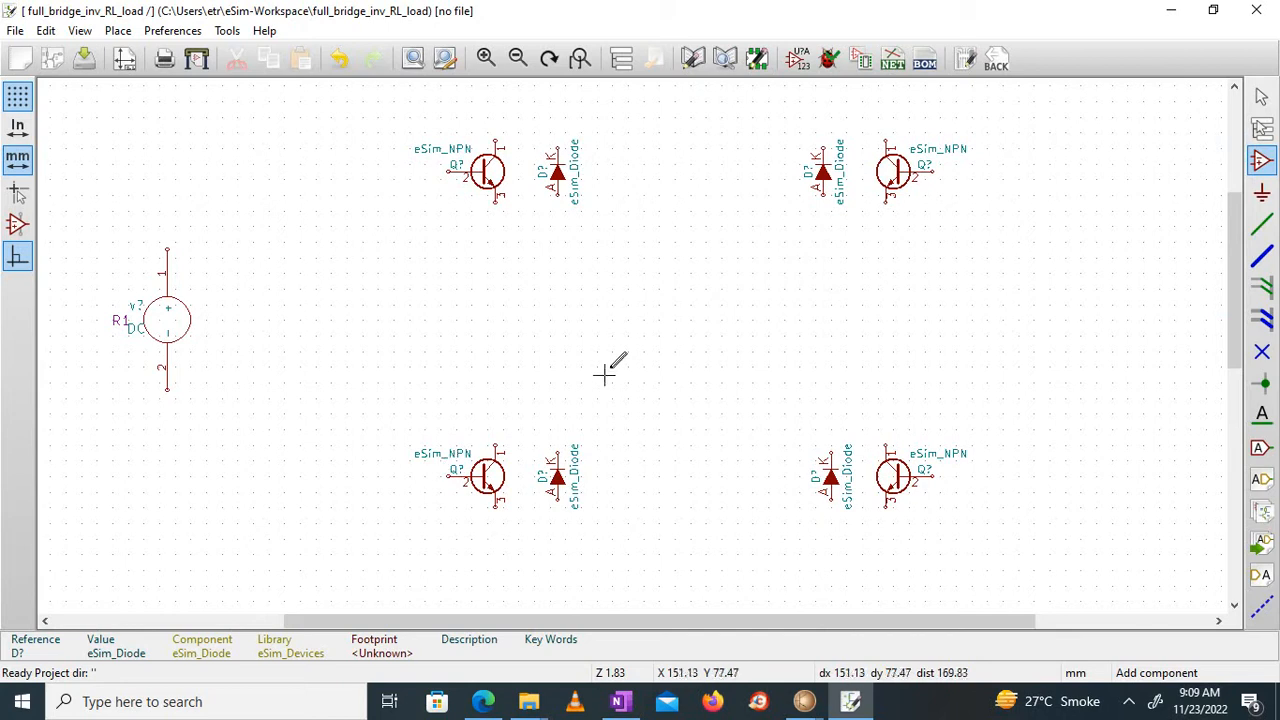
Place an eSim_R resistor horizontally between the two transistor legs, at about X 154, Y 68.6 mm
{"action": "left_click", "coordinate": [654, 305]}
{"action": "type", "text": "esim_R"}
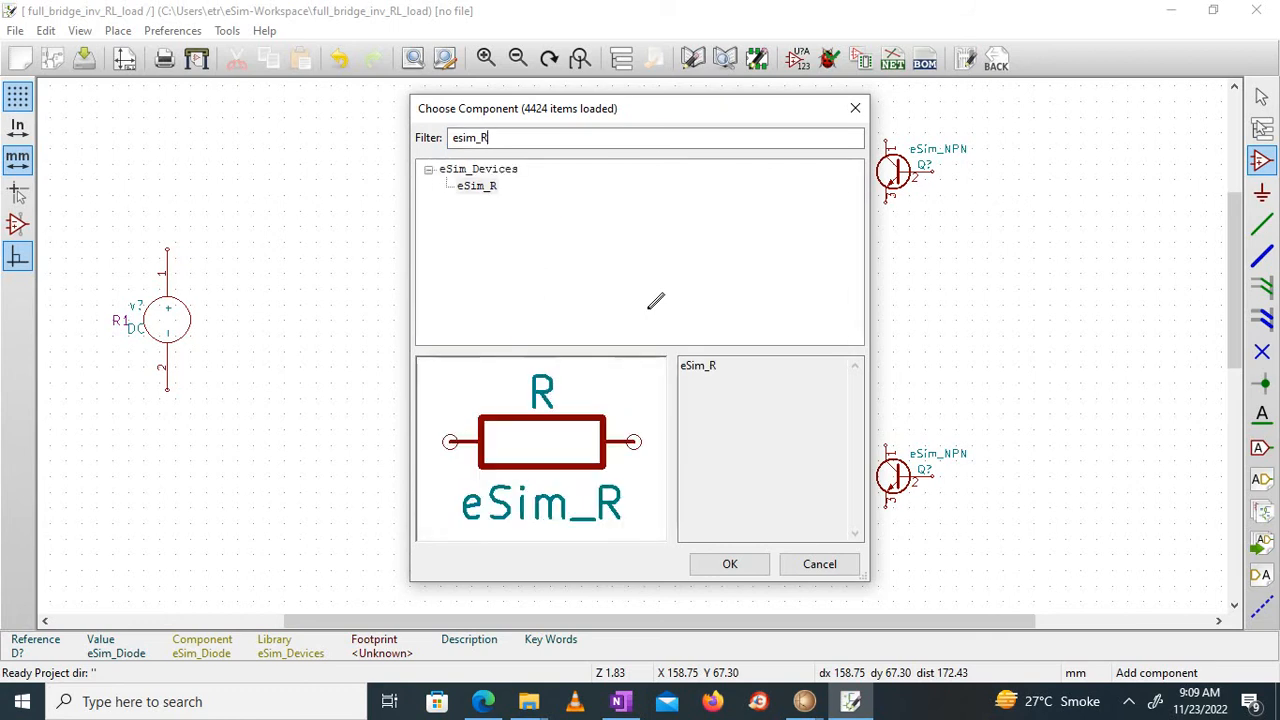
{"action": "left_click", "coordinate": [489, 188]}
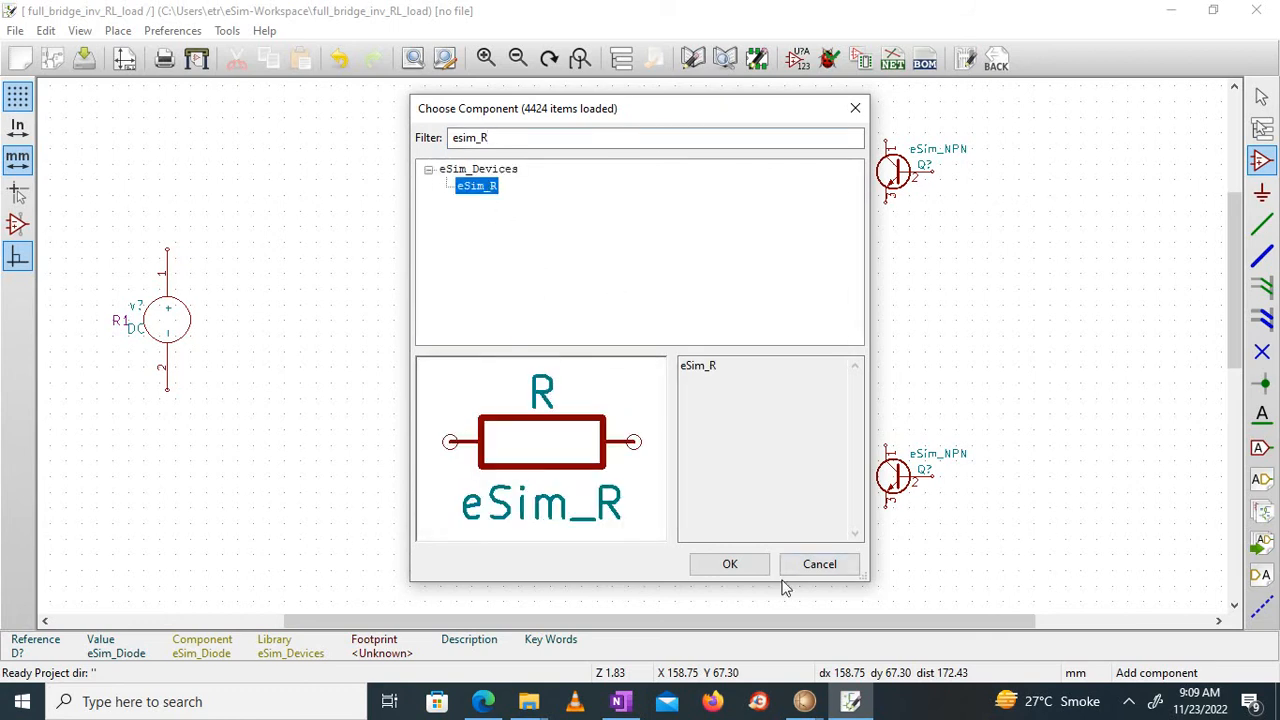
{"action": "left_click", "coordinate": [730, 565]}
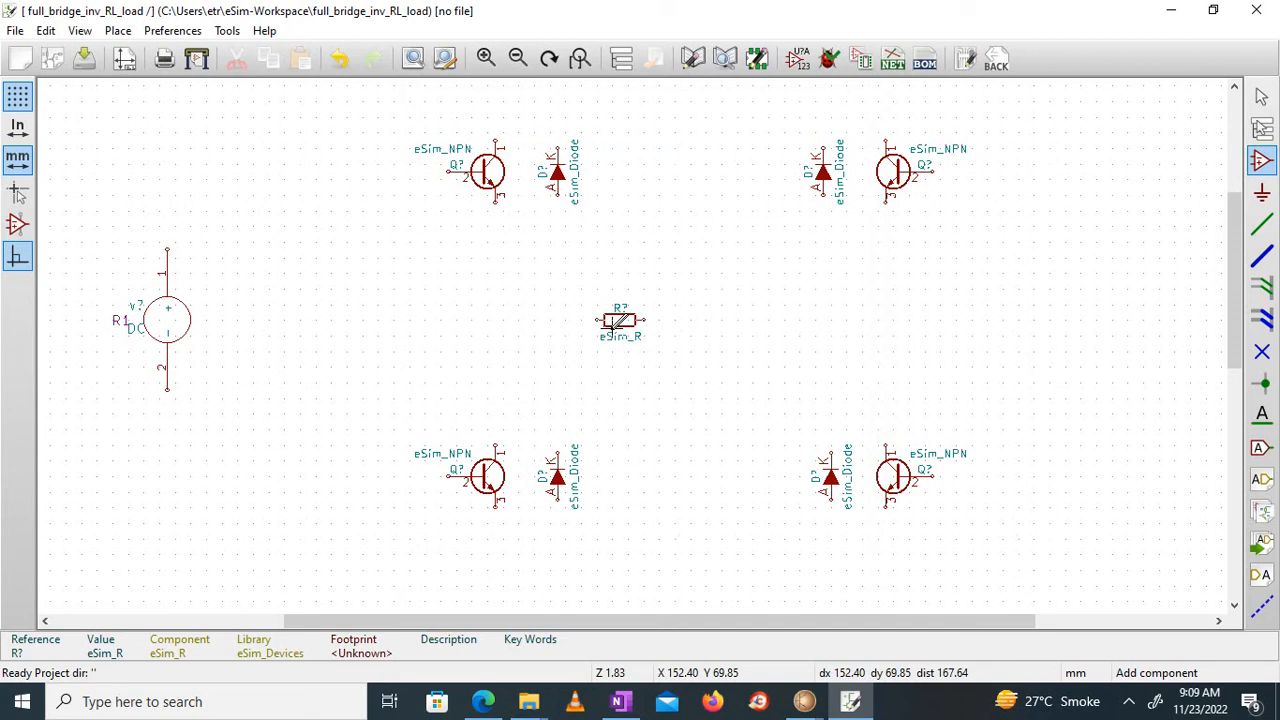
{"action": "left_click", "coordinate": [613, 322]}
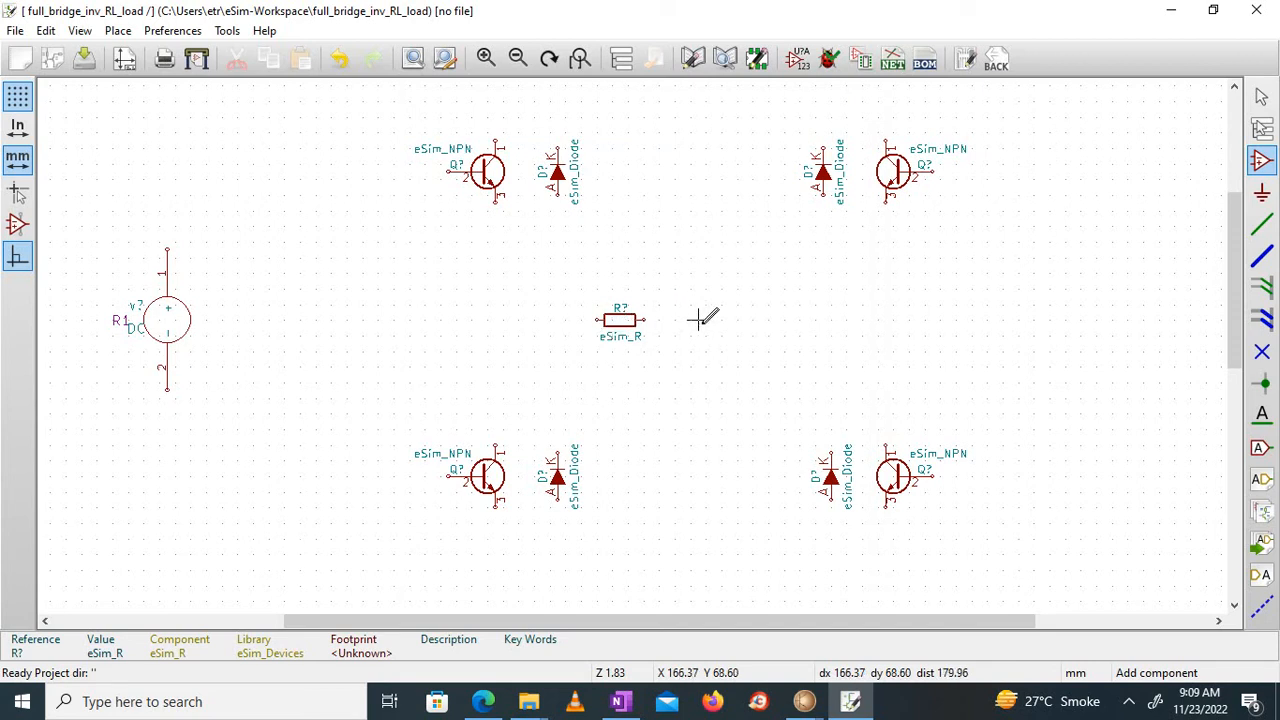
Place an eSim_L inductor horizontally just right of the resistor, at about X 169, Y 68.6 mm
{"action": "left_click", "coordinate": [699, 320]}
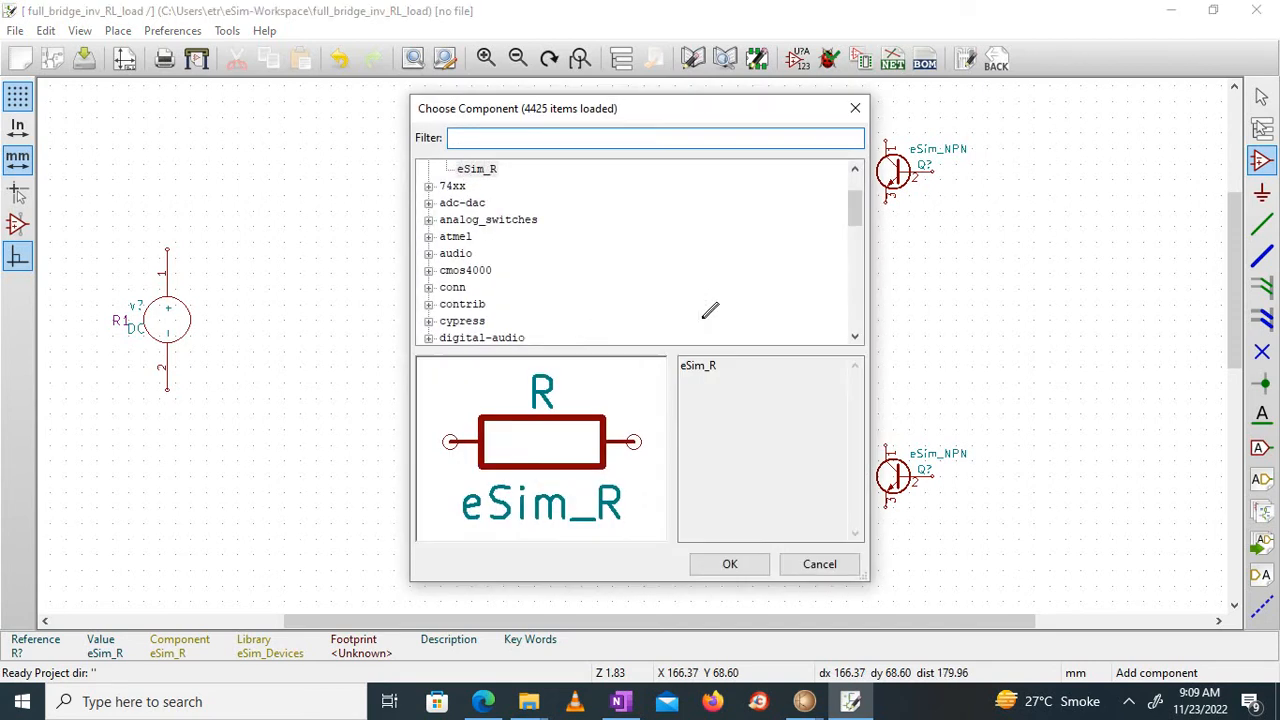
{"action": "type", "text": "esim_L"}
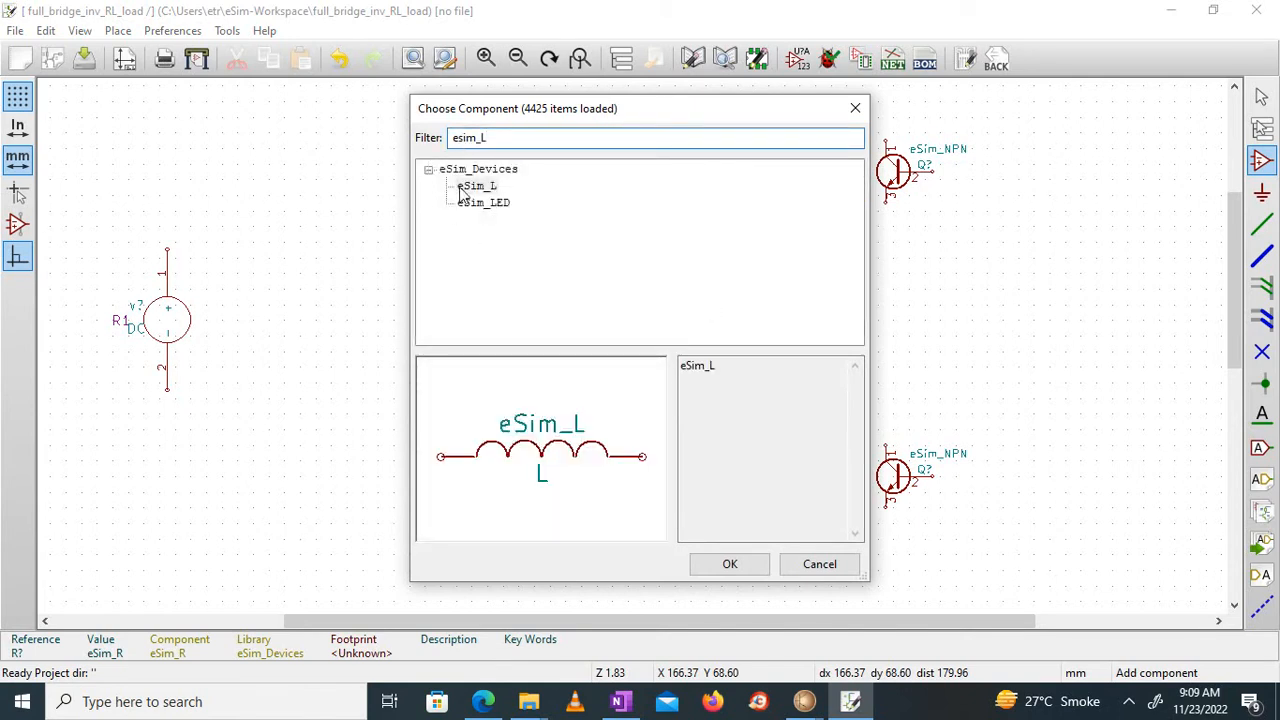
{"action": "left_click", "coordinate": [466, 188]}
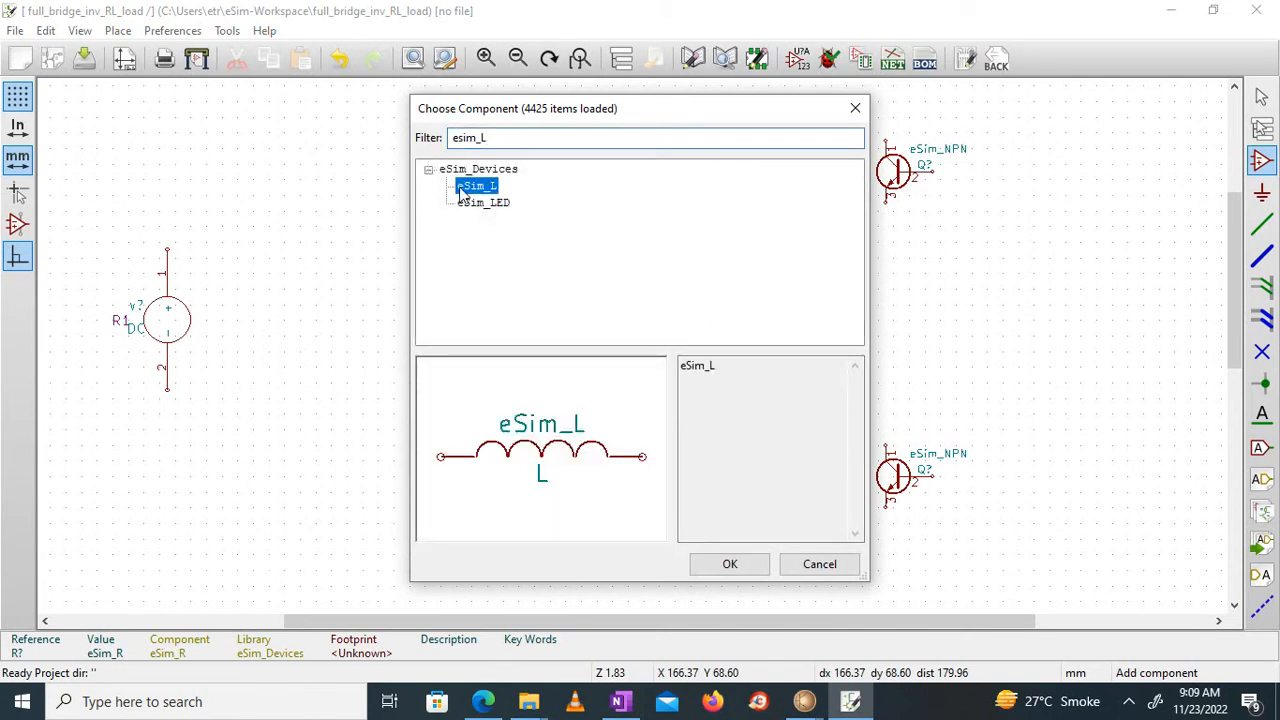
{"action": "left_click", "coordinate": [745, 564]}
{"action": "left_click", "coordinate": [710, 322]}
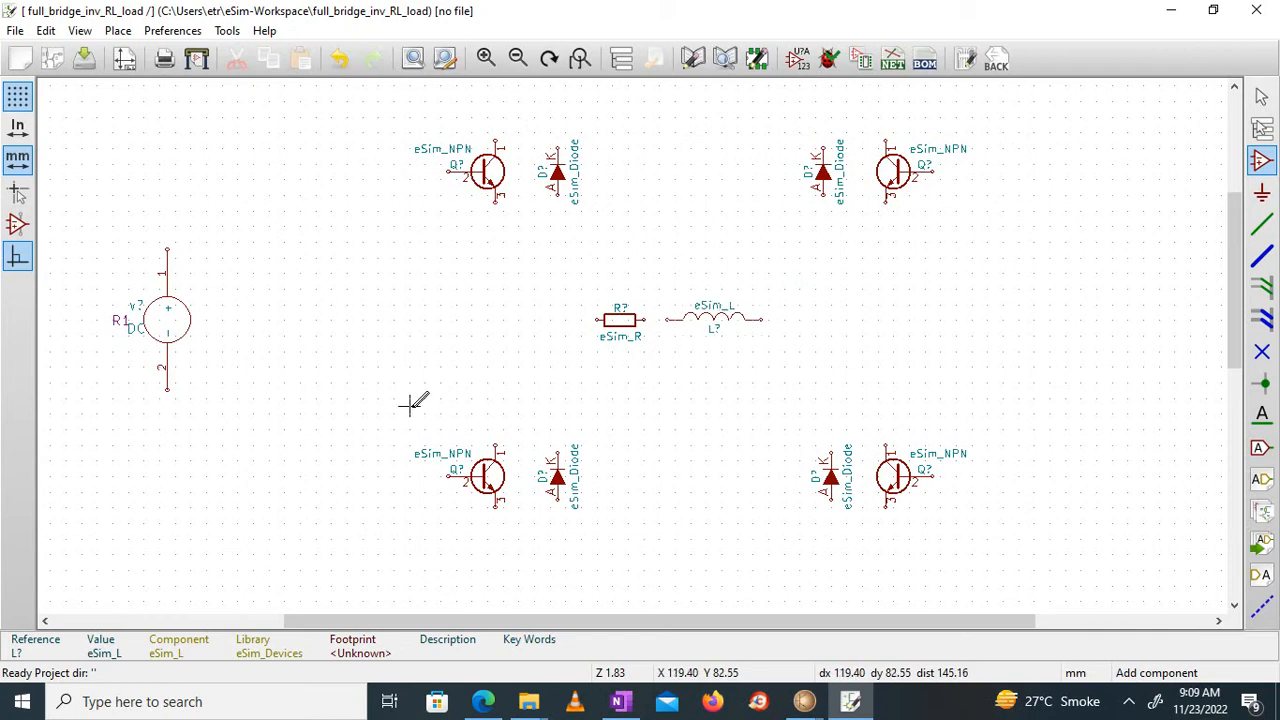
{"action": "left_click", "coordinate": [1264, 228]}
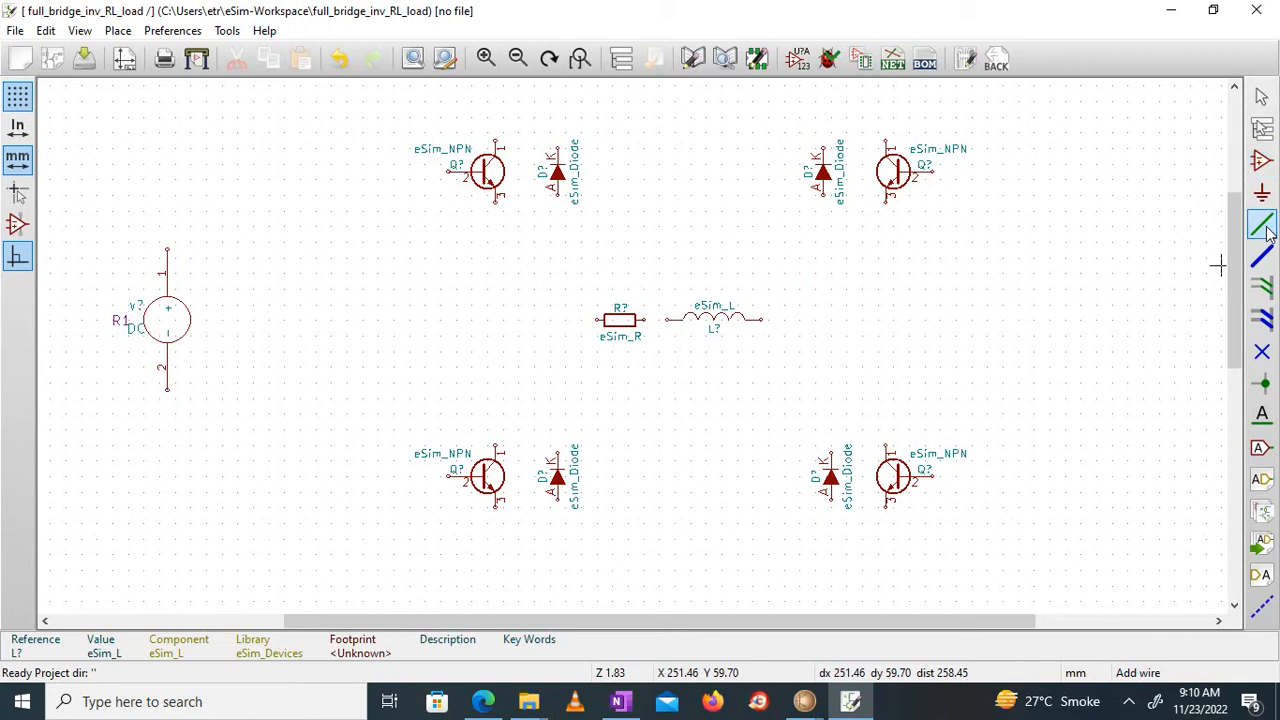
{"action": "left_click", "coordinate": [497, 202]}
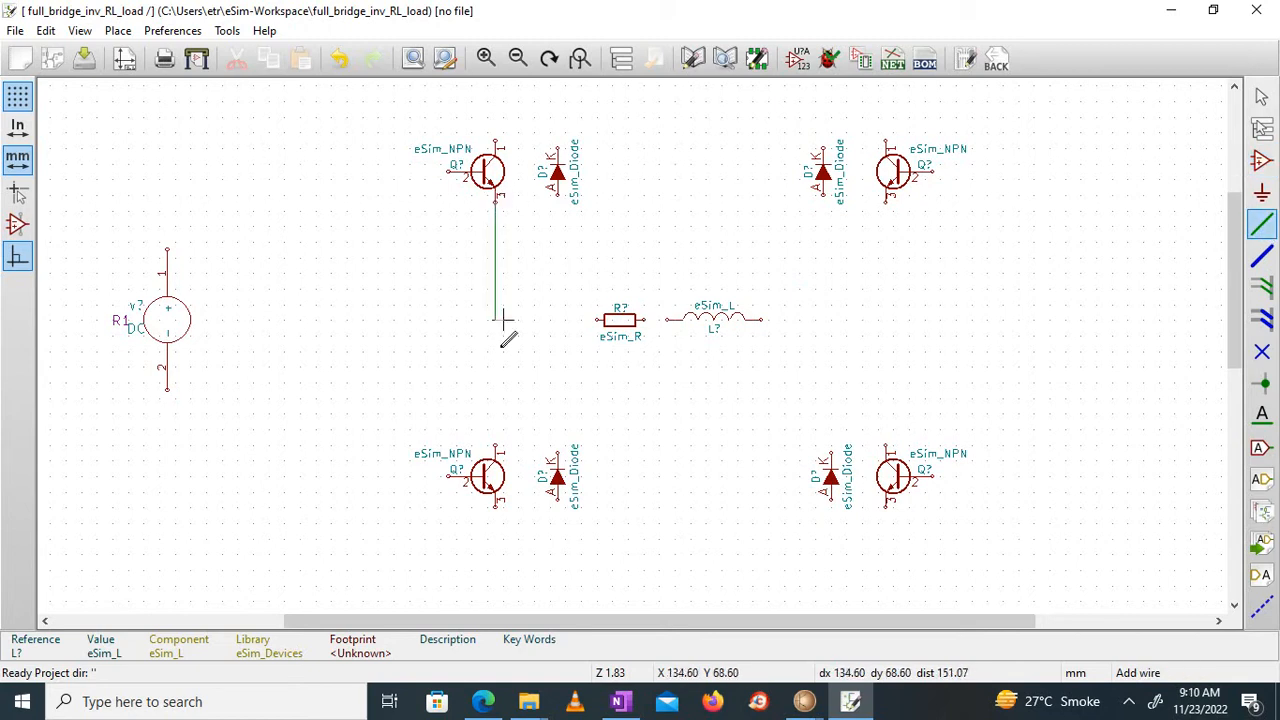
{"action": "left_click", "coordinate": [498, 444]}
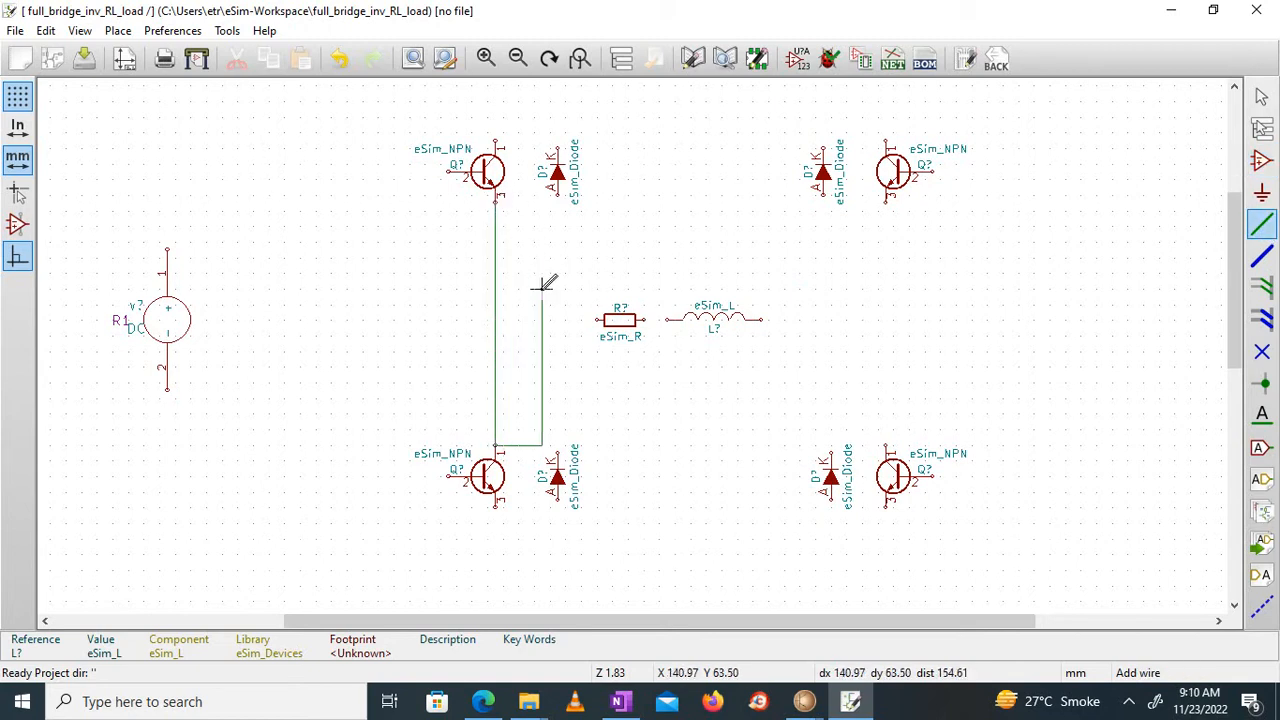
{"action": "right_click", "coordinate": [540, 287]}
{"action": "left_click", "coordinate": [565, 310]}
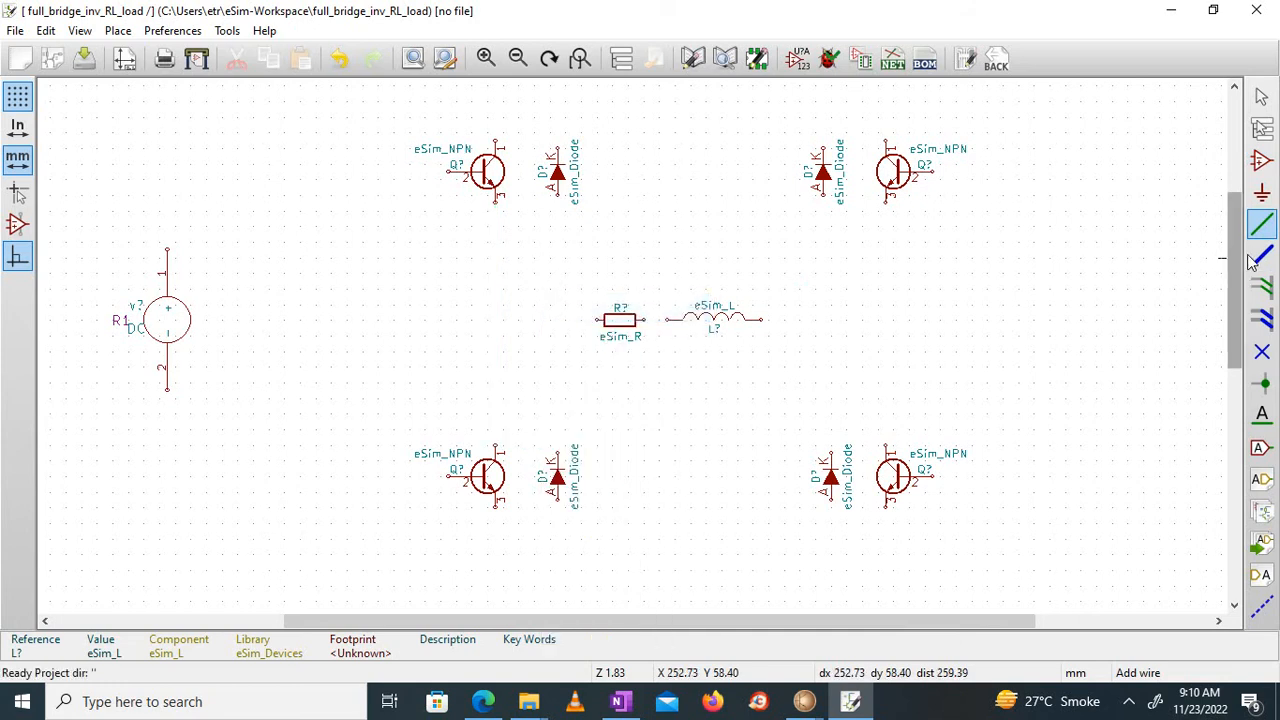
Wire the upper-left transistor's emitter straight down to the lower-left transistor's collector
{"action": "left_click", "coordinate": [487, 59]}
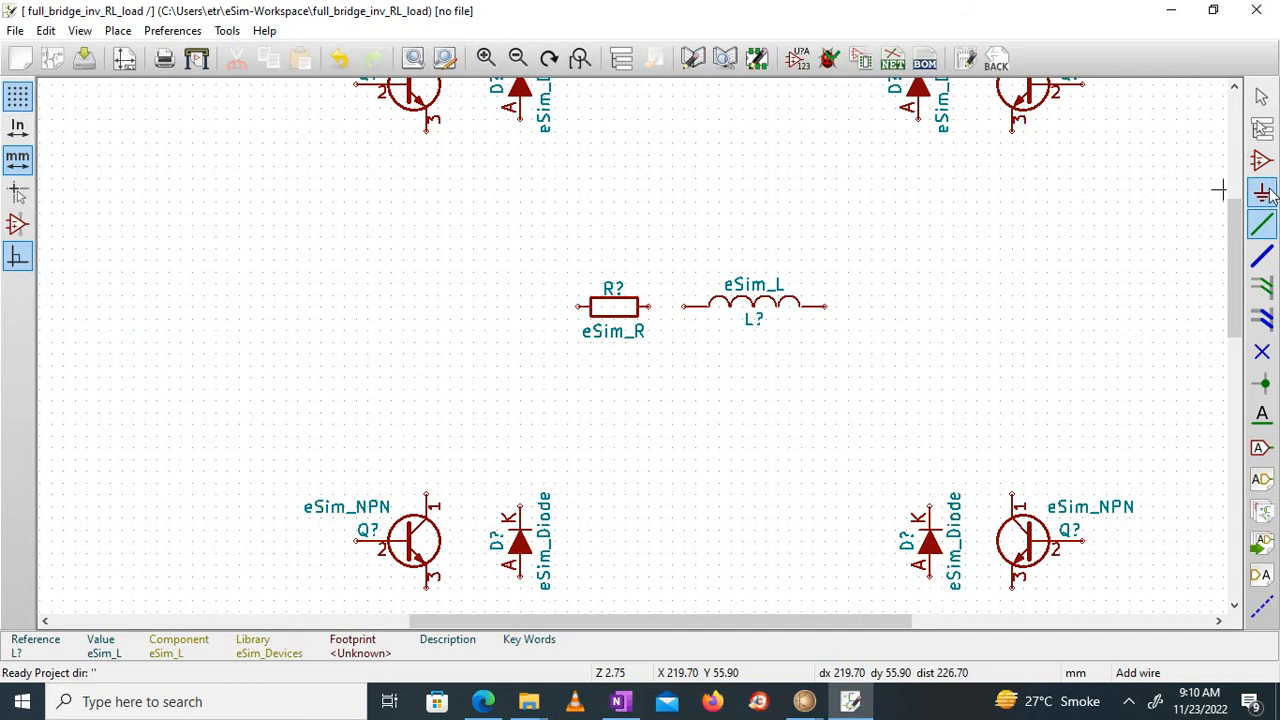
{"action": "left_click", "coordinate": [426, 130]}
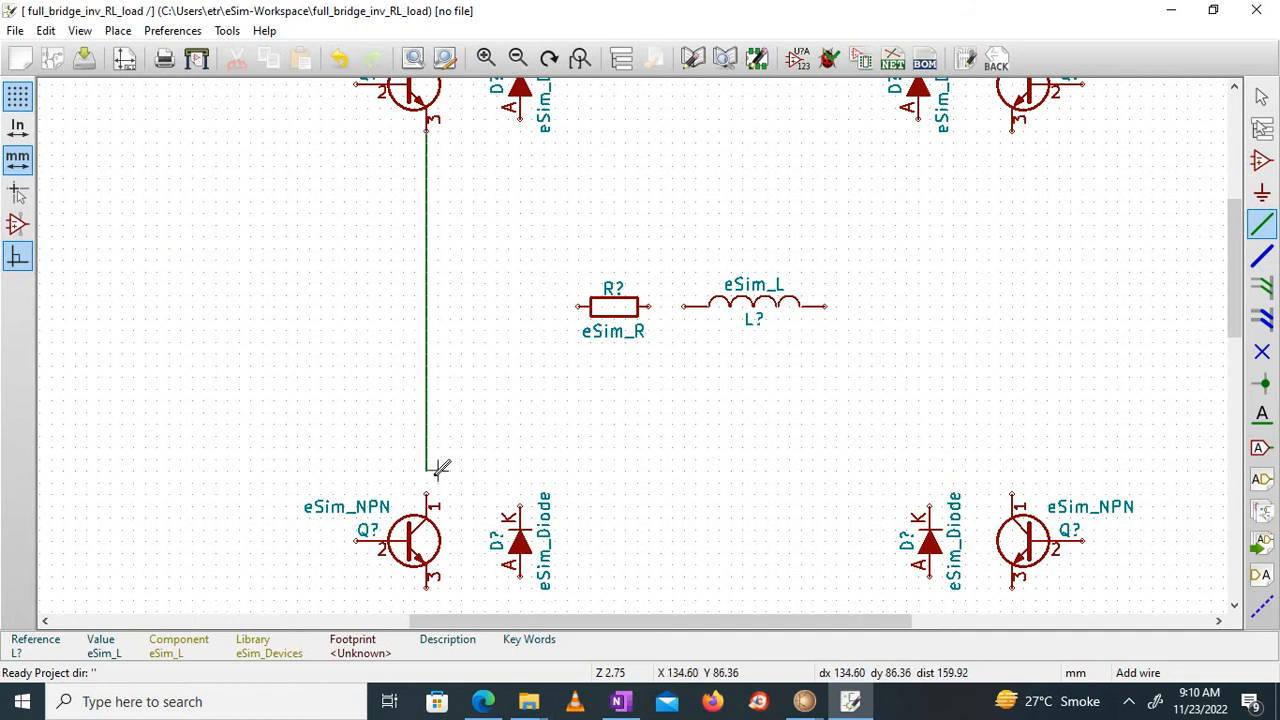
{"action": "left_click", "coordinate": [426, 492]}
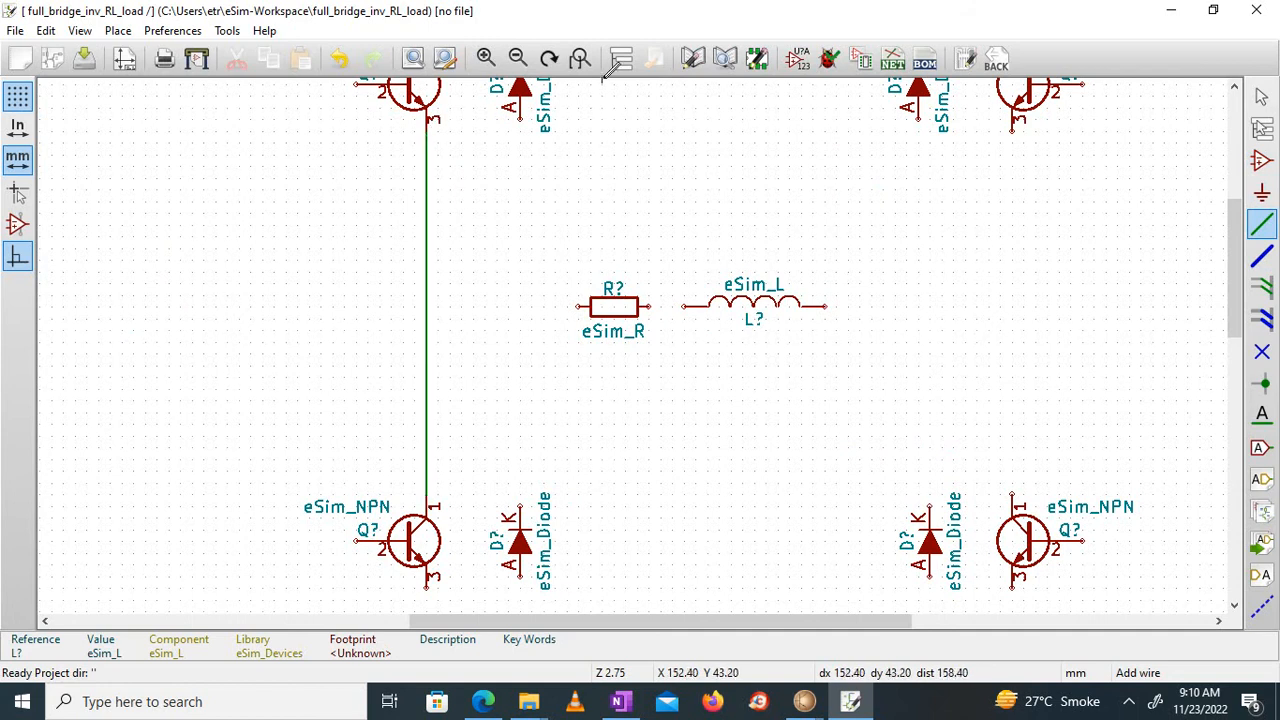
Wire the DC source's positive terminal to the upper-left transistor's collector and its negative terminal to the lower-left transistor's emitter
{"action": "left_click", "coordinate": [517, 57]}
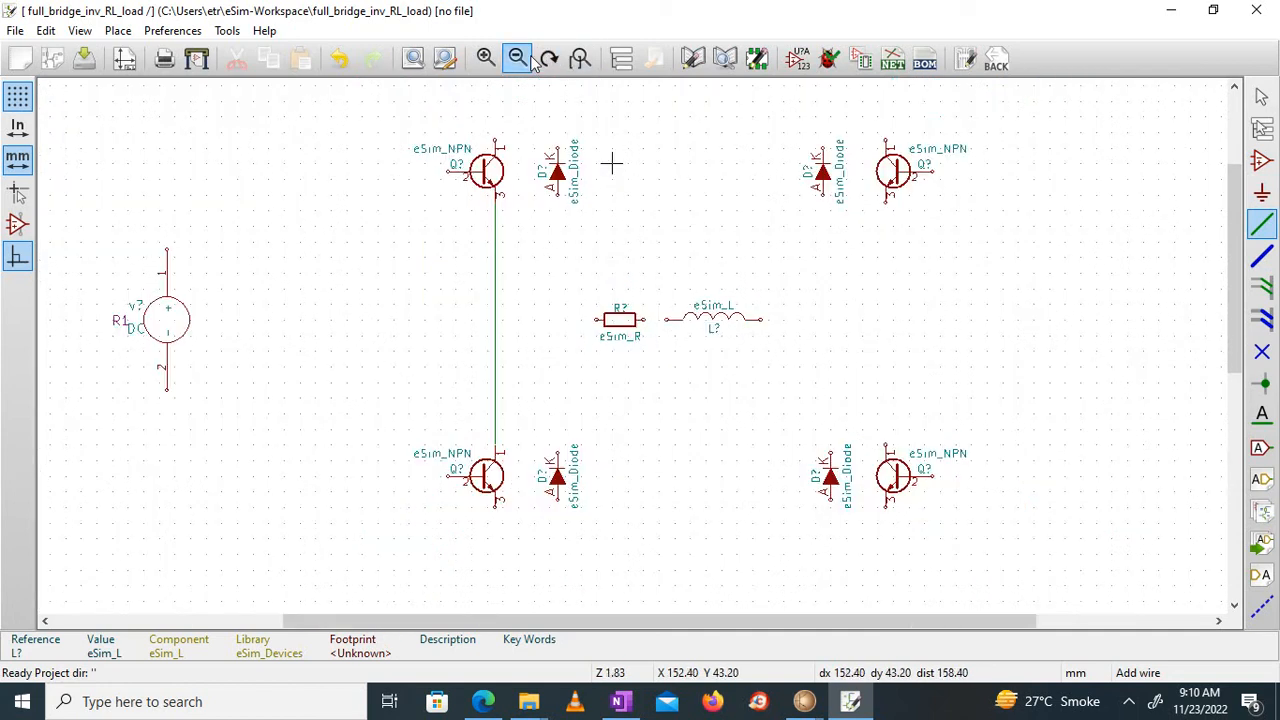
{"action": "left_click", "coordinate": [495, 107]}
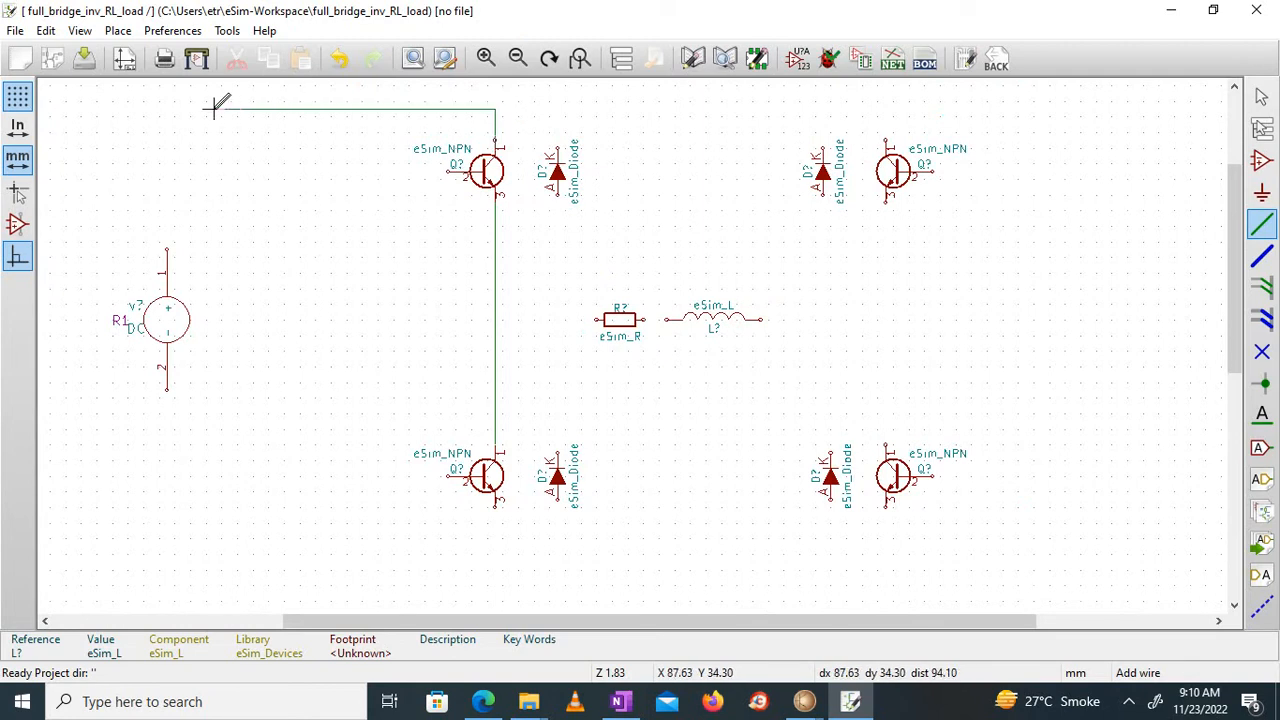
{"action": "double_click", "coordinate": [167, 248]}
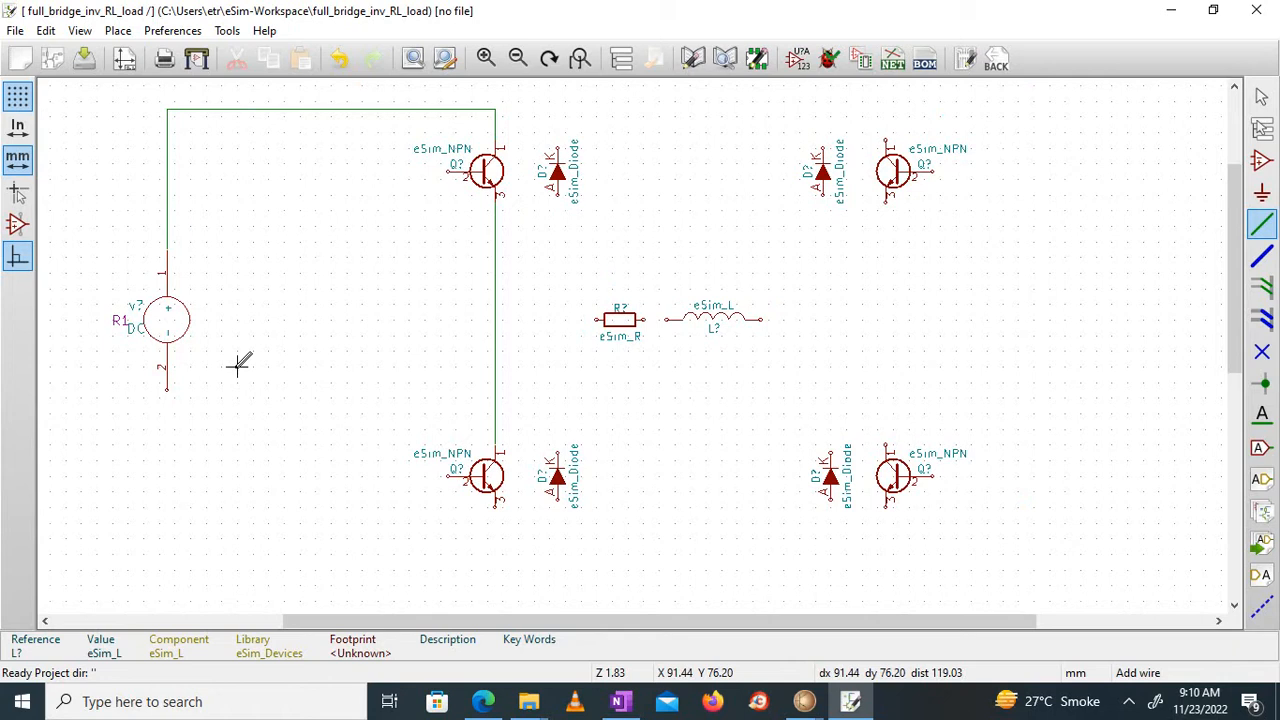
{"action": "left_click", "coordinate": [167, 391]}
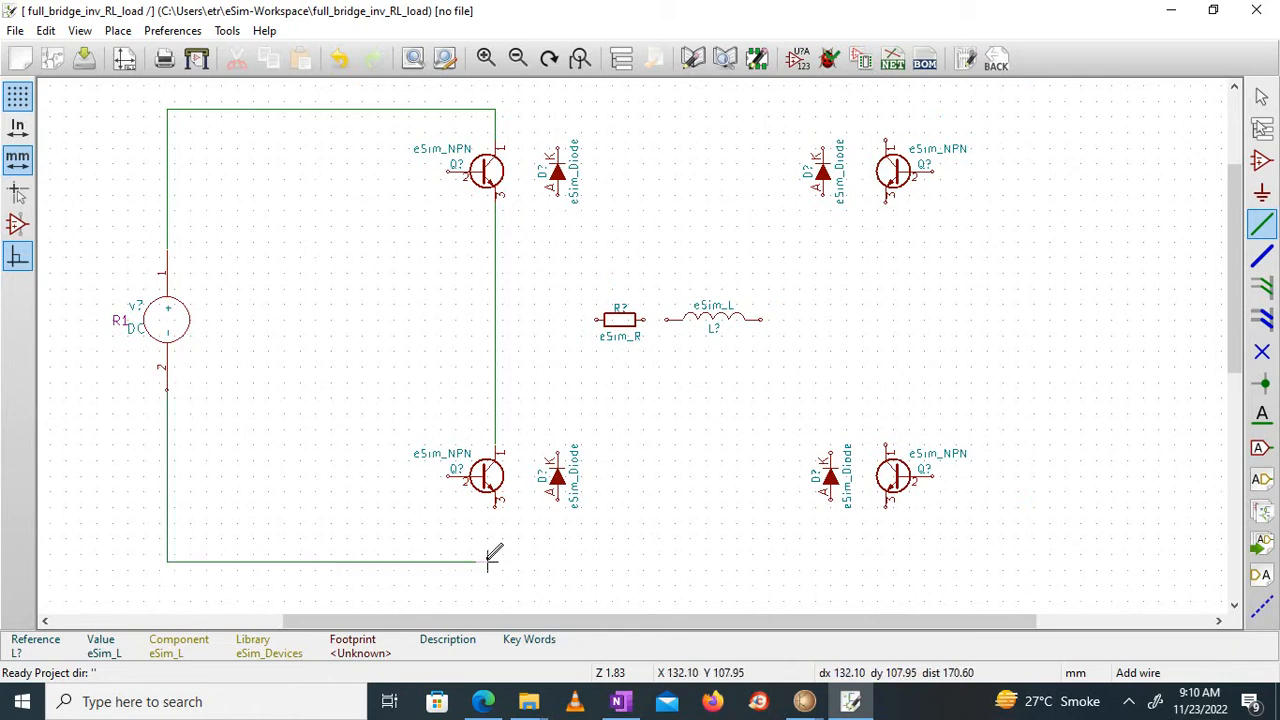
{"action": "left_click", "coordinate": [495, 562]}
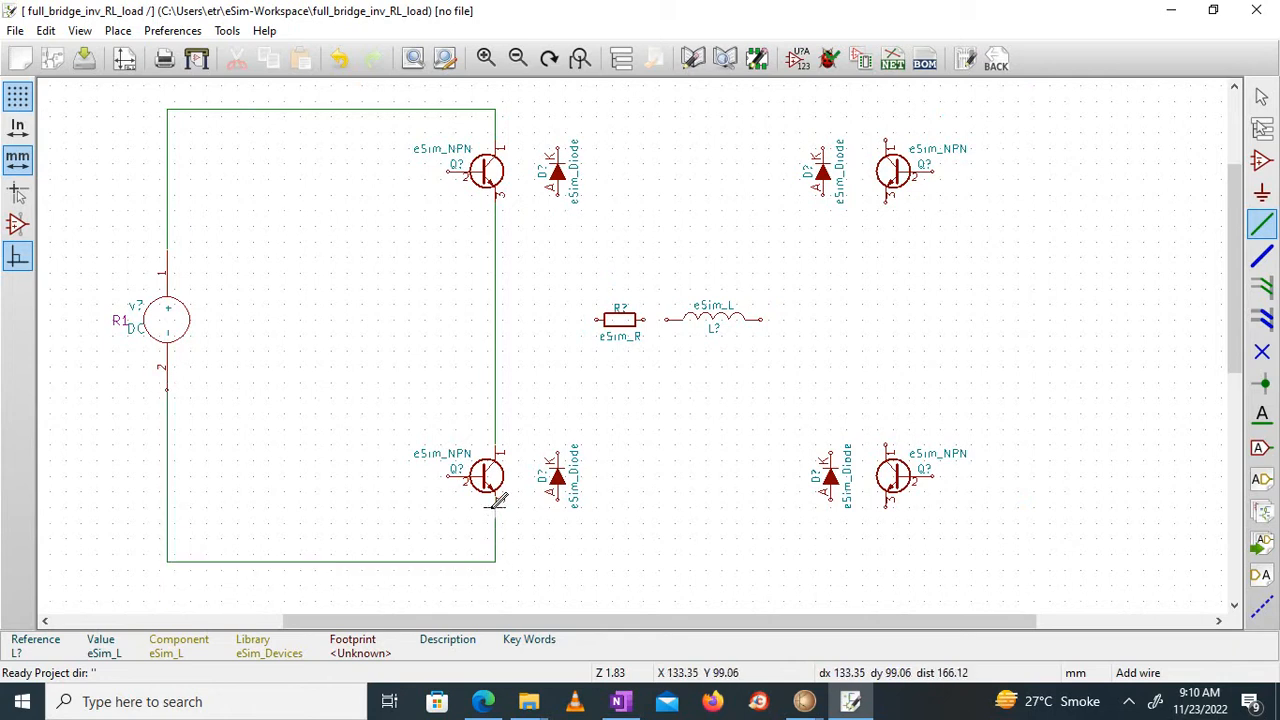
{"action": "double_click", "coordinate": [497, 500]}
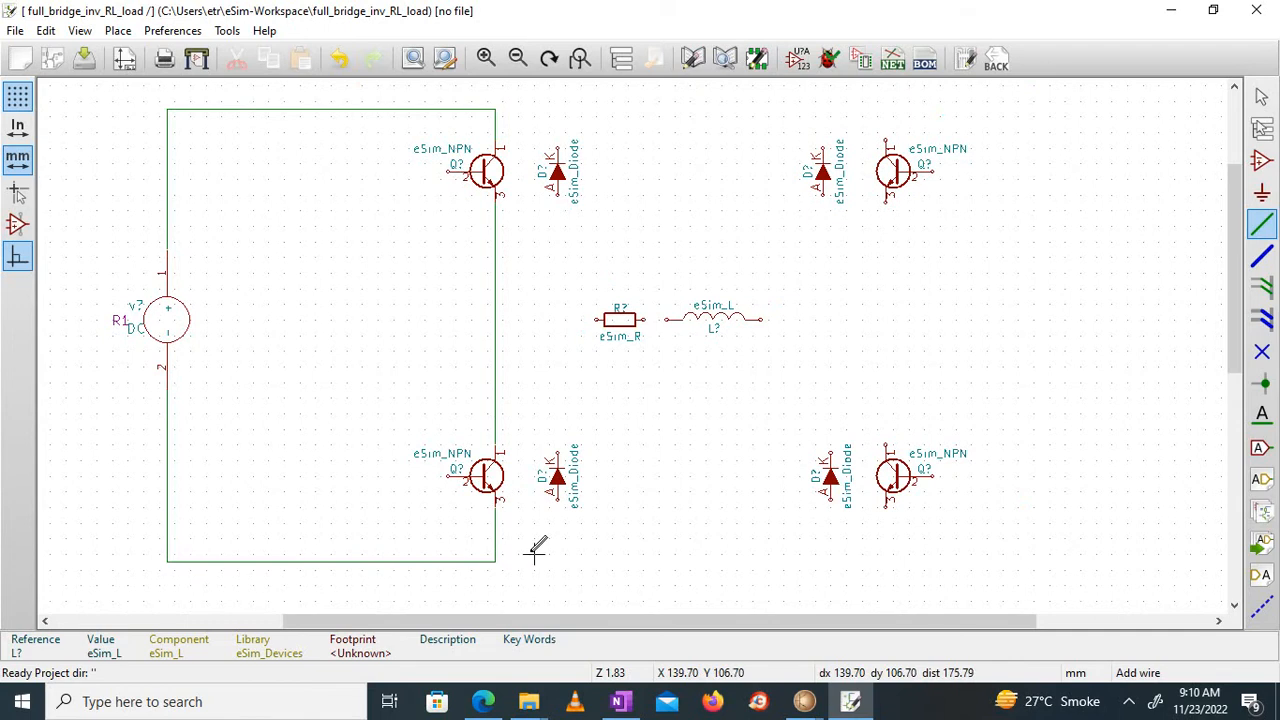
Extend the lower supply rail to the lower-right transistor's emitter, and wire that transistor's collector to the upper-right transistor's emitter
{"action": "left_click", "coordinate": [497, 560]}
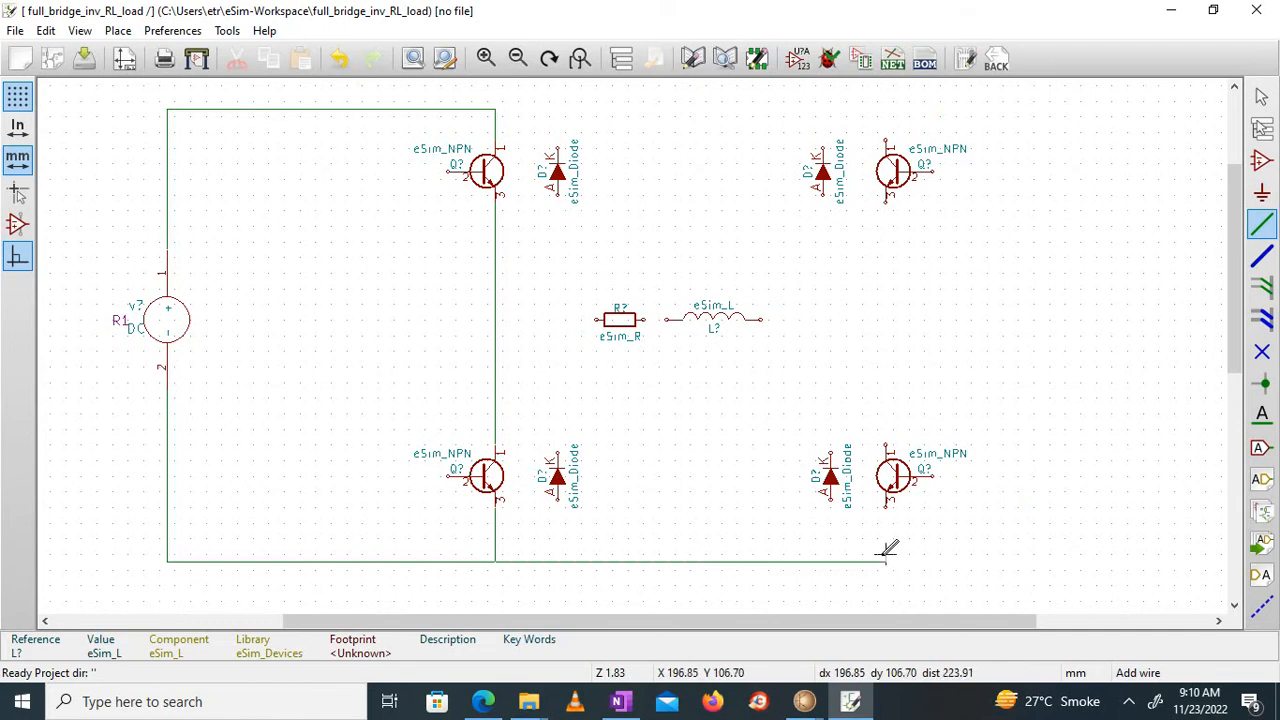
{"action": "left_click", "coordinate": [887, 503]}
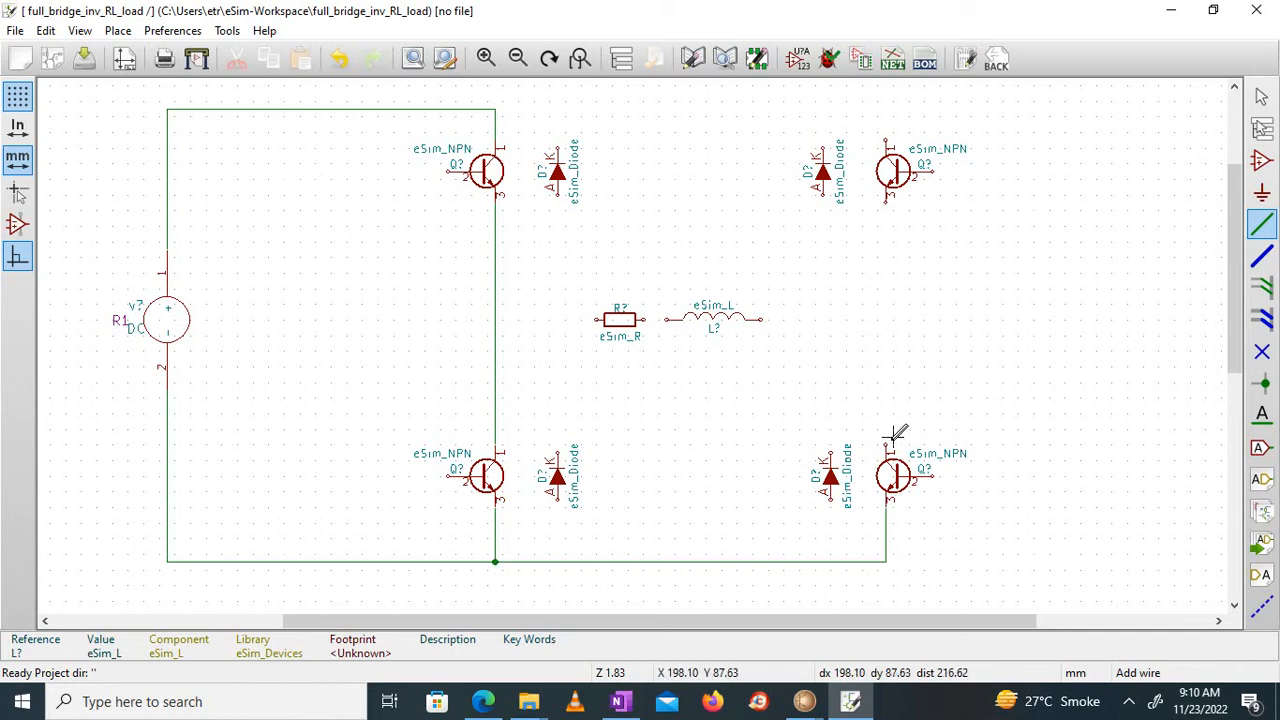
{"action": "left_click", "coordinate": [887, 440]}
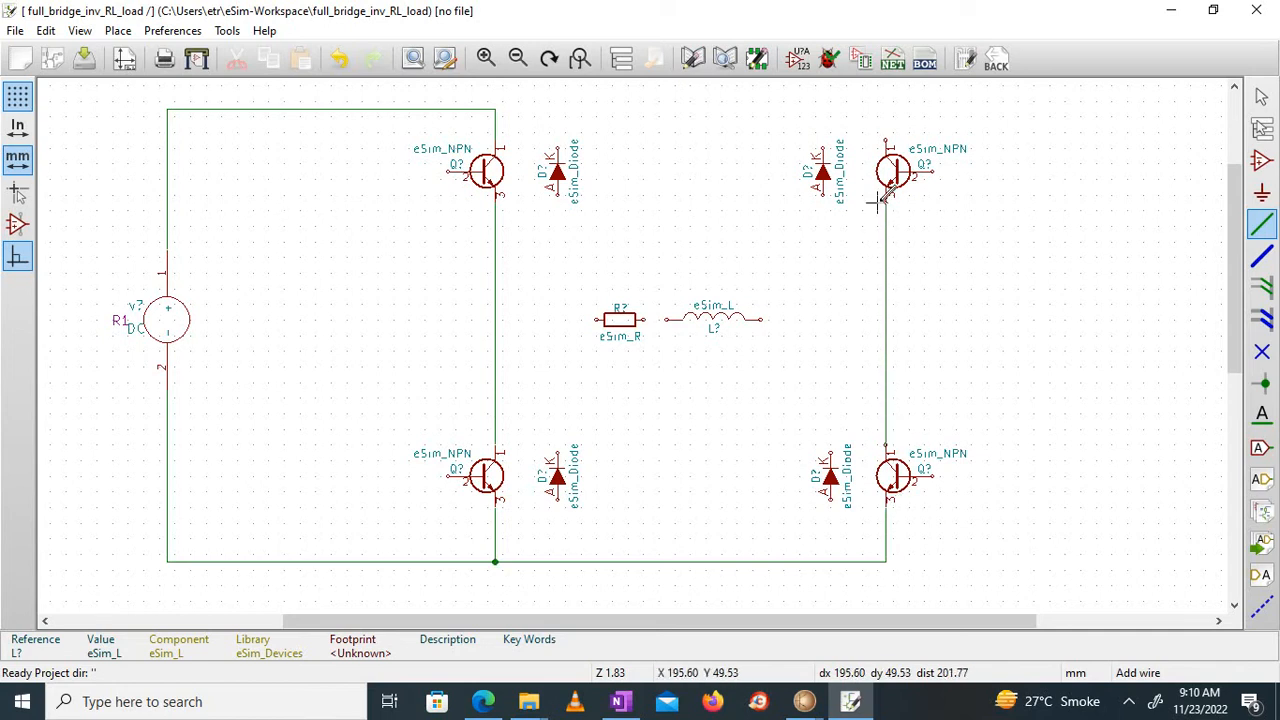
{"action": "left_click", "coordinate": [887, 197]}
{"action": "left_click_drag", "start_coordinate": [885, 140], "coordinate": [883, 101]}
{"action": "right_click", "coordinate": [883, 101]}
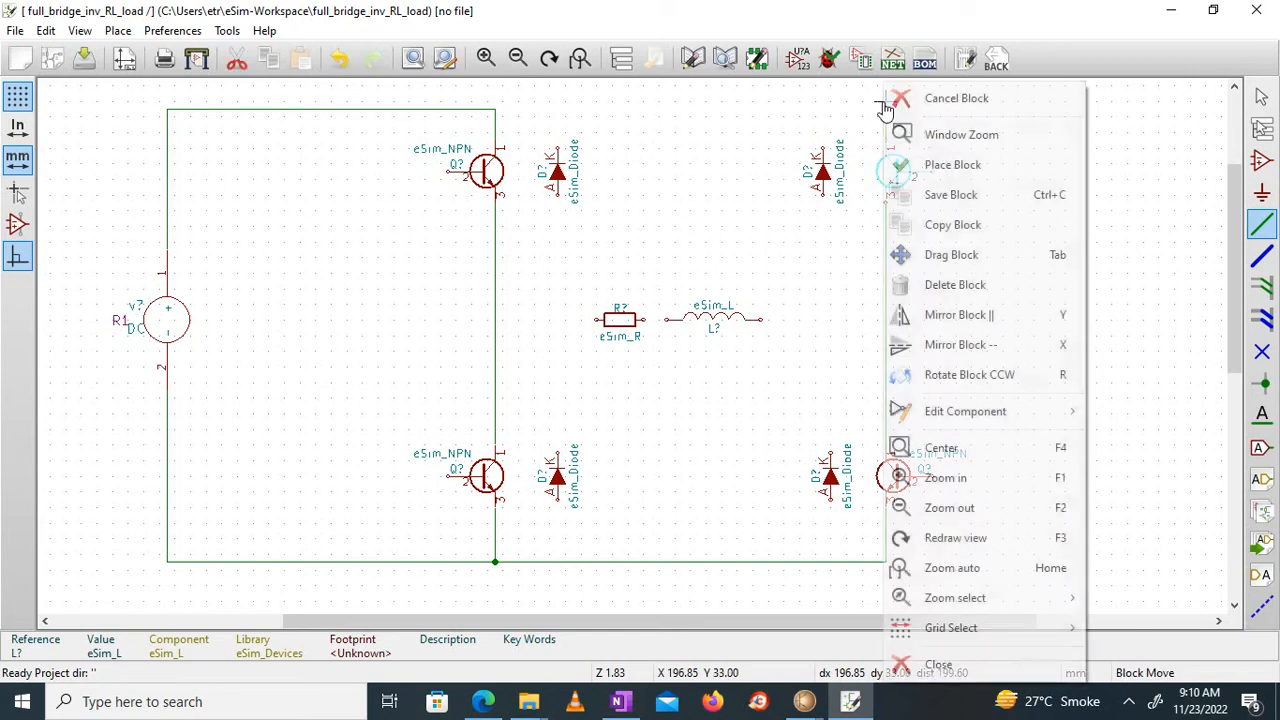
{"action": "left_click", "coordinate": [912, 100]}
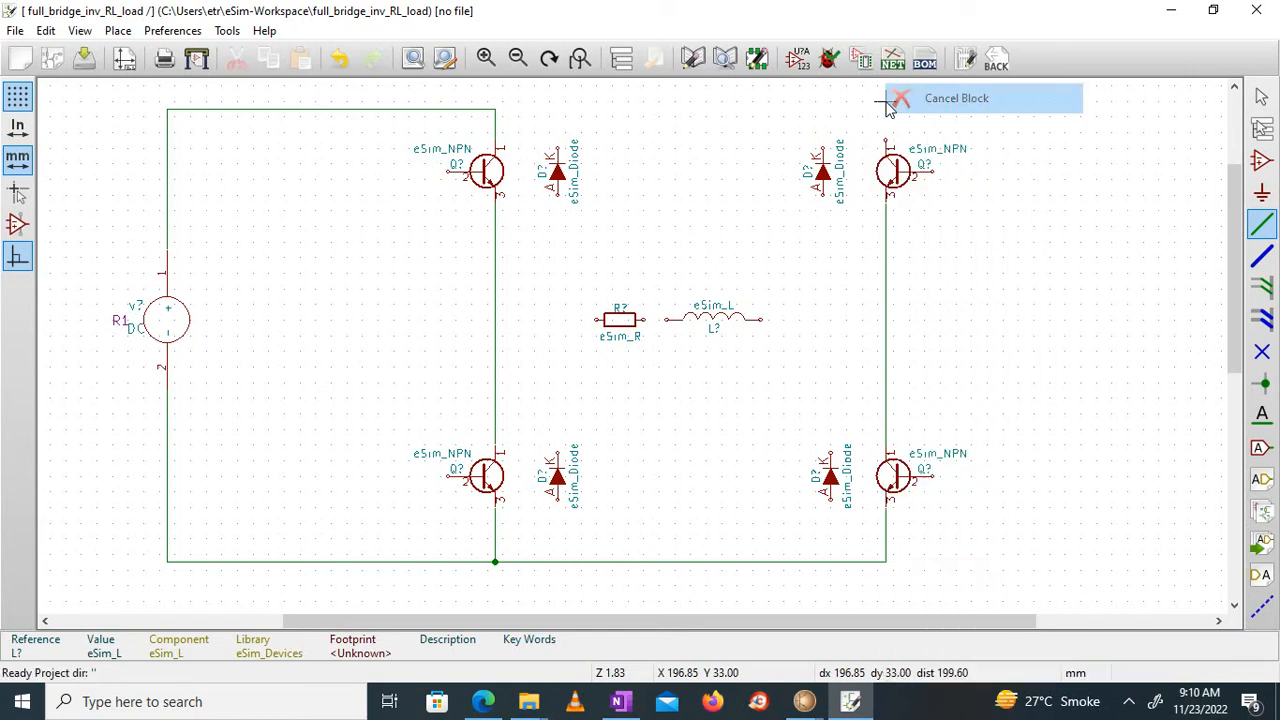
Extend the upper supply rail from the corner above the upper-left transistor to the upper-right transistor's collector
{"action": "left_click", "coordinate": [495, 108]}
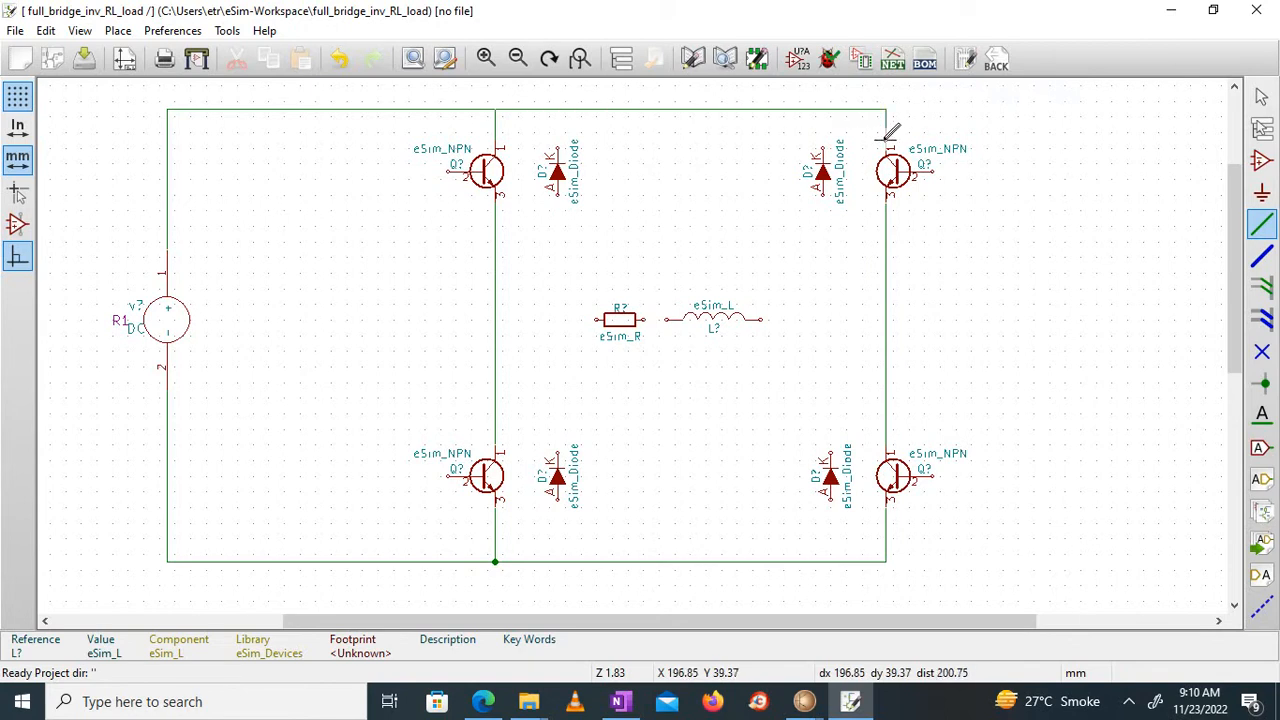
{"action": "left_click", "coordinate": [887, 136]}
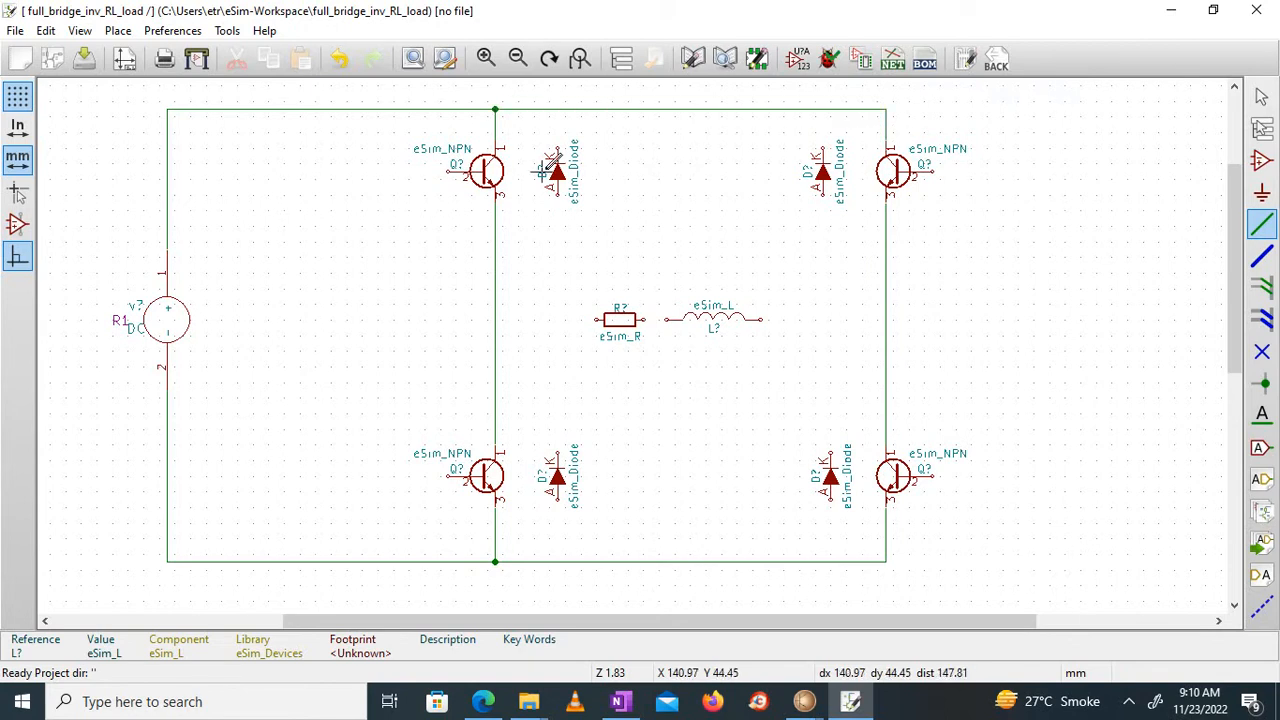
Wire the resistor and inductor in series between the midpoints of the left and right transistor legs
{"action": "left_click", "coordinate": [494, 319]}
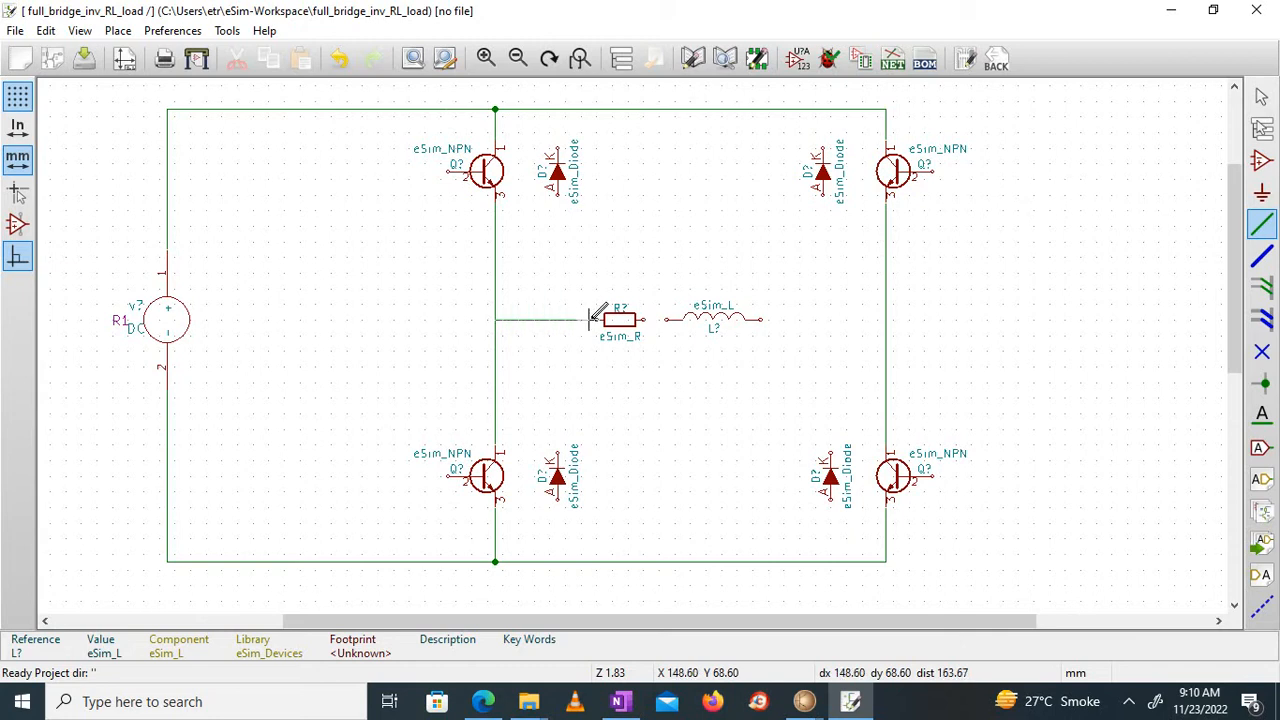
{"action": "left_click", "coordinate": [598, 319]}
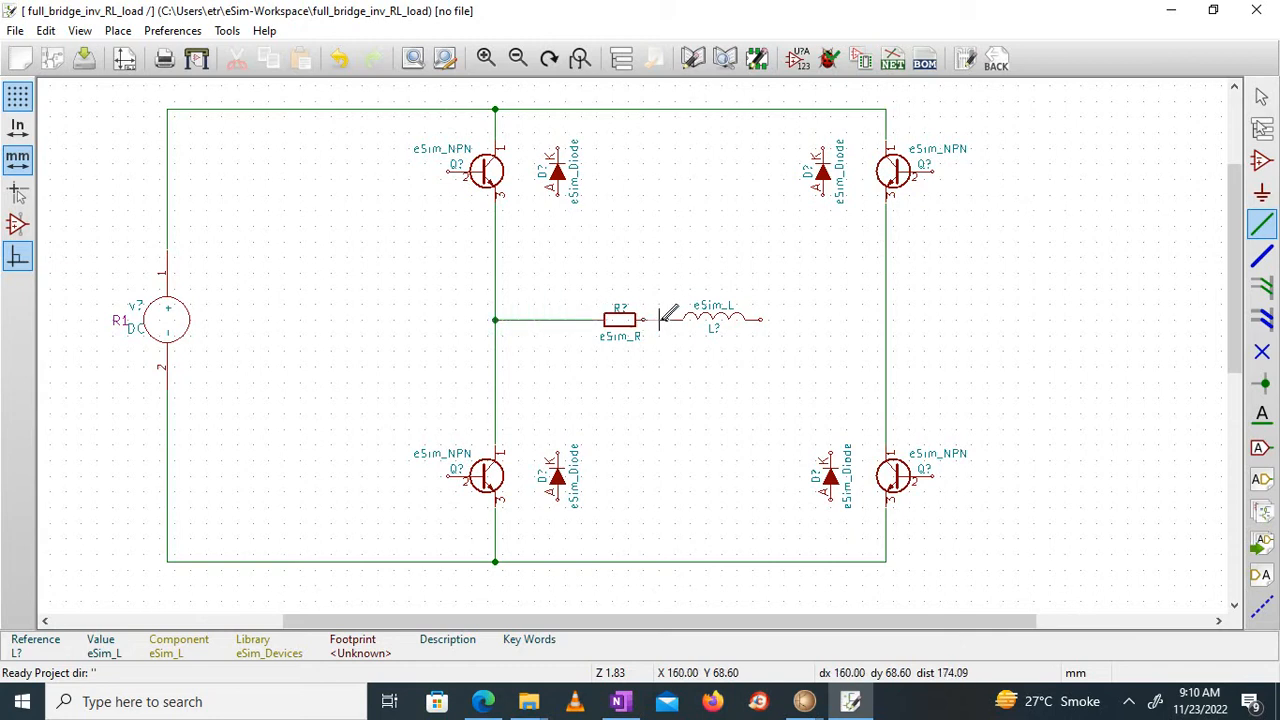
{"action": "left_click", "coordinate": [760, 320]}
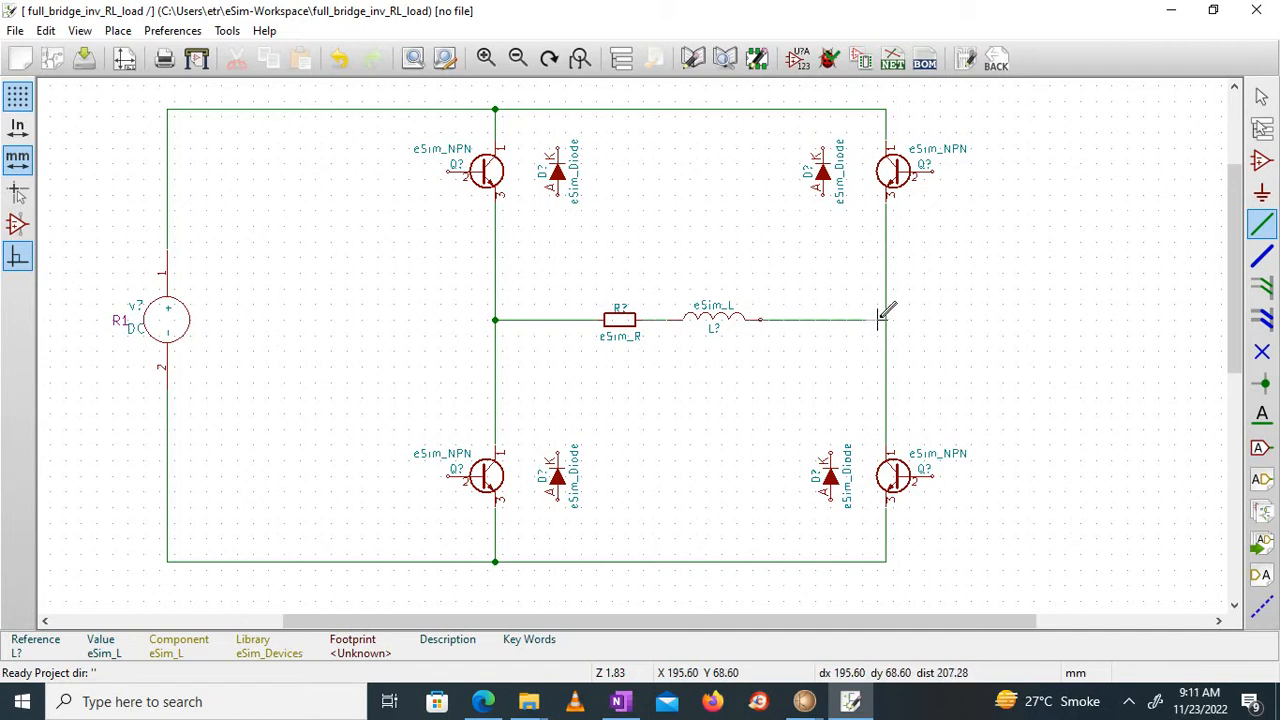
{"action": "left_click", "coordinate": [885, 320]}
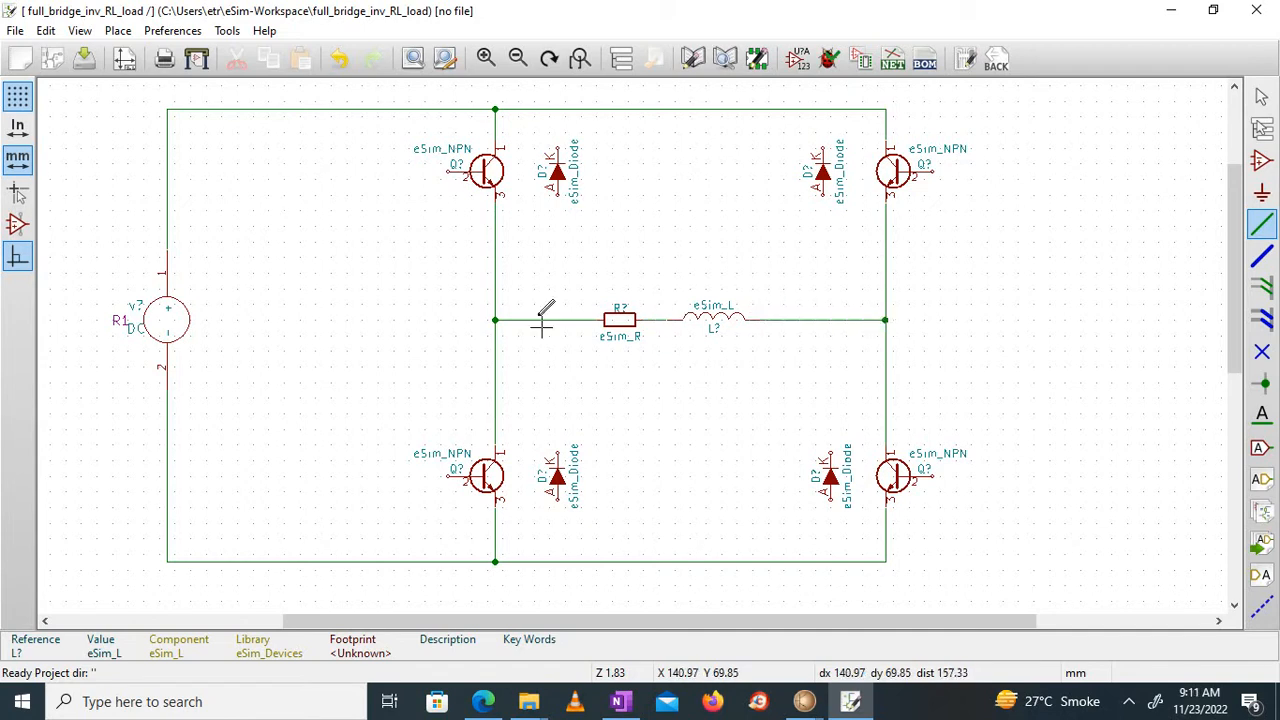
Wire the two upper diodes across their neighbouring transistors, with anodes to the emitter wires and cathodes to the upper supply rail
{"action": "left_click", "coordinate": [495, 226]}
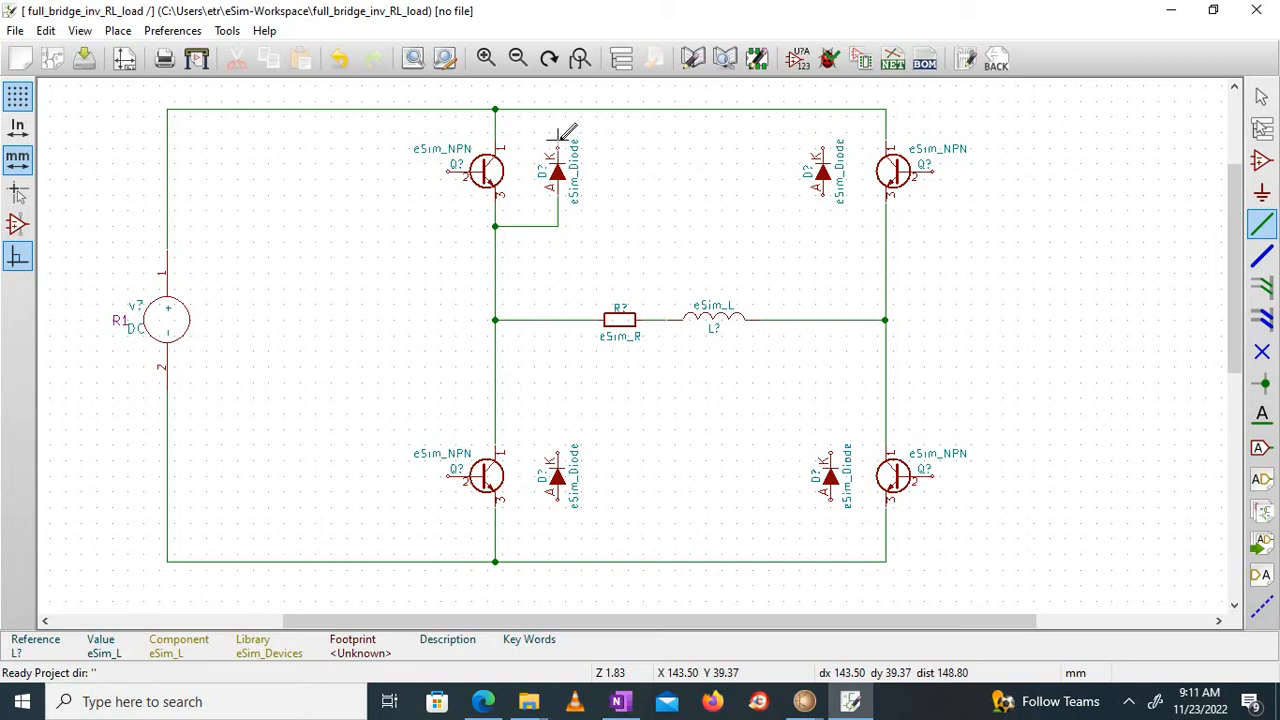
{"action": "left_click", "coordinate": [557, 108]}
{"action": "left_click", "coordinate": [823, 108]}
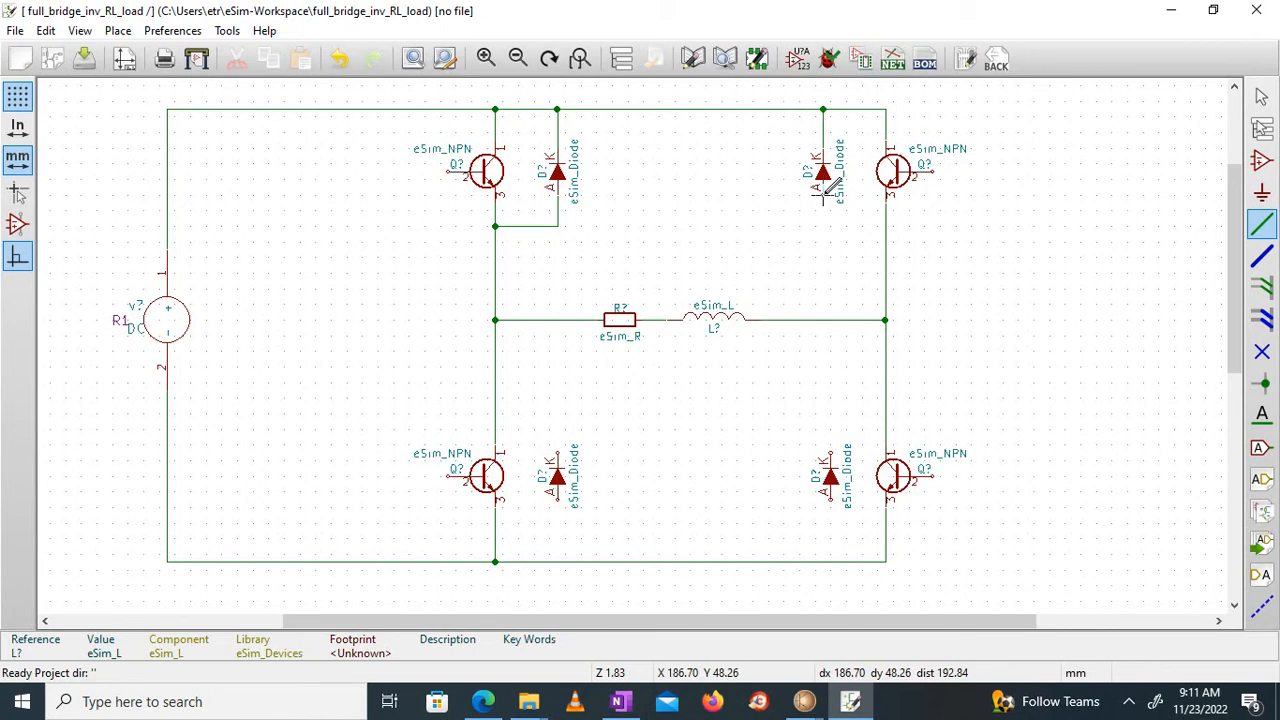
{"action": "left_click", "coordinate": [885, 218]}
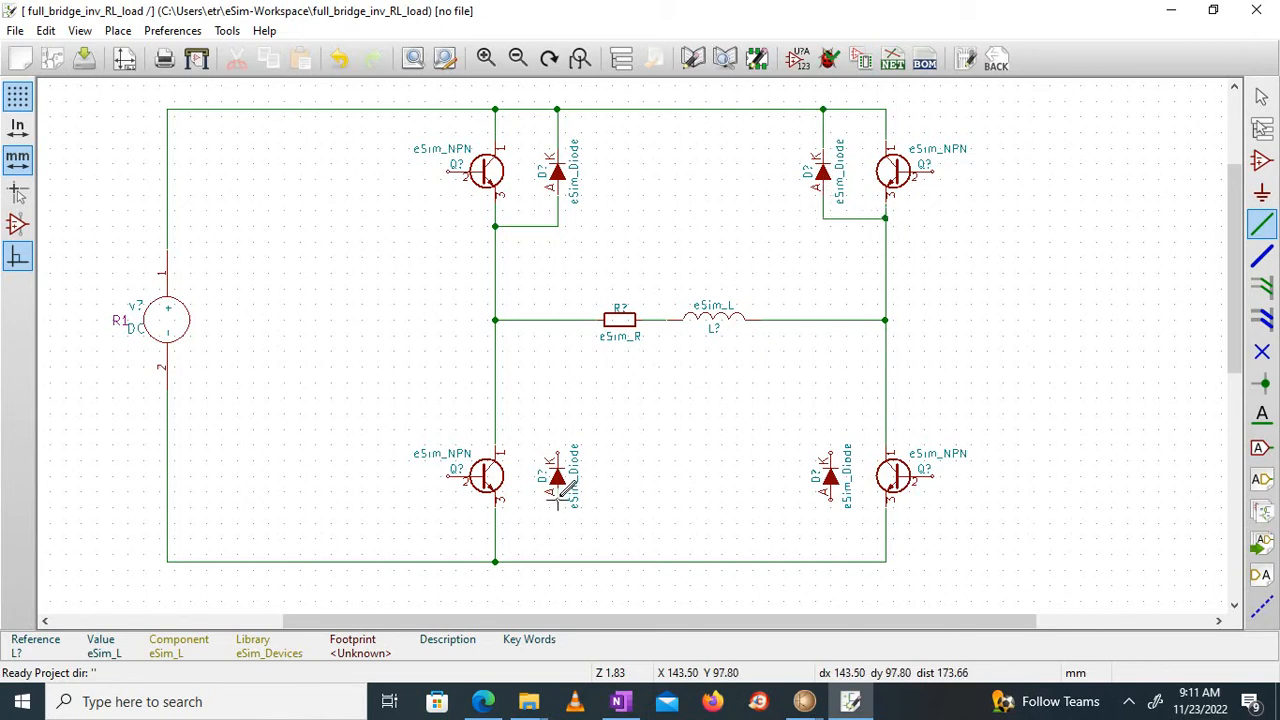
Wire the lower-left diode across its transistor, with the anode to the lower supply rail and the cathode to the collector wire
{"action": "left_click", "coordinate": [558, 504]}
{"action": "left_click", "coordinate": [558, 560]}
{"action": "left_click", "coordinate": [557, 449]}
{"action": "left_click", "coordinate": [495, 430]}
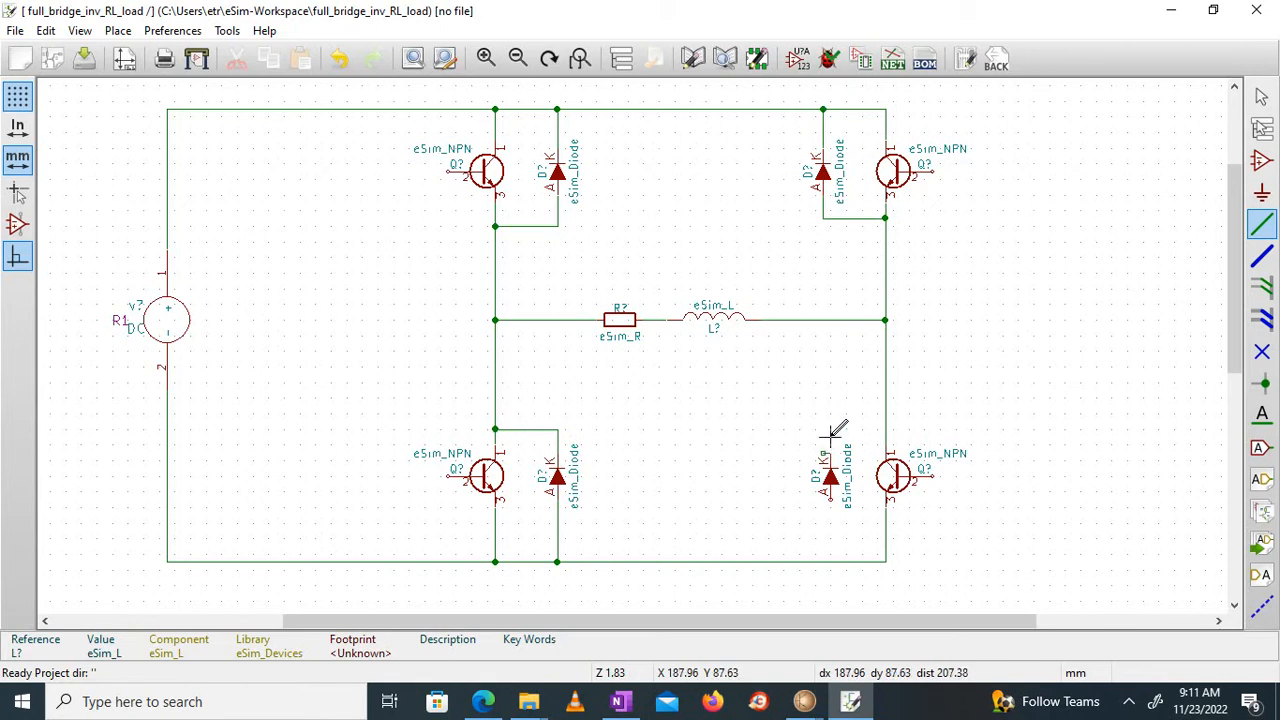
{"action": "left_click", "coordinate": [831, 429]}
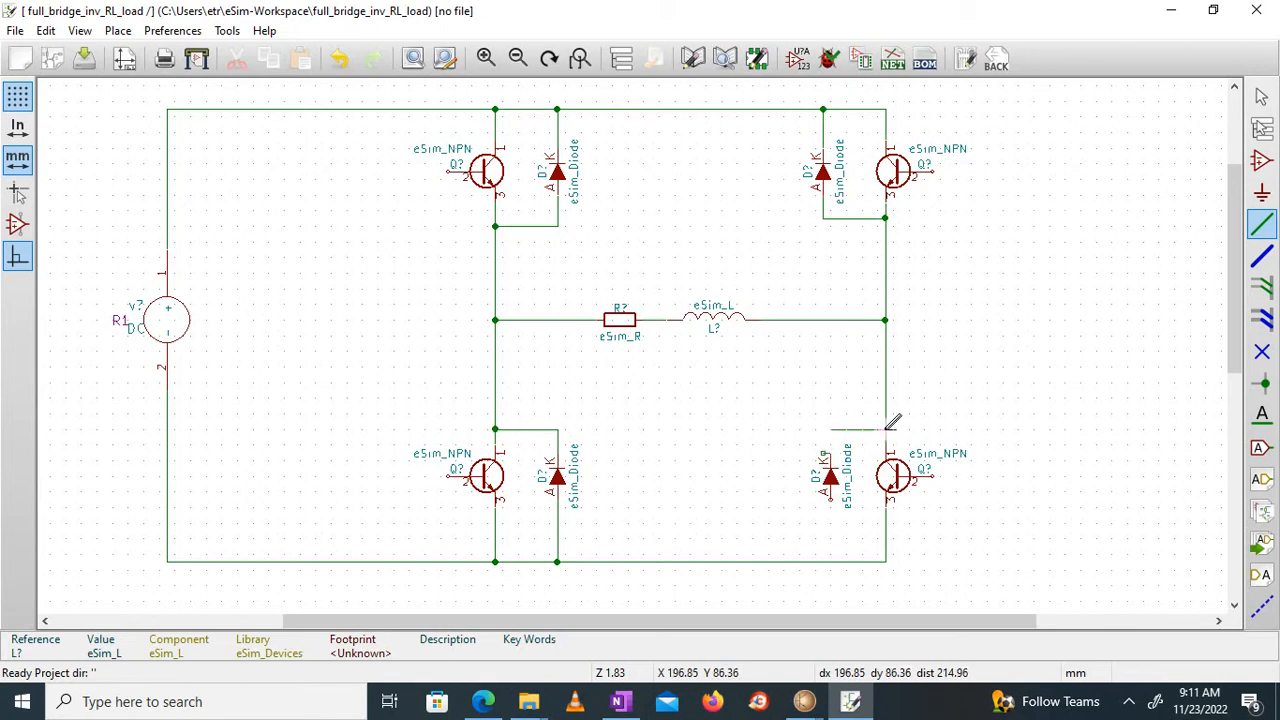
{"action": "right_click", "coordinate": [884, 430]}
{"action": "left_click", "coordinate": [965, 100]}
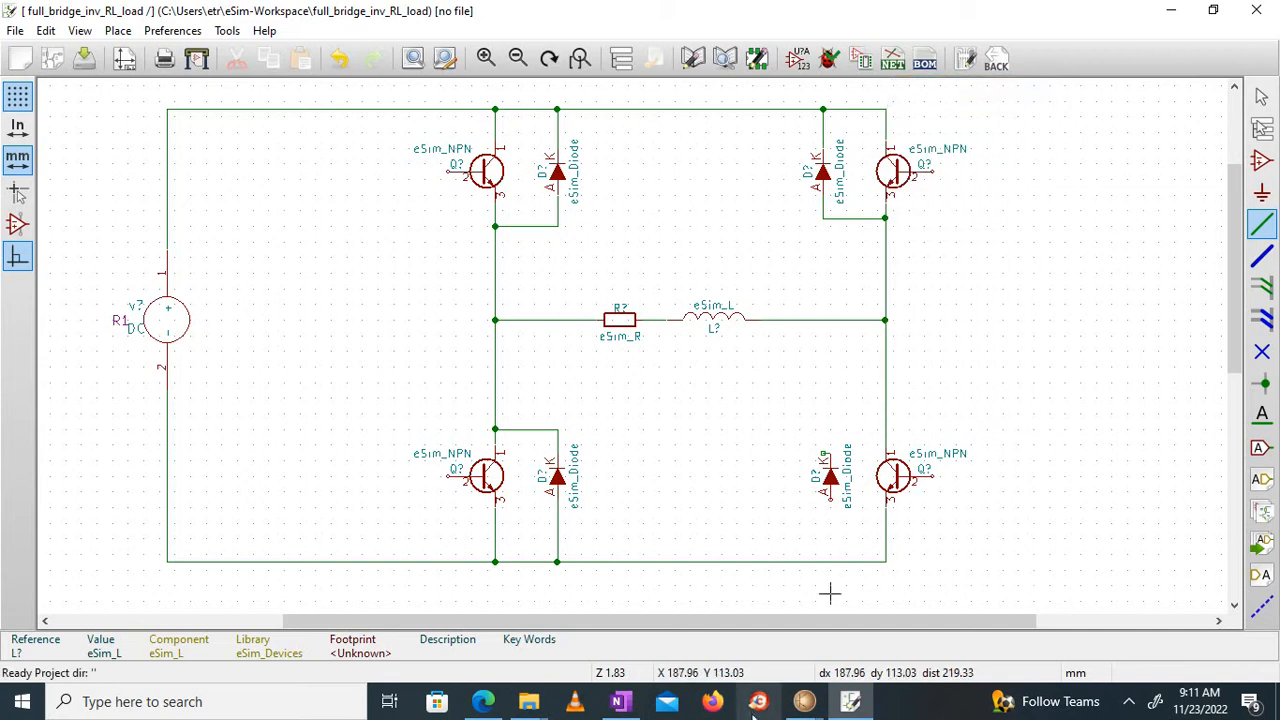
{"action": "left_click", "coordinate": [339, 57]}
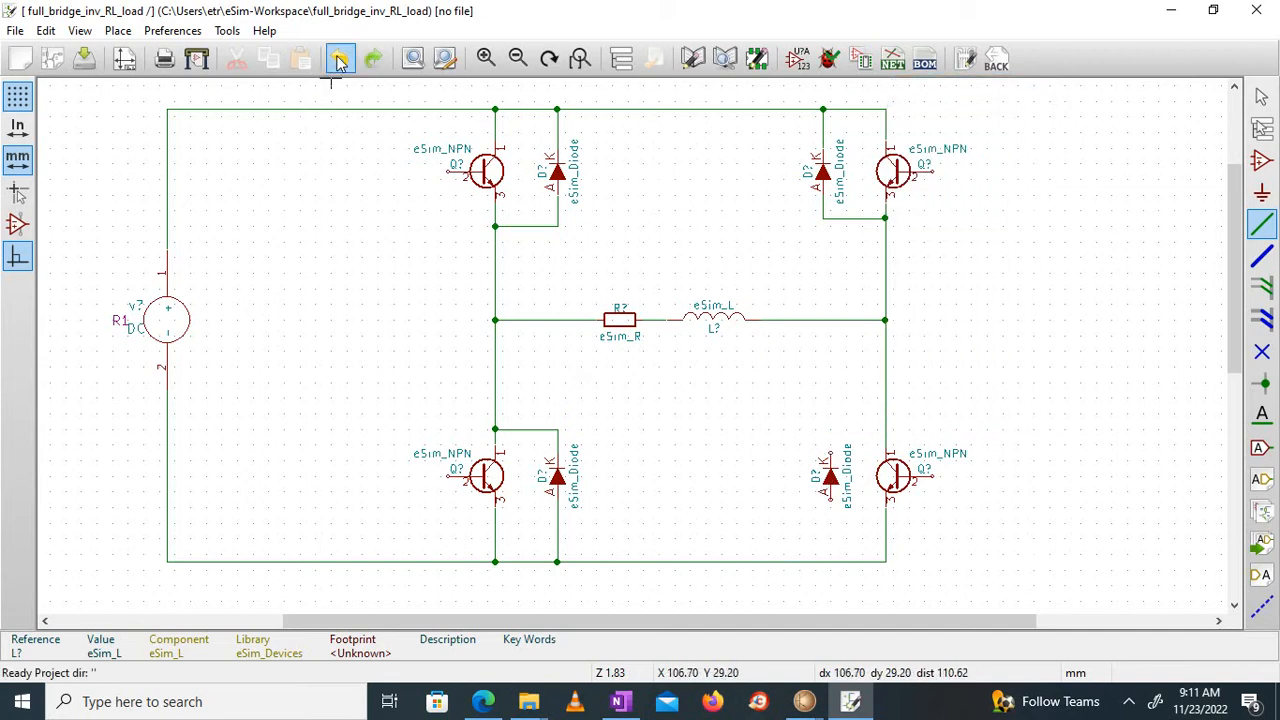
Wire the lower-right diode's cathode to the neighbouring transistor's collector wire and its anode to the lower supply rail
{"action": "left_click", "coordinate": [830, 452]}
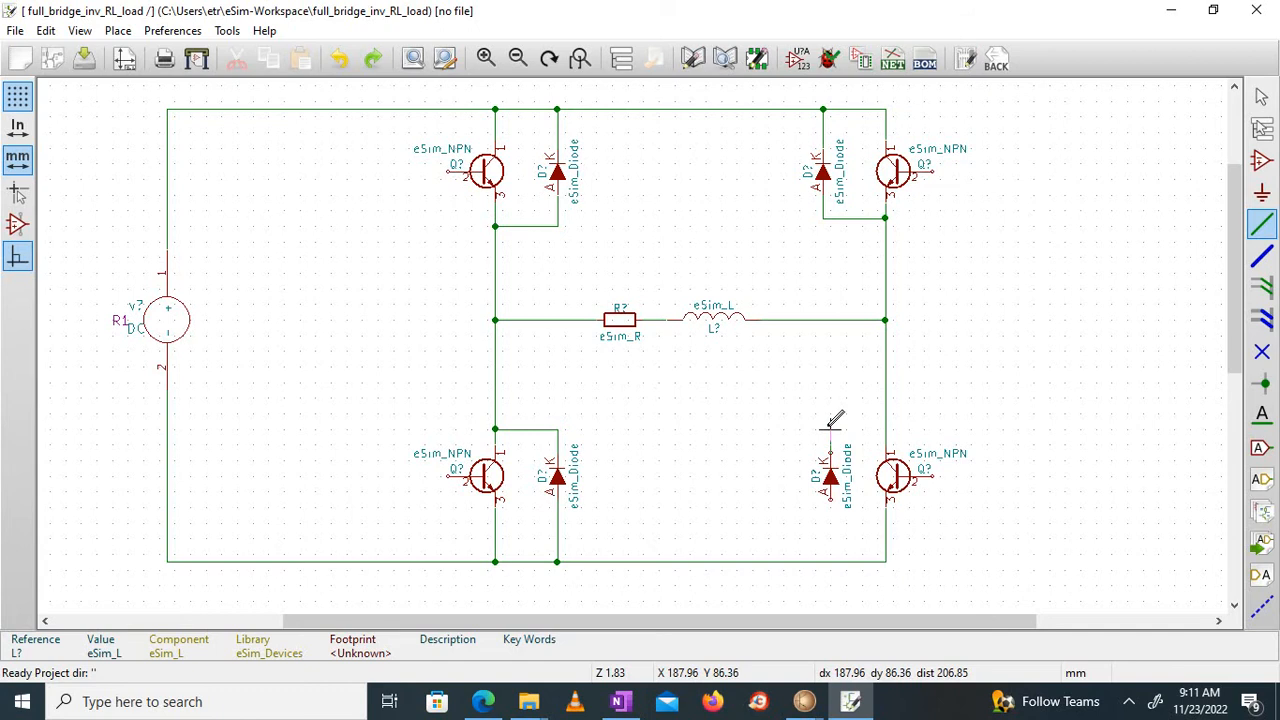
{"action": "left_click", "coordinate": [885, 430]}
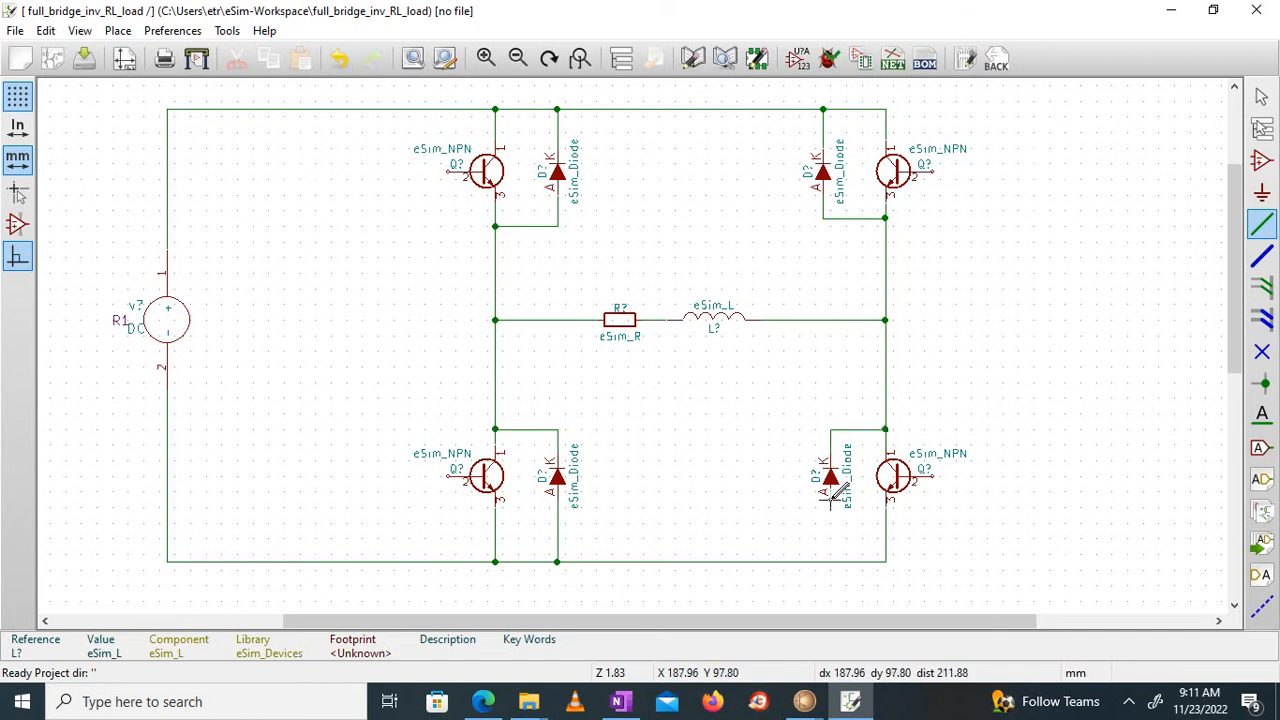
{"action": "left_click", "coordinate": [831, 500]}
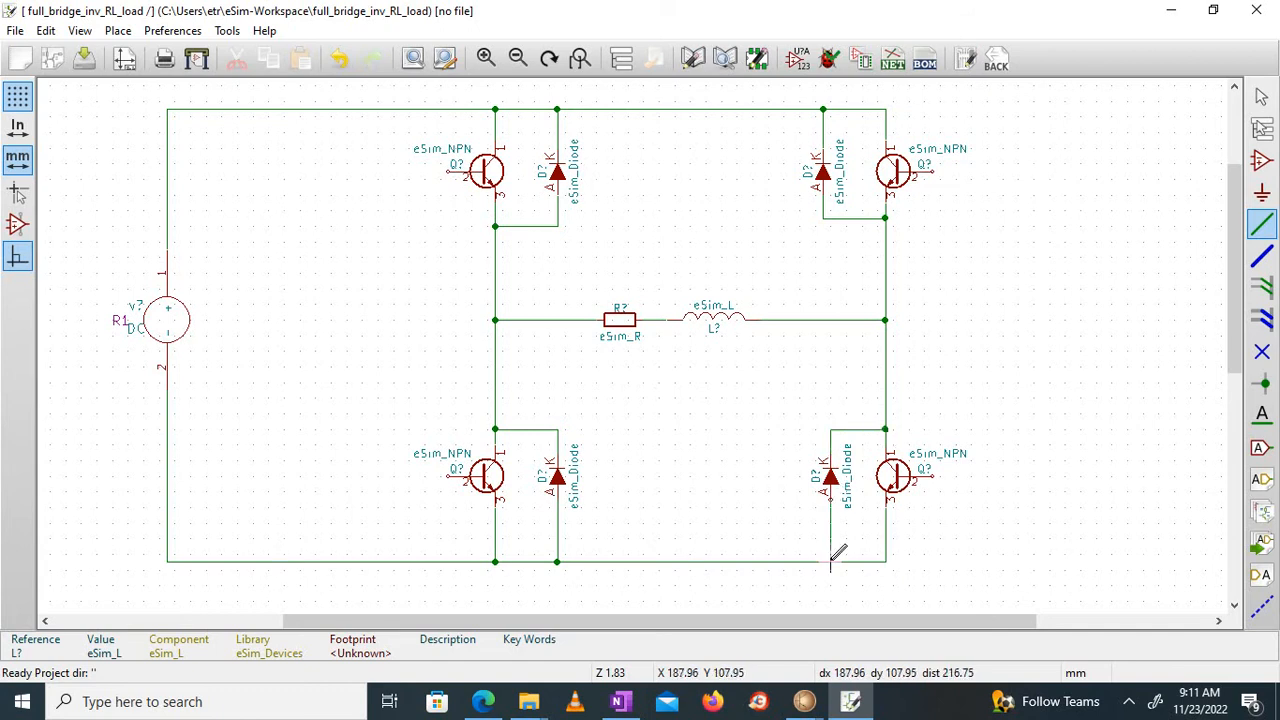
{"action": "left_click", "coordinate": [830, 561]}
{"action": "double_click", "coordinate": [836, 561]}
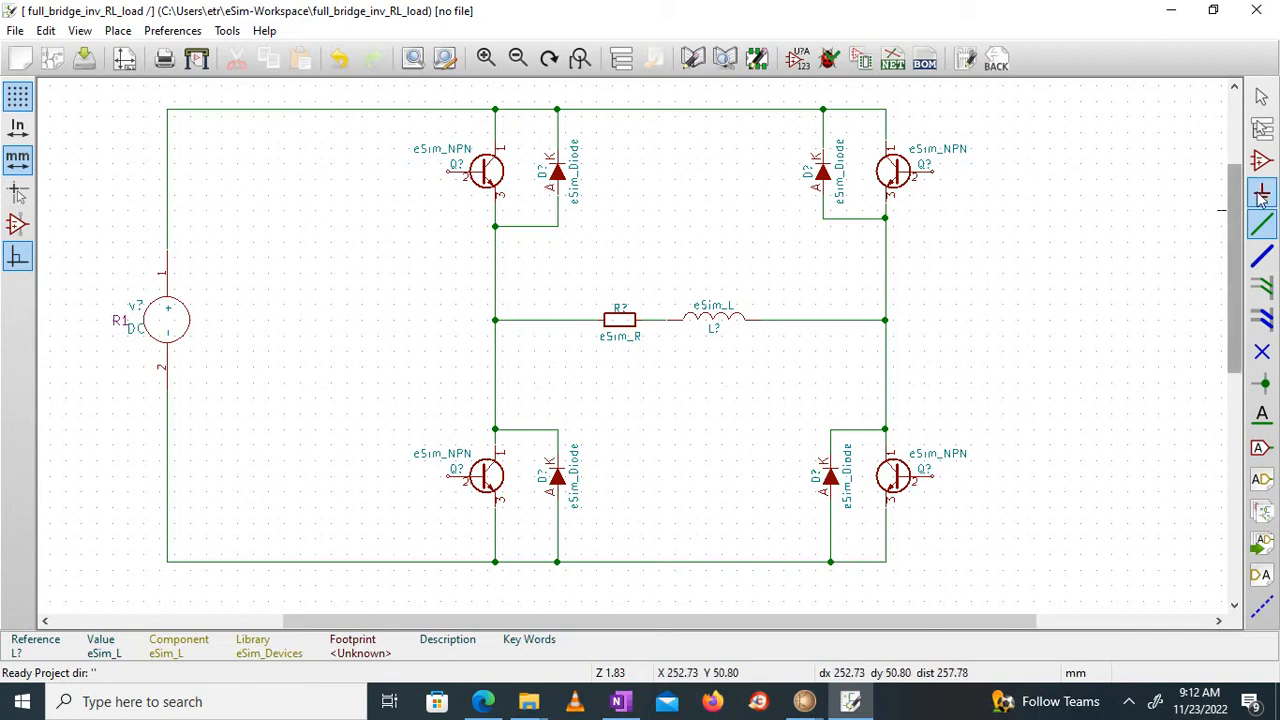
{"action": "left_click", "coordinate": [667, 585]}
{"action": "right_click", "coordinate": [713, 500]}
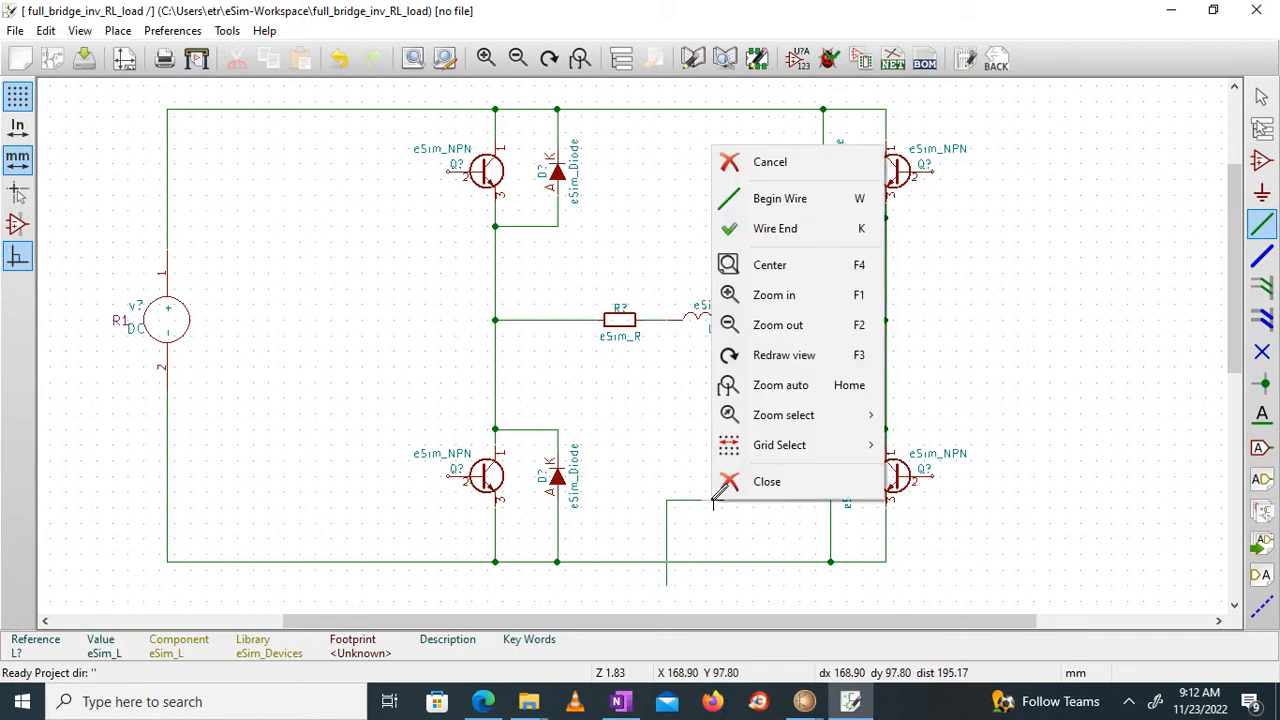
{"action": "left_click", "coordinate": [803, 168]}
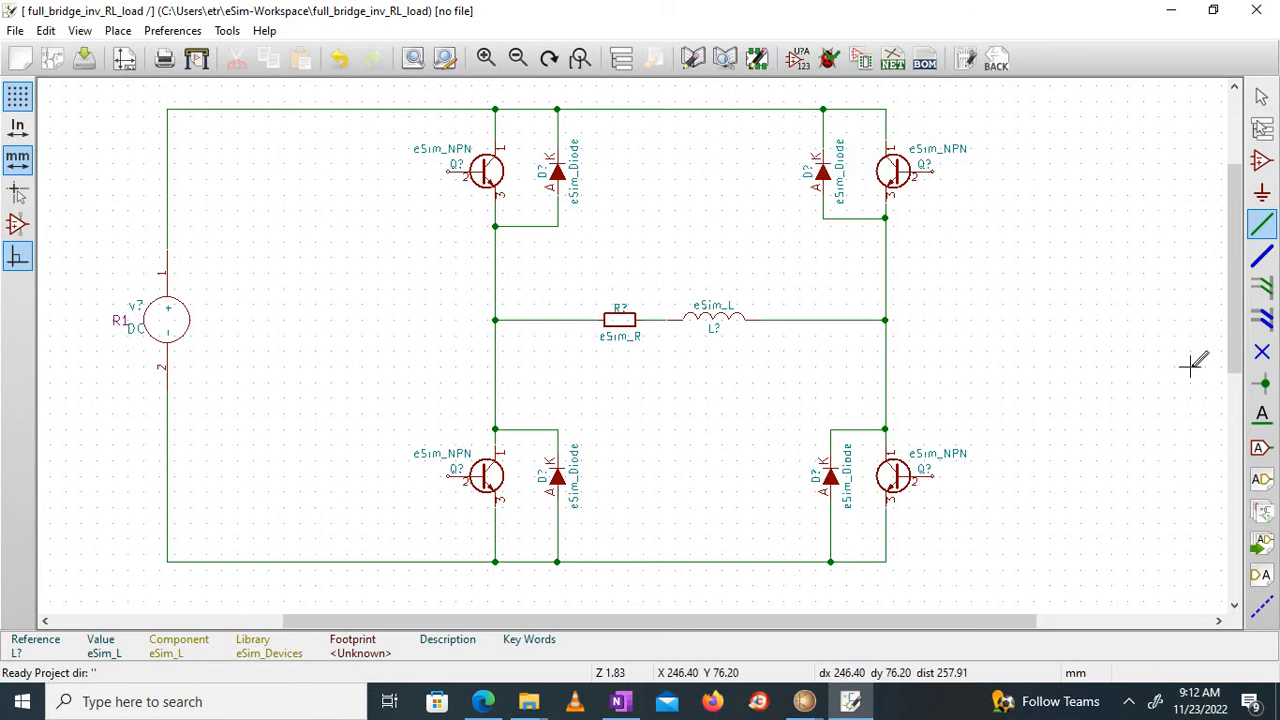
Place an eSim_GND symbol below the lower supply rail, just beyond the lower-left diode, and wire it to the rail
{"action": "left_click", "coordinate": [1262, 160]}
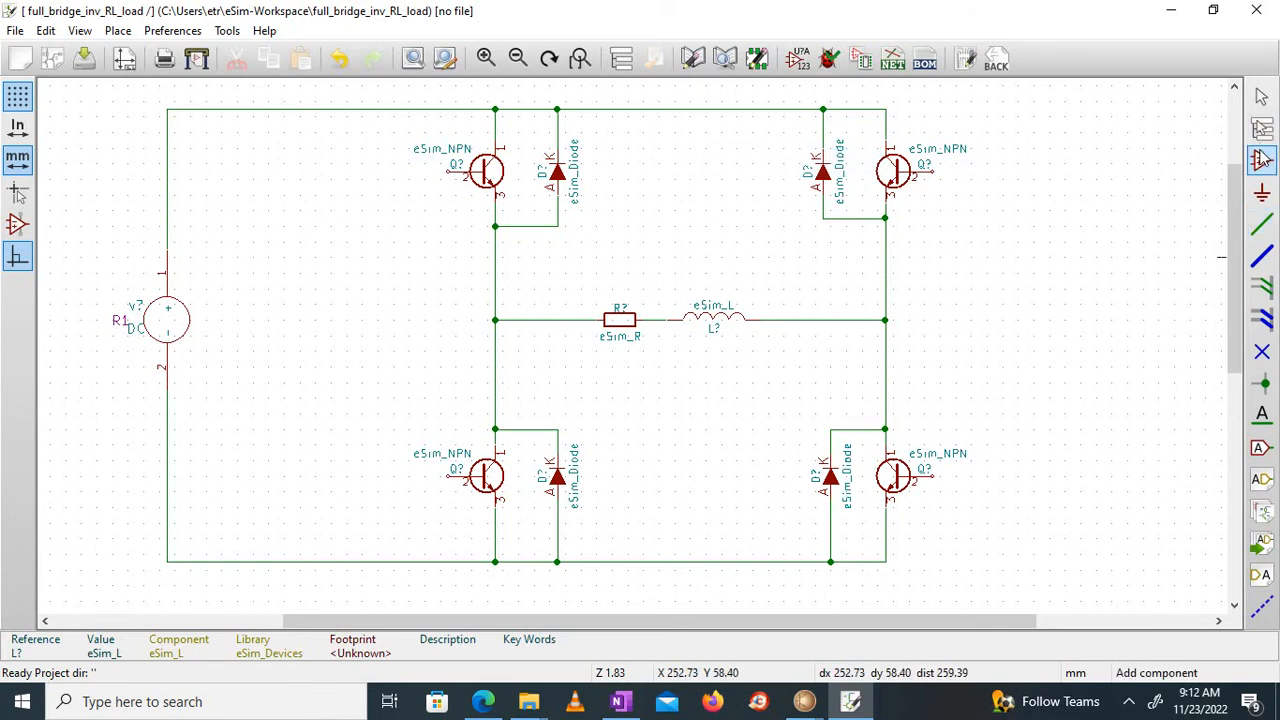
{"action": "left_click", "coordinate": [652, 537]}
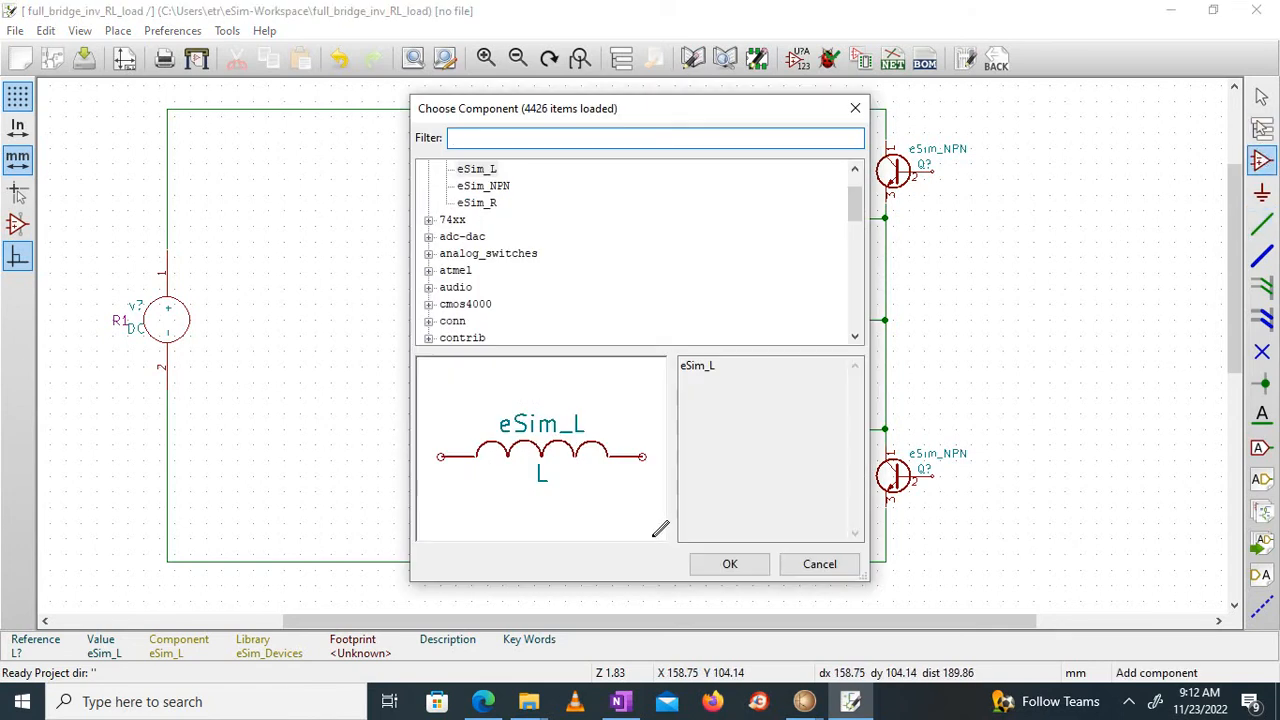
{"action": "type", "text": "im_gnd"}
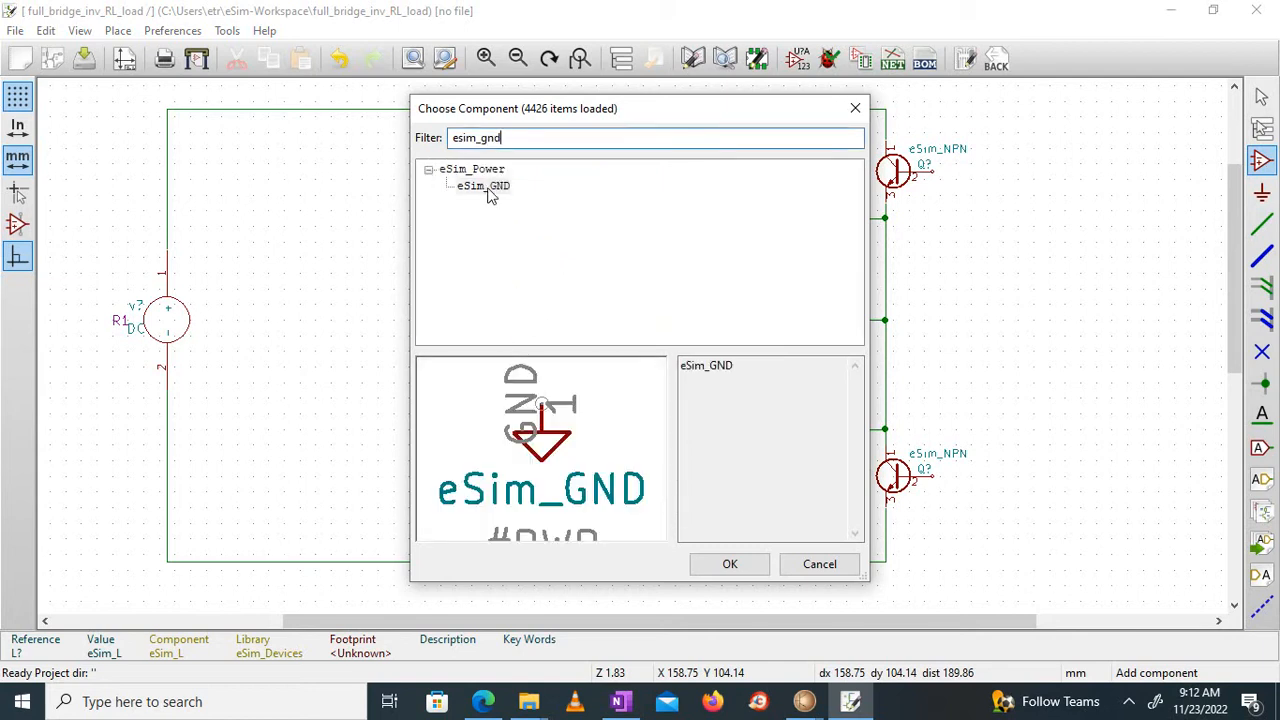
{"action": "left_click", "coordinate": [488, 187]}
{"action": "left_click", "coordinate": [730, 564]}
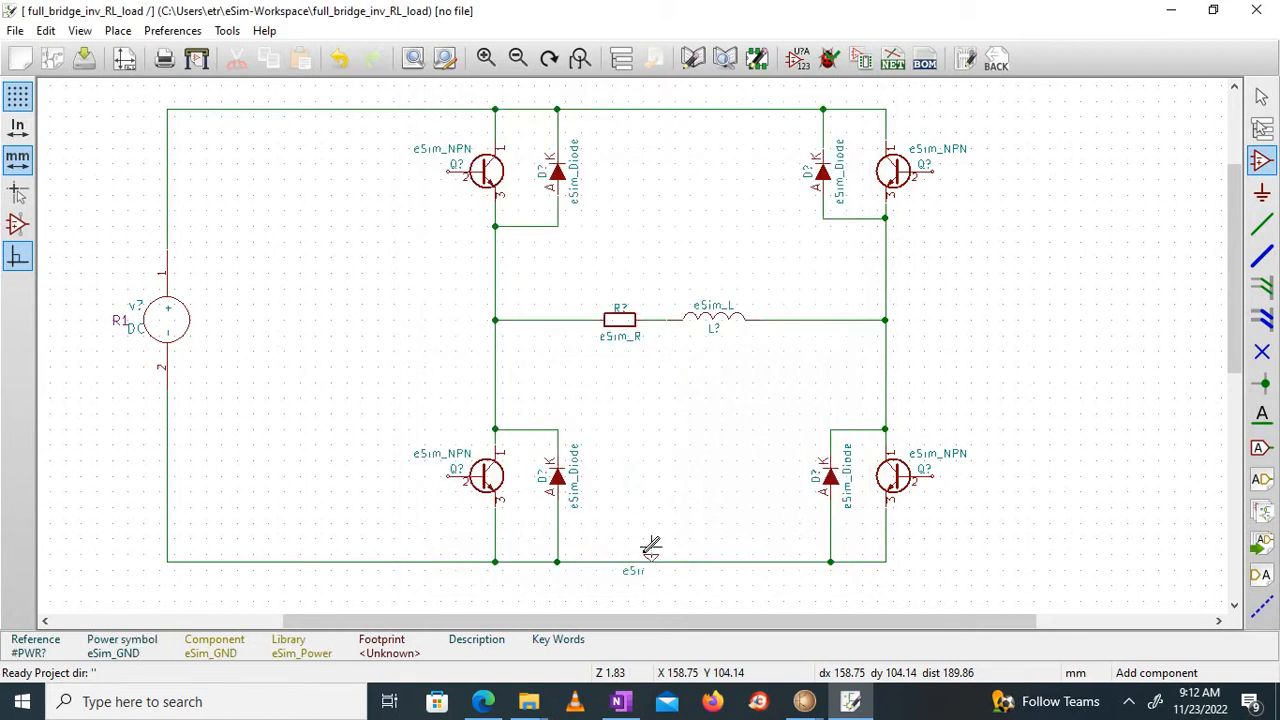
{"action": "left_click", "coordinate": [590, 598]}
{"action": "left_click", "coordinate": [1264, 226]}
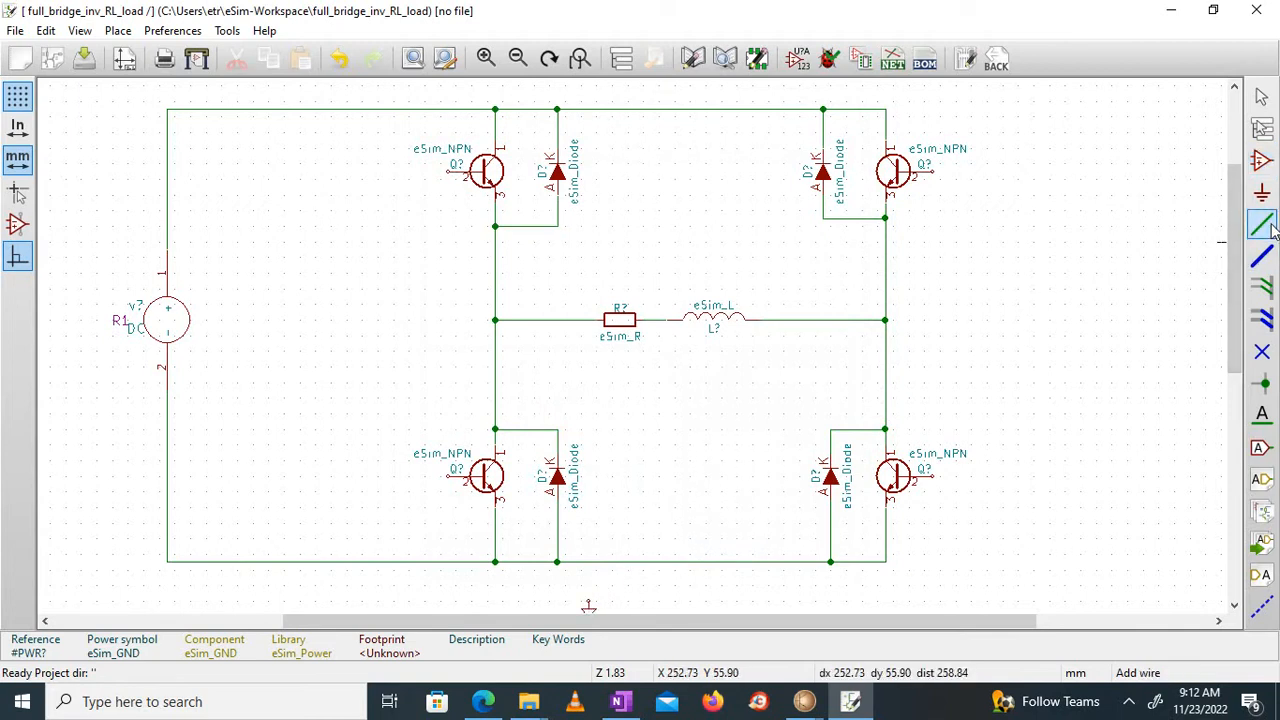
{"action": "left_click", "coordinate": [589, 601]}
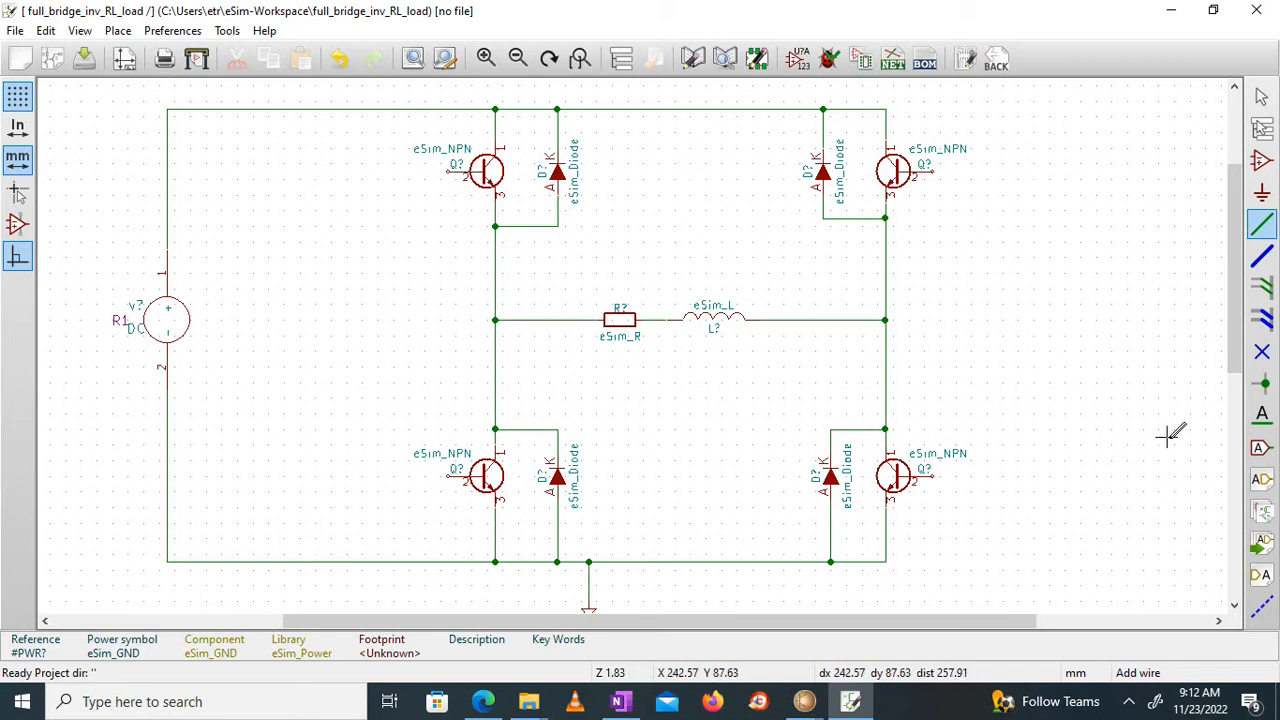
Set the load resistor's value to 10
{"action": "scroll", "coordinate": [1245, 315], "scroll_direction": "up", "scroll_amount": 2}
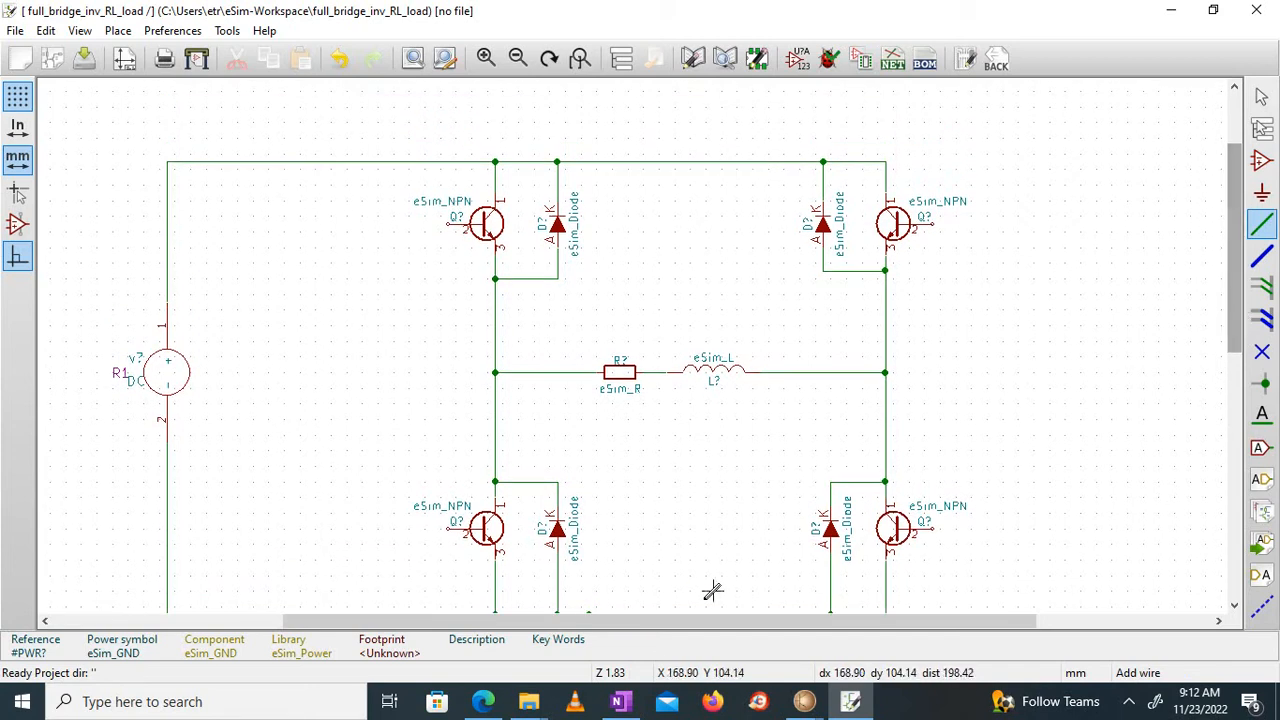
{"action": "left_click_drag", "start_coordinate": [677, 629], "coordinate": [600, 627]}
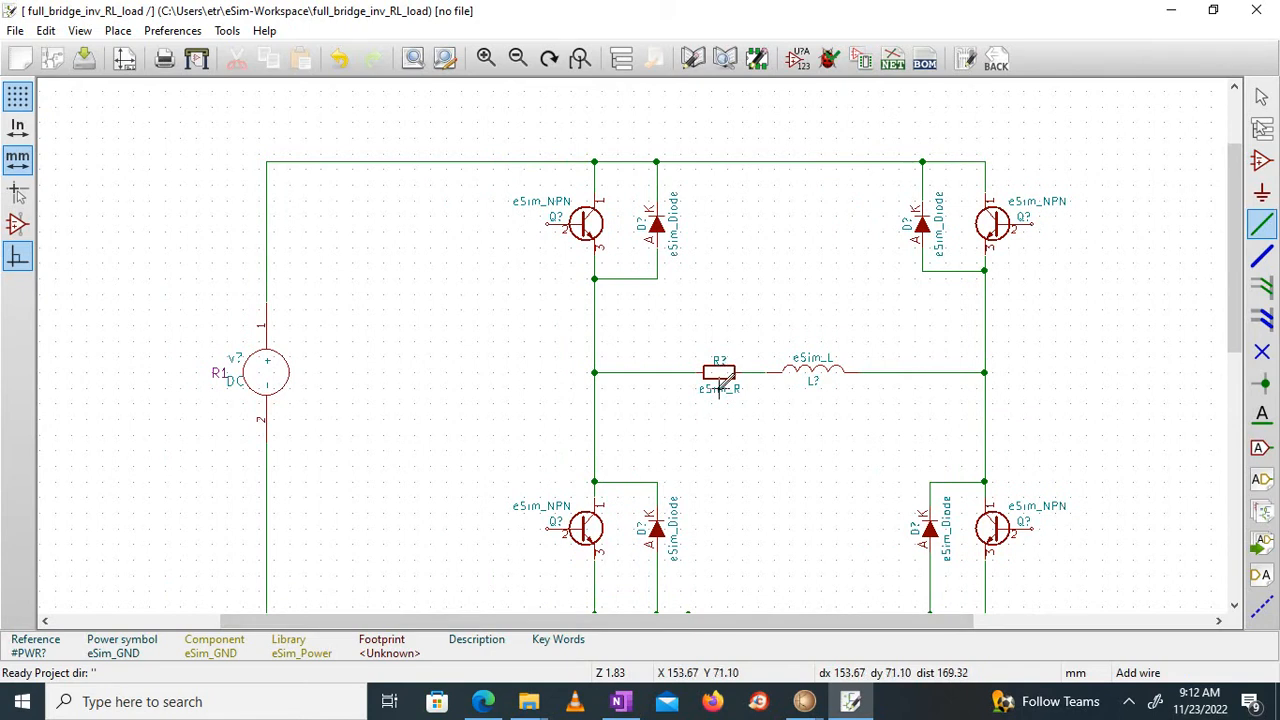
{"action": "right_click", "coordinate": [717, 393]}
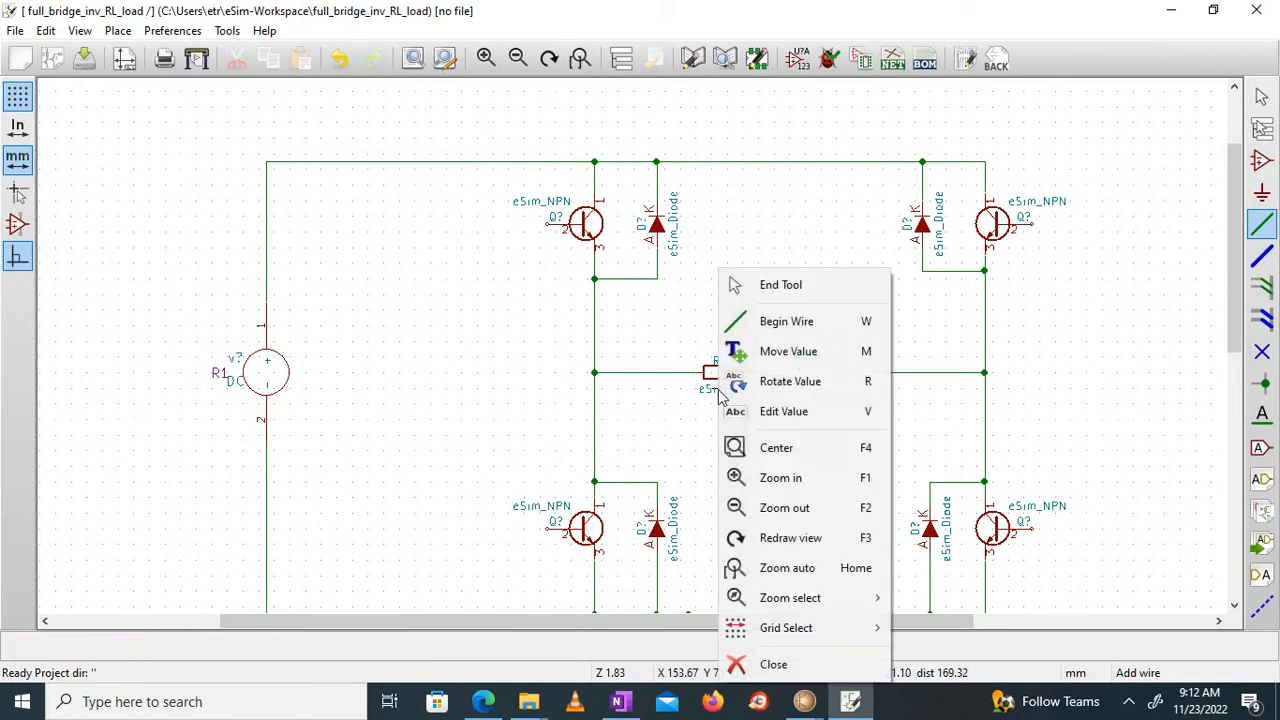
{"action": "left_click", "coordinate": [771, 413]}
{"action": "left_click_drag", "start_coordinate": [540, 285], "coordinate": [273, 307]}
{"action": "type", "text": "1"}
{"action": "key", "text": "Return"}
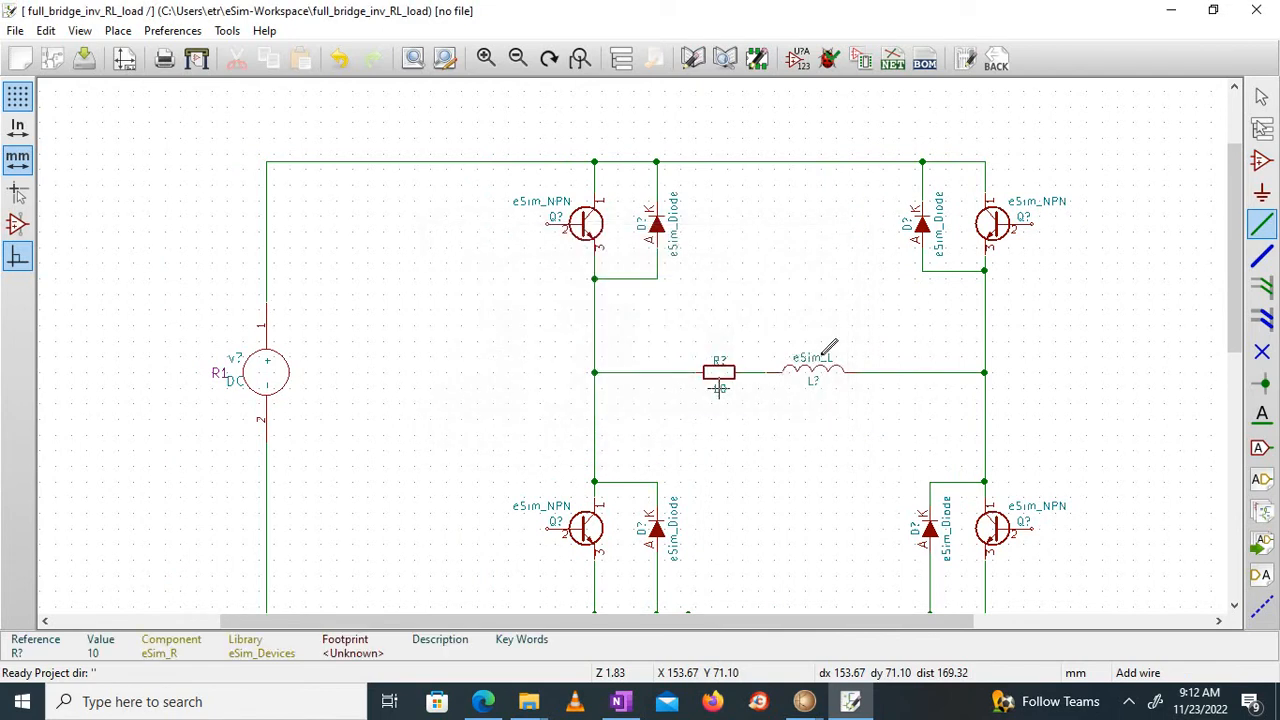
{"action": "left_click", "coordinate": [815, 704]}
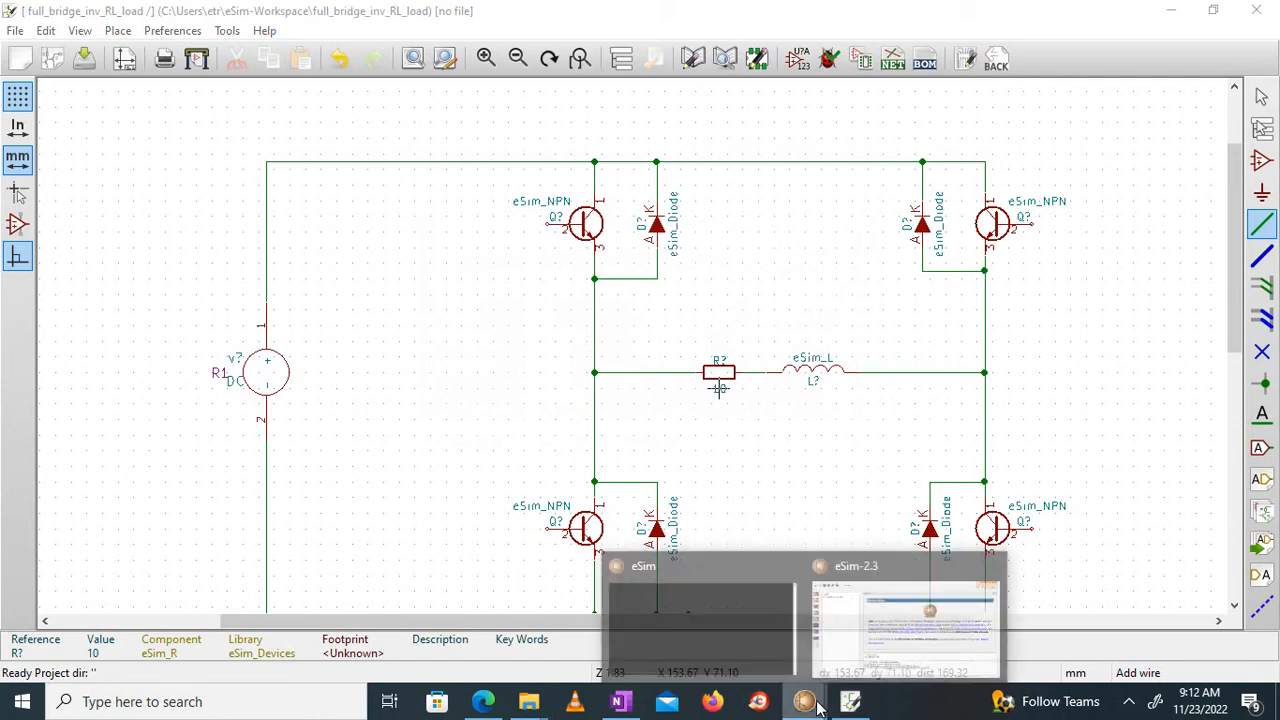
{"action": "left_click", "coordinate": [866, 632]}
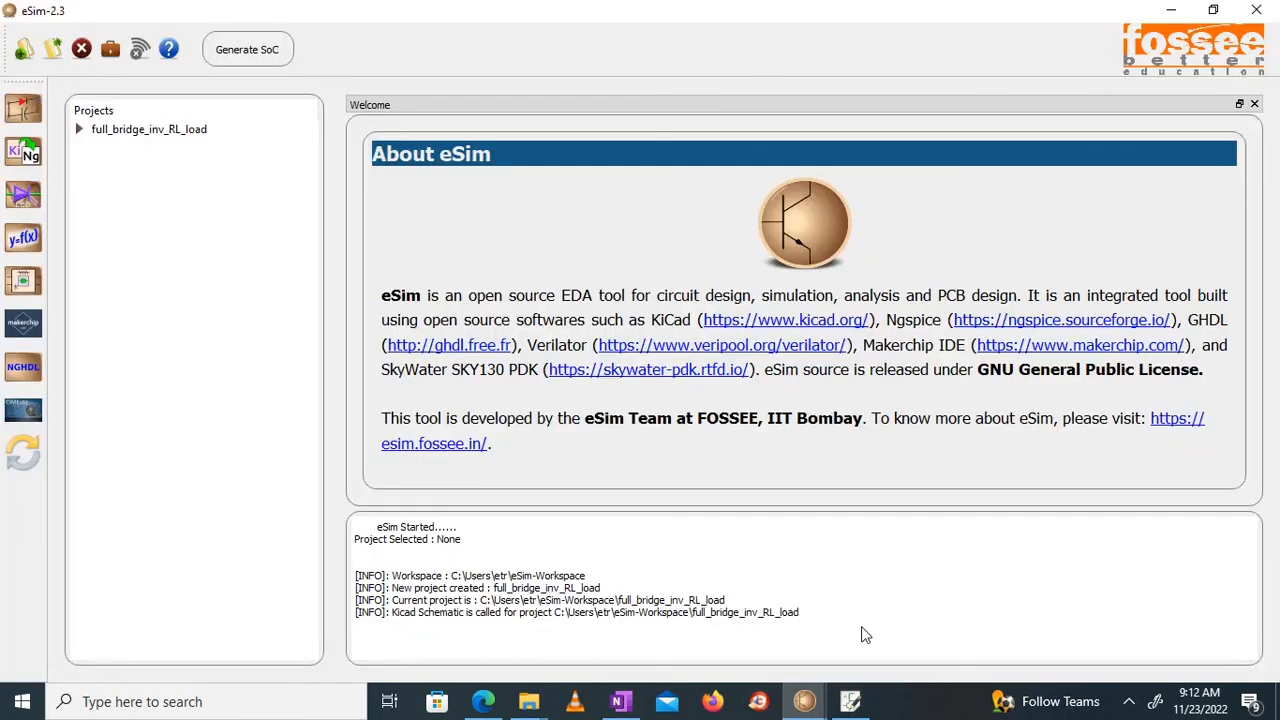
{"action": "left_click", "coordinate": [1167, 9]}
{"action": "right_click", "coordinate": [815, 360]}
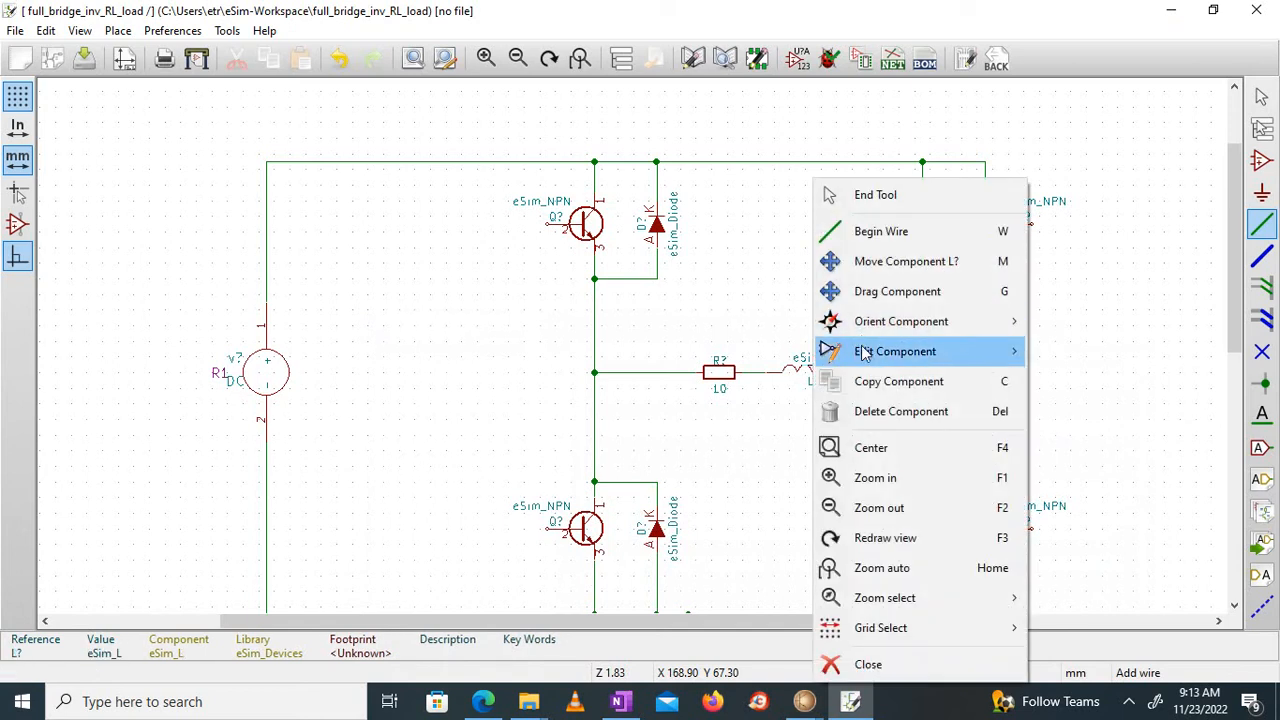
{"action": "mouse_move", "coordinate": [866, 355]}
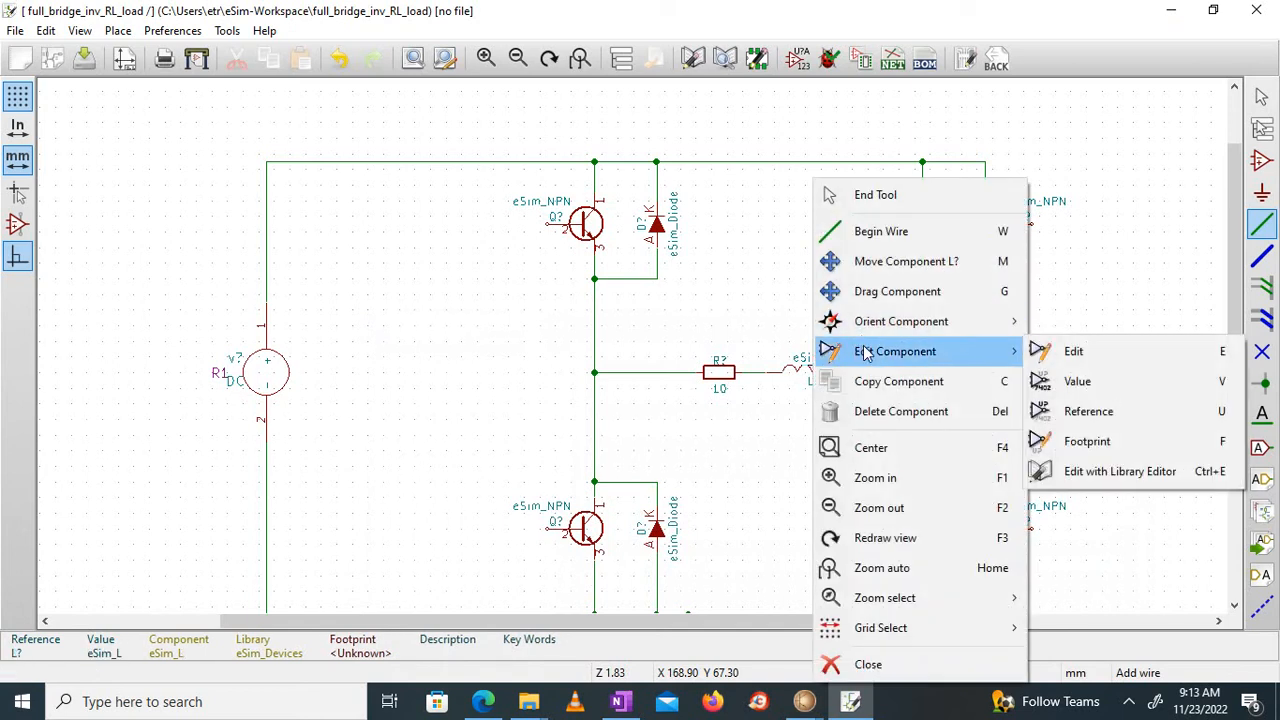
{"action": "left_click", "coordinate": [1053, 355]}
{"action": "left_click", "coordinate": [957, 50]}
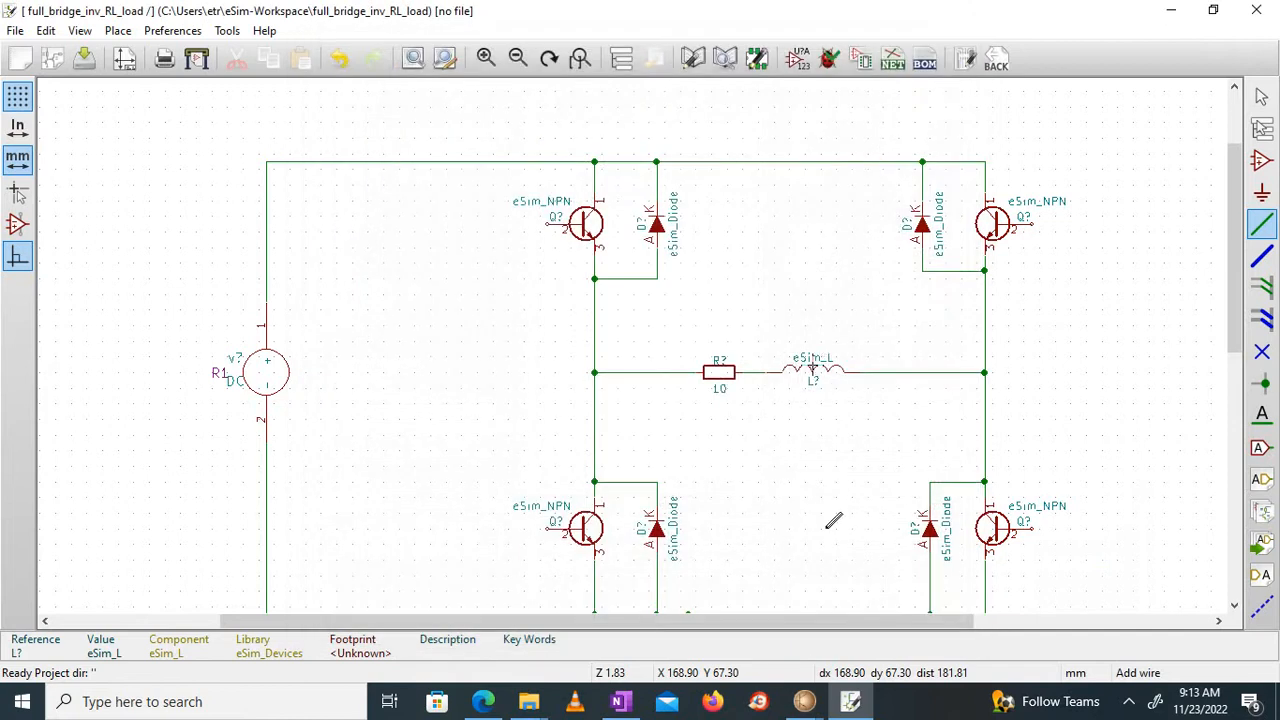
{"action": "mouse_move", "coordinate": [805, 701]}
{"action": "left_click", "coordinate": [905, 610]}
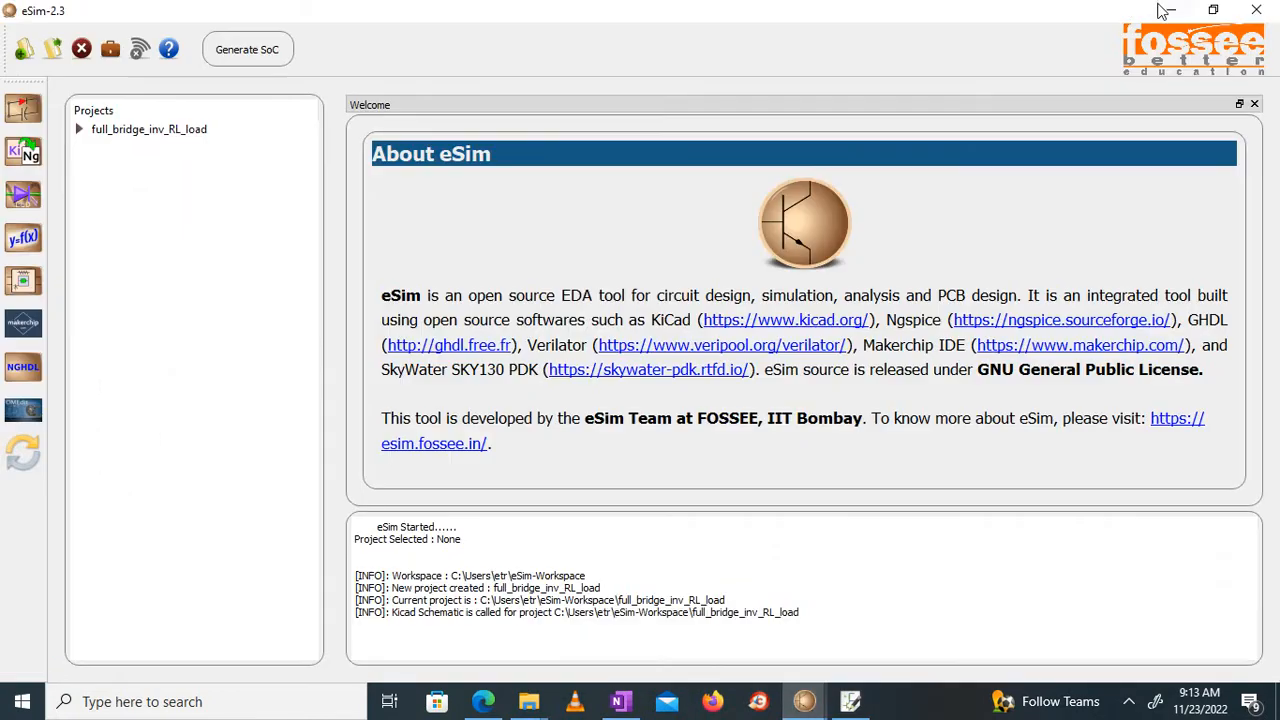
{"action": "left_click", "coordinate": [1171, 10]}
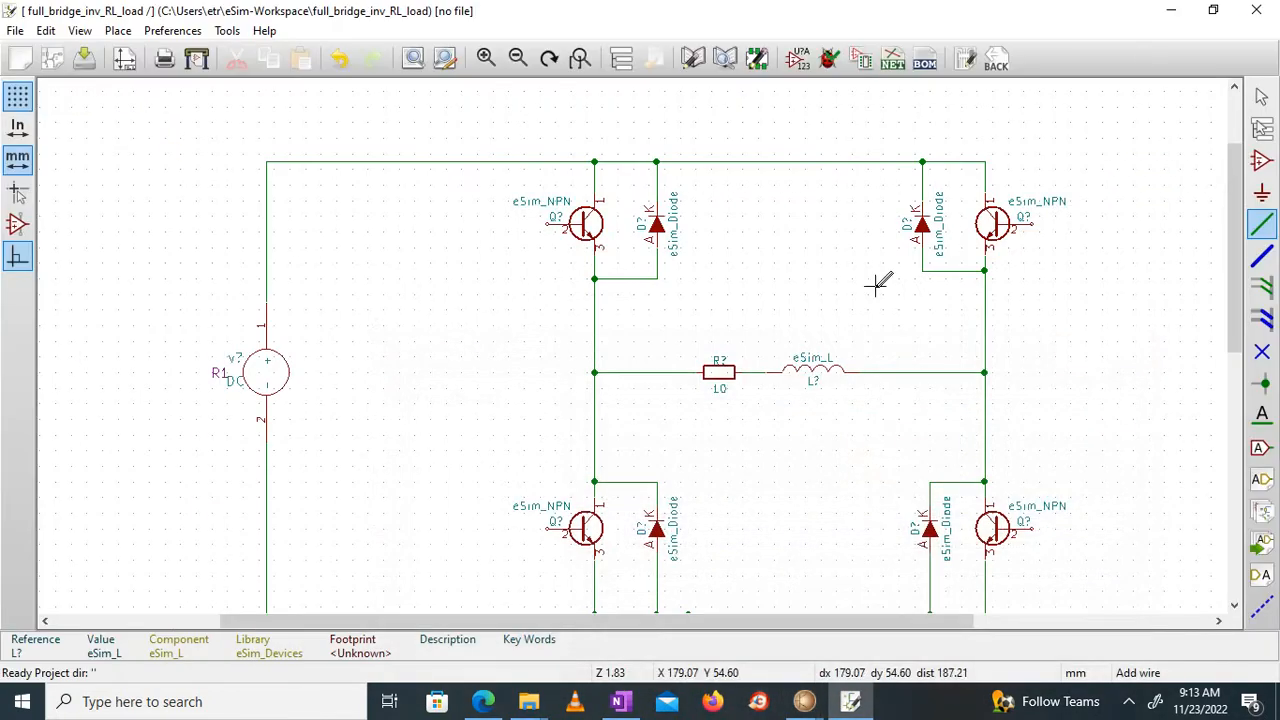
Set the load inductor's value to 10m
{"action": "right_click", "coordinate": [816, 357]}
{"action": "left_click", "coordinate": [878, 414]}
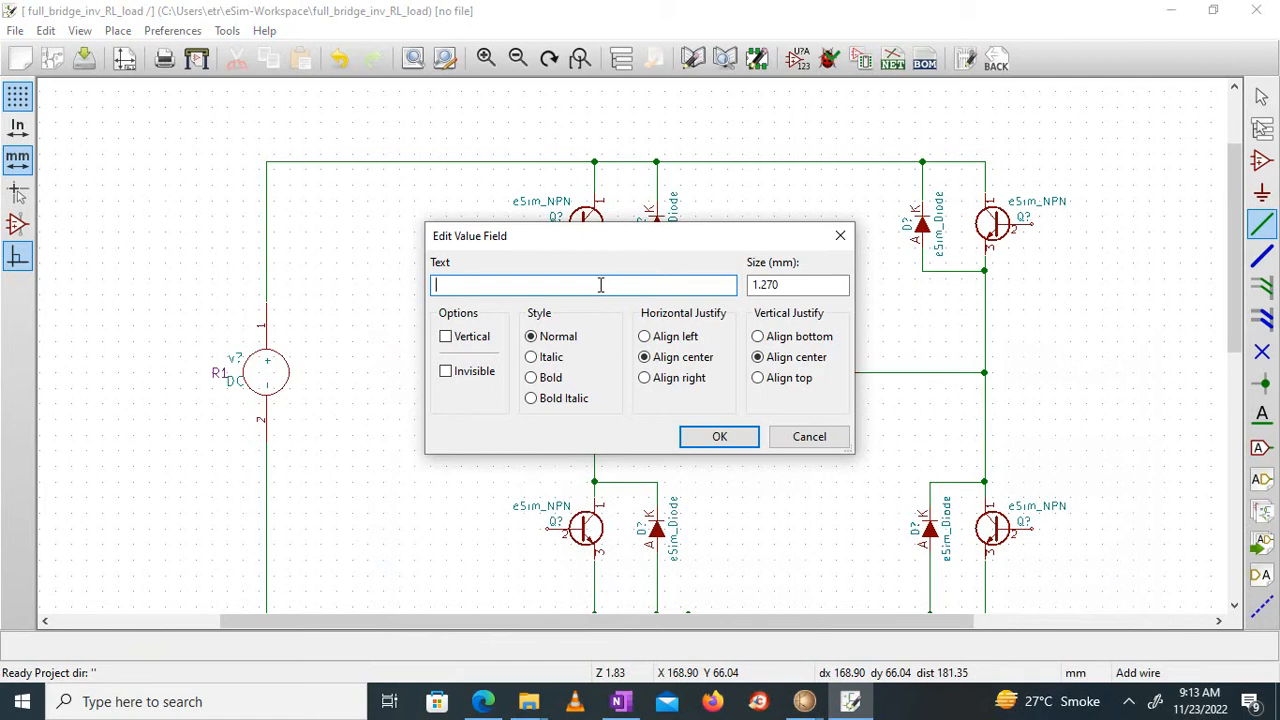
{"action": "key", "text": "Return"}
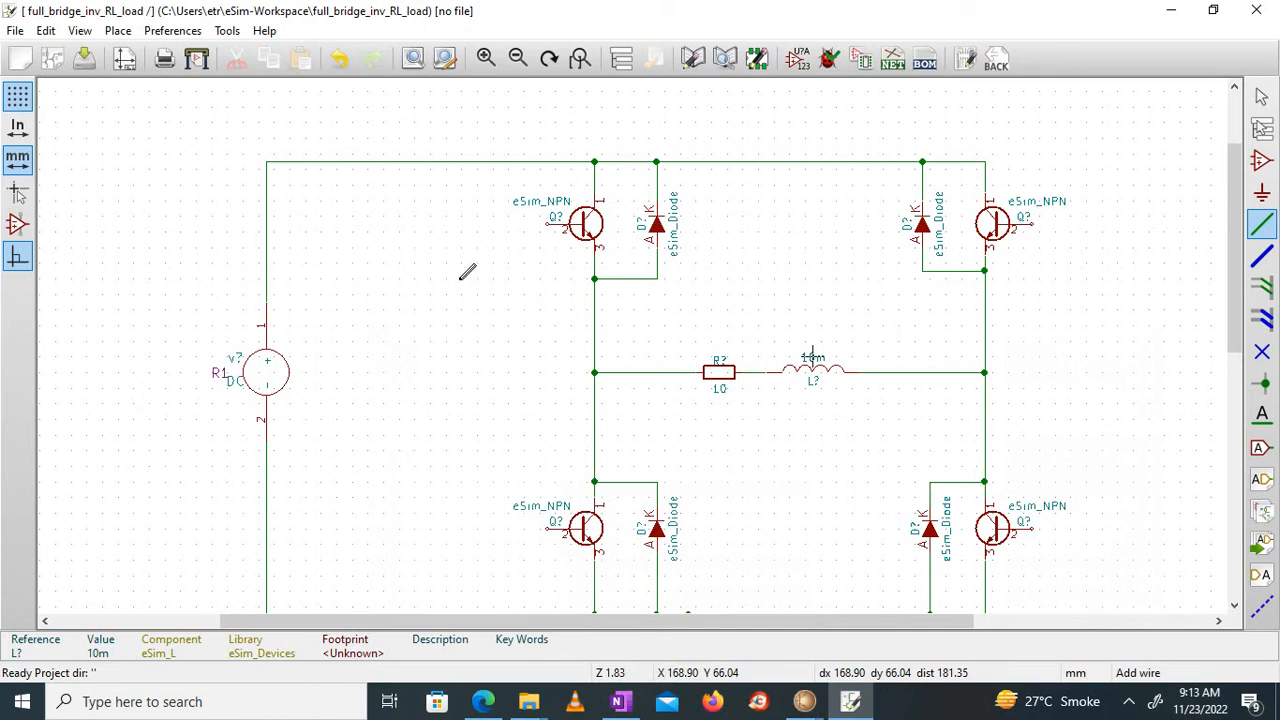
{"action": "left_click", "coordinate": [1260, 163]}
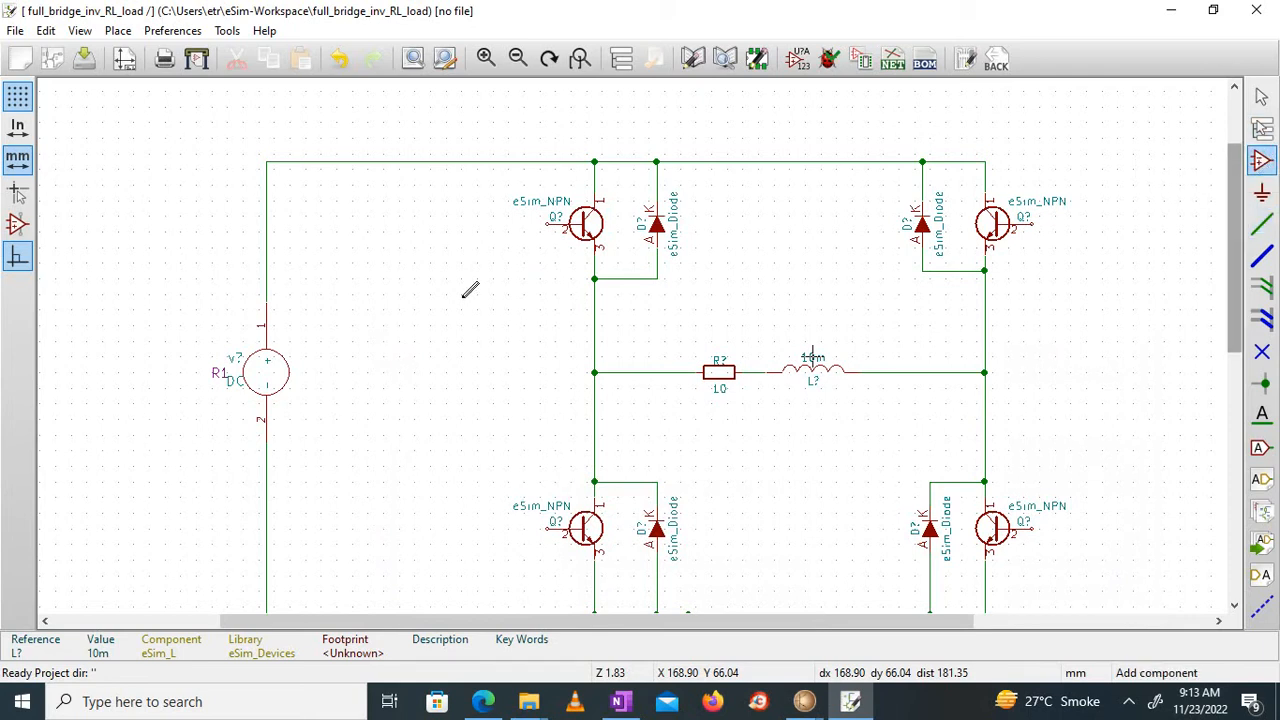
{"action": "left_click", "coordinate": [1263, 191]}
{"action": "left_click", "coordinate": [1260, 163]}
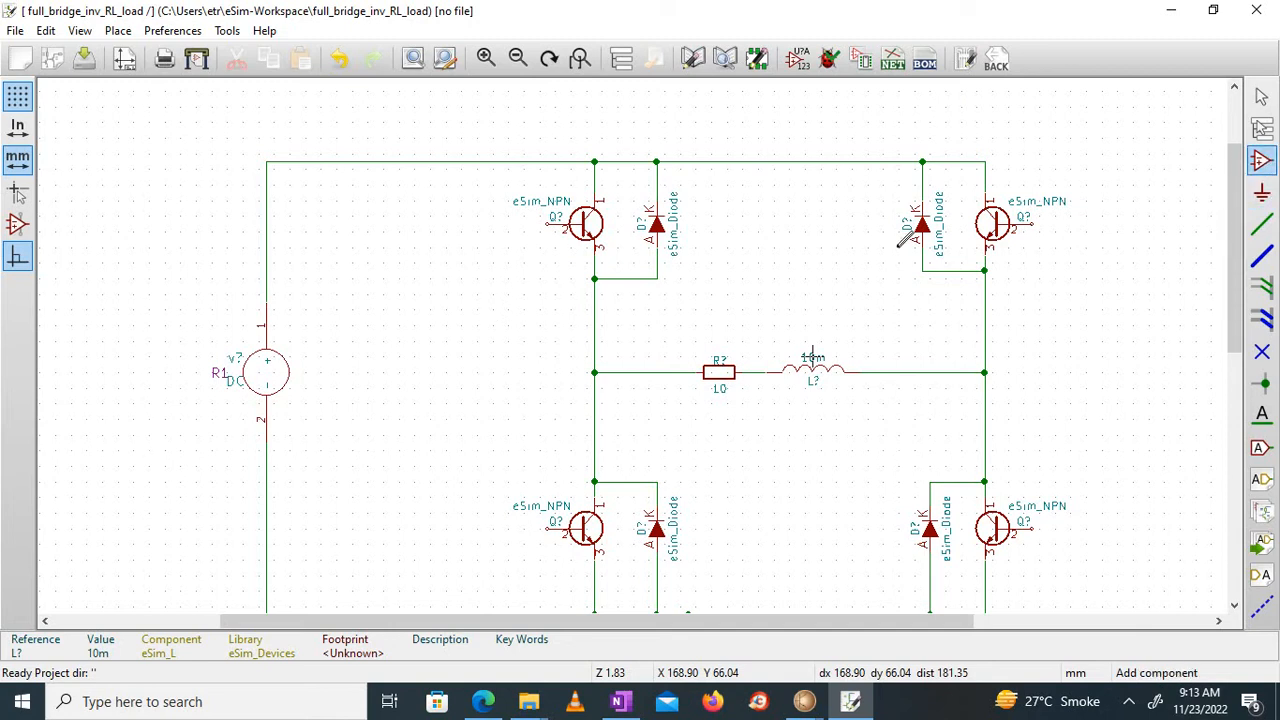
{"action": "mouse_move", "coordinate": [804, 701]}
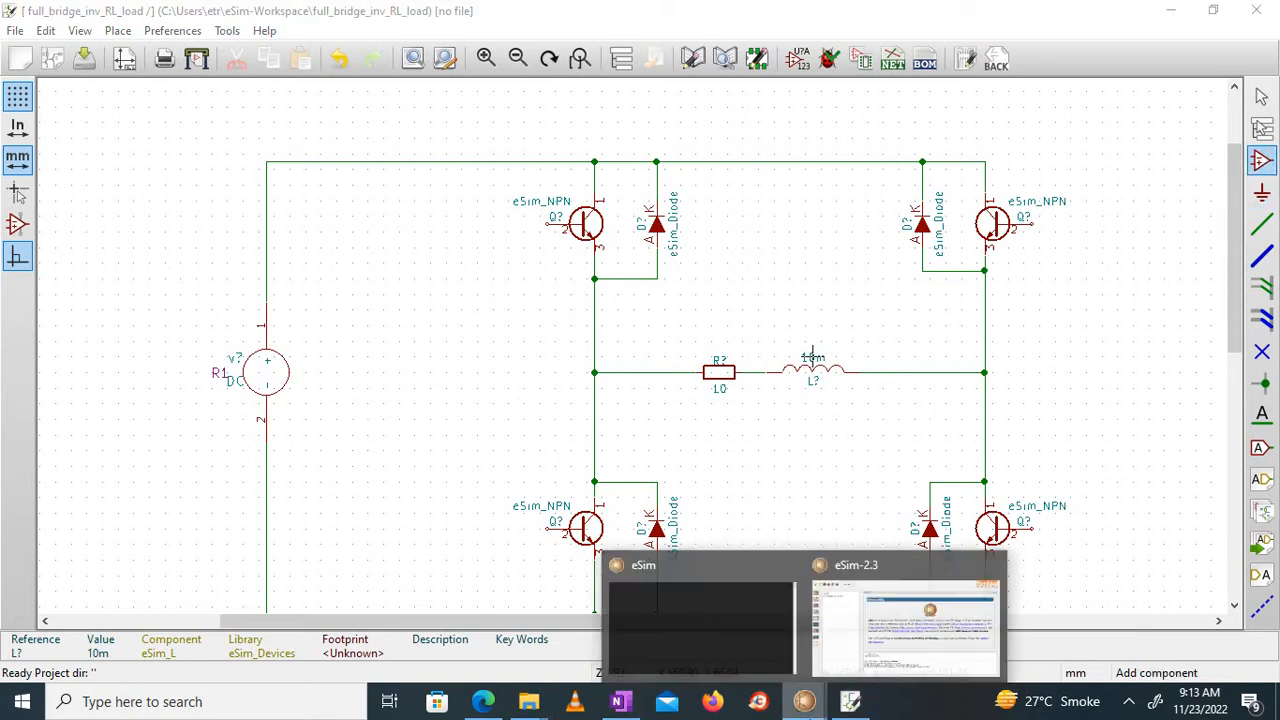
{"action": "left_click", "coordinate": [906, 614]}
{"action": "left_click", "coordinate": [1171, 9]}
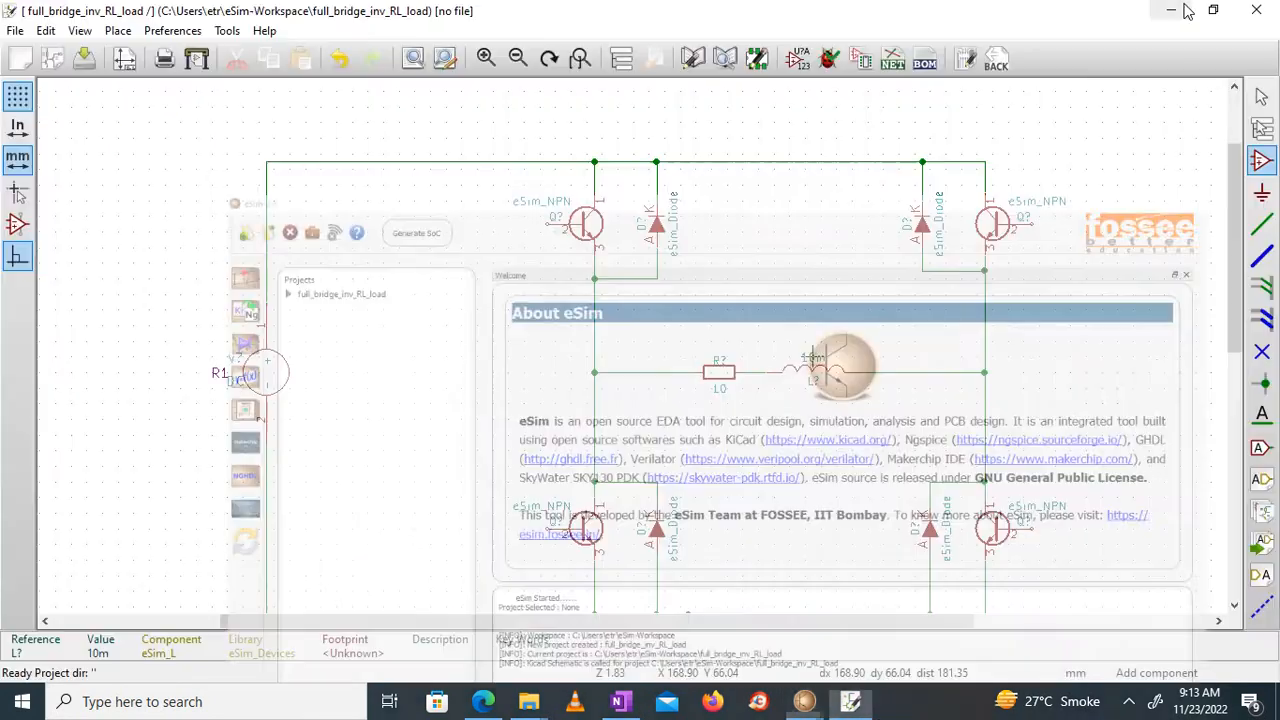
Place a pulse source from the eSim_Sources library between the DC source and the upper-left transistor
{"action": "left_click", "coordinate": [430, 255]}
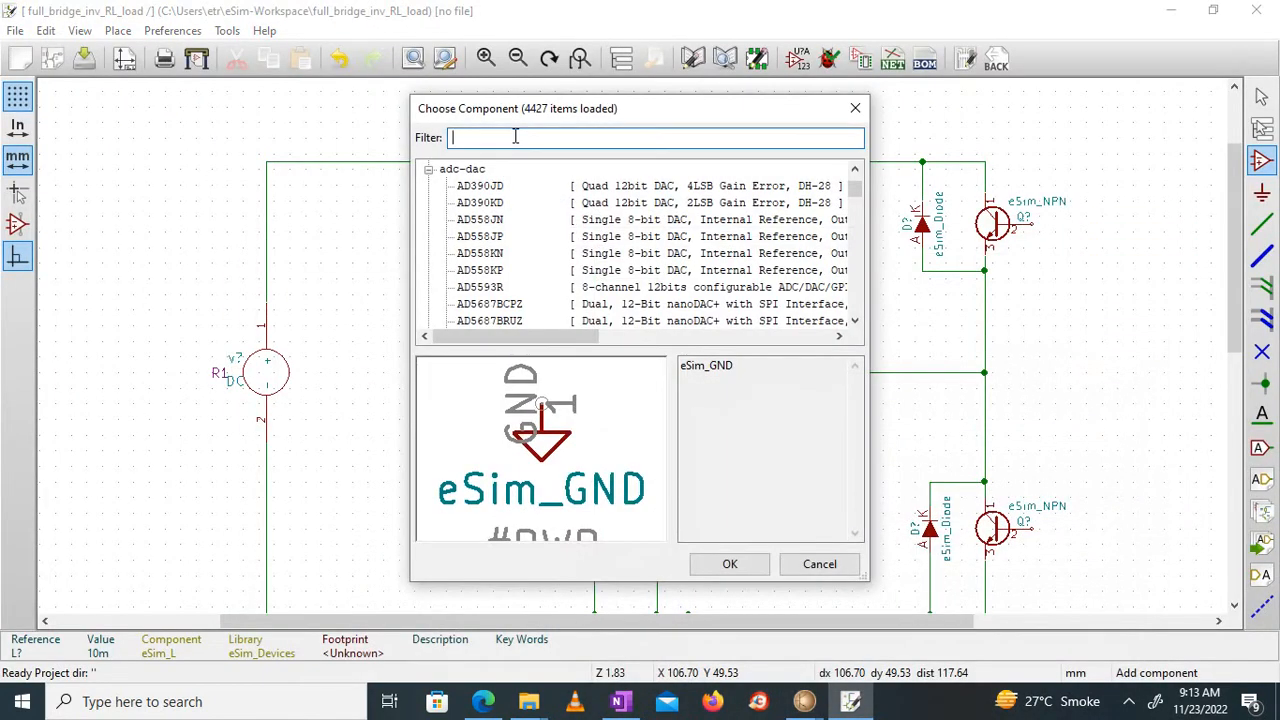
{"action": "type", "text": "pulse"}
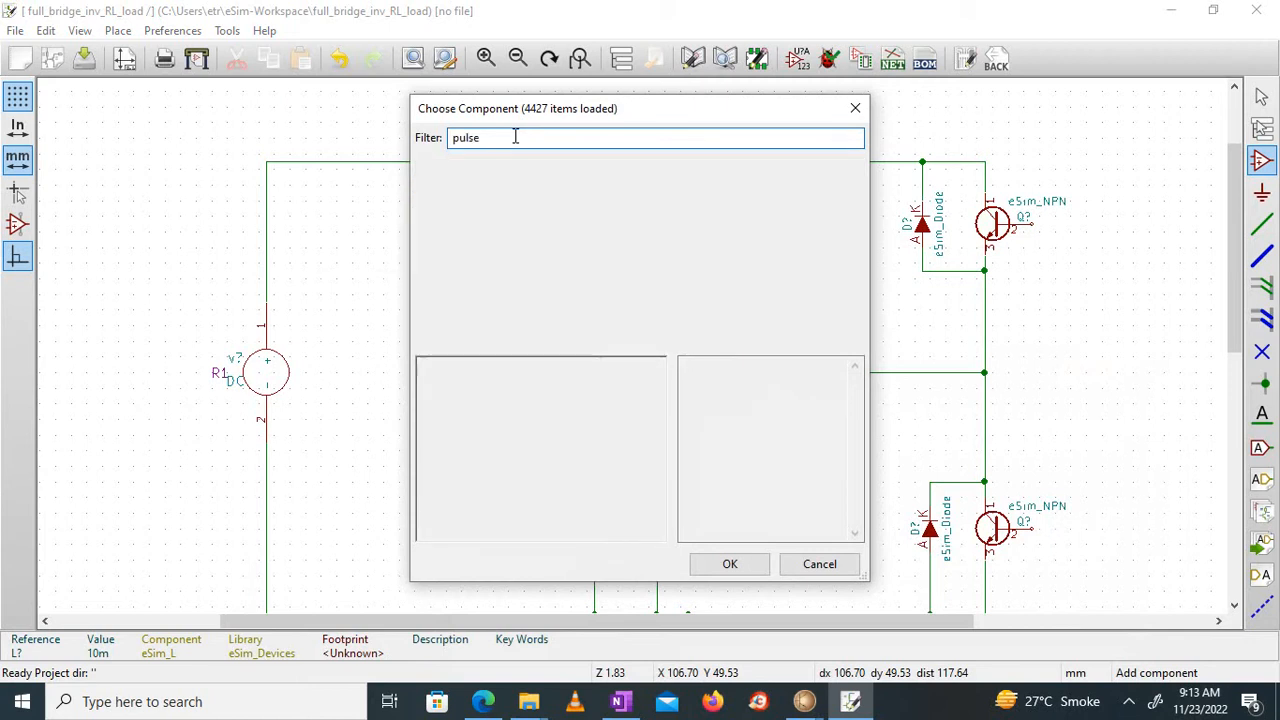
{"action": "left_click", "coordinate": [476, 186]}
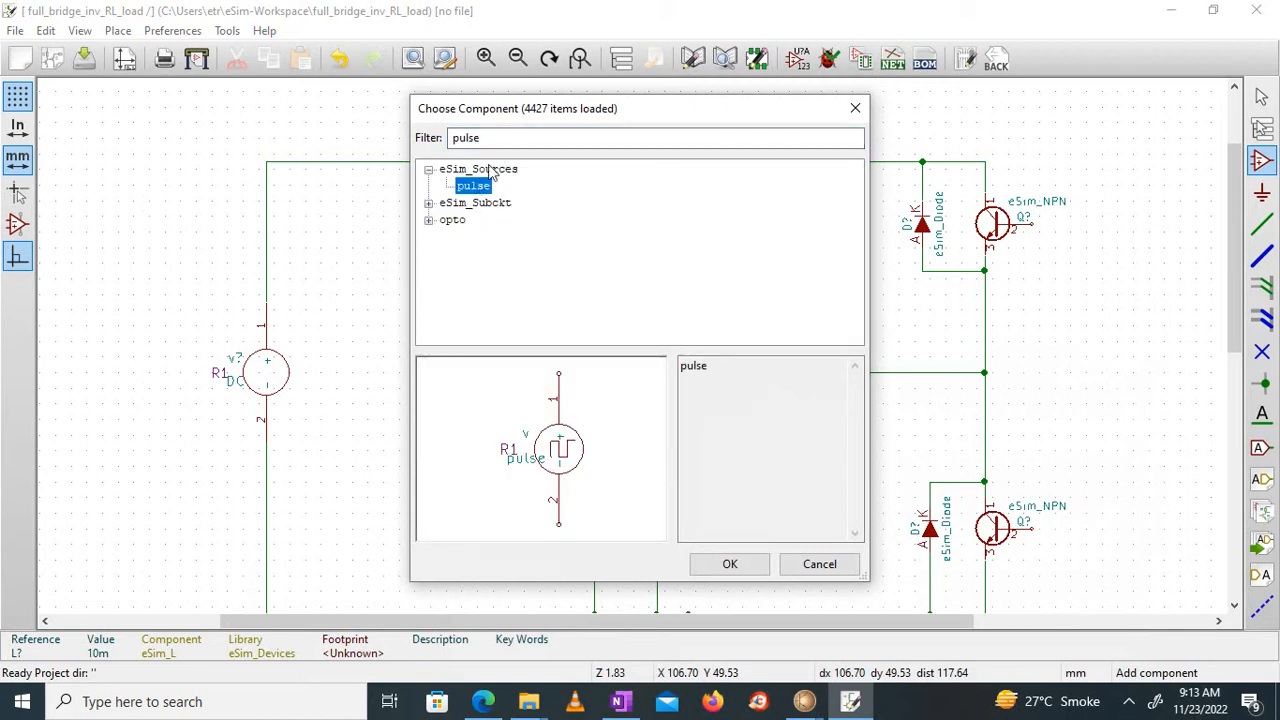
{"action": "left_click", "coordinate": [729, 564]}
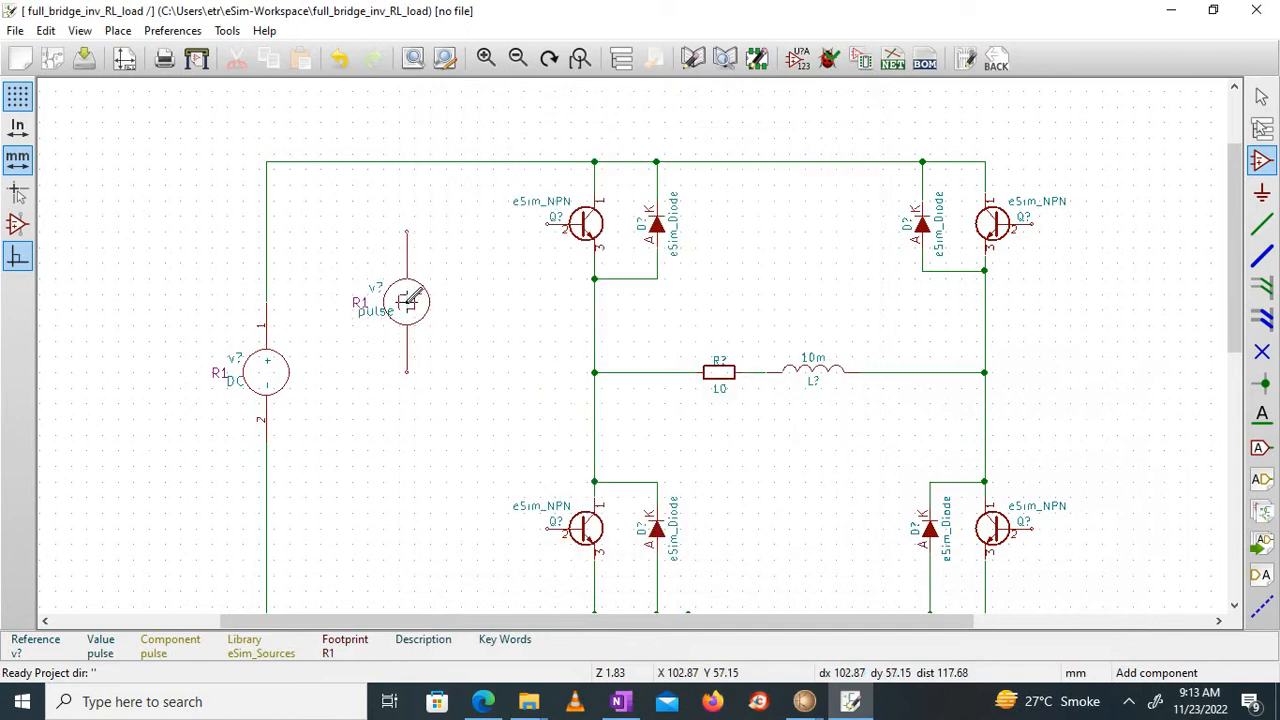
{"action": "left_click", "coordinate": [406, 300]}
Place a second pulse source on the outer side of the upper-right transistor
{"action": "left_click", "coordinate": [434, 558]}
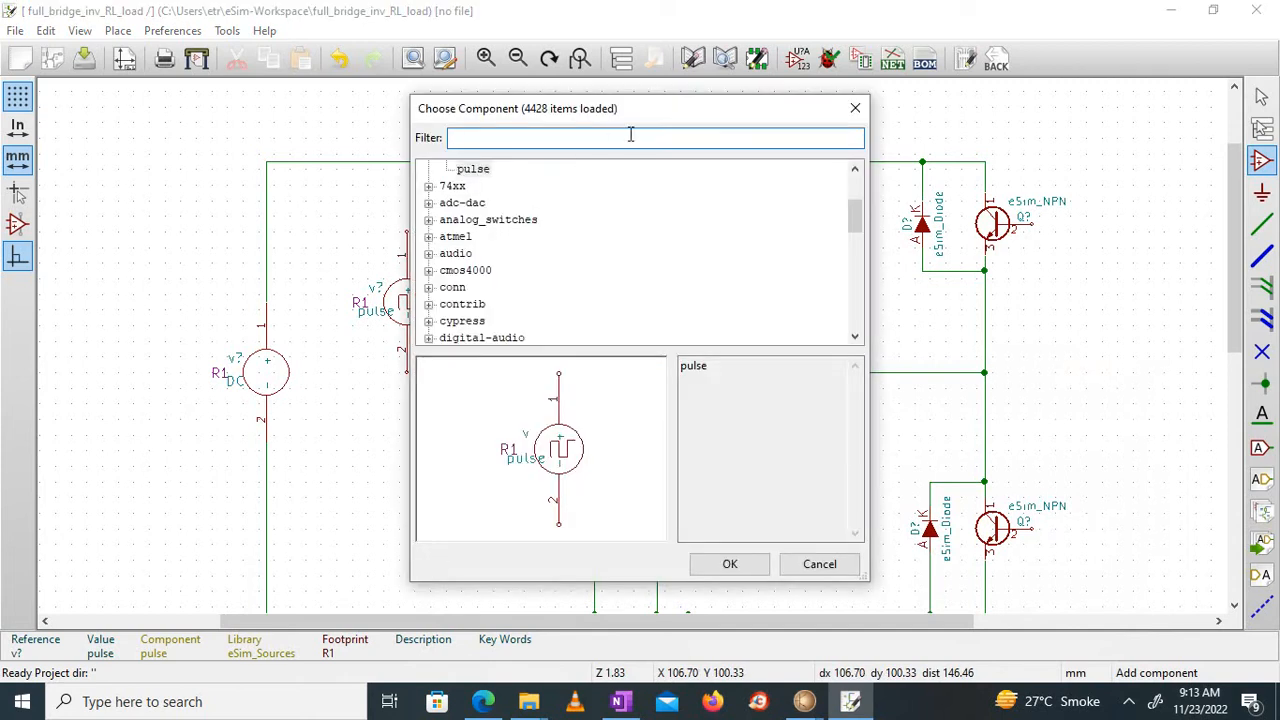
{"action": "left_click", "coordinate": [473, 170]}
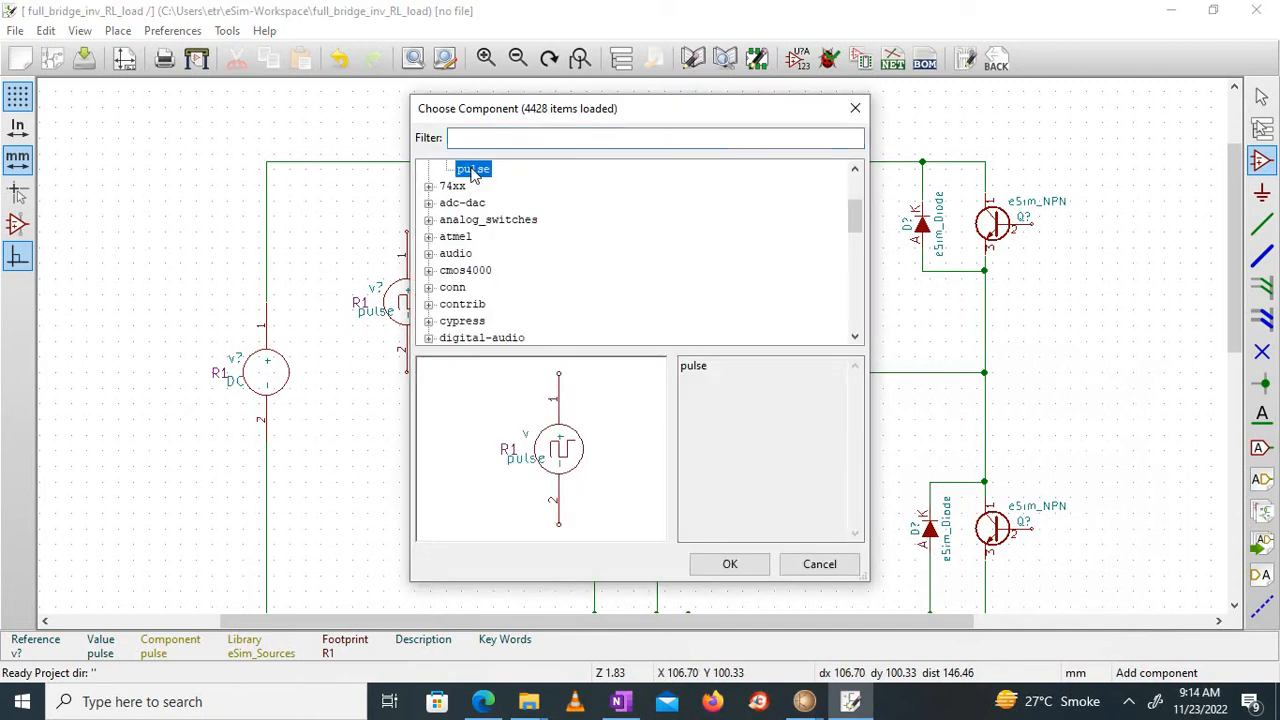
{"action": "left_click", "coordinate": [745, 566]}
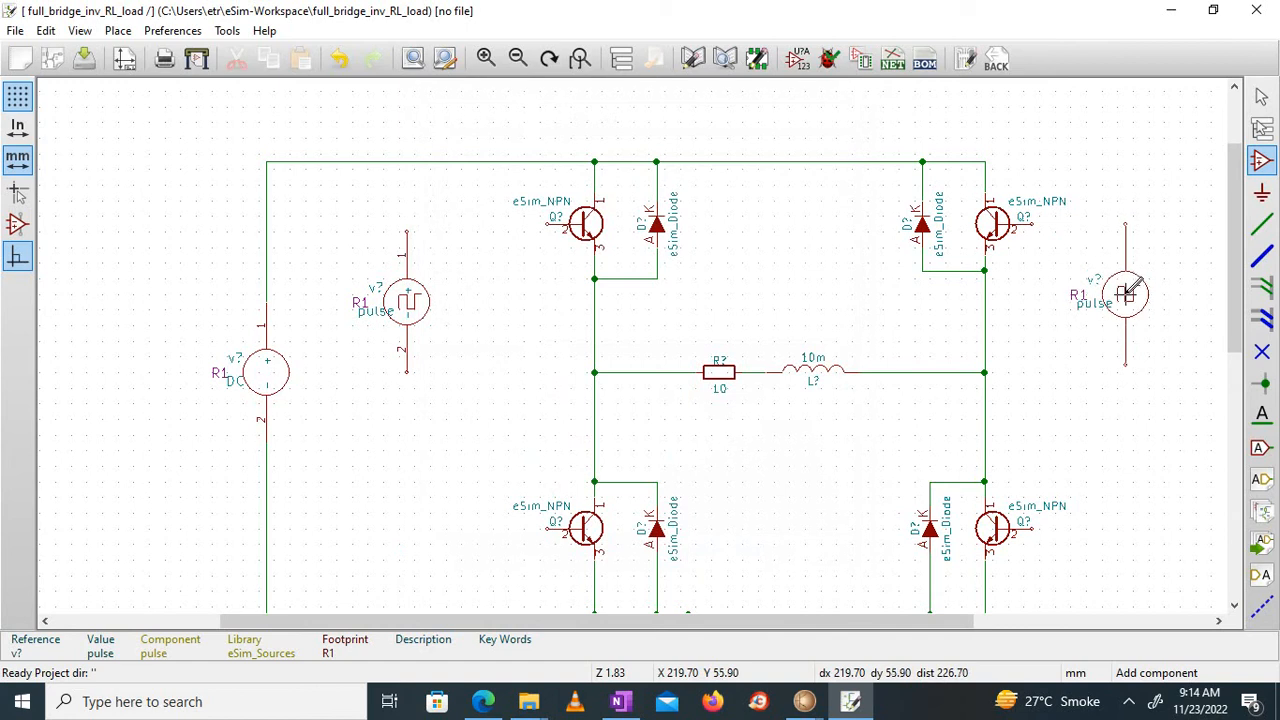
{"action": "left_click", "coordinate": [1125, 292]}
Place a third pulse source on the outer side of the lower-left transistor, straddling the lower supply rail
{"action": "left_click_drag", "start_coordinate": [1235, 263], "coordinate": [1237, 313]}
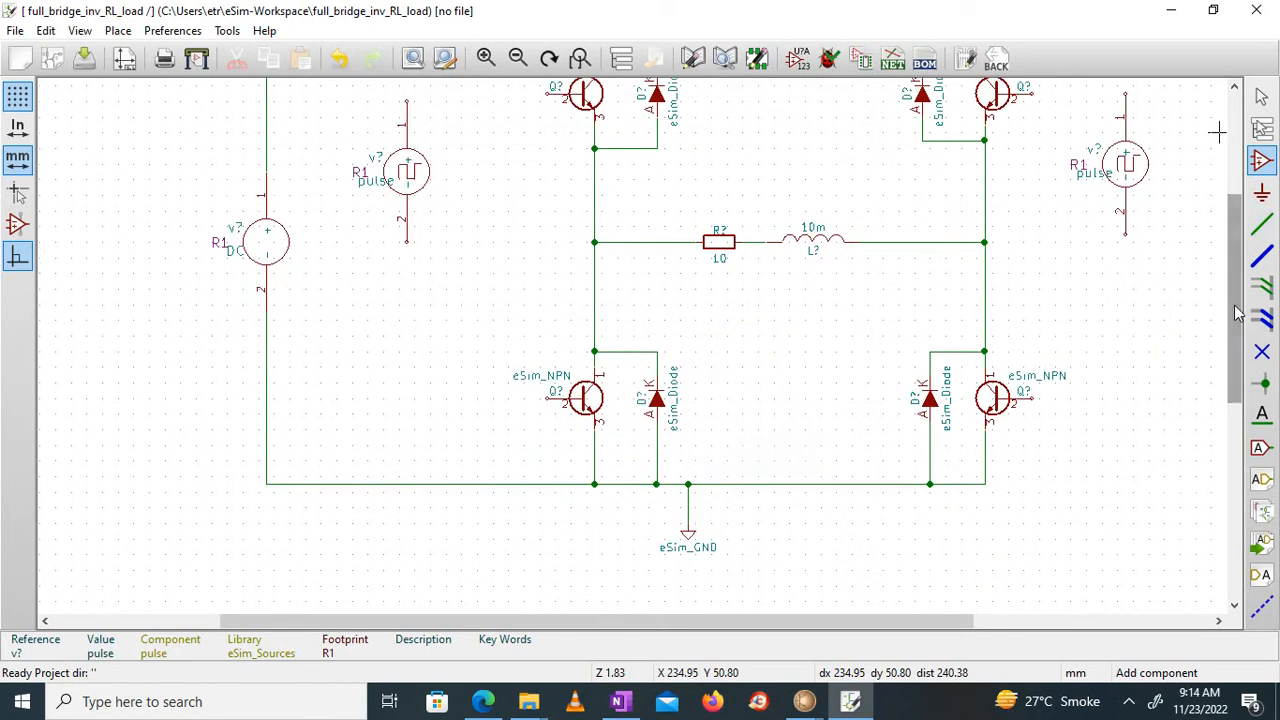
{"action": "left_click", "coordinate": [1143, 426]}
{"action": "left_click", "coordinate": [478, 171]}
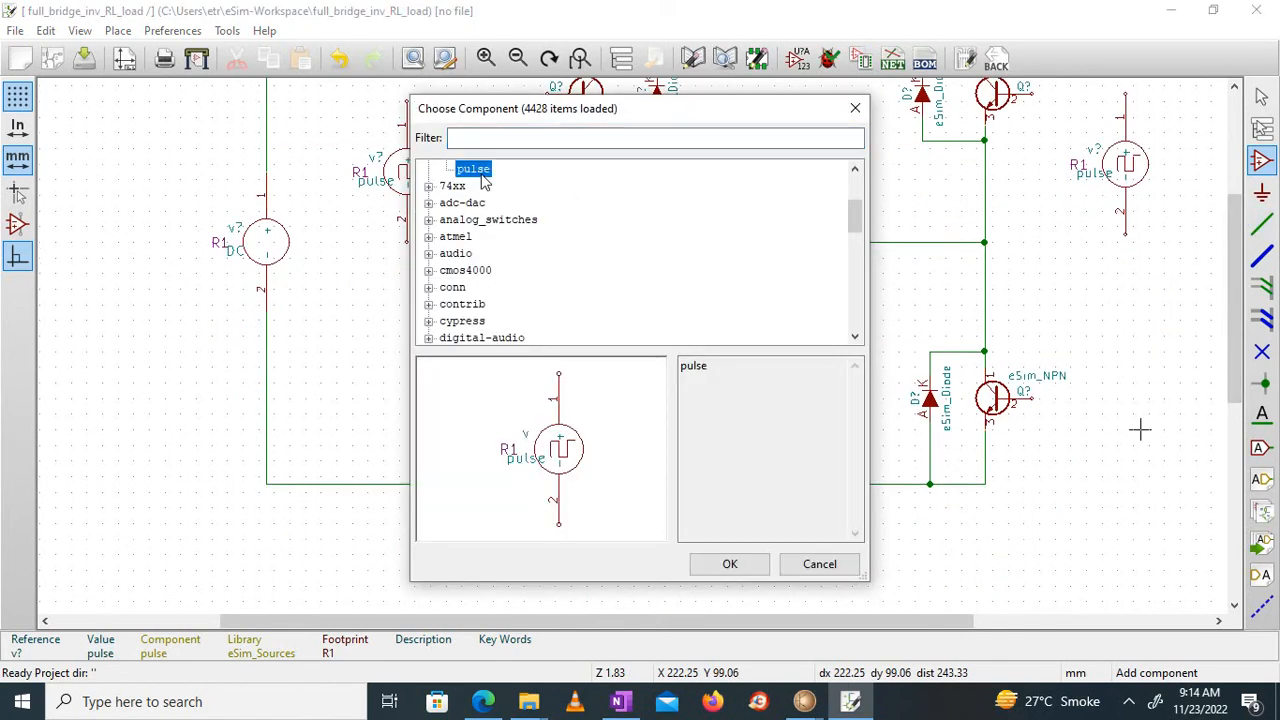
{"action": "left_click", "coordinate": [730, 564]}
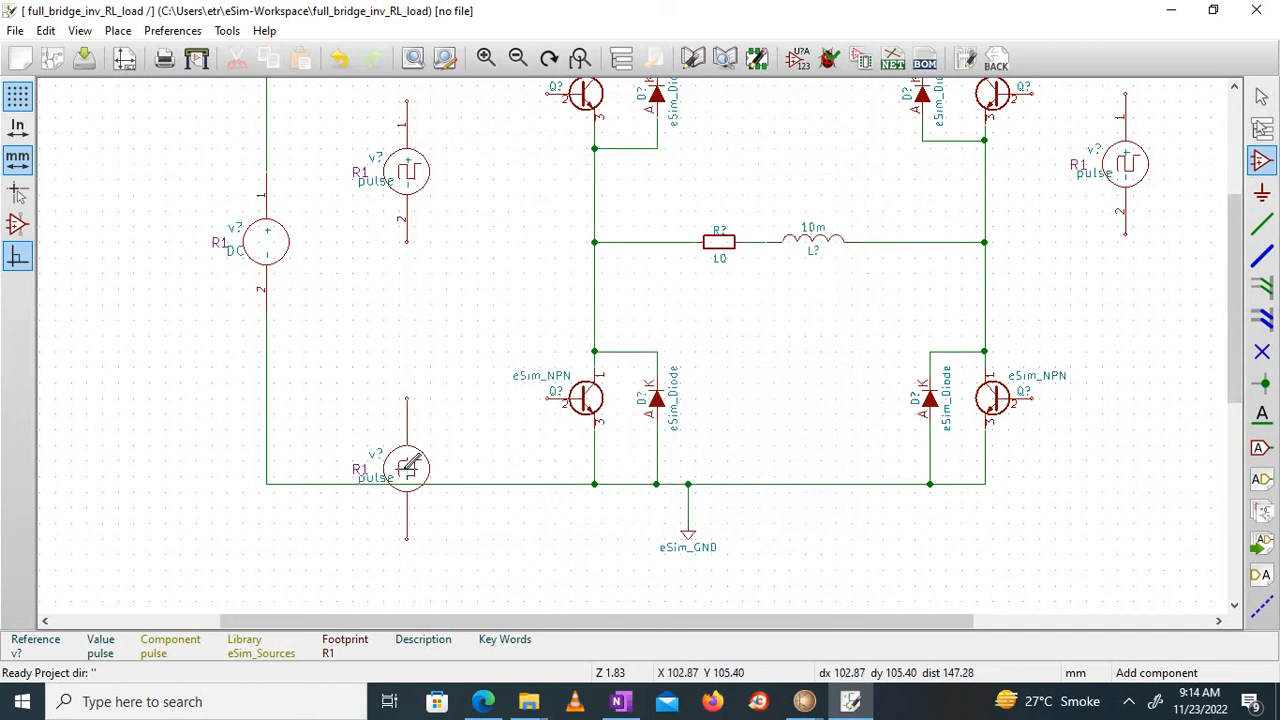
{"action": "left_click", "coordinate": [406, 467]}
Place a fourth pulse source on the outer side of the lower-right transistor
{"action": "left_click", "coordinate": [1125, 414]}
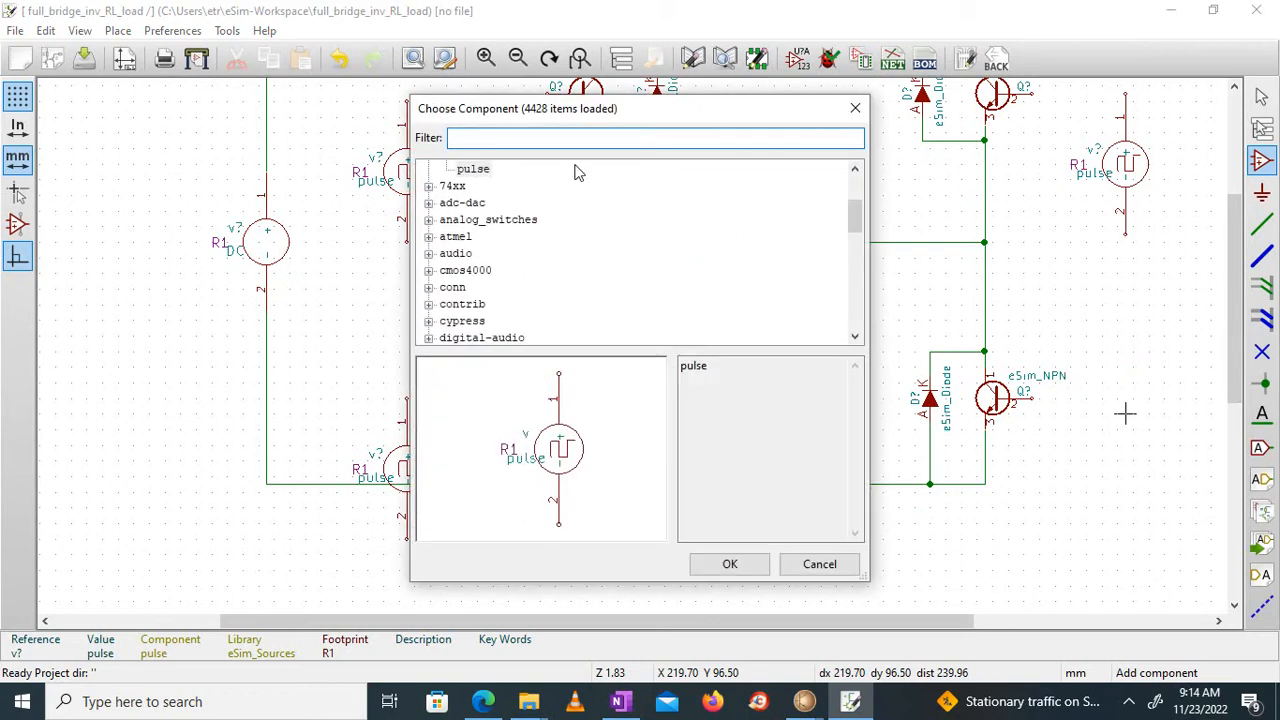
{"action": "left_click", "coordinate": [480, 169]}
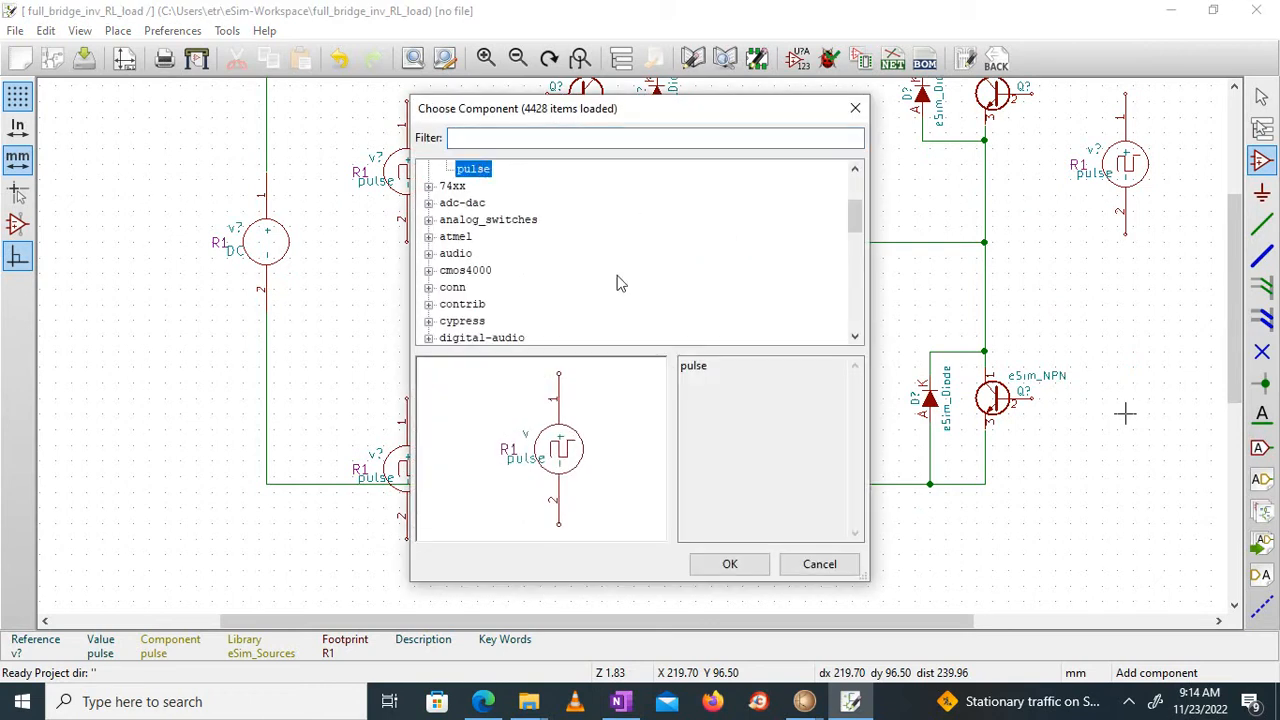
{"action": "left_click", "coordinate": [749, 566]}
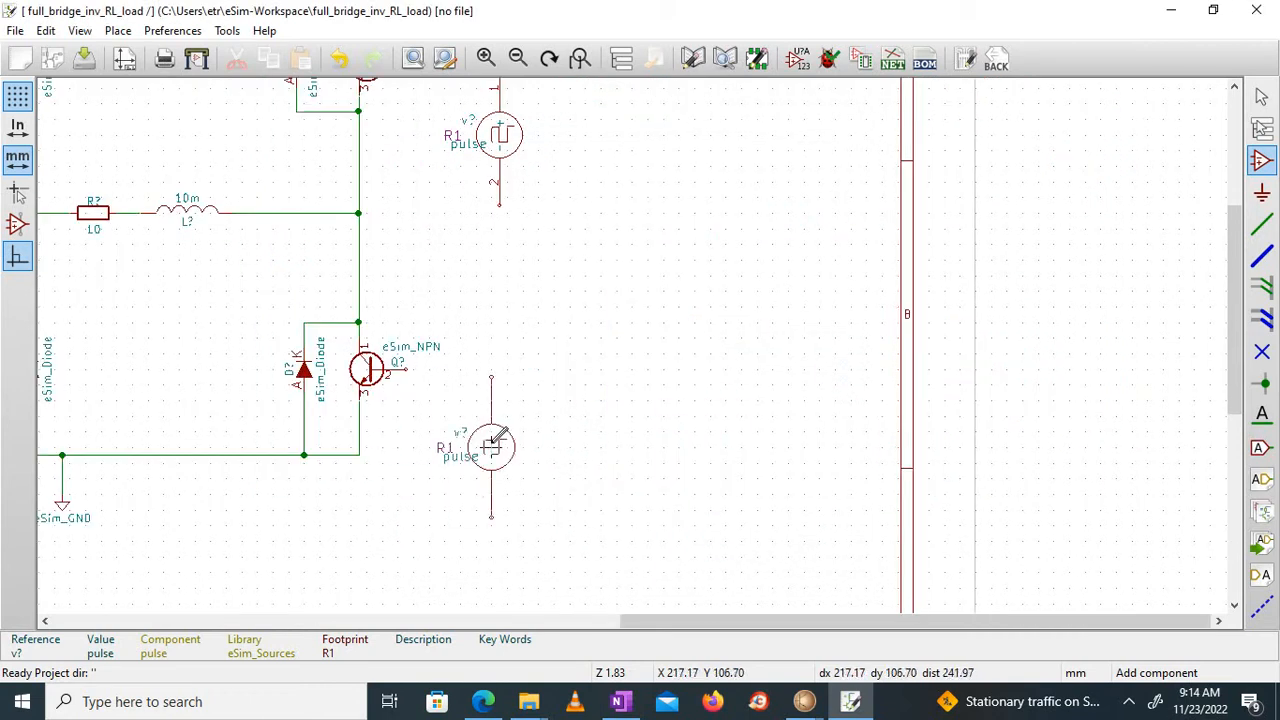
{"action": "left_click", "coordinate": [503, 436]}
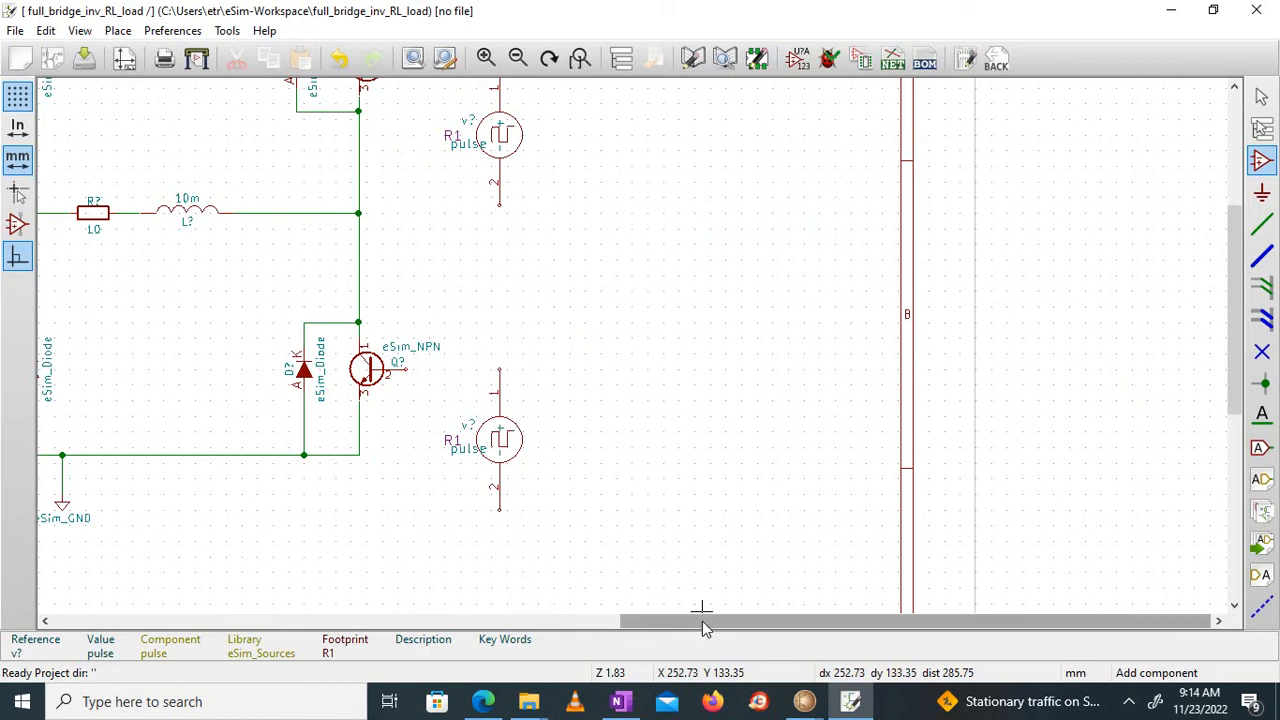
{"action": "left_click_drag", "start_coordinate": [703, 628], "coordinate": [403, 620]}
{"action": "left_click_drag", "start_coordinate": [1236, 306], "coordinate": [1237, 260]}
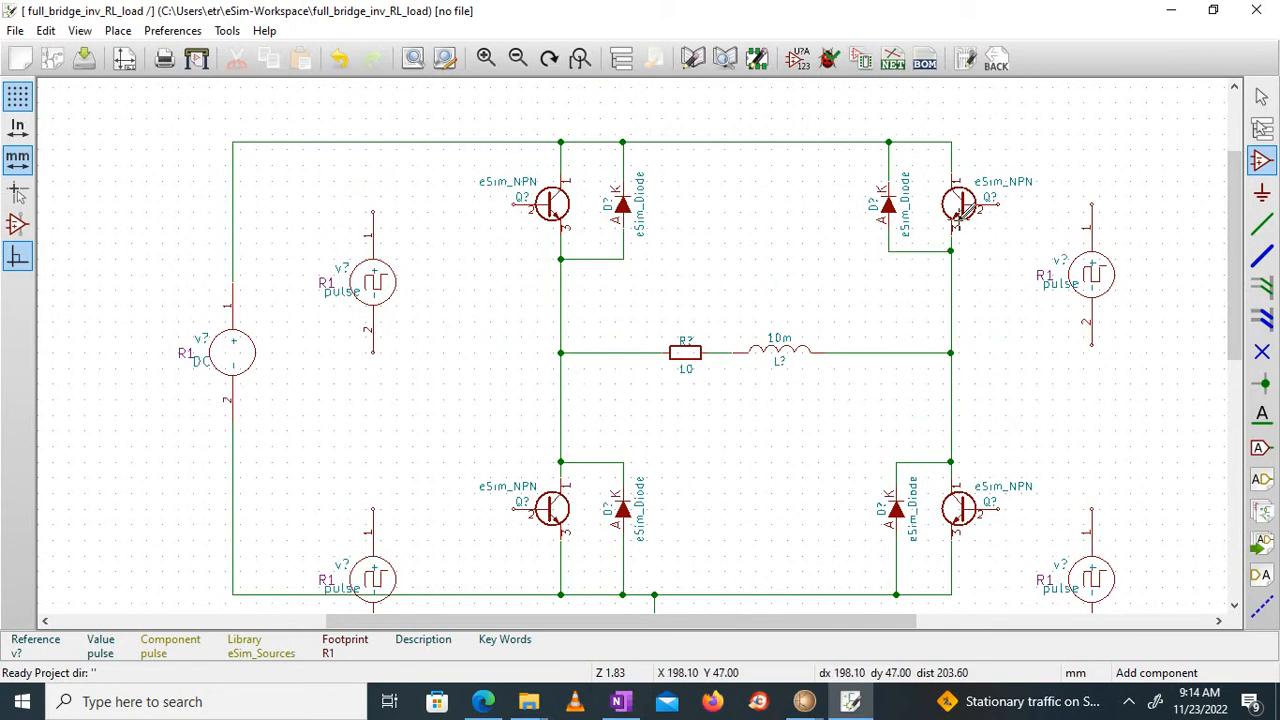
{"action": "left_click", "coordinate": [1259, 228]}
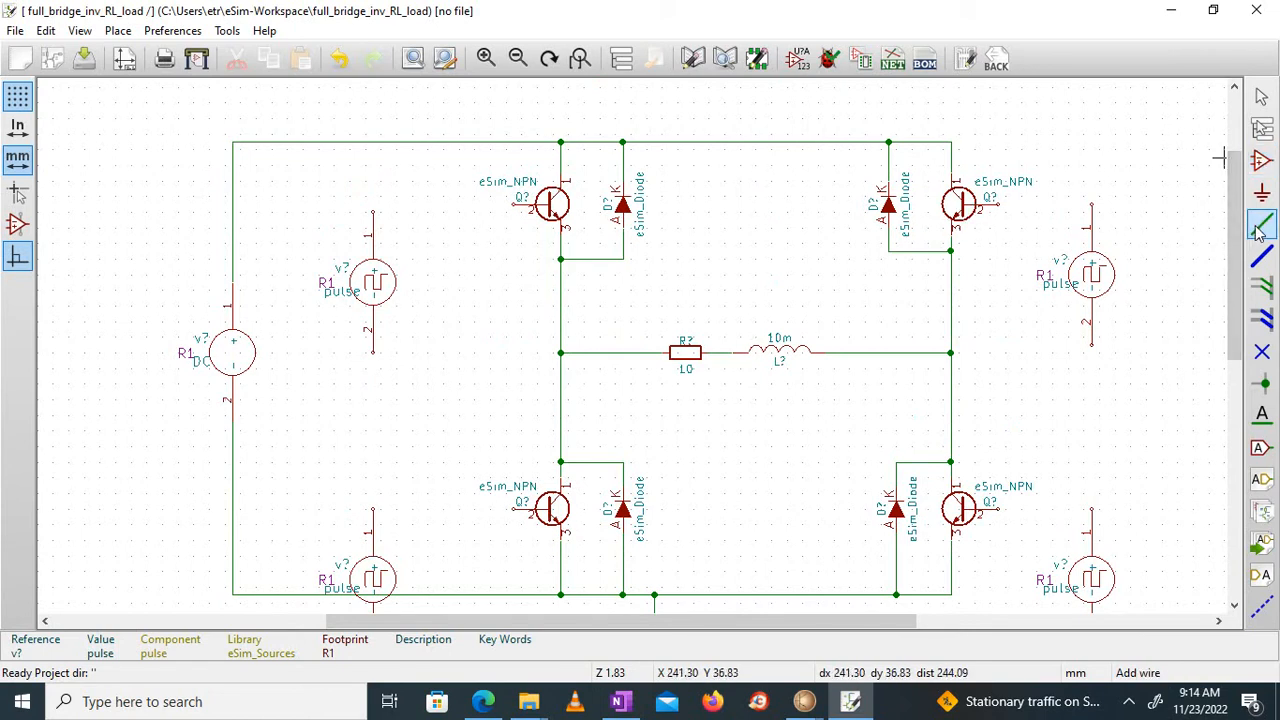
{"action": "left_click_drag", "start_coordinate": [998, 205], "coordinate": [1086, 202]}
{"action": "right_click", "coordinate": [1088, 203]}
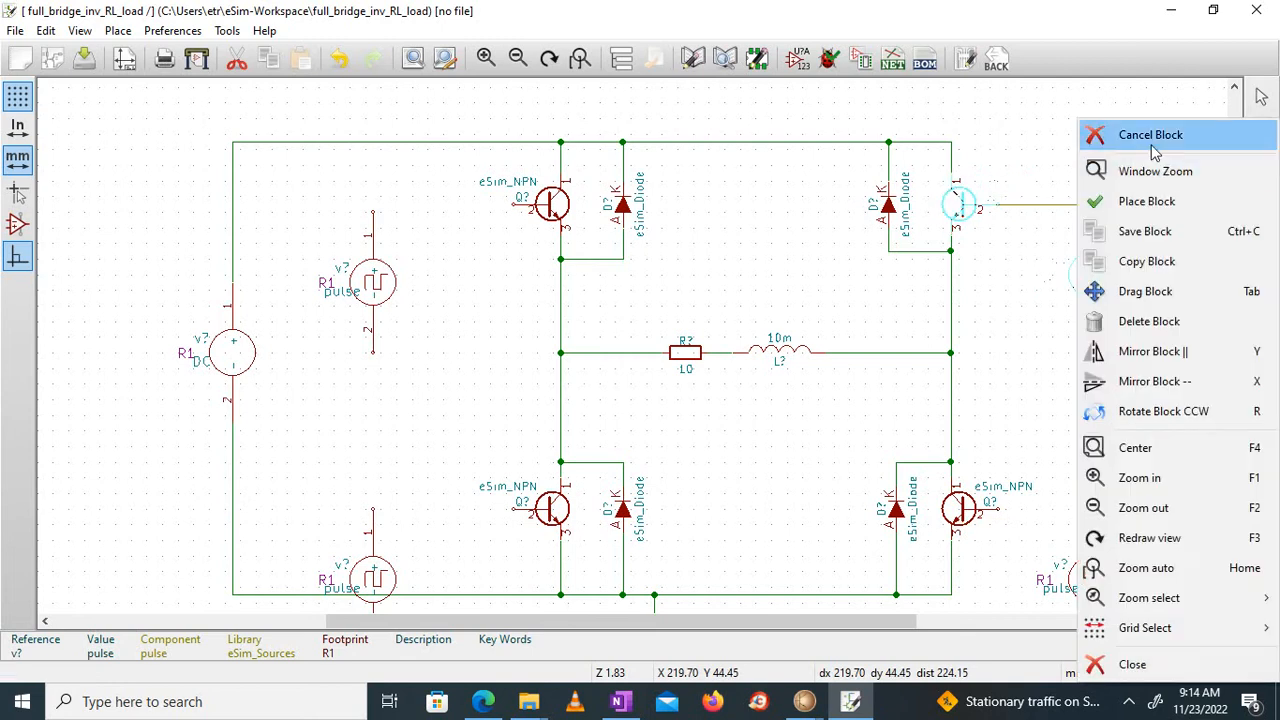
{"action": "left_click", "coordinate": [1090, 136]}
Wire the upper-right pulse source's positive pin to the transistor's base and its negative pin to the emitter wire above the load junction
{"action": "left_click", "coordinate": [999, 205]}
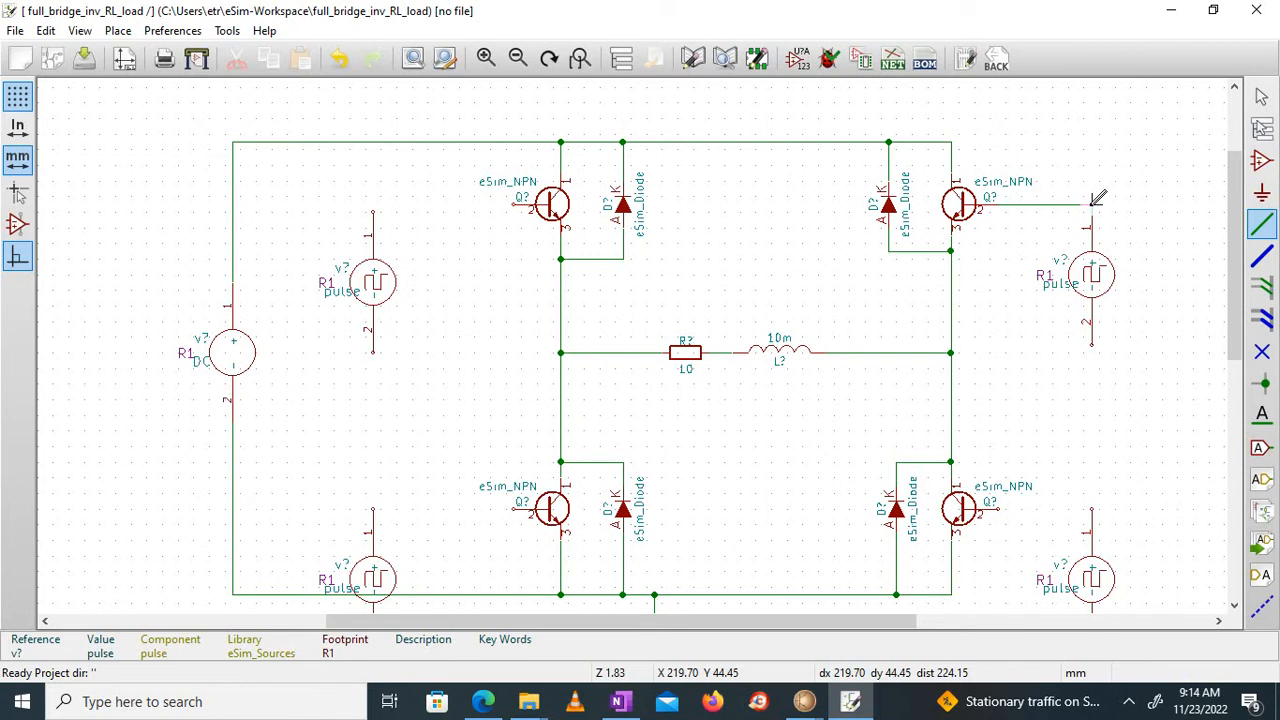
{"action": "left_click", "coordinate": [1091, 212]}
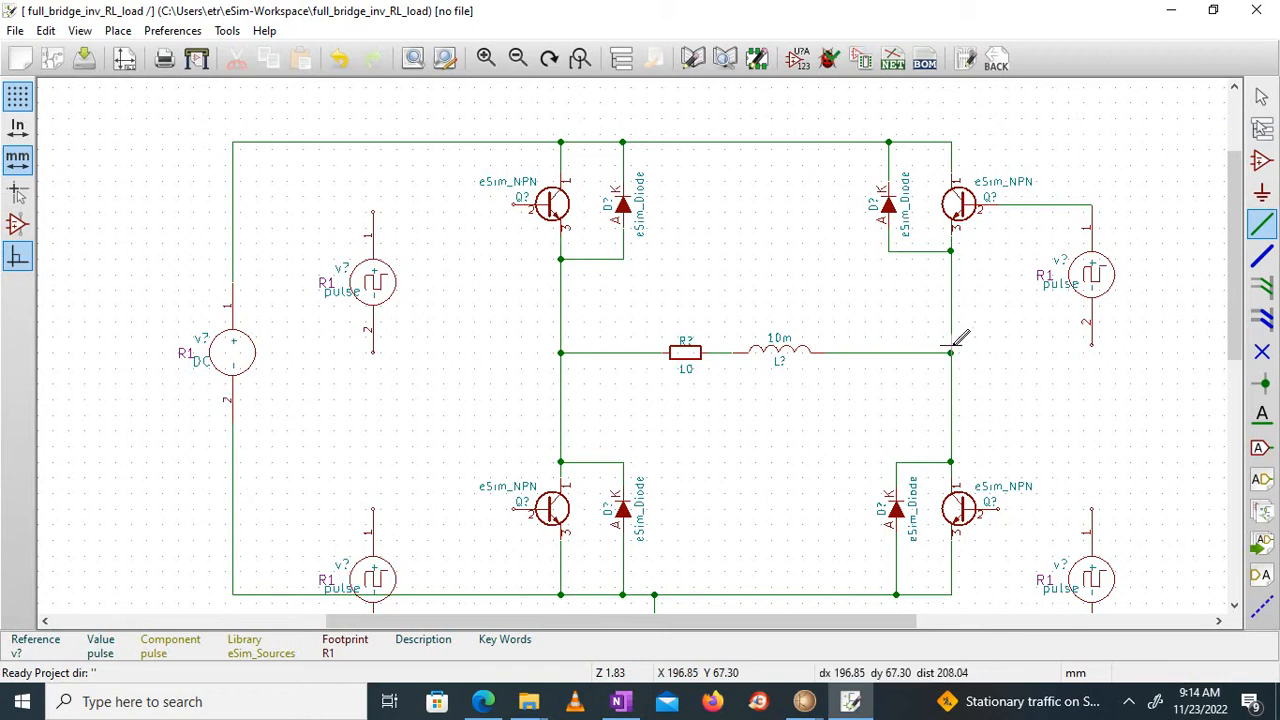
{"action": "left_click", "coordinate": [951, 313]}
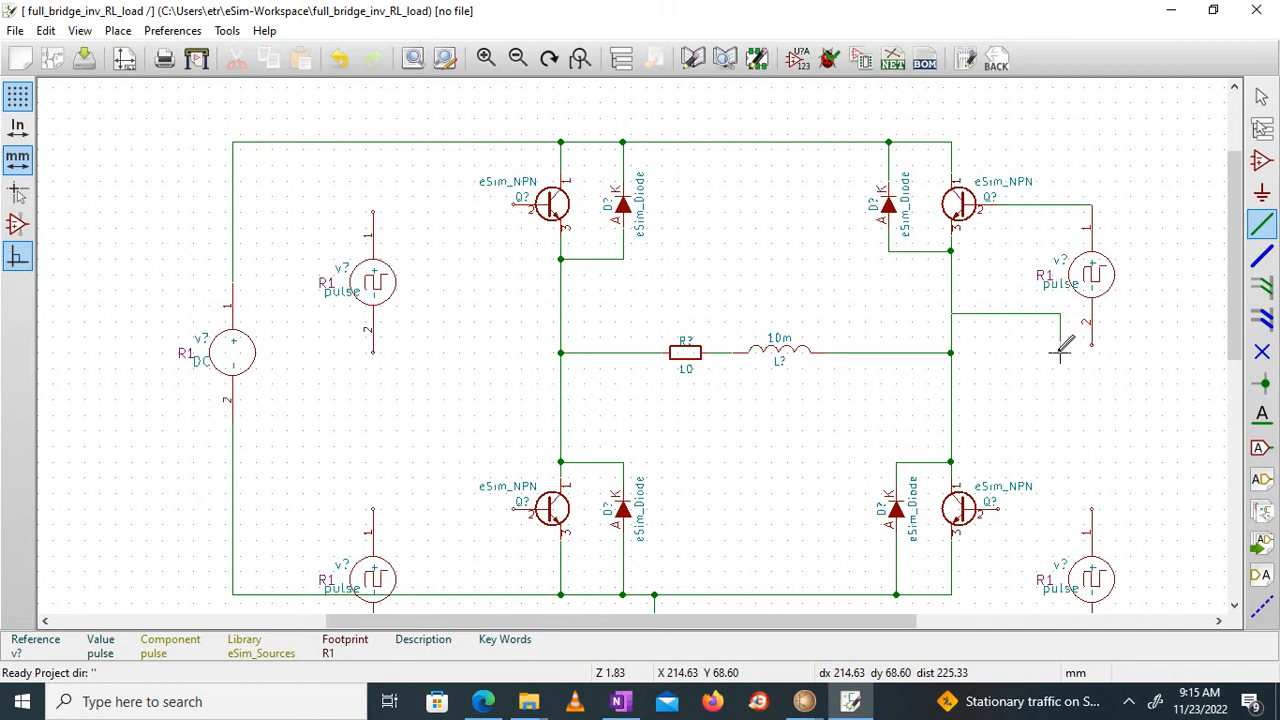
{"action": "left_click", "coordinate": [1091, 345]}
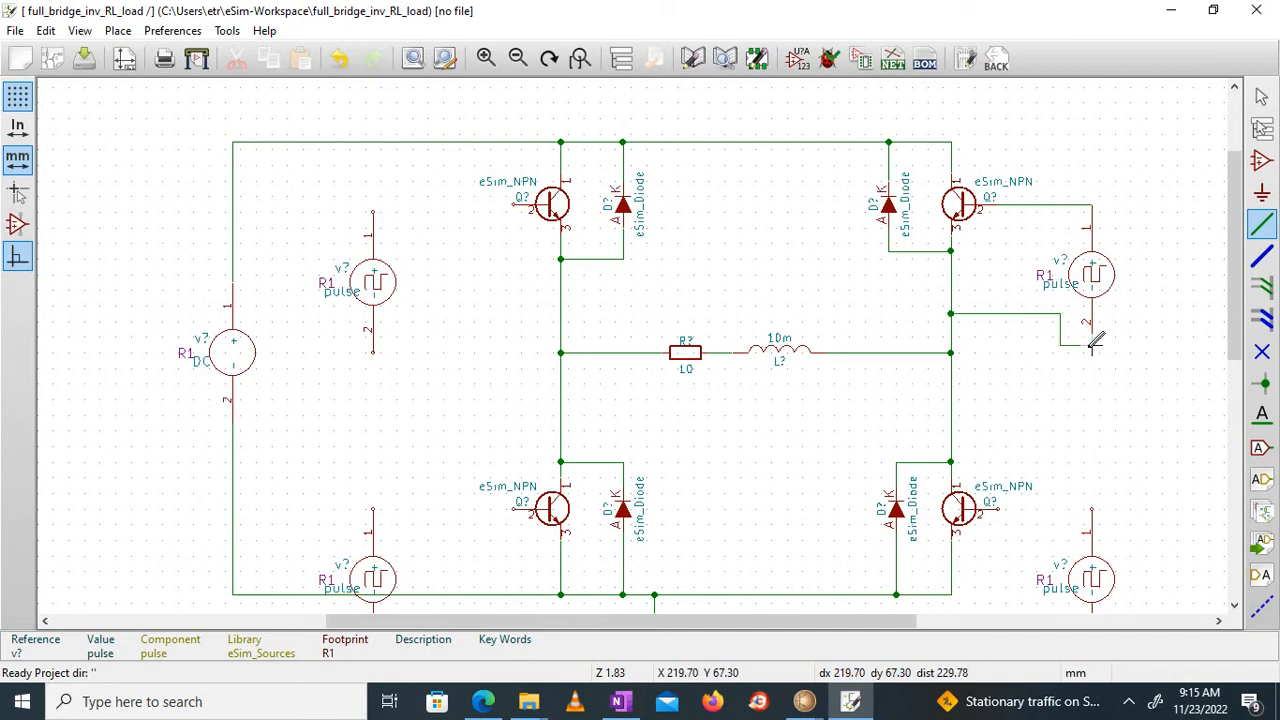
Wire the upper-left pulse source's positive pin to the base of the upper-left transistor
{"action": "left_click", "coordinate": [373, 208]}
{"action": "left_click", "coordinate": [514, 206]}
{"action": "left_click", "coordinate": [373, 350]}
{"action": "left_click", "coordinate": [475, 306]}
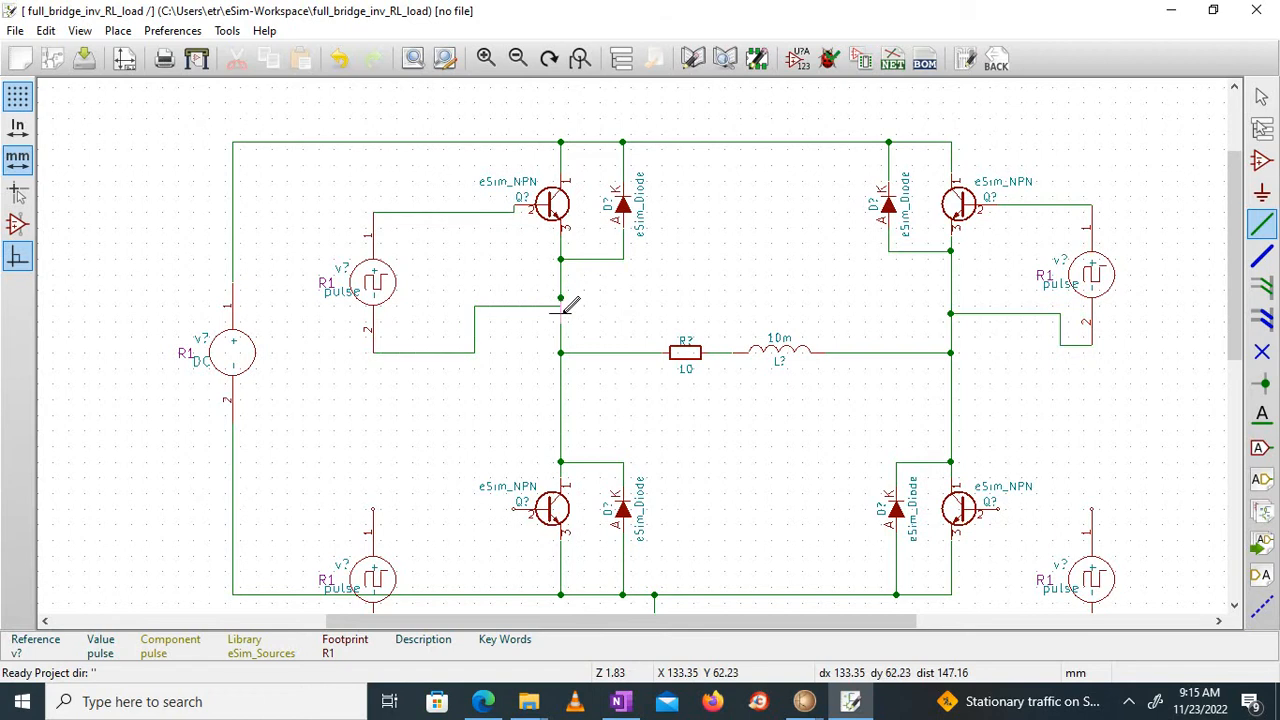
{"action": "left_click", "coordinate": [339, 58]}
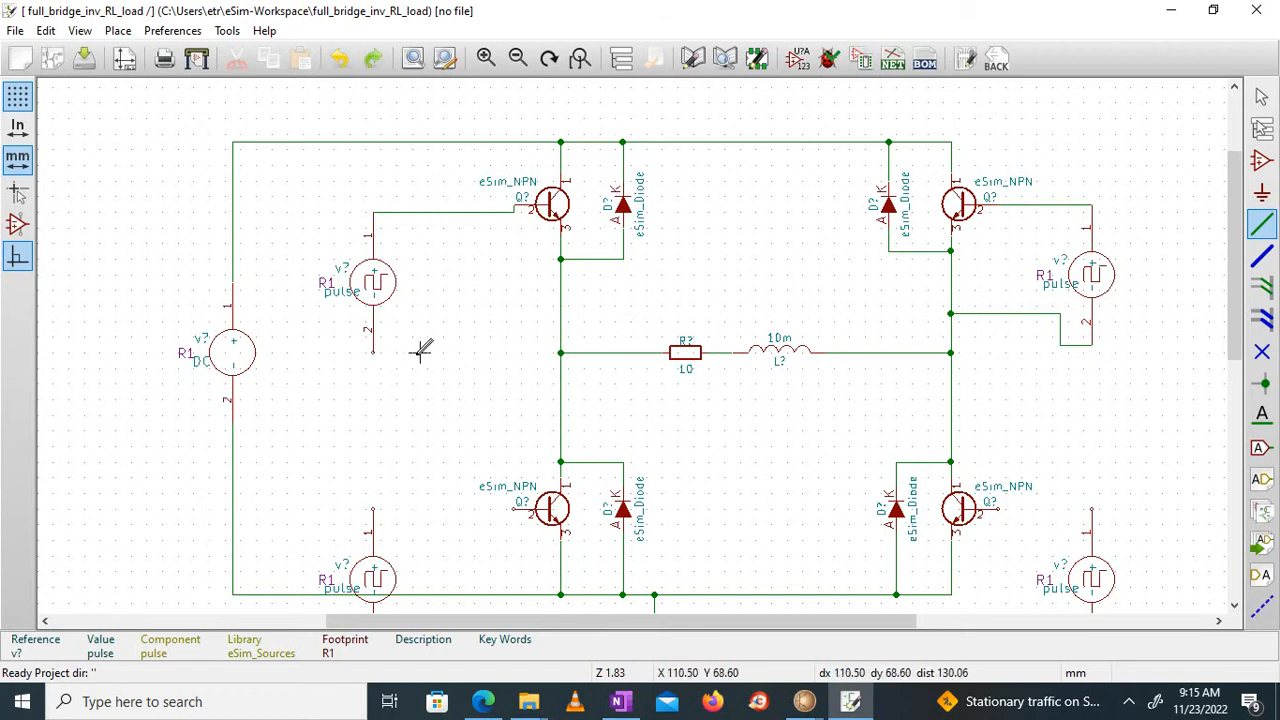
Wire the upper-left pulse source's negative pin to the upper-left transistor's emitter wire, between the diode and load junctions
{"action": "left_click", "coordinate": [373, 352]}
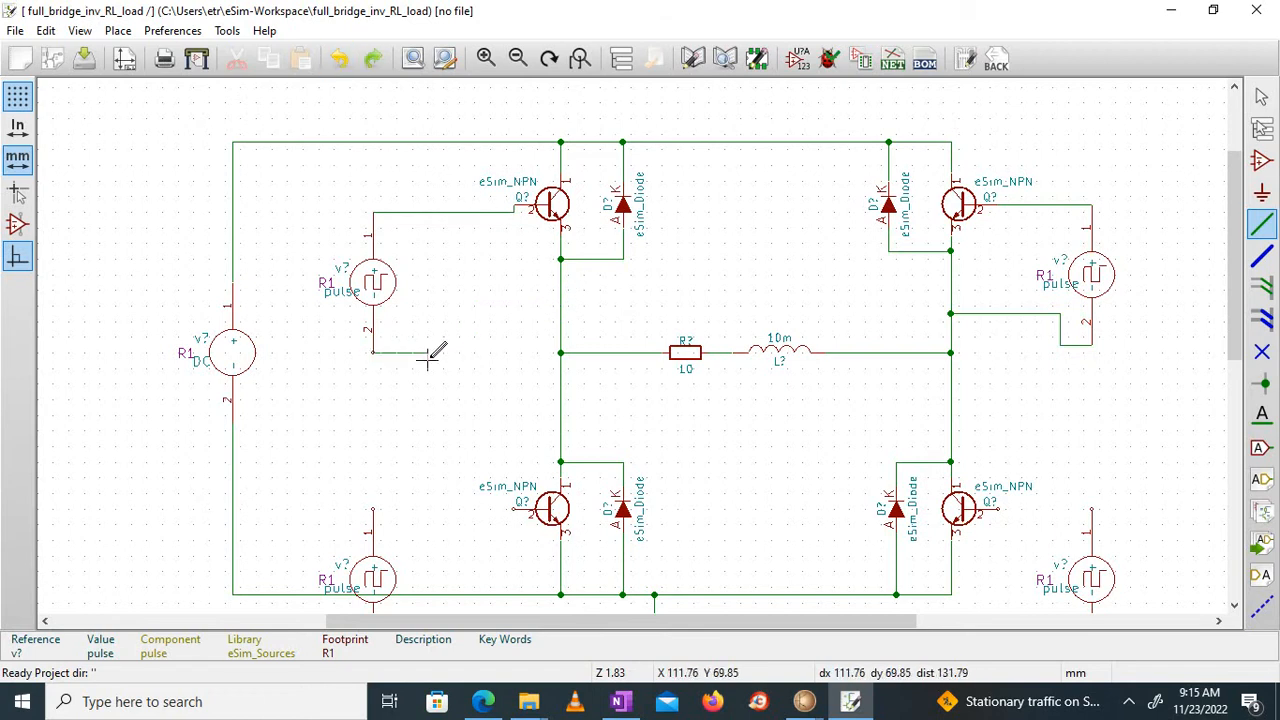
{"action": "left_click", "coordinate": [460, 305]}
{"action": "left_click", "coordinate": [561, 305]}
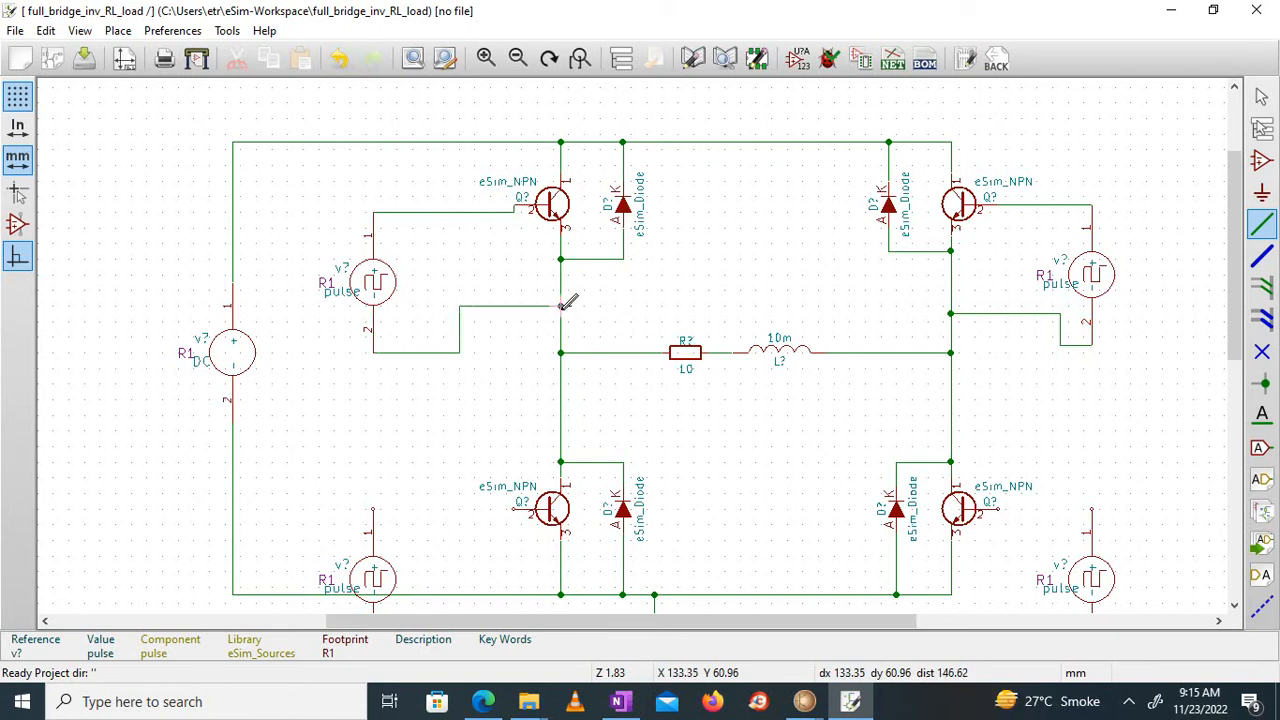
Wire the lower-right pulse source's positive pin to the transistor's base and its negative pin to the lower supply rail
{"action": "scroll", "coordinate": [1230, 275], "scroll_direction": "down", "scroll_amount": 4}
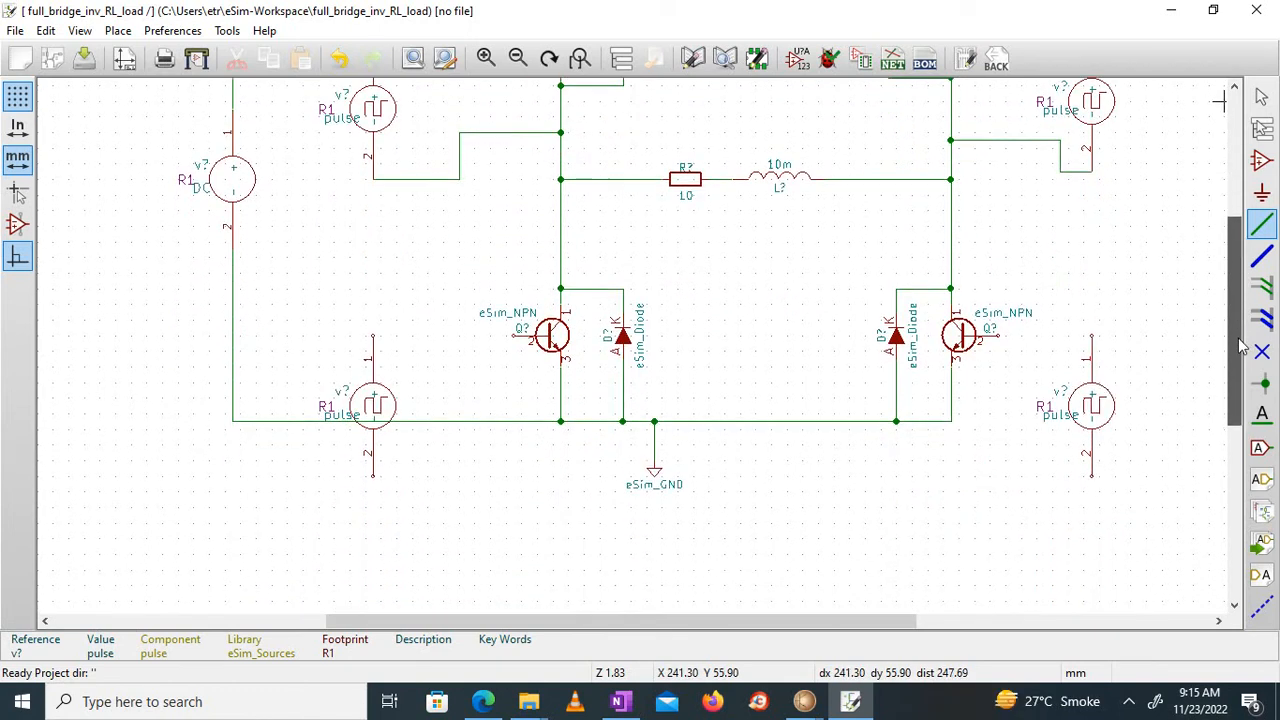
{"action": "left_click", "coordinate": [1093, 297]}
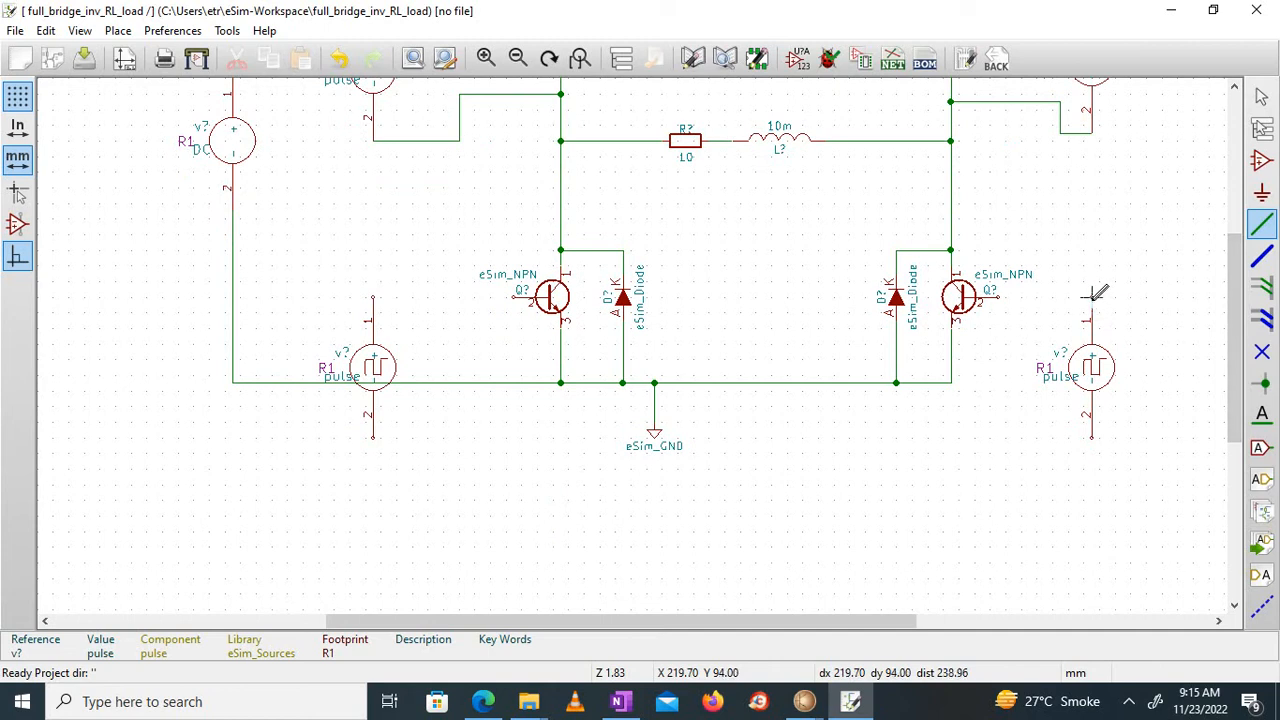
{"action": "left_click", "coordinate": [986, 297]}
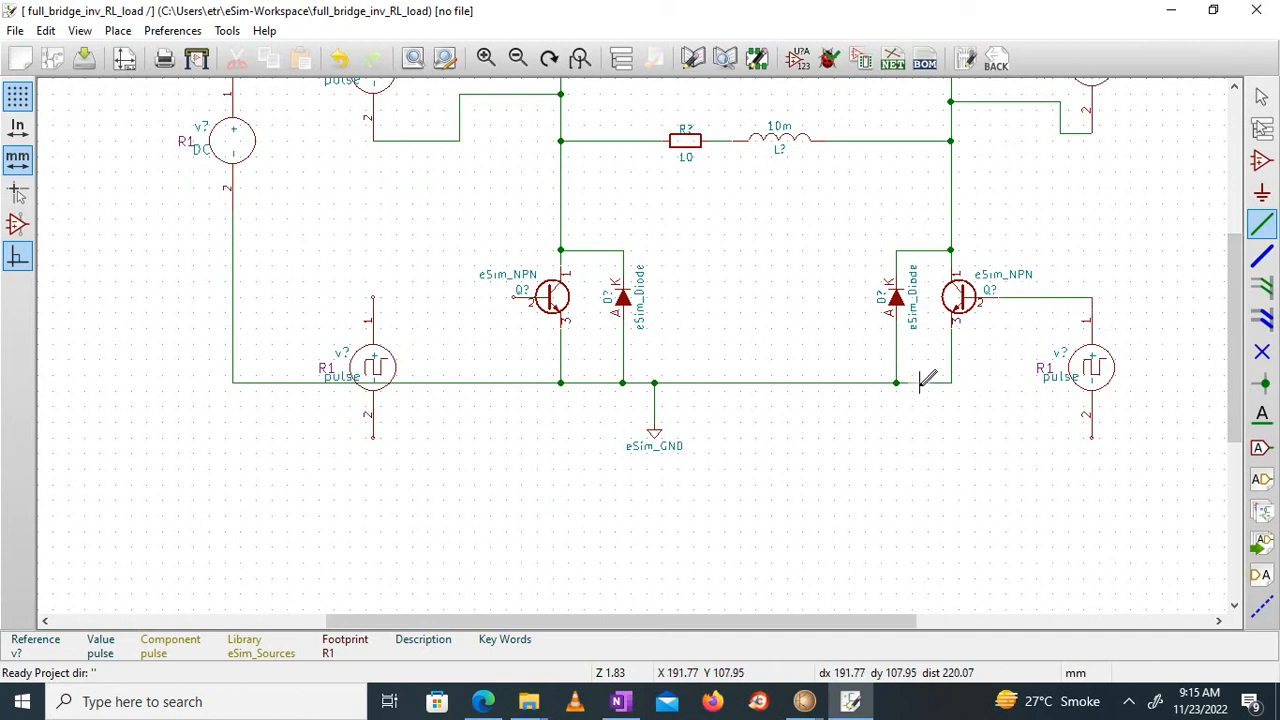
{"action": "left_click", "coordinate": [1092, 438]}
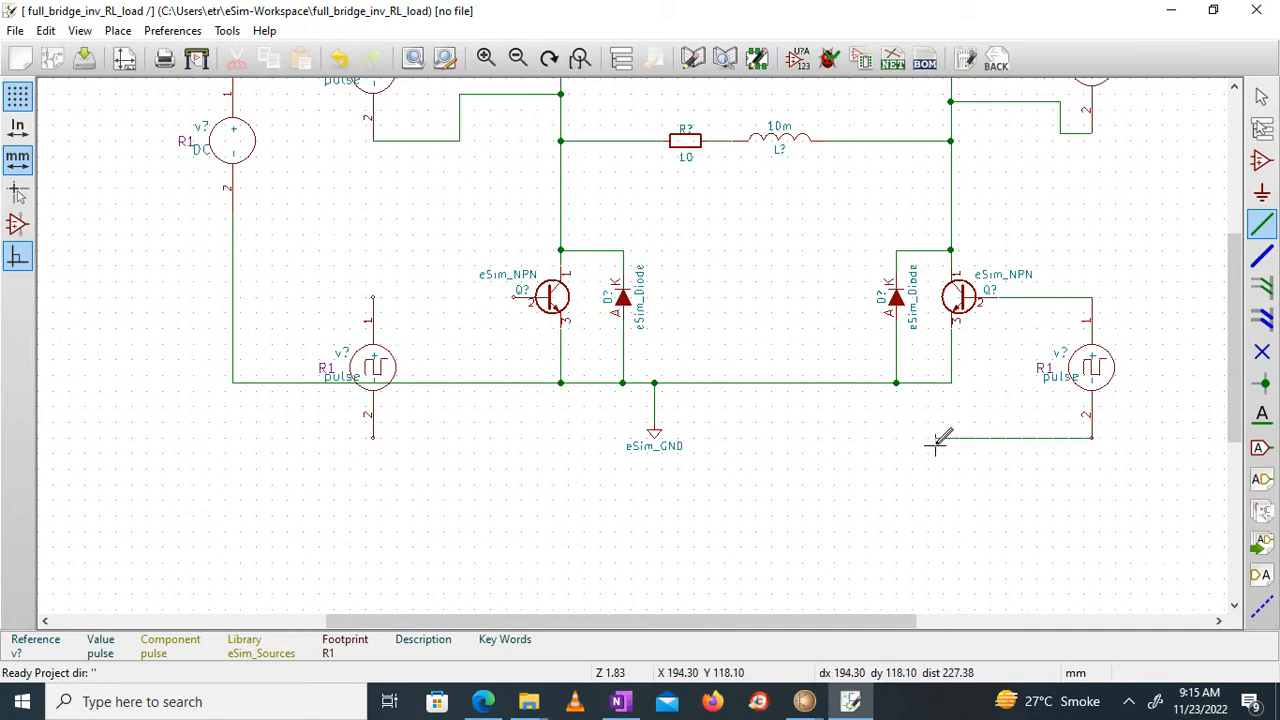
{"action": "left_click", "coordinate": [928, 382]}
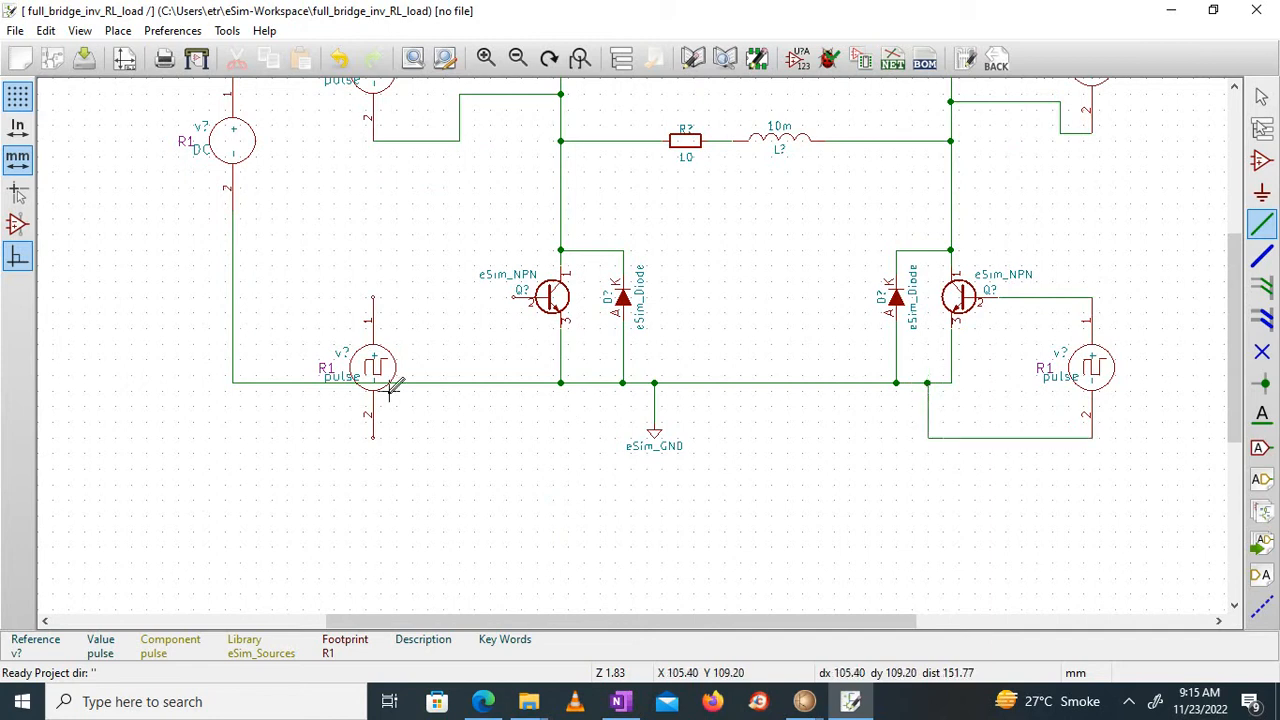
Wire the lower-left pulse source's positive pin to the lower-left transistor's base and its negative pin to the lower supply rail
{"action": "left_click", "coordinate": [373, 297]}
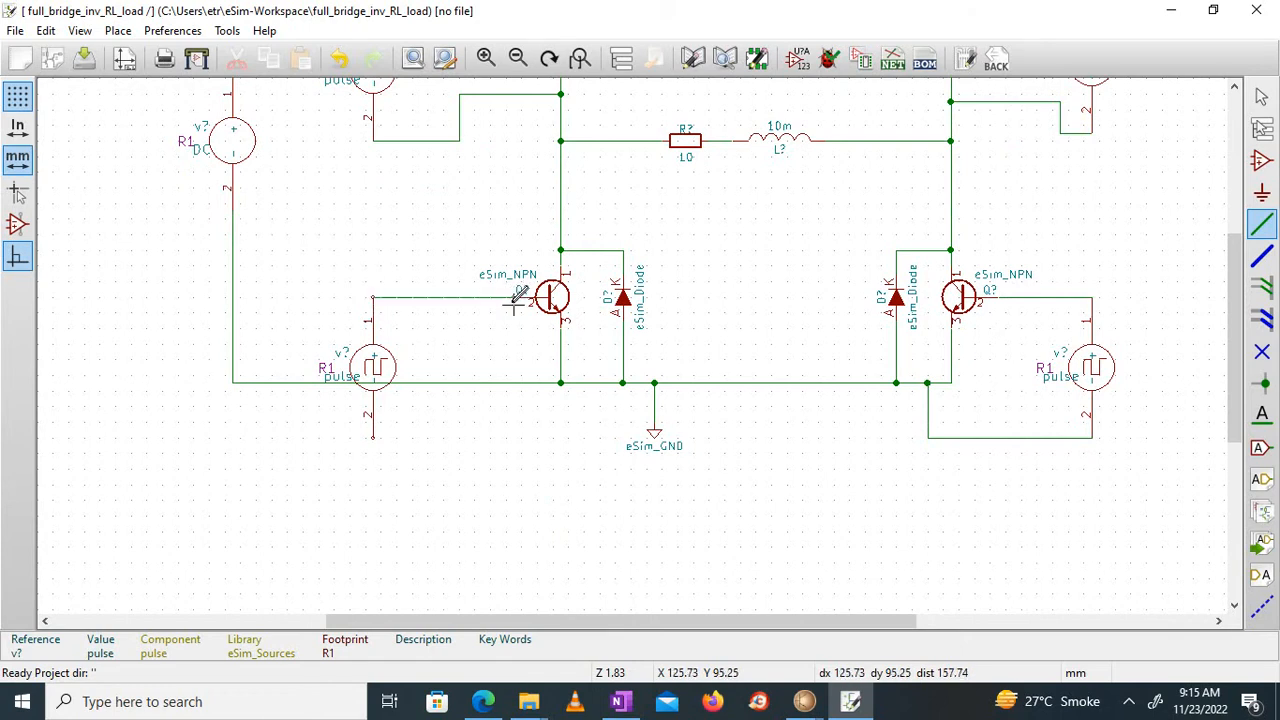
{"action": "left_click", "coordinate": [518, 297]}
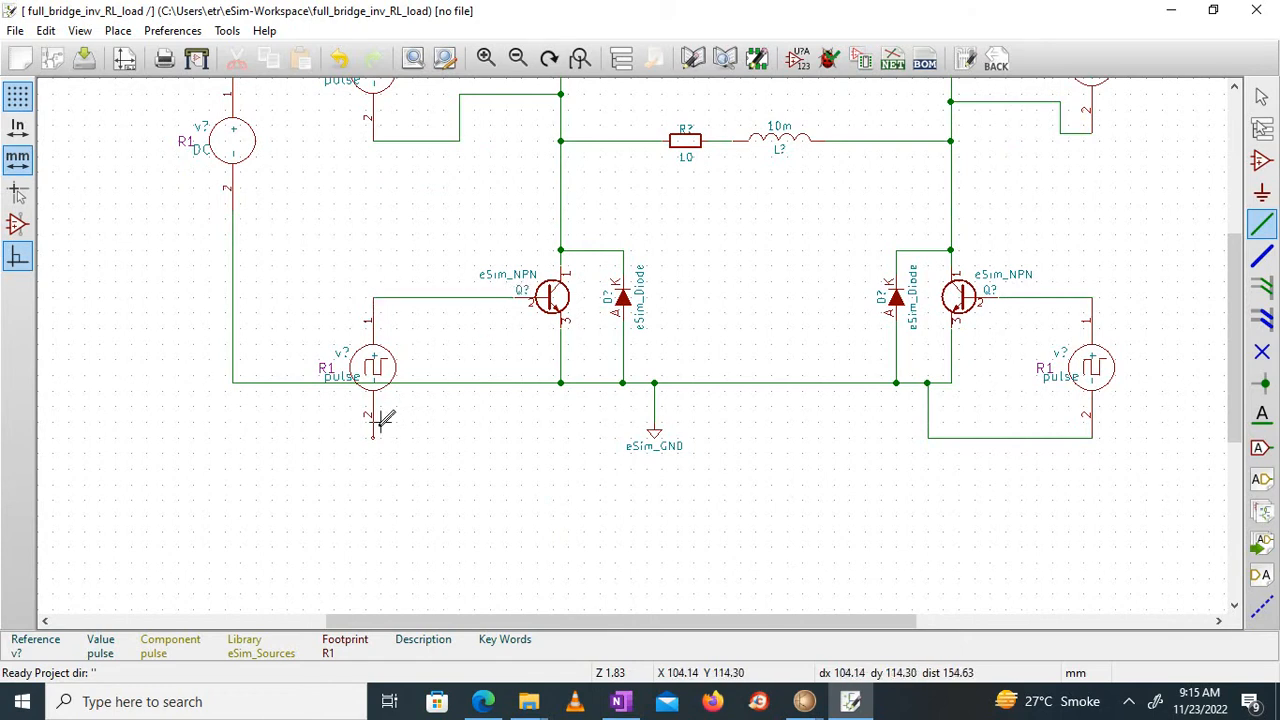
{"action": "left_click", "coordinate": [373, 437]}
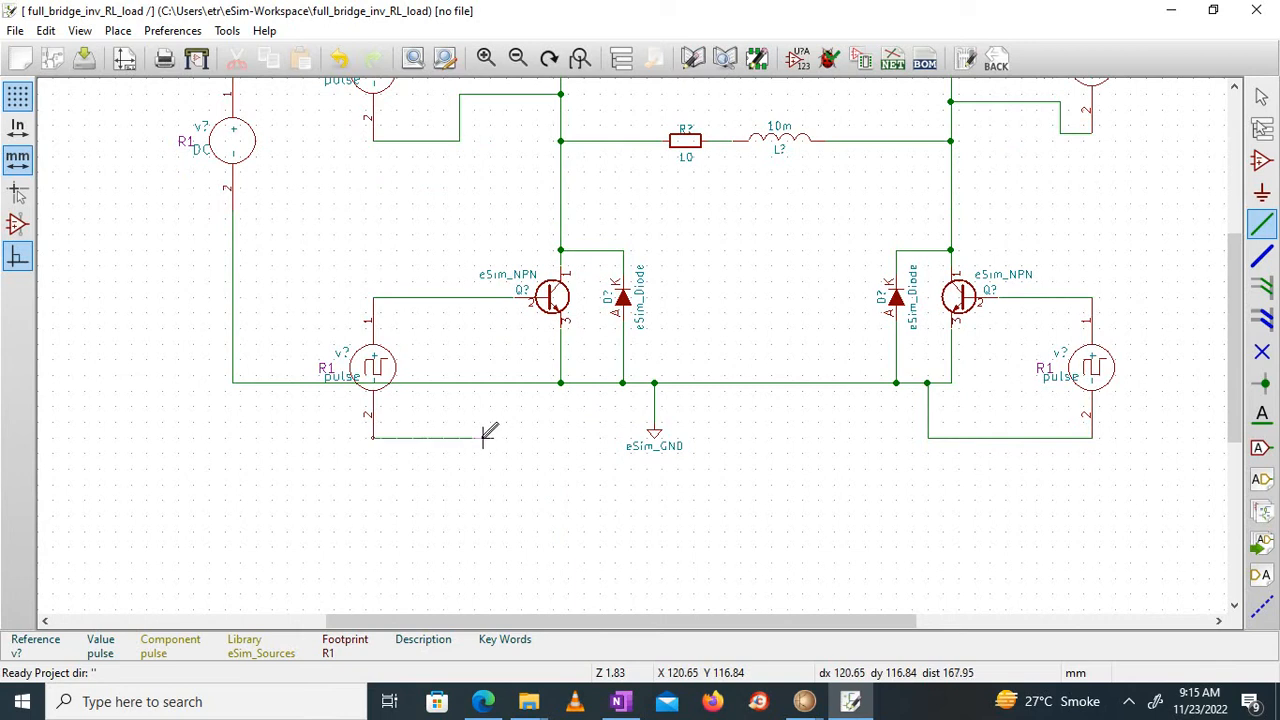
{"action": "left_click", "coordinate": [483, 381]}
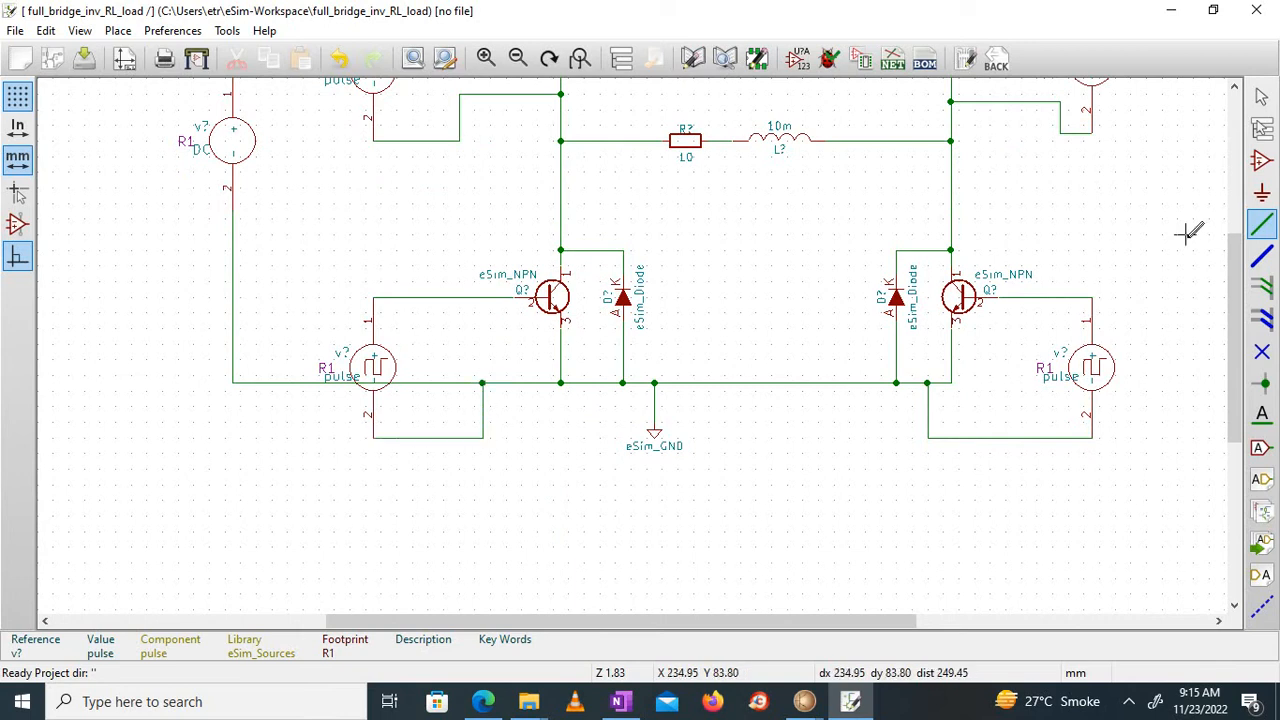
Place an input-shaped global label named "in" to the left of the DC source's upper wire
{"action": "scroll", "coordinate": [1235, 280], "scroll_direction": "up", "scroll_amount": 1}
{"action": "left_click_drag", "start_coordinate": [1235, 280], "coordinate": [1233, 202]}
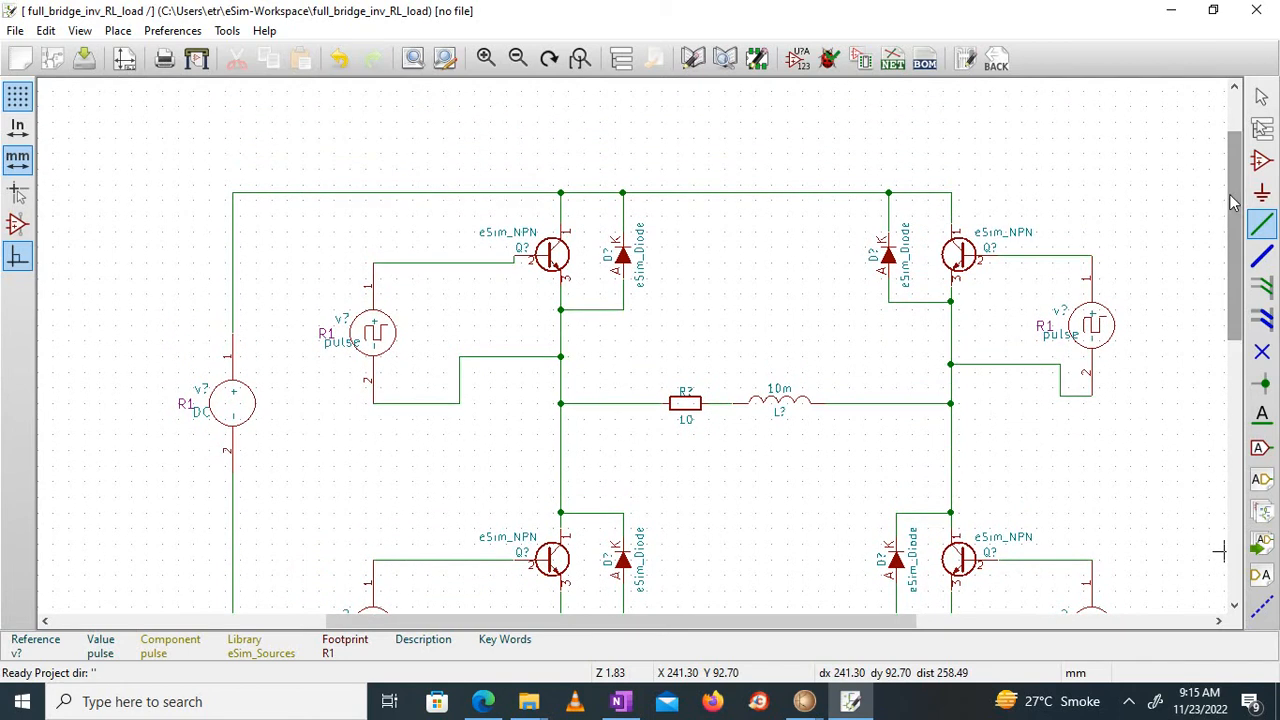
{"action": "left_click_drag", "start_coordinate": [468, 626], "coordinate": [433, 633]}
{"action": "left_click", "coordinate": [1262, 447]}
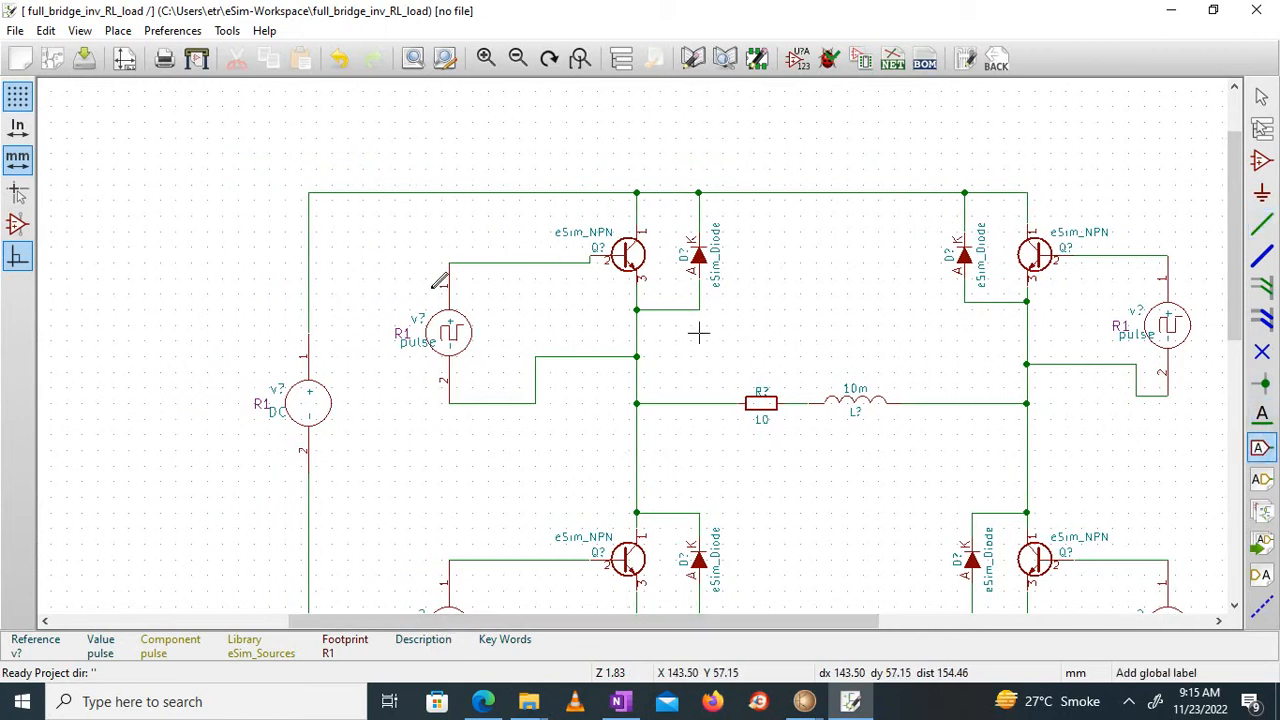
{"action": "left_click", "coordinate": [185, 290]}
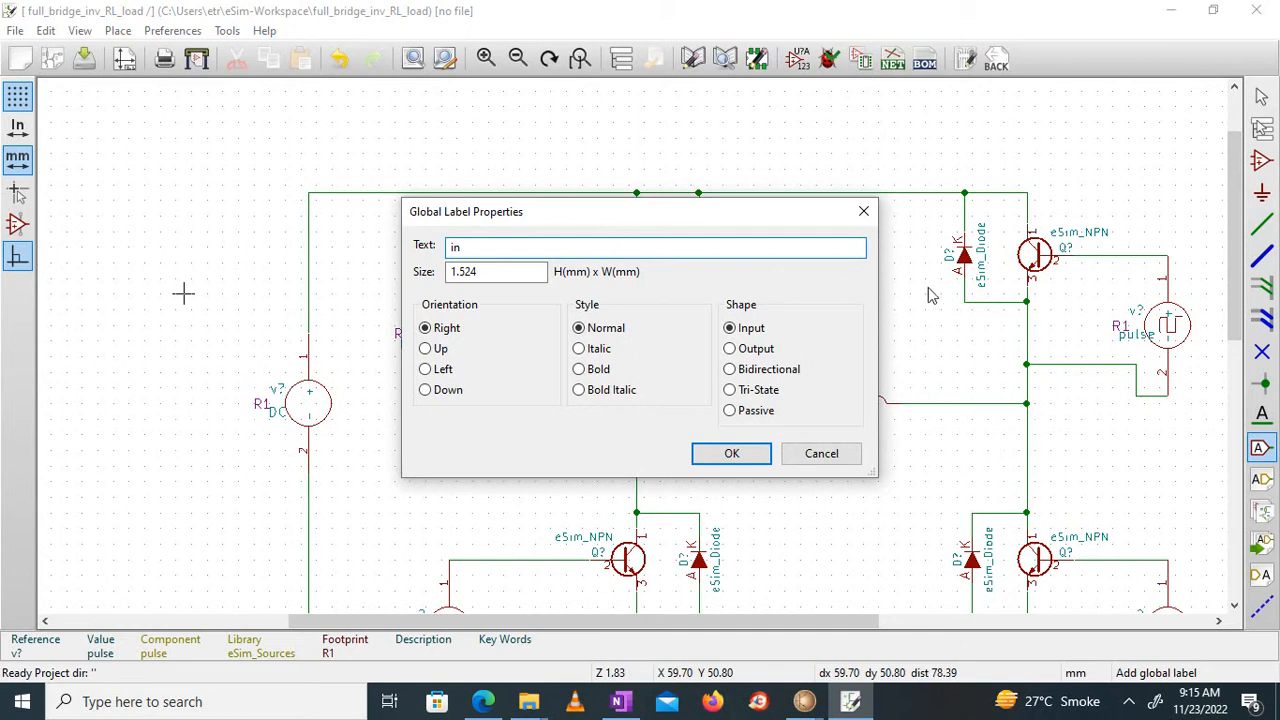
{"action": "type", "text": "in"}
{"action": "left_click", "coordinate": [755, 453]}
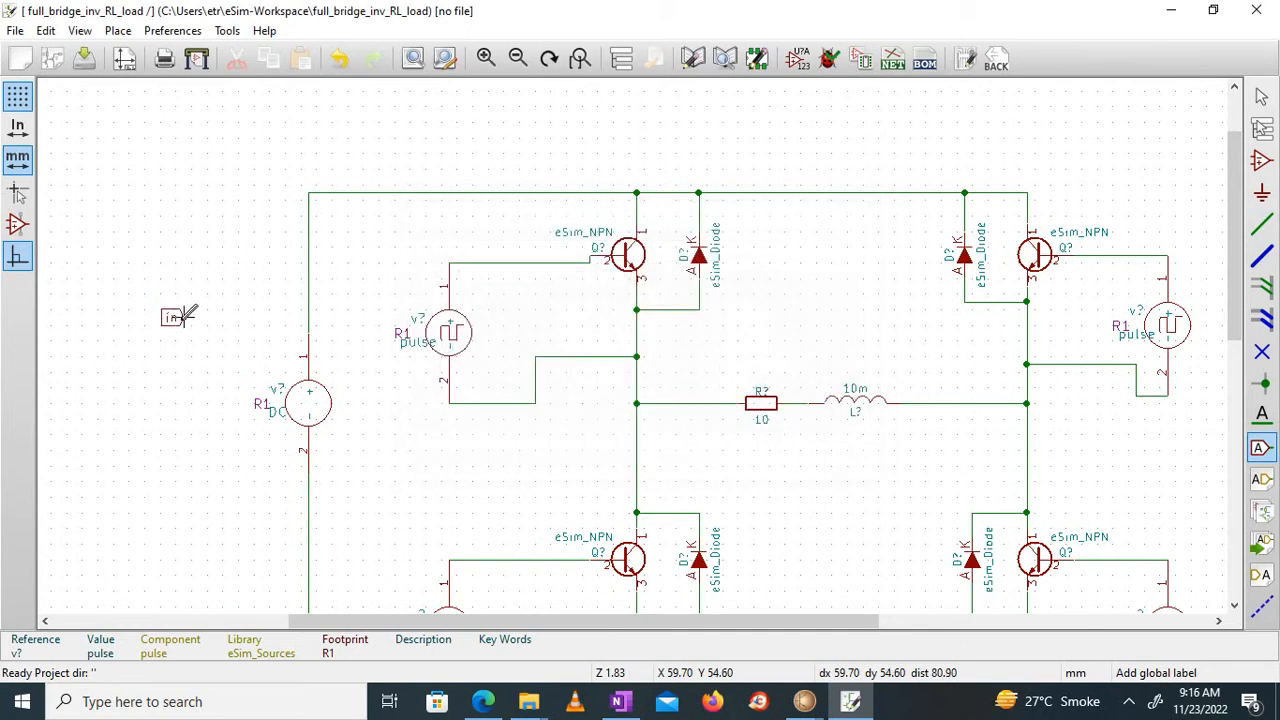
{"action": "left_click", "coordinate": [233, 308]}
Wire the "in" label to the vertical wire above the DC source's positive pin
{"action": "left_click", "coordinate": [1262, 224]}
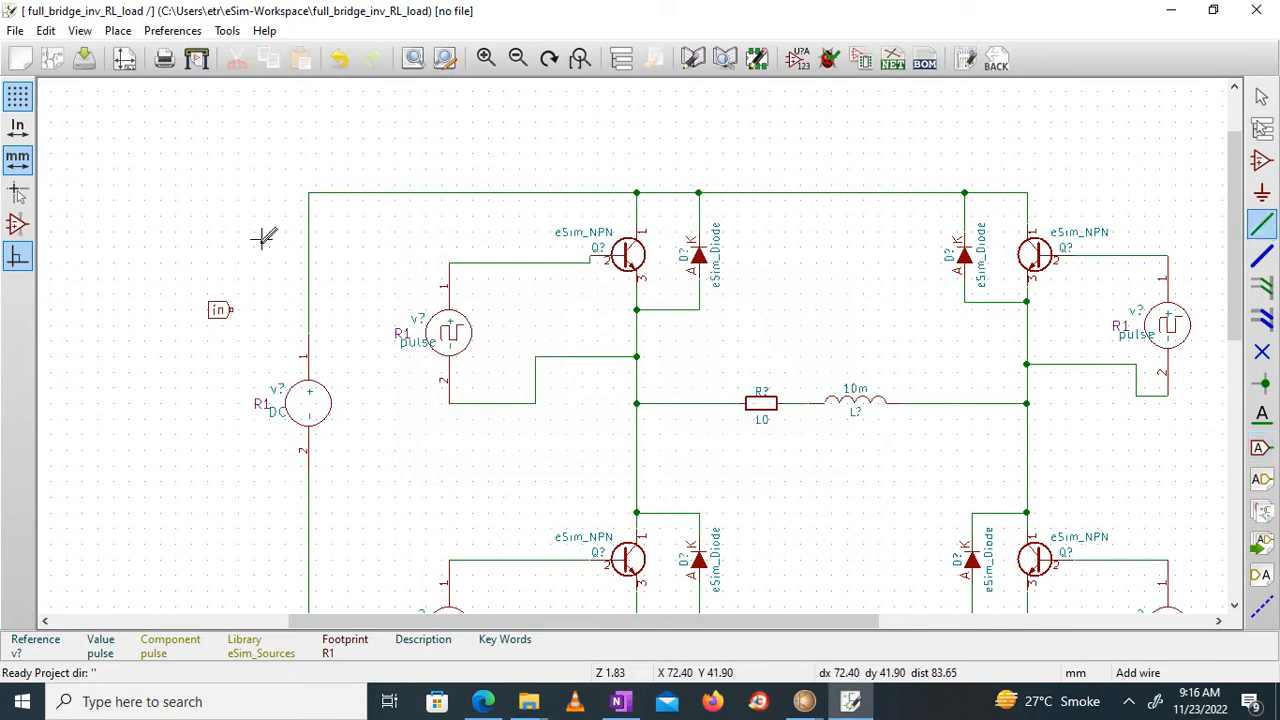
{"action": "left_click", "coordinate": [233, 308]}
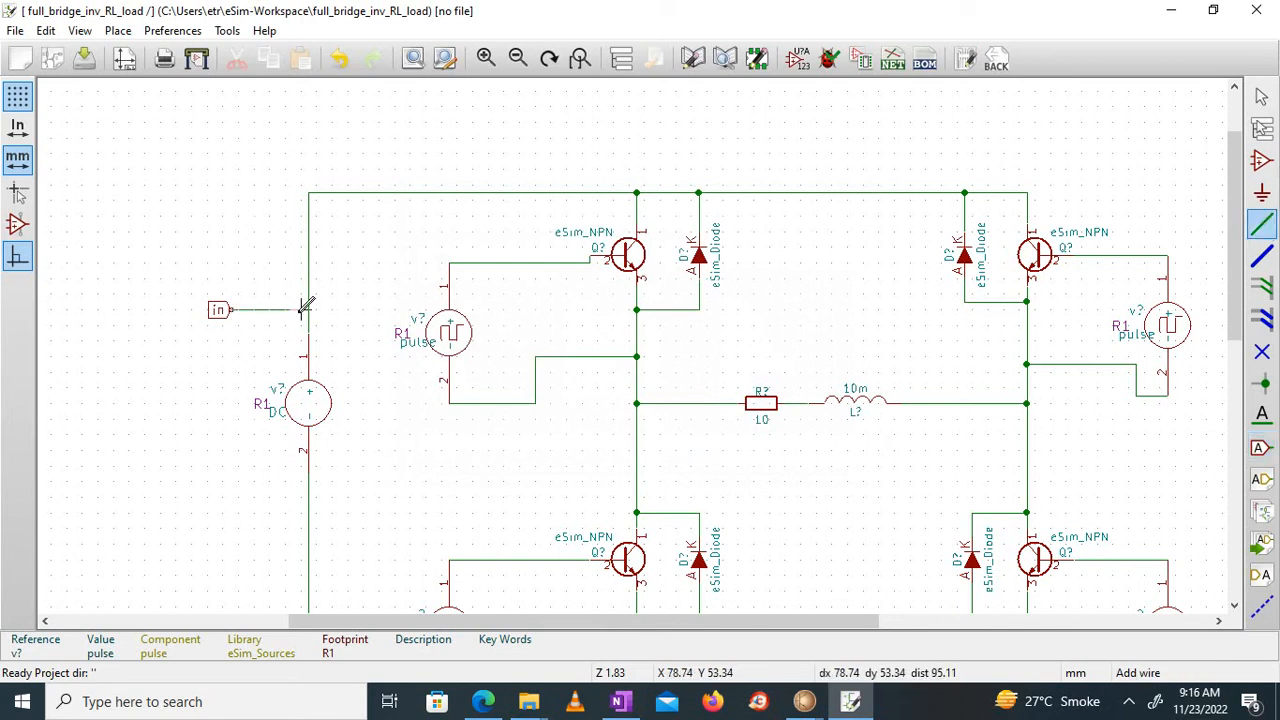
{"action": "left_click", "coordinate": [310, 308]}
Place a plot_v1 voltage probe from the eSim_Plot library just above the "in" label
{"action": "left_click", "coordinate": [1262, 160]}
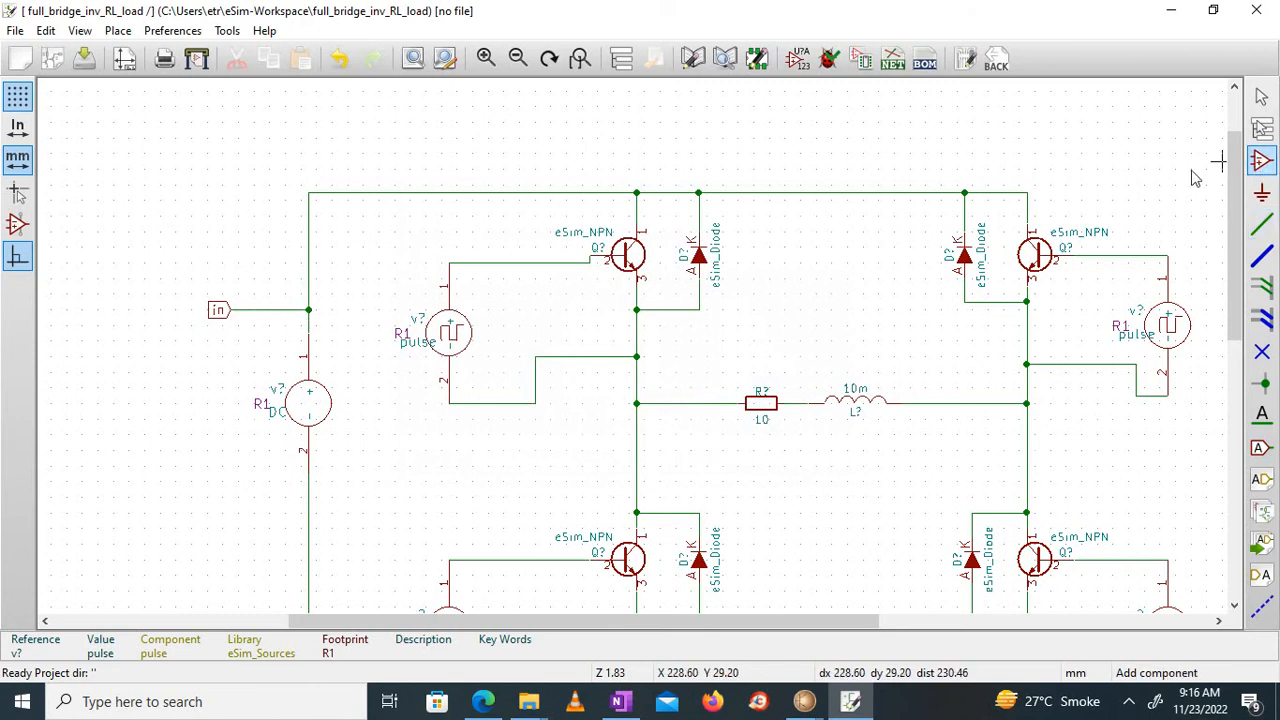
{"action": "left_click", "coordinate": [154, 196]}
{"action": "type", "text": "plot"}
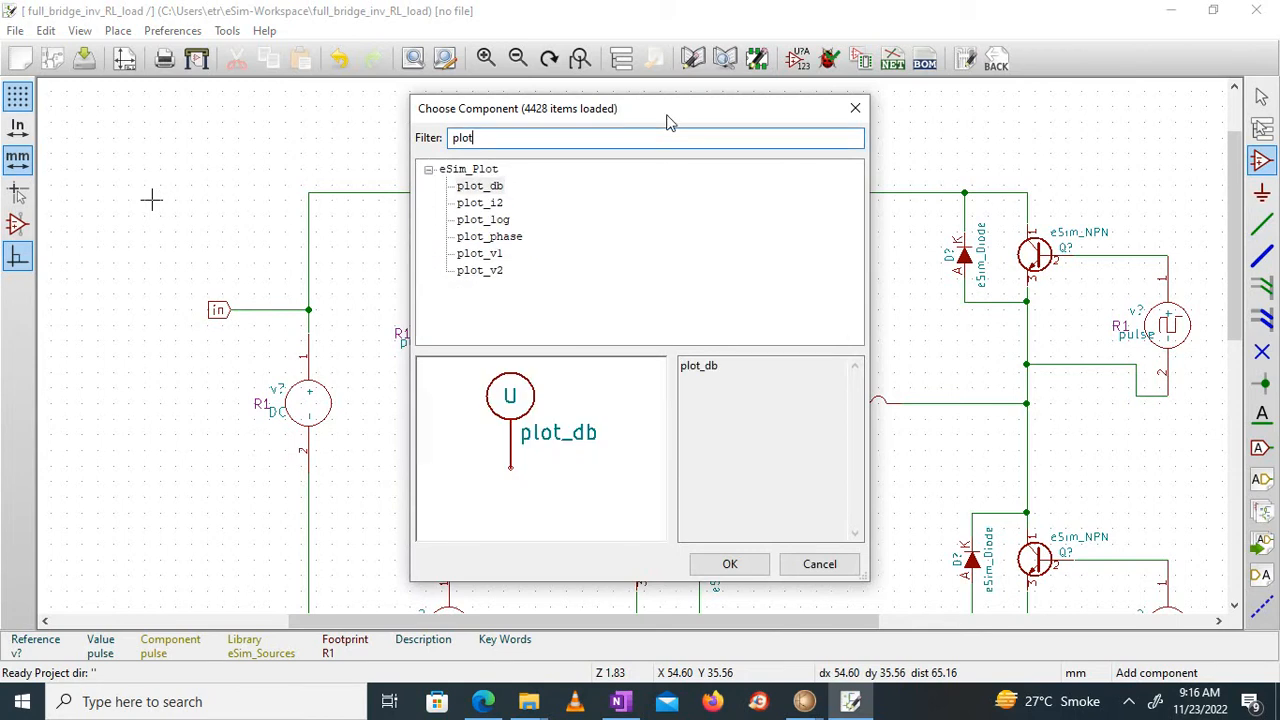
{"action": "left_click", "coordinate": [485, 255]}
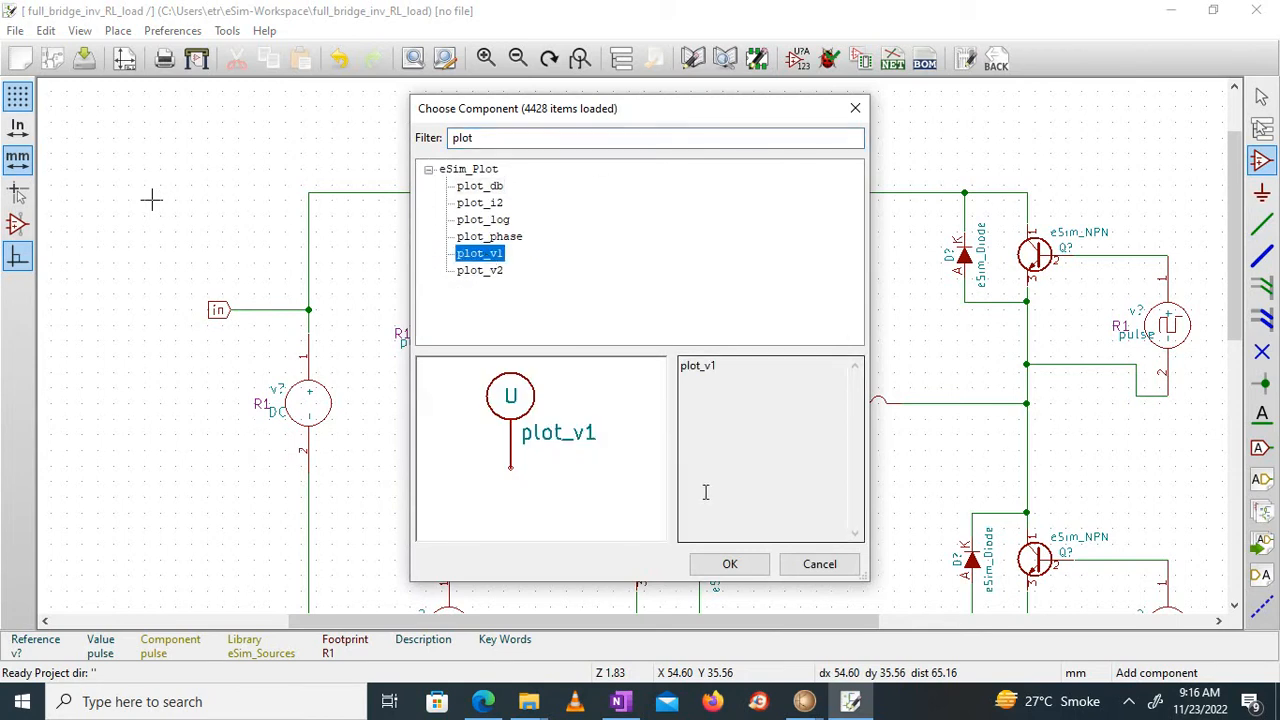
{"action": "left_click", "coordinate": [726, 565]}
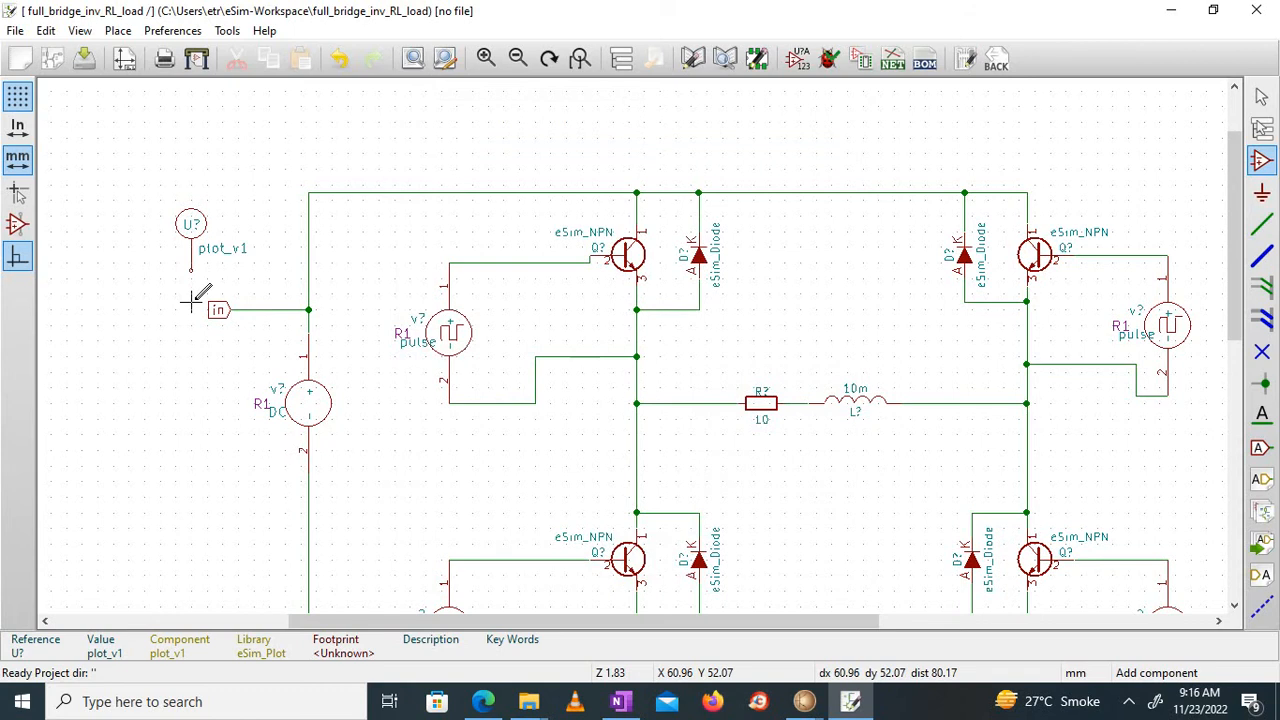
Wire the plot_v1 probe to the DC source's positive wire, above the "in" label's junction
{"action": "left_click", "coordinate": [1262, 224]}
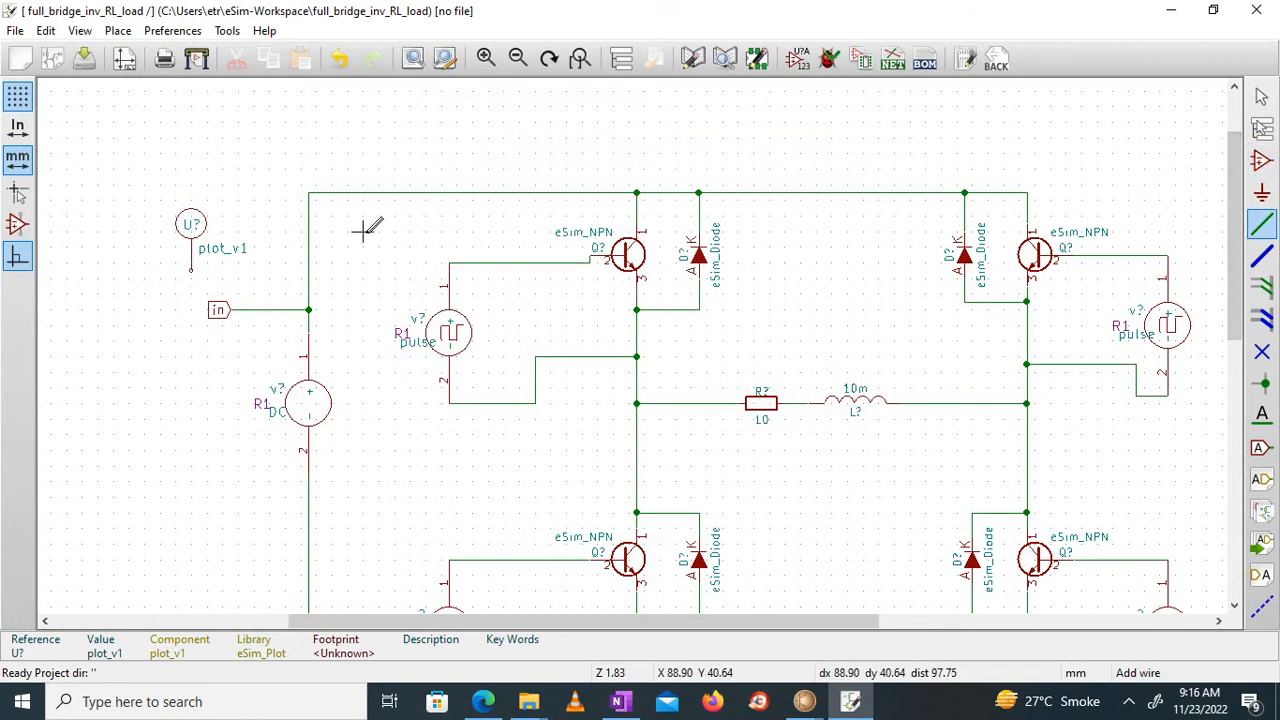
{"action": "left_click", "coordinate": [191, 269]}
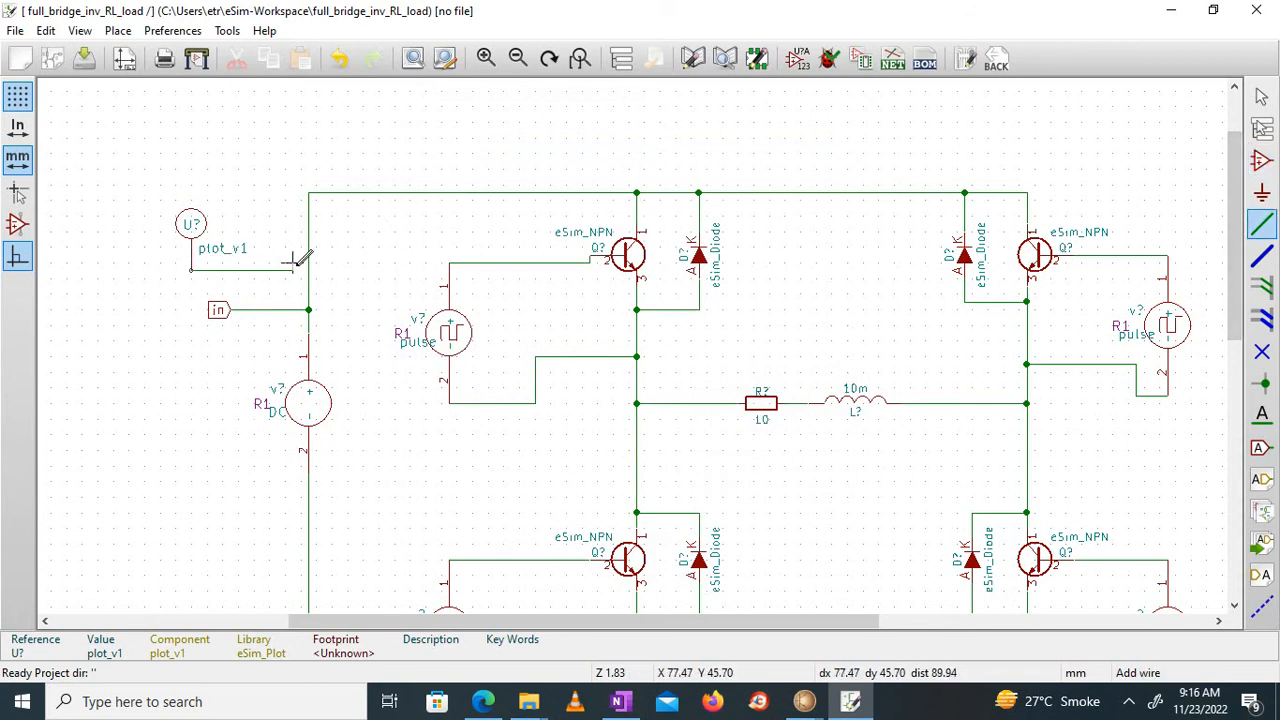
{"action": "left_click", "coordinate": [308, 270]}
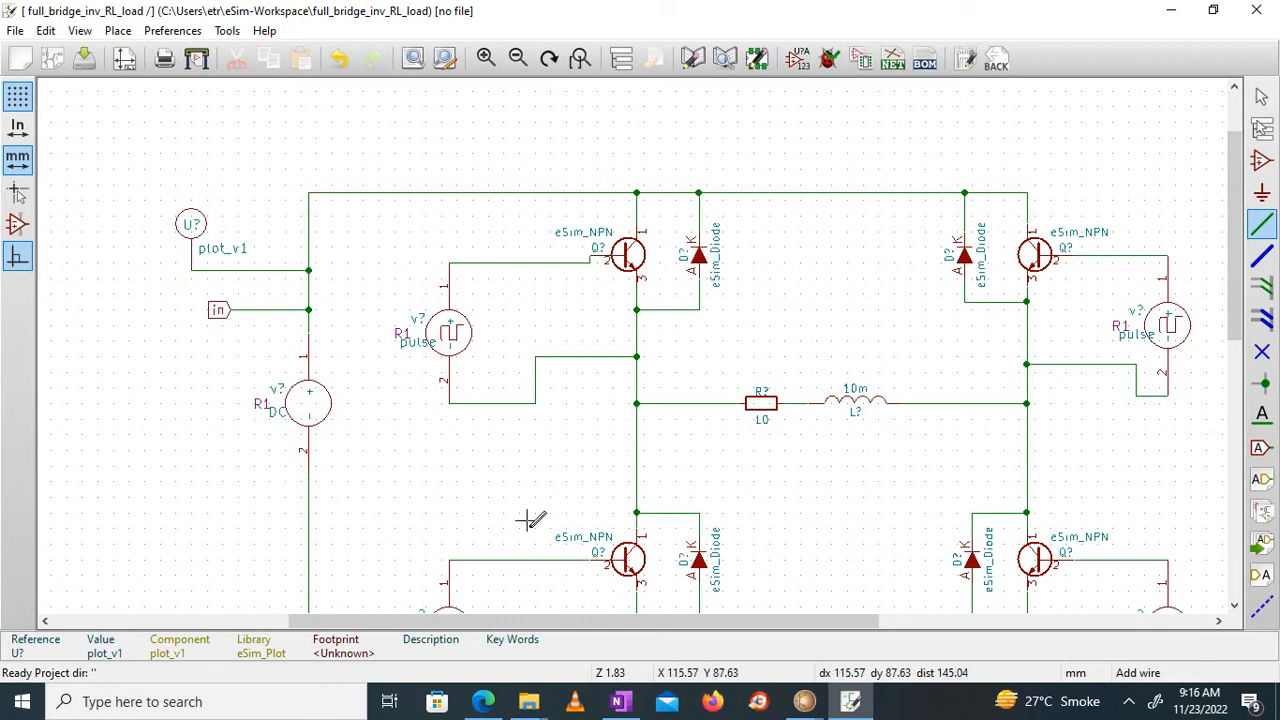
Place output-shaped global labels out1 beside the left bridge leg and out2 beside the right leg, just below the RL load
{"action": "left_click_drag", "start_coordinate": [541, 622], "coordinate": [688, 625]}
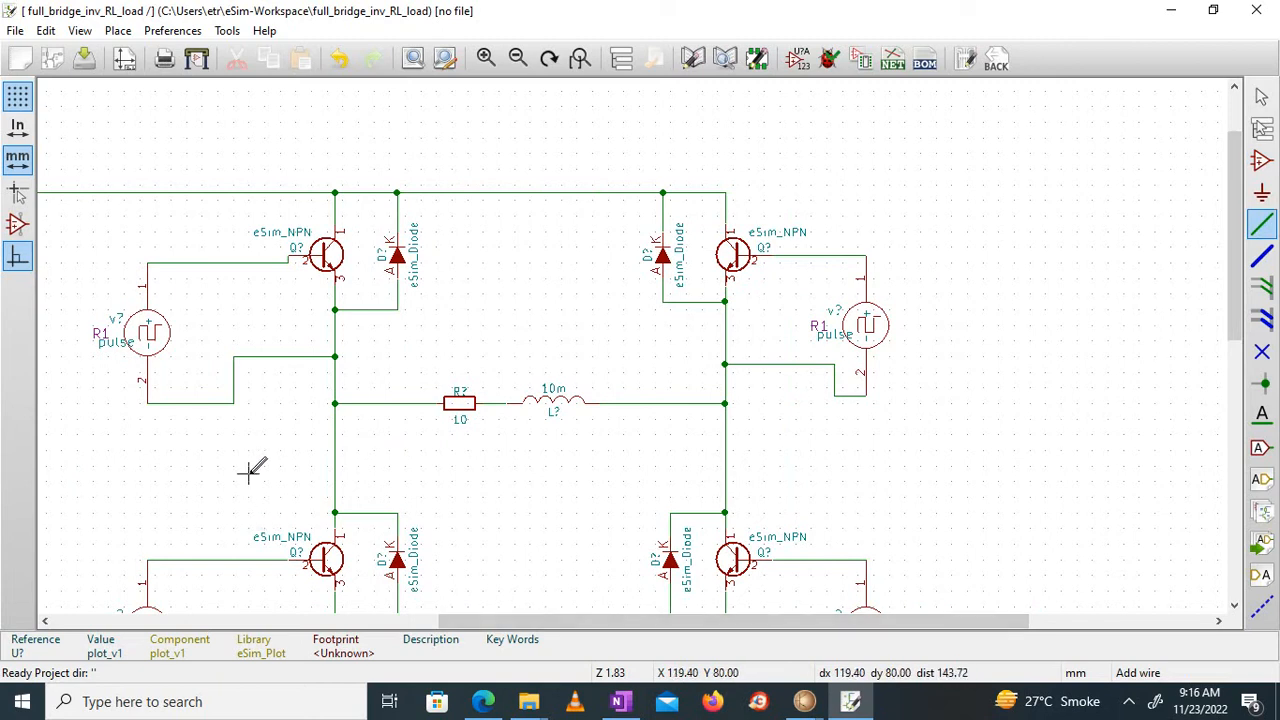
{"action": "left_click", "coordinate": [1262, 449]}
{"action": "left_click", "coordinate": [257, 451]}
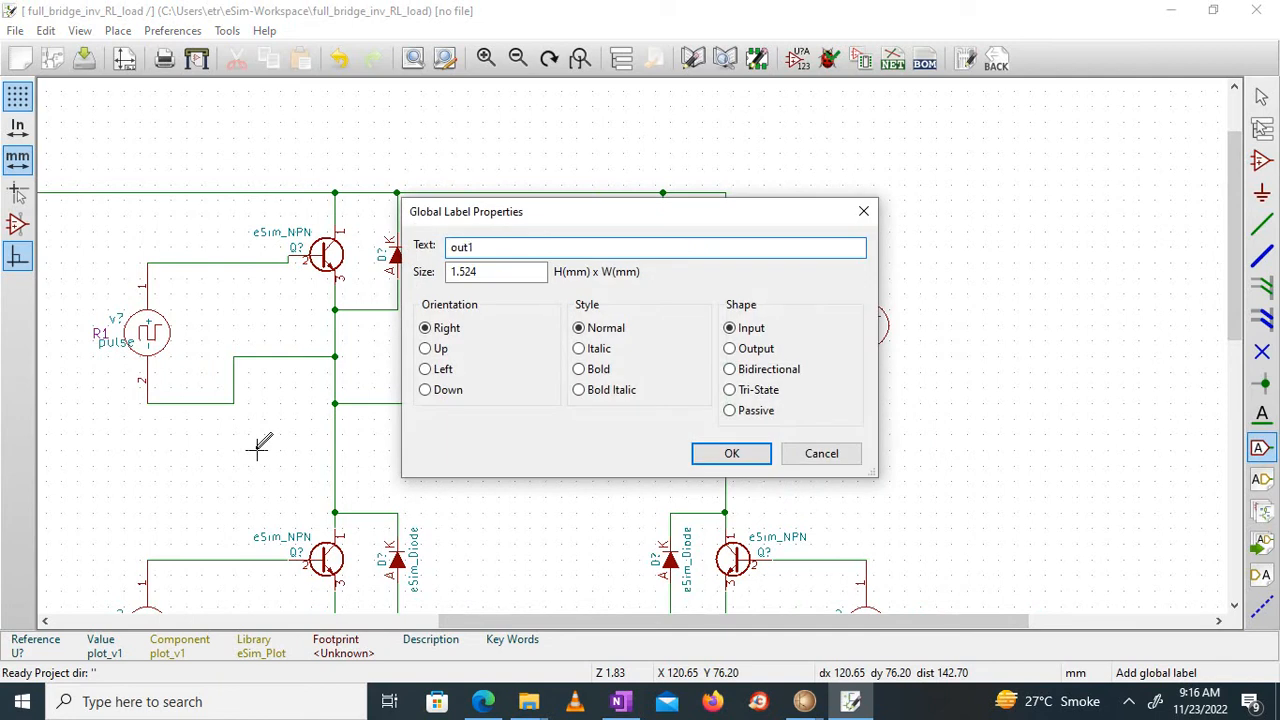
{"action": "left_click", "coordinate": [756, 352]}
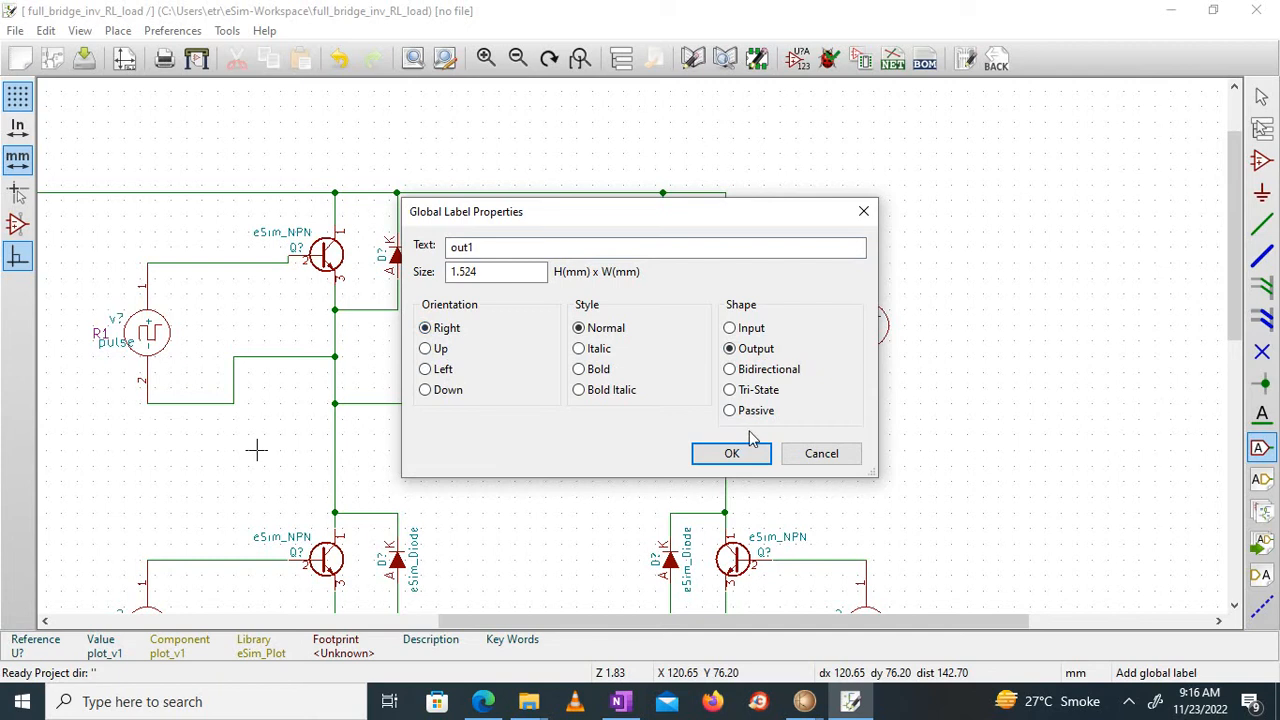
{"action": "left_click", "coordinate": [731, 453]}
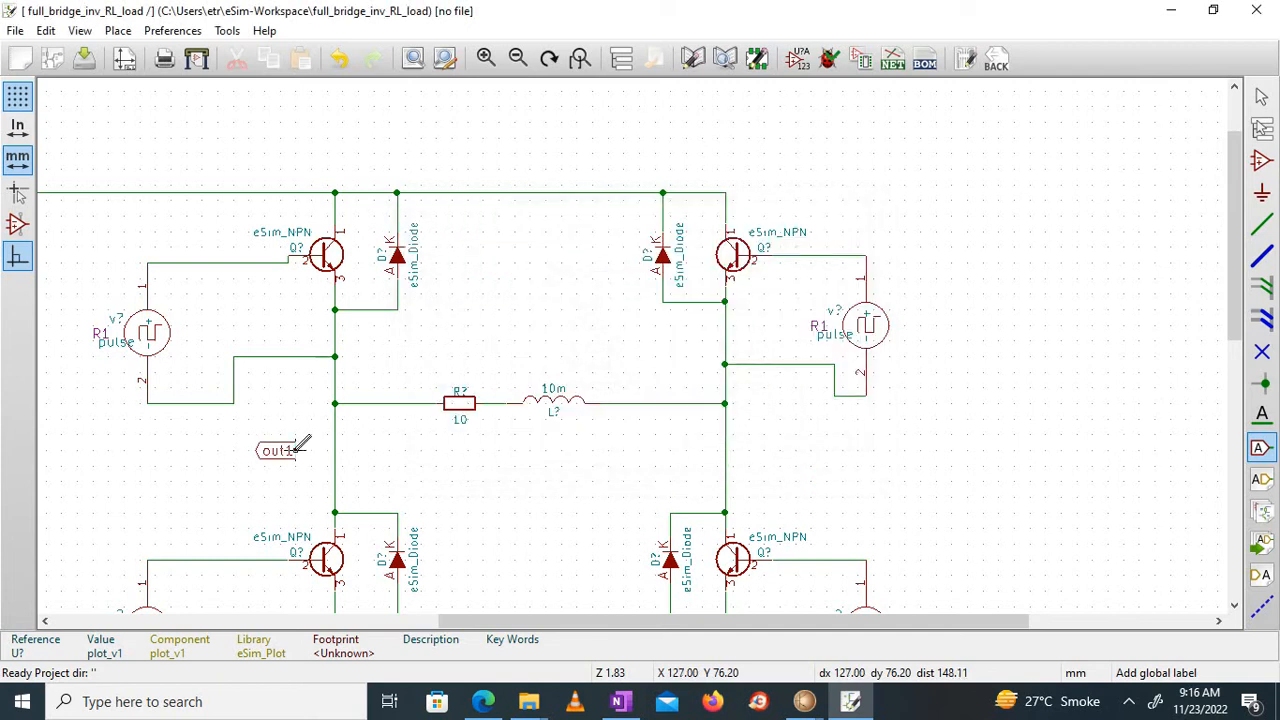
{"action": "left_click", "coordinate": [657, 448]}
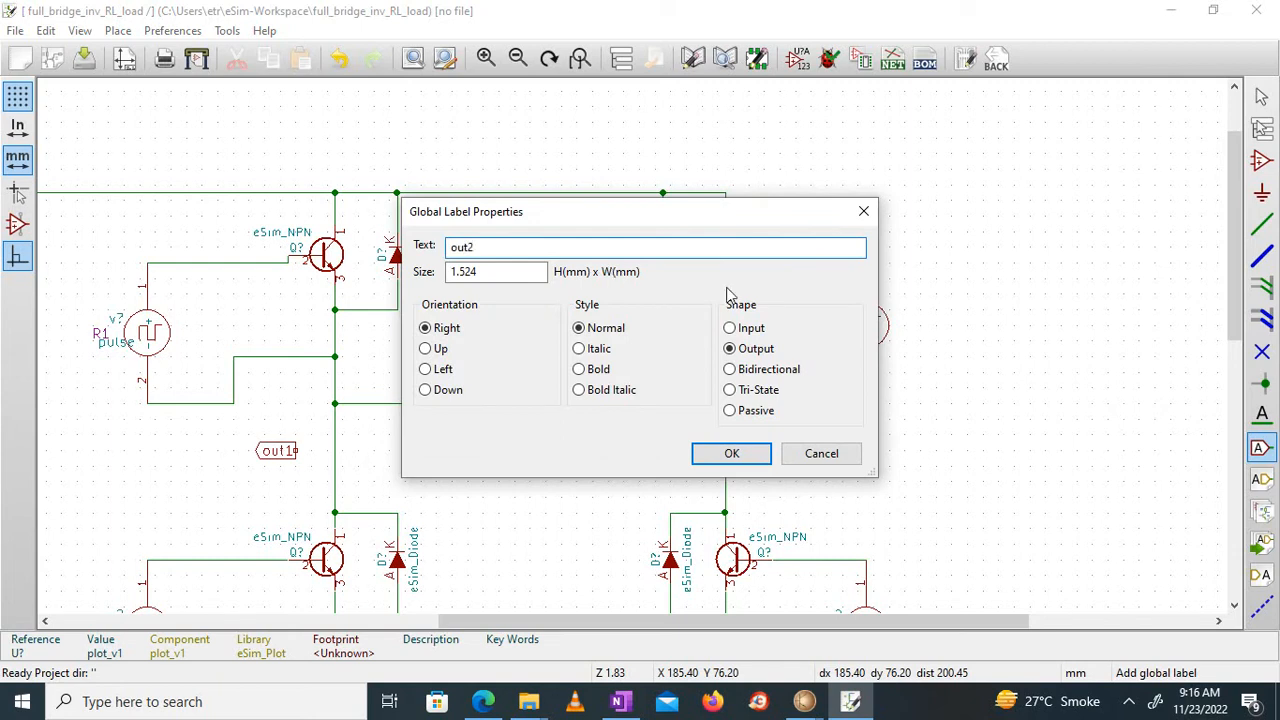
{"action": "left_click", "coordinate": [731, 453]}
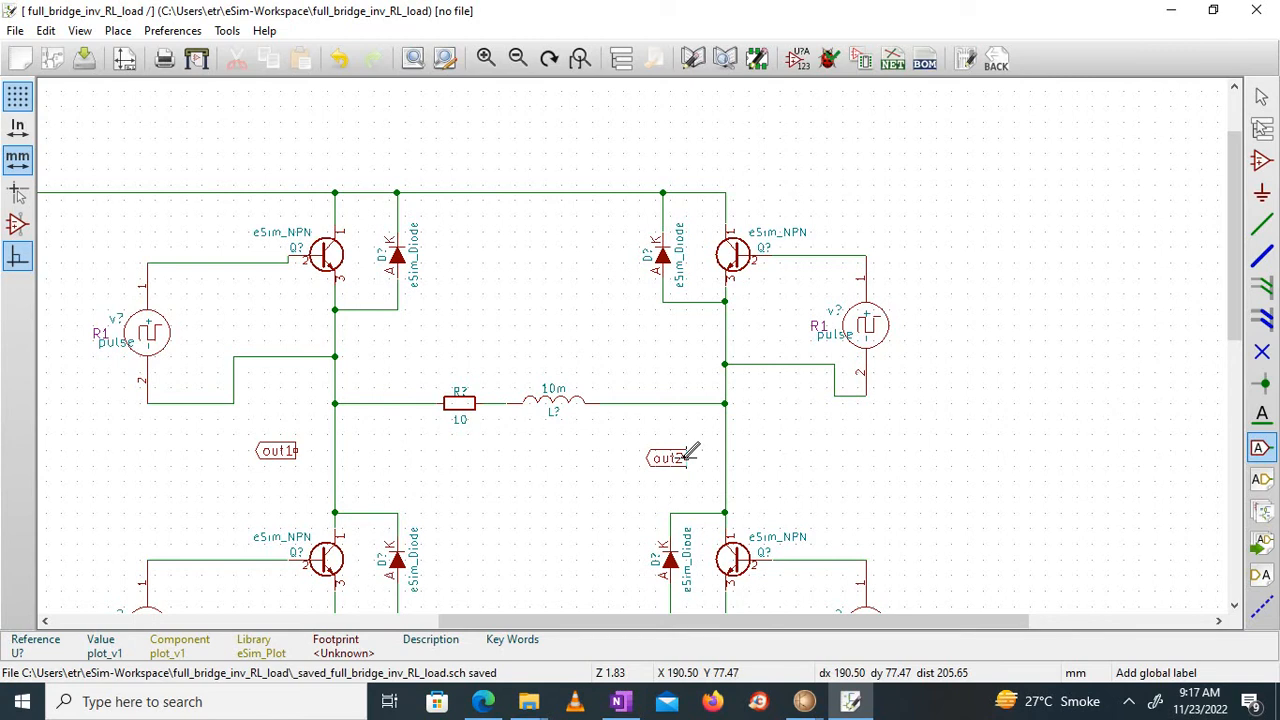
Wire the out2 label to the right bridge leg and the out1 label to the left leg, below the load junctions
{"action": "left_click", "coordinate": [1262, 225]}
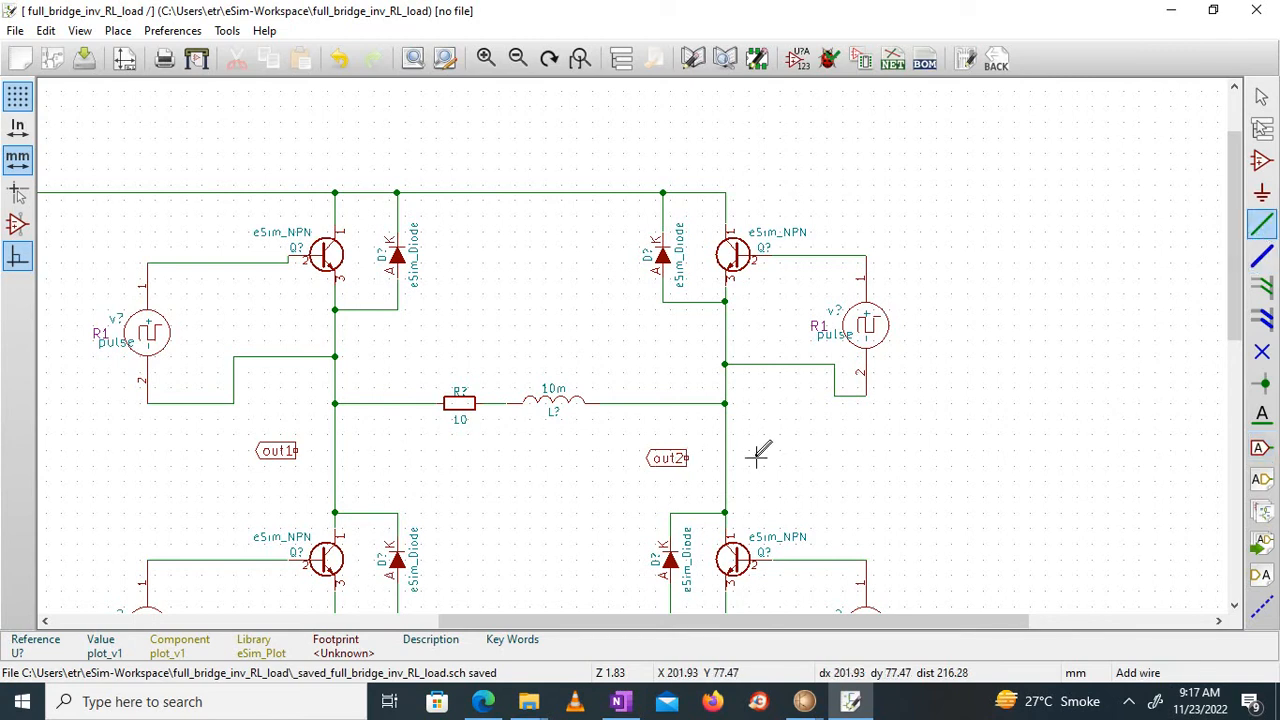
{"action": "left_click", "coordinate": [688, 458]}
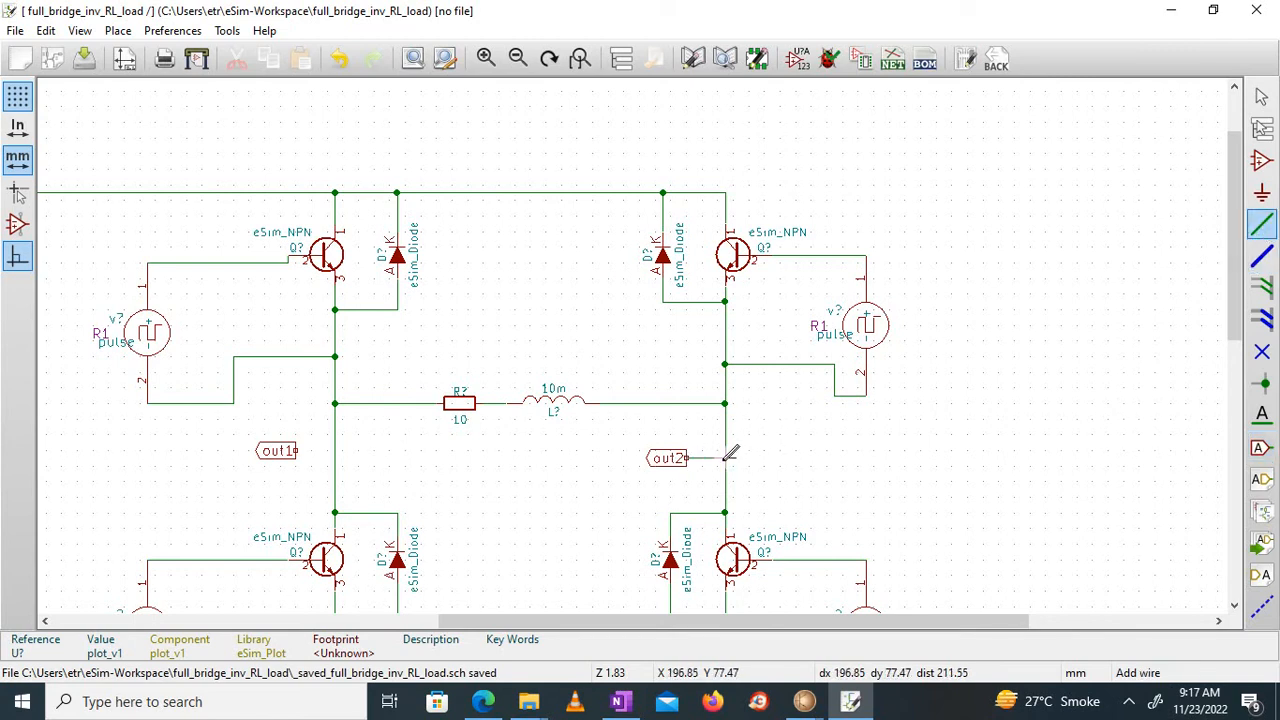
{"action": "left_click", "coordinate": [725, 458]}
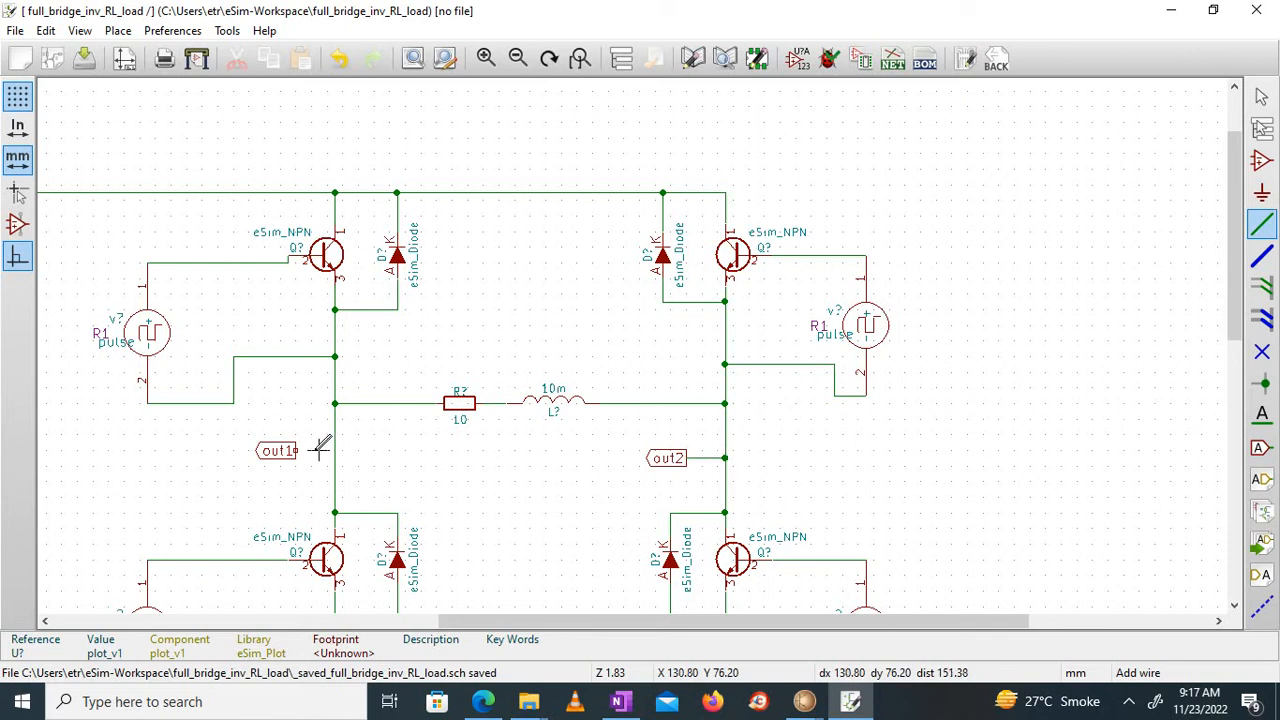
{"action": "left_click", "coordinate": [298, 450]}
{"action": "left_click", "coordinate": [335, 450]}
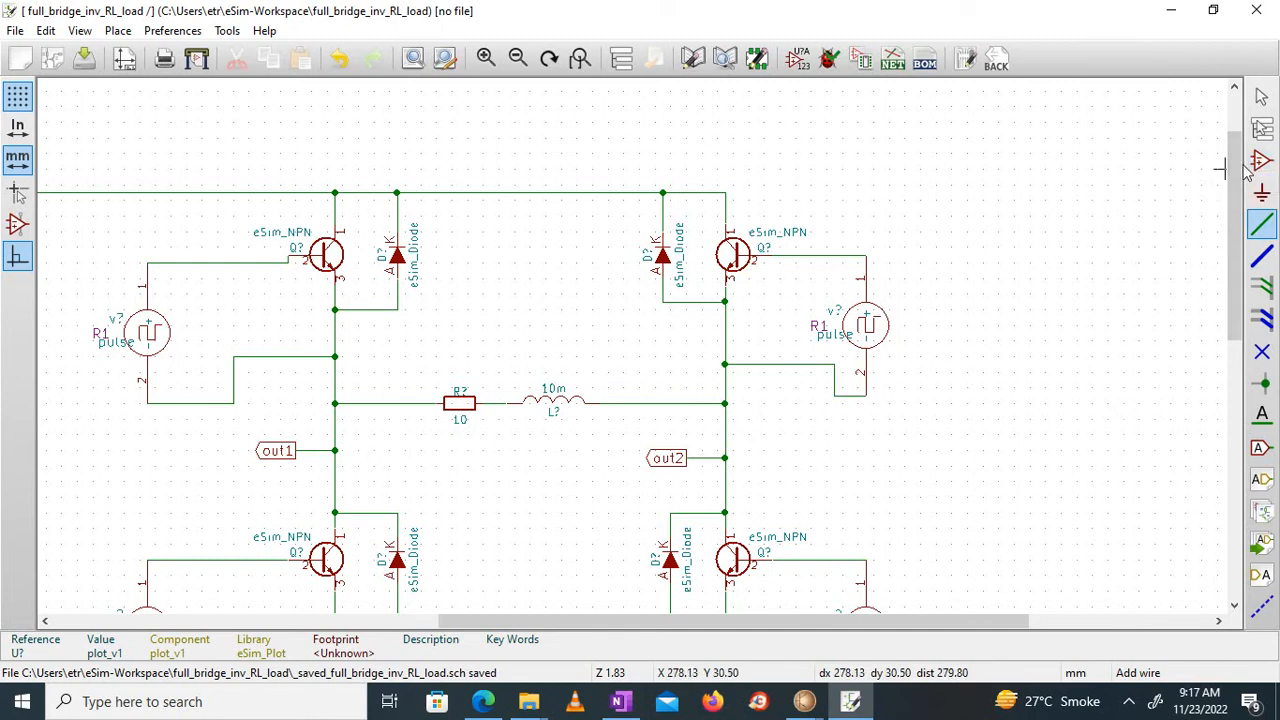
{"action": "right_click", "coordinate": [820, 418]}
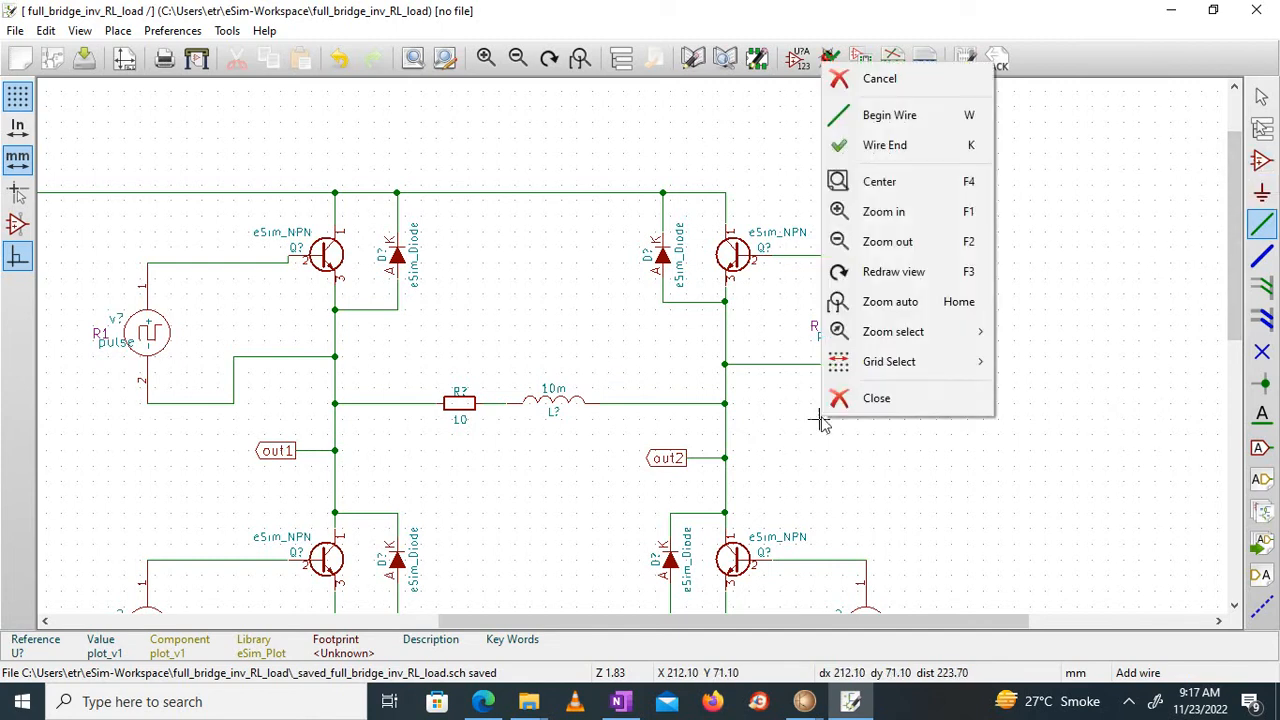
{"action": "left_click", "coordinate": [923, 77]}
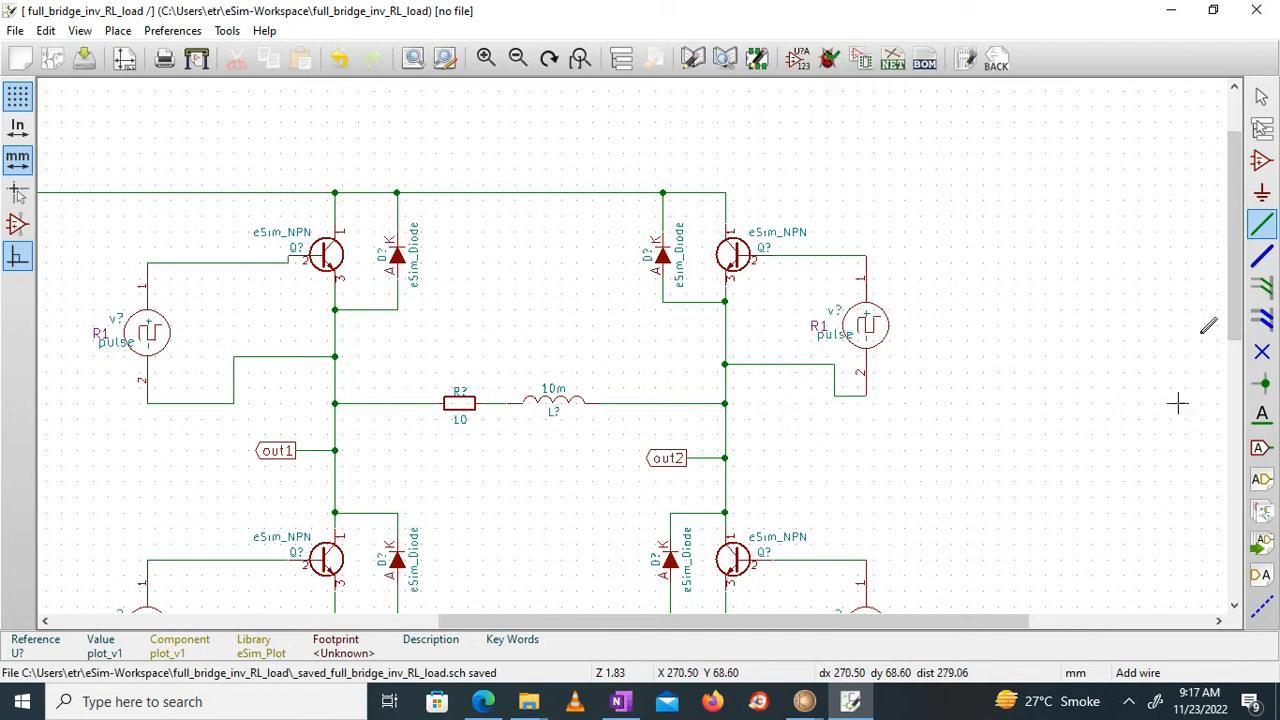
Place a second plot_v1 voltage probe to the left of the out1 label
{"action": "left_click", "coordinate": [1262, 160]}
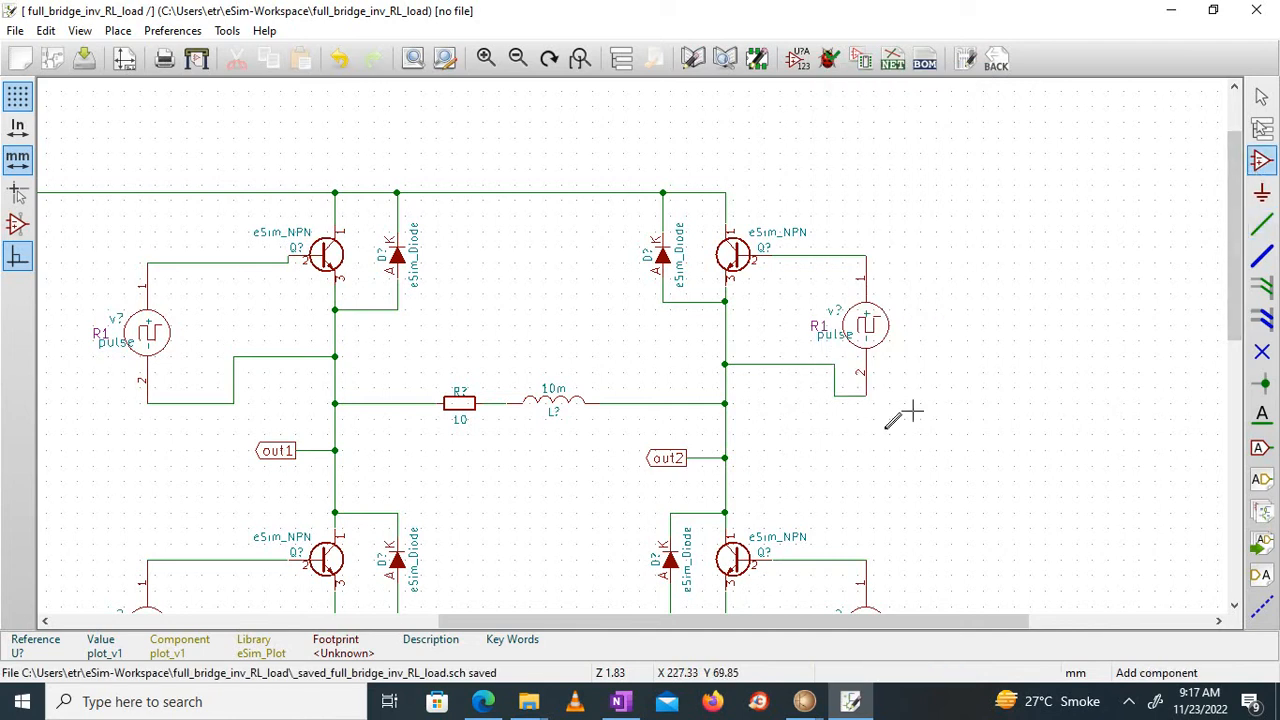
{"action": "left_click", "coordinate": [789, 449]}
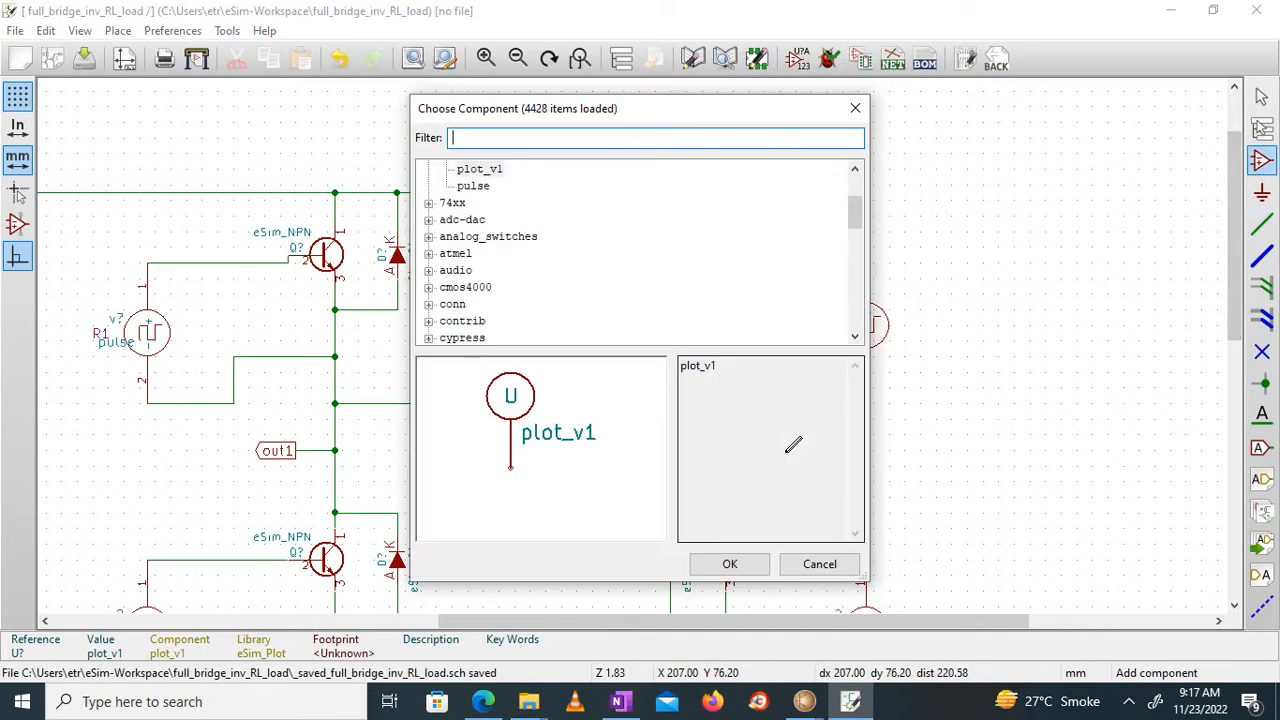
{"action": "left_click", "coordinate": [487, 170]}
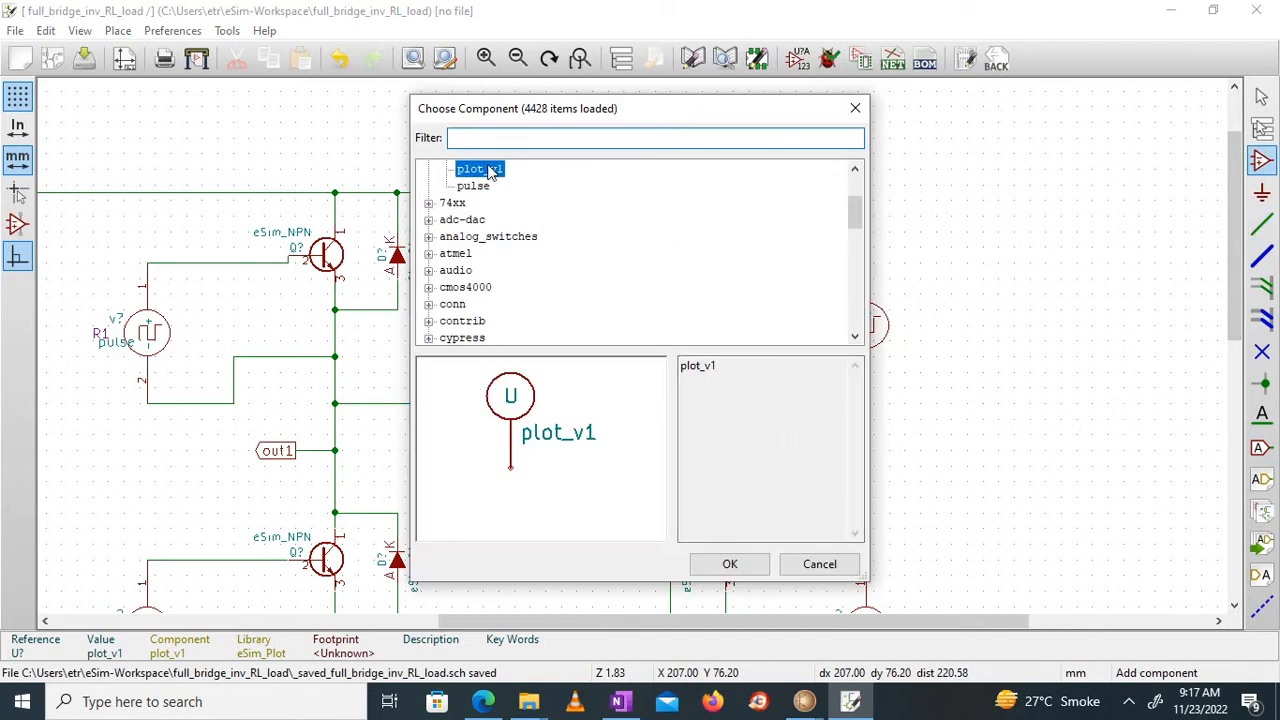
{"action": "left_click", "coordinate": [708, 564]}
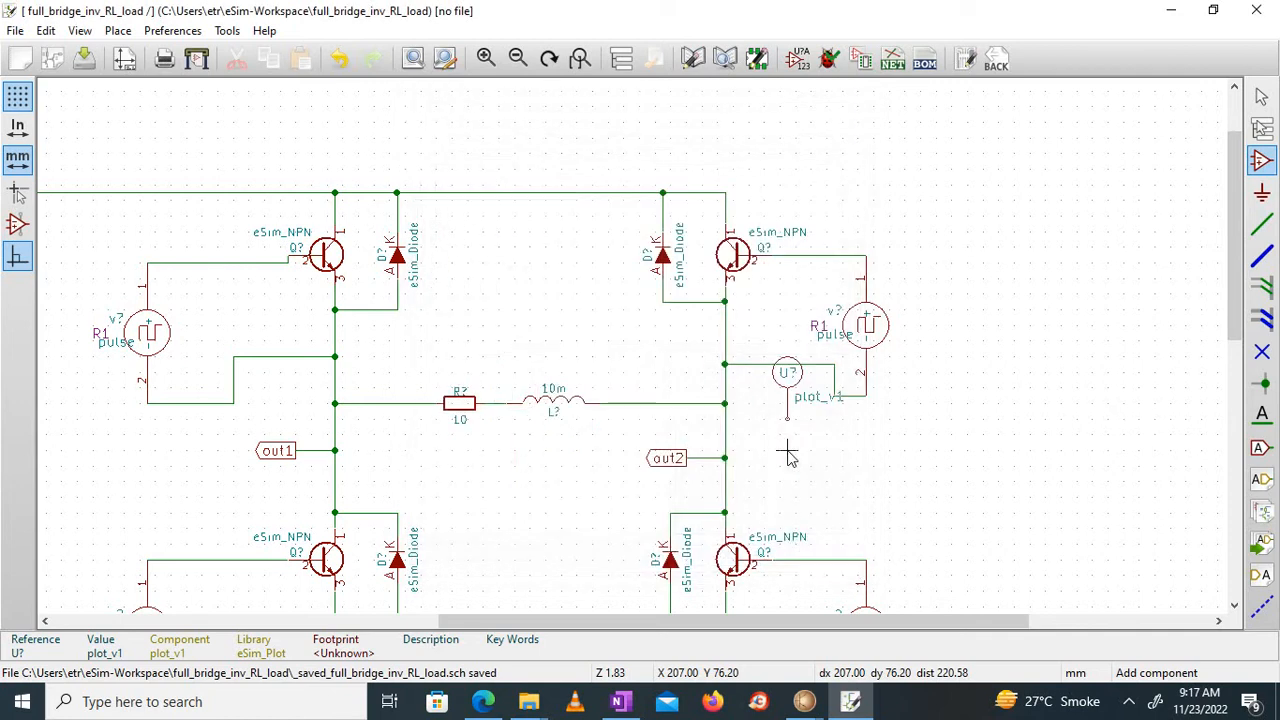
{"action": "left_click", "coordinate": [187, 511]}
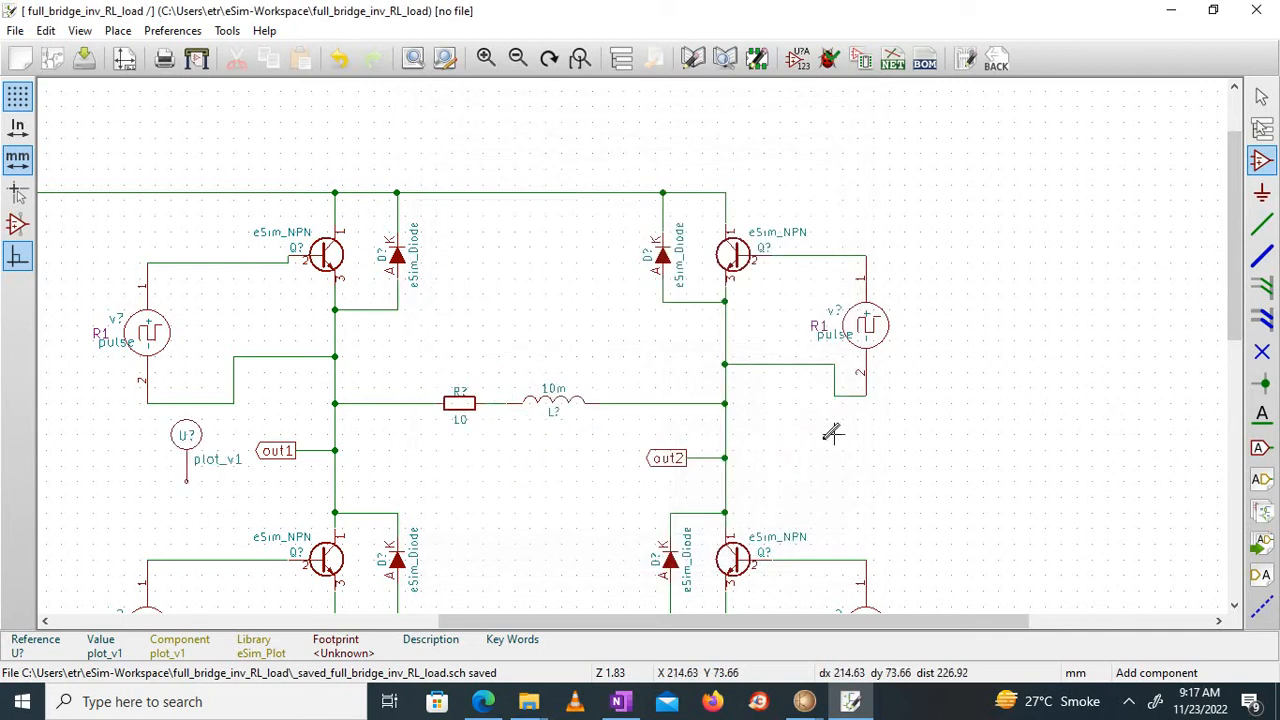
Place a third plot_v1 voltage probe to the right of the right bridge leg, beside the out2 label
{"action": "left_click", "coordinate": [776, 451]}
{"action": "type", "text": "p"}
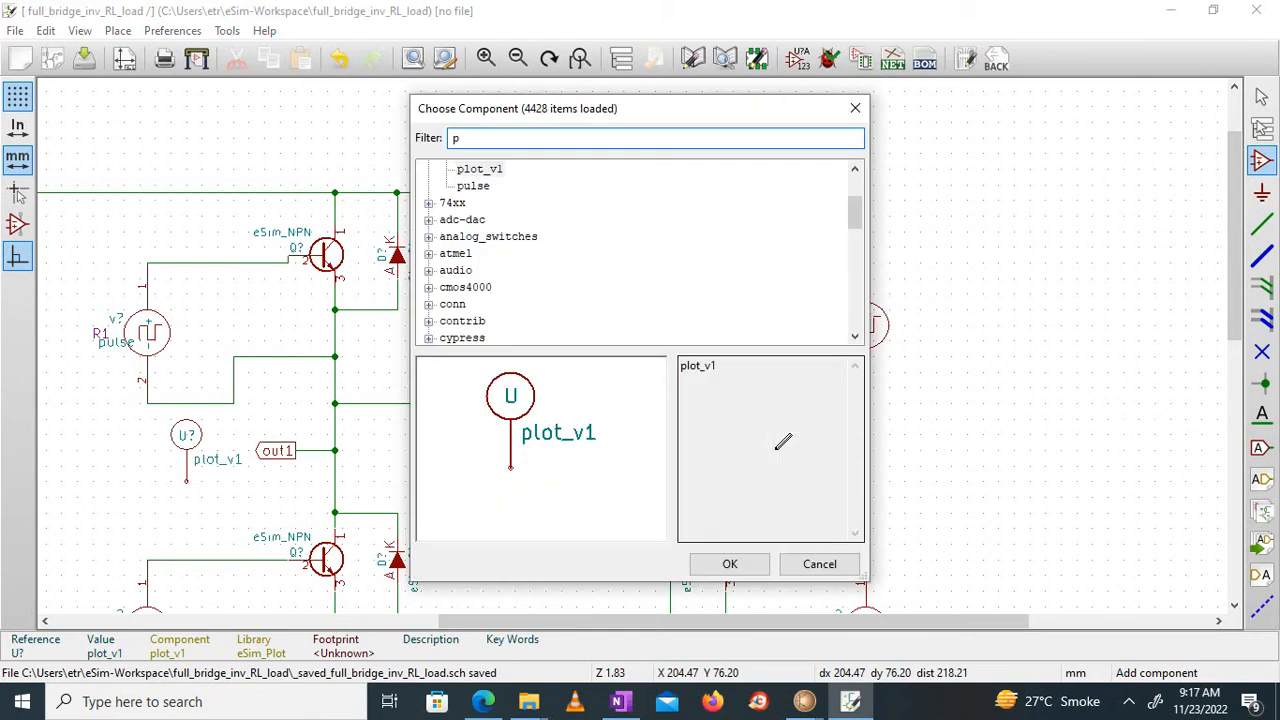
{"action": "type", "text": "lot"}
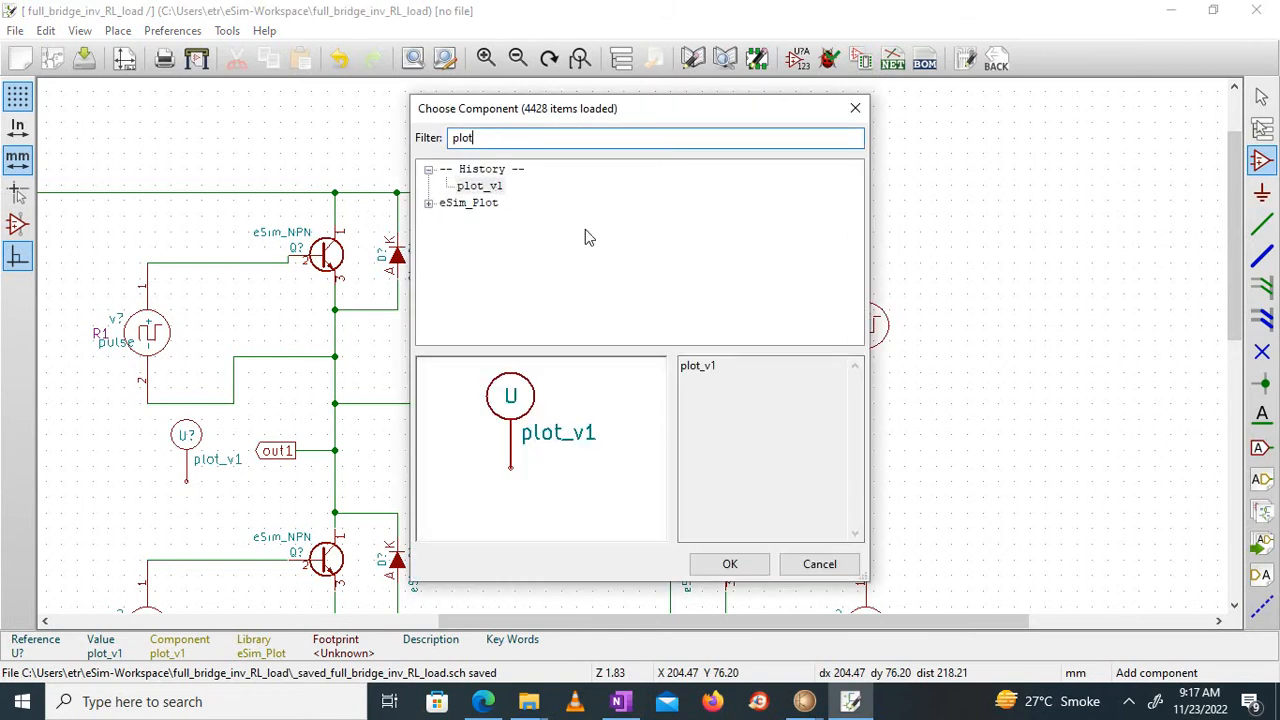
{"action": "left_click", "coordinate": [490, 186]}
{"action": "left_click", "coordinate": [727, 566]}
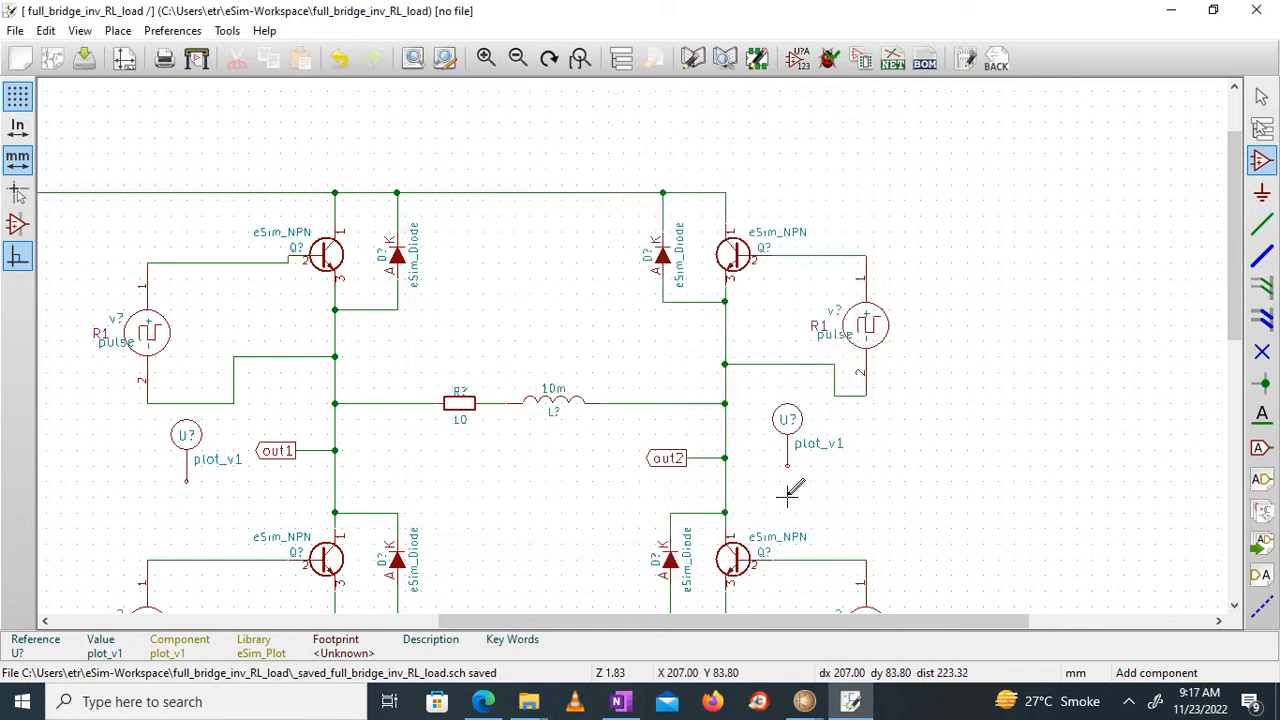
Wire the plot_v1 probe near out2 to the right bridge leg and the one near out1 to the left leg
{"action": "left_click", "coordinate": [1262, 224]}
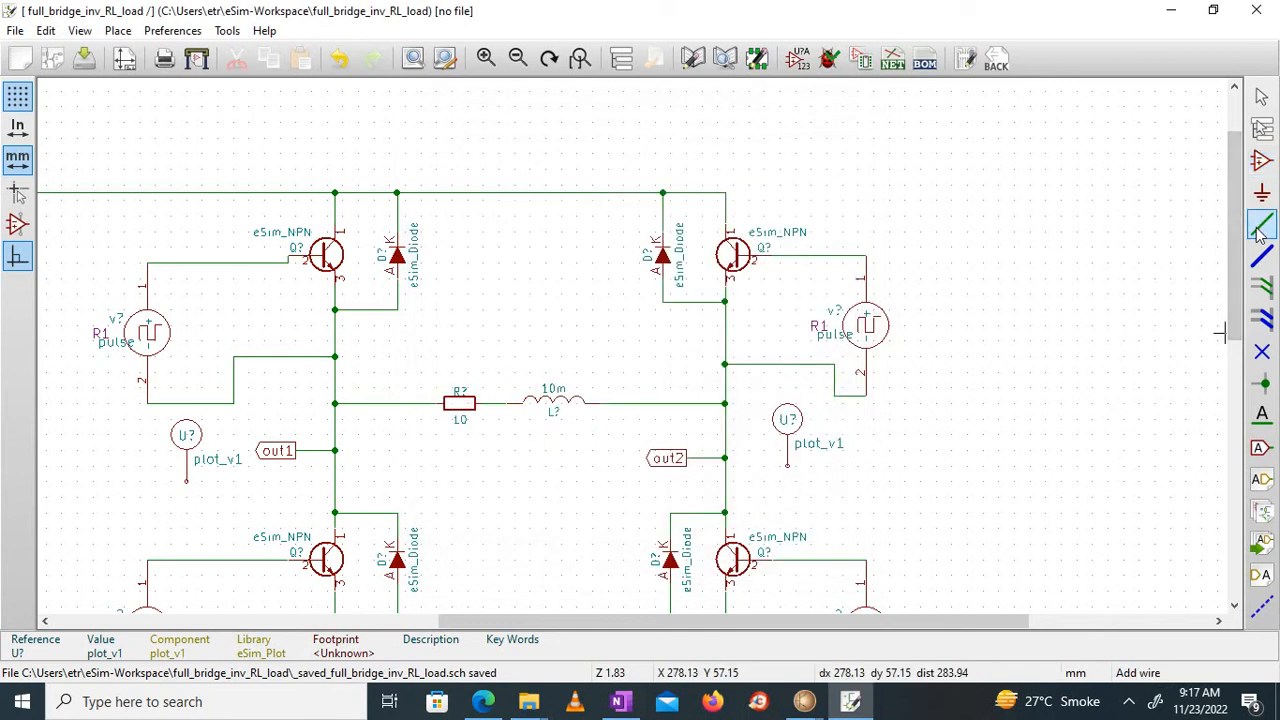
{"action": "left_click", "coordinate": [787, 465]}
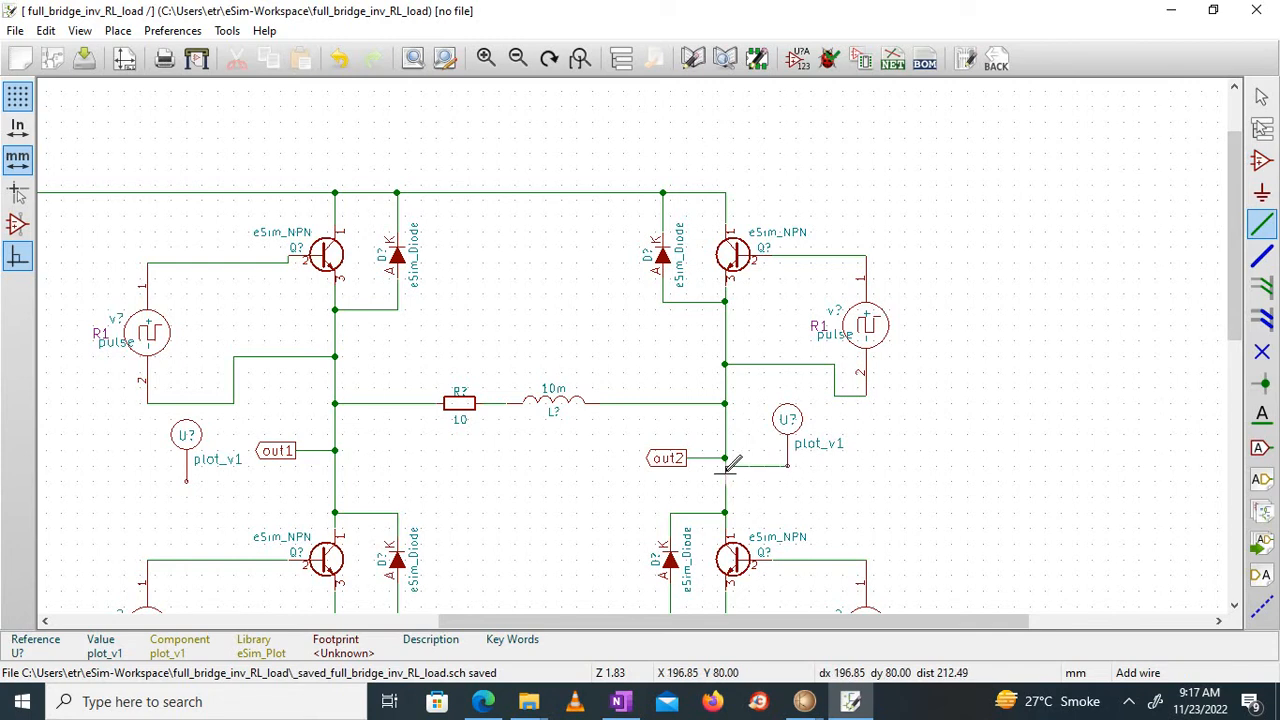
{"action": "left_click", "coordinate": [724, 465]}
{"action": "left_click", "coordinate": [186, 481]}
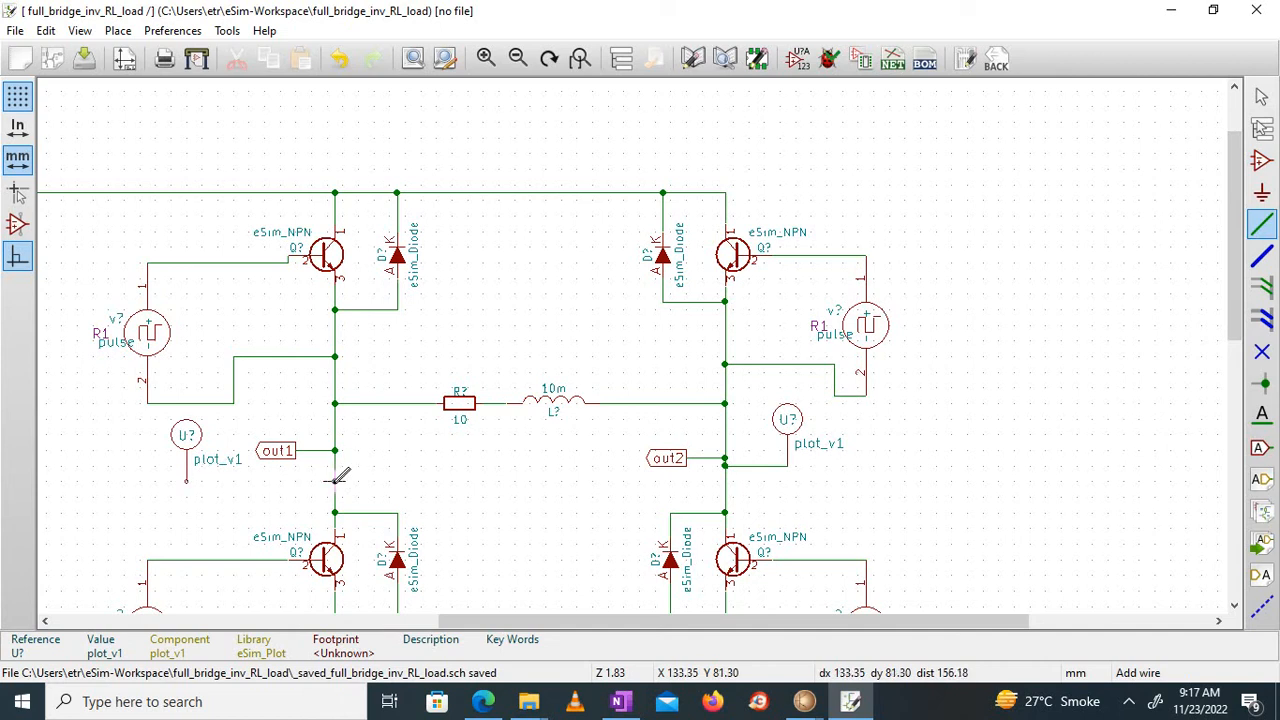
{"action": "left_click", "coordinate": [335, 481]}
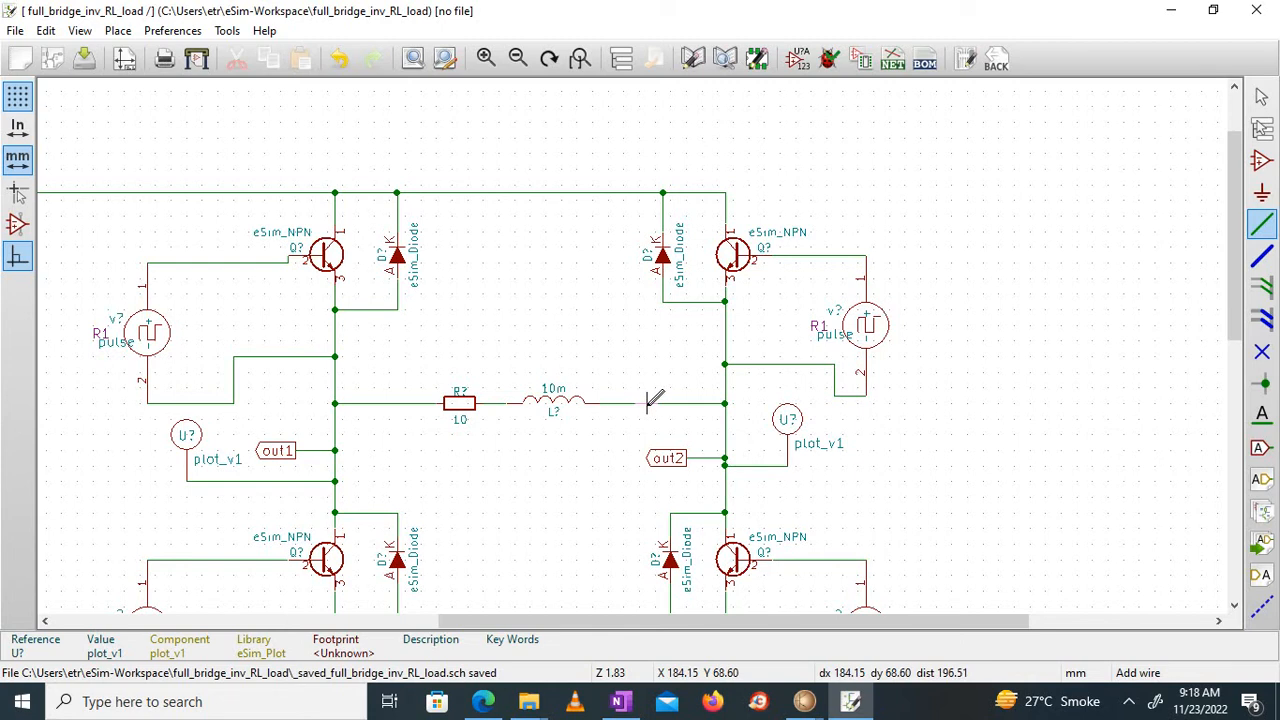
Remove the wires joining the RL load to both bridge legs and move the load slightly left to make room on its inductor side
{"action": "right_click", "coordinate": [648, 404]}
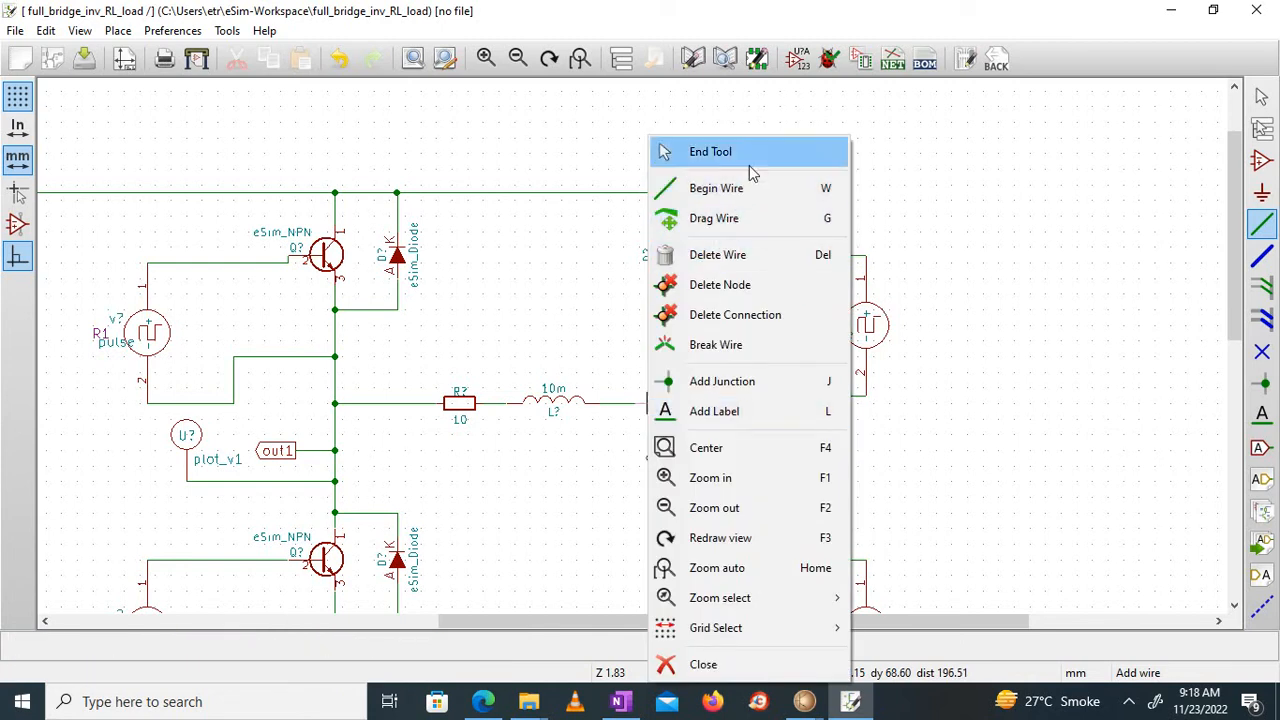
{"action": "left_click", "coordinate": [717, 255]}
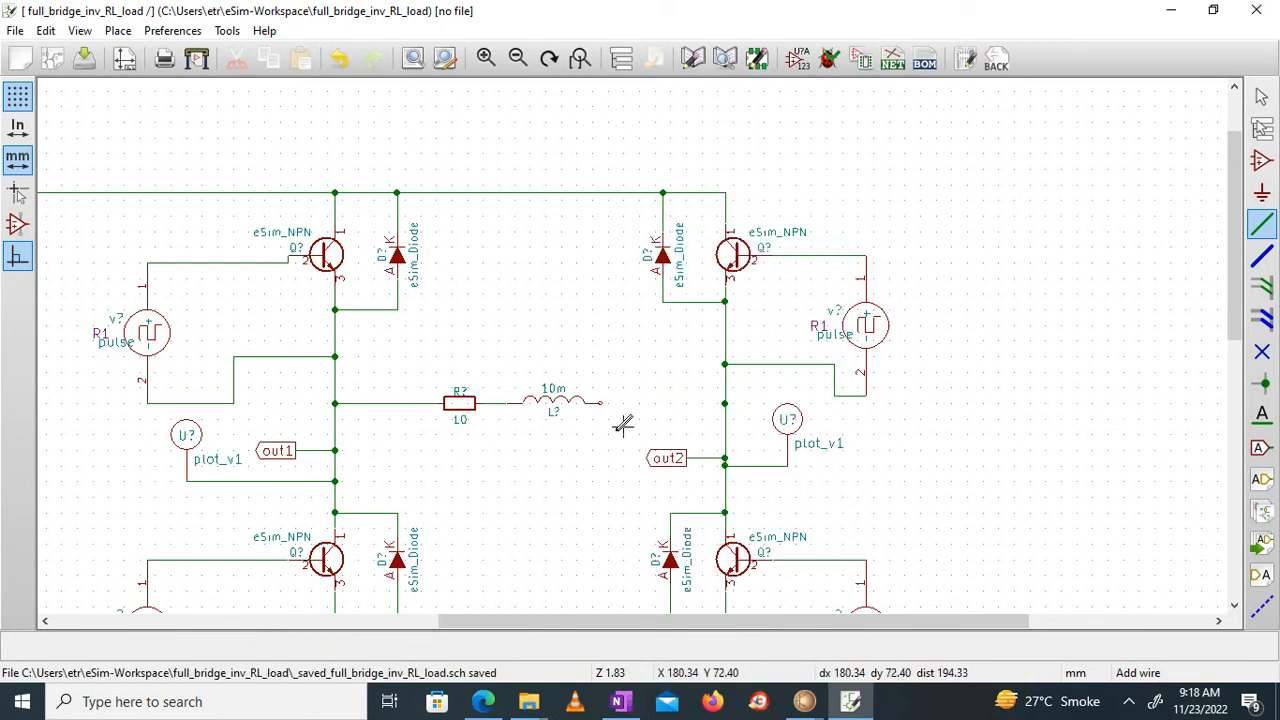
{"action": "left_click_drag", "start_coordinate": [428, 372], "coordinate": [608, 451]}
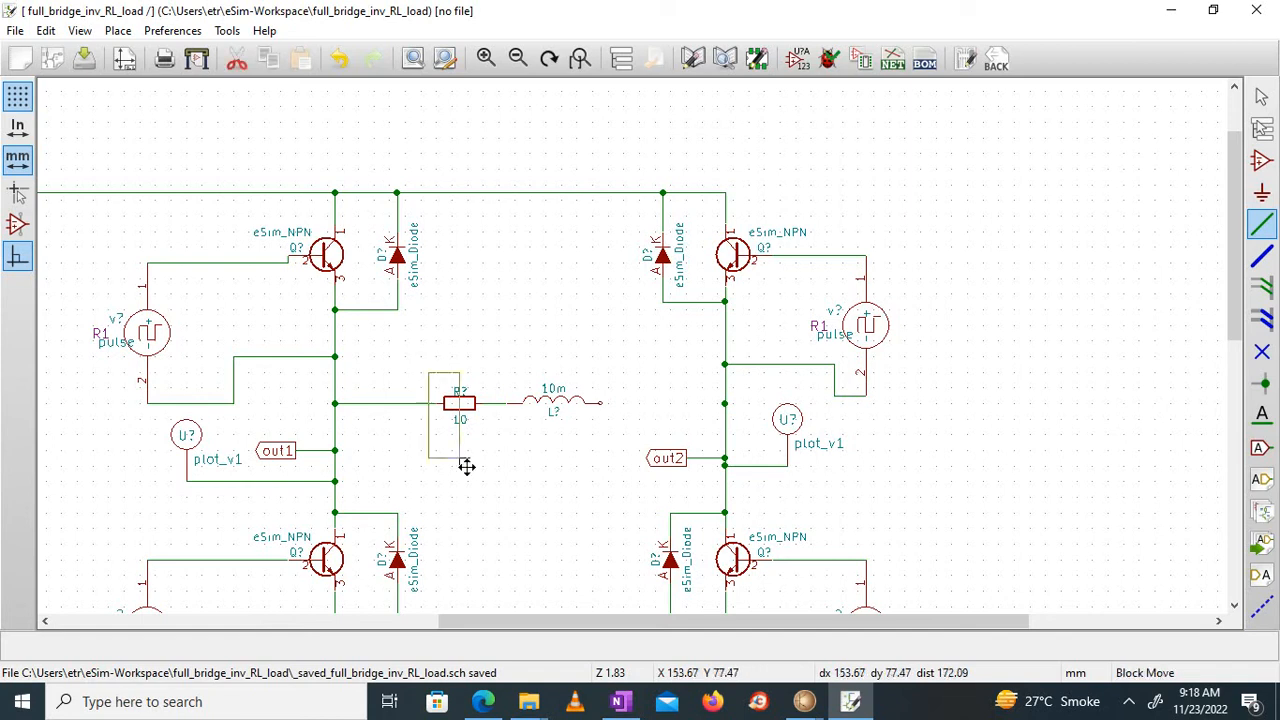
{"action": "left_click", "coordinate": [586, 457]}
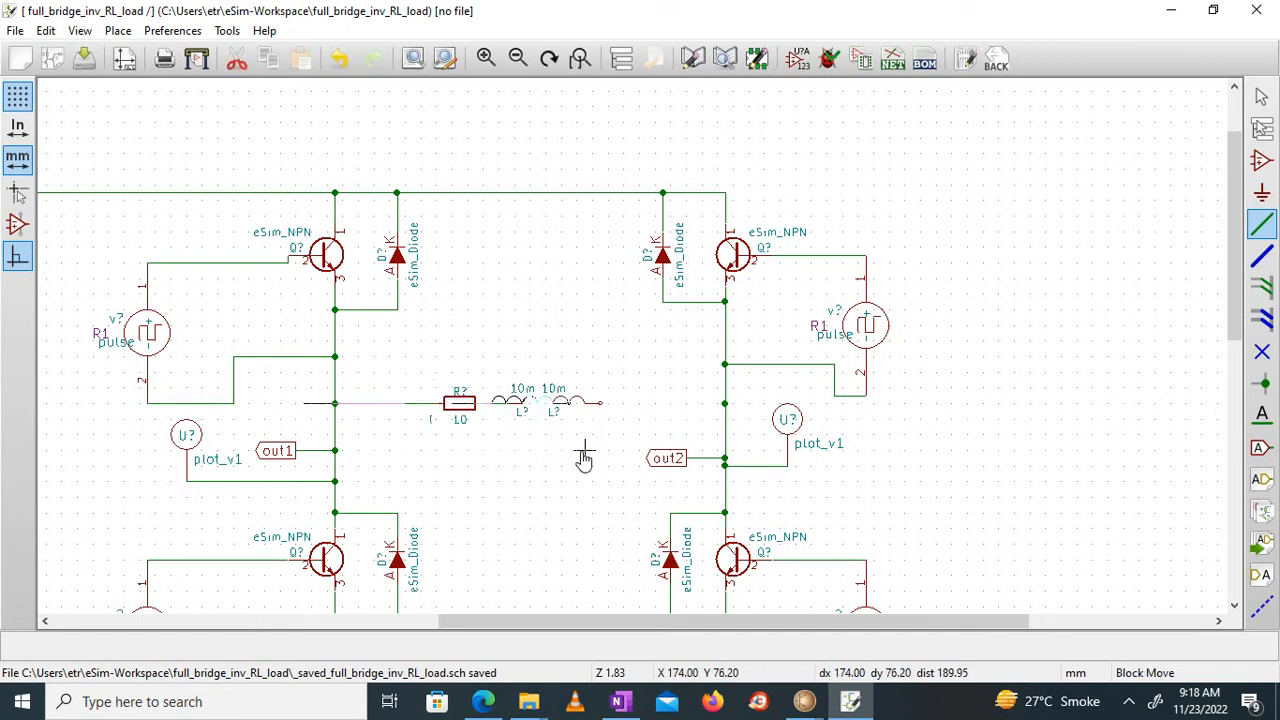
{"action": "right_click", "coordinate": [367, 403]}
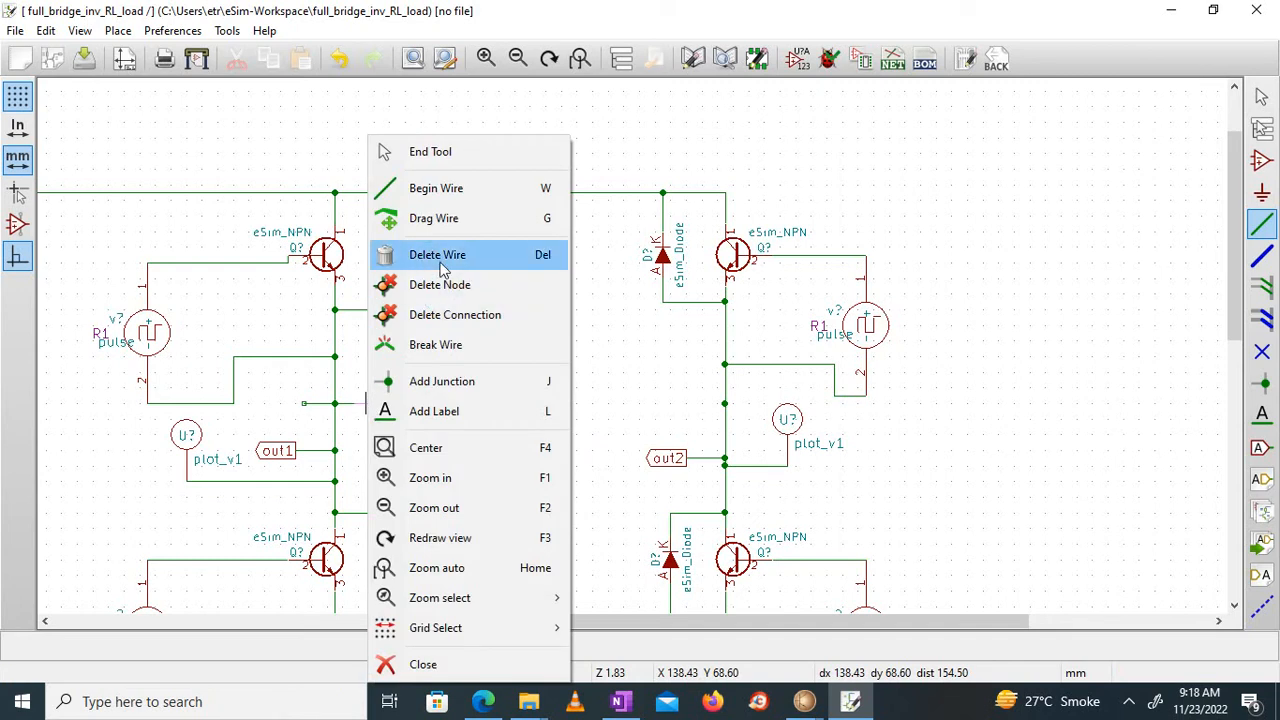
{"action": "left_click", "coordinate": [442, 262]}
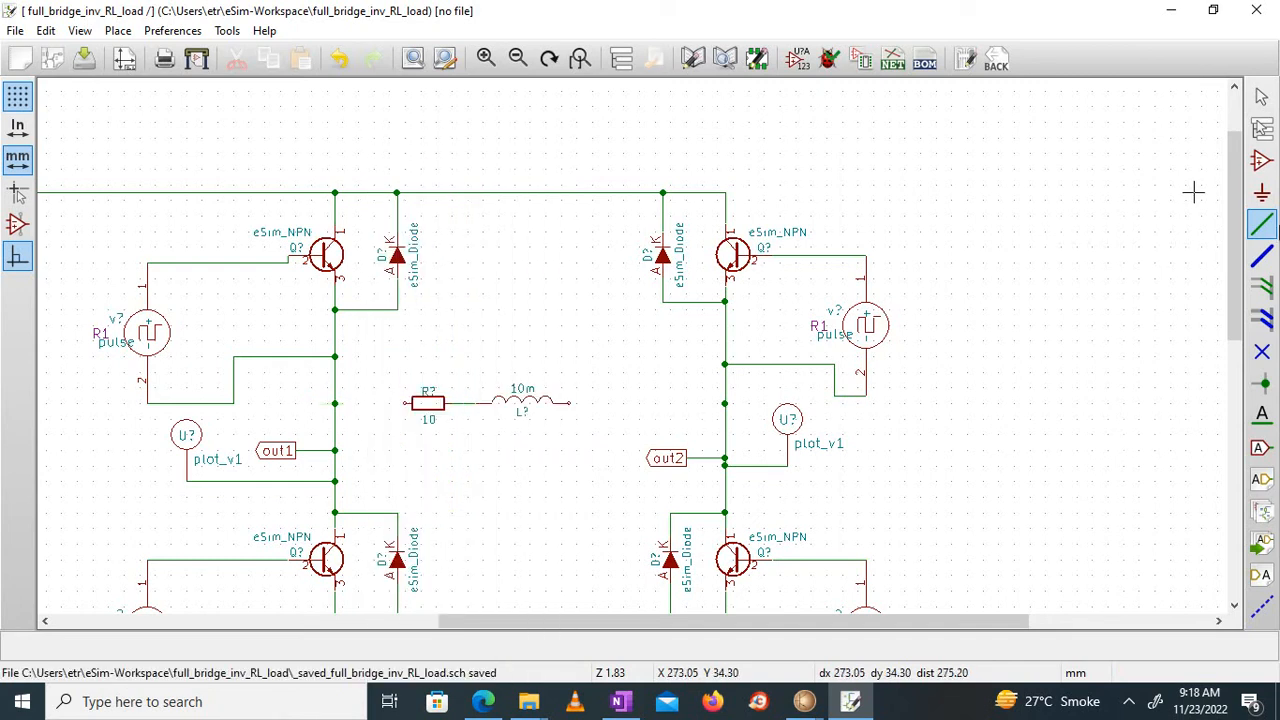
Place a plot_i2 current probe from the eSim_Plot library in line between the inductor and the right bridge leg
{"action": "left_click", "coordinate": [1262, 160]}
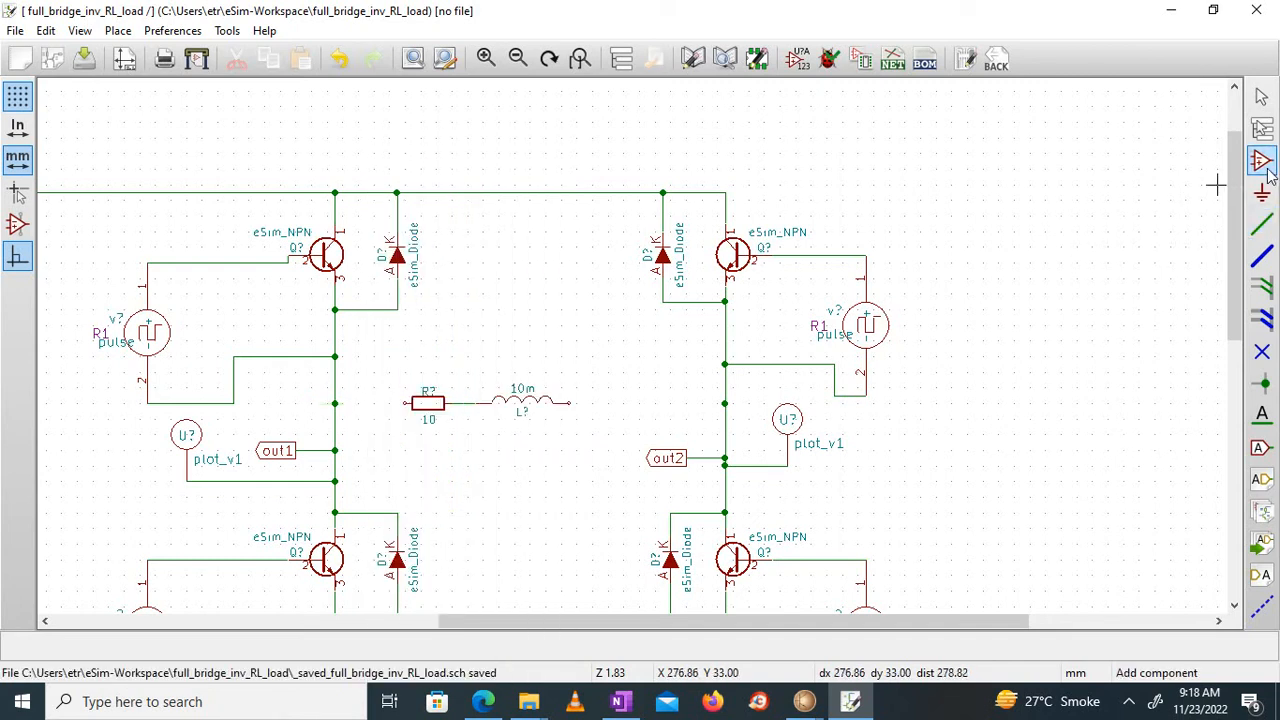
{"action": "left_click", "coordinate": [588, 351]}
{"action": "type", "text": "p"}
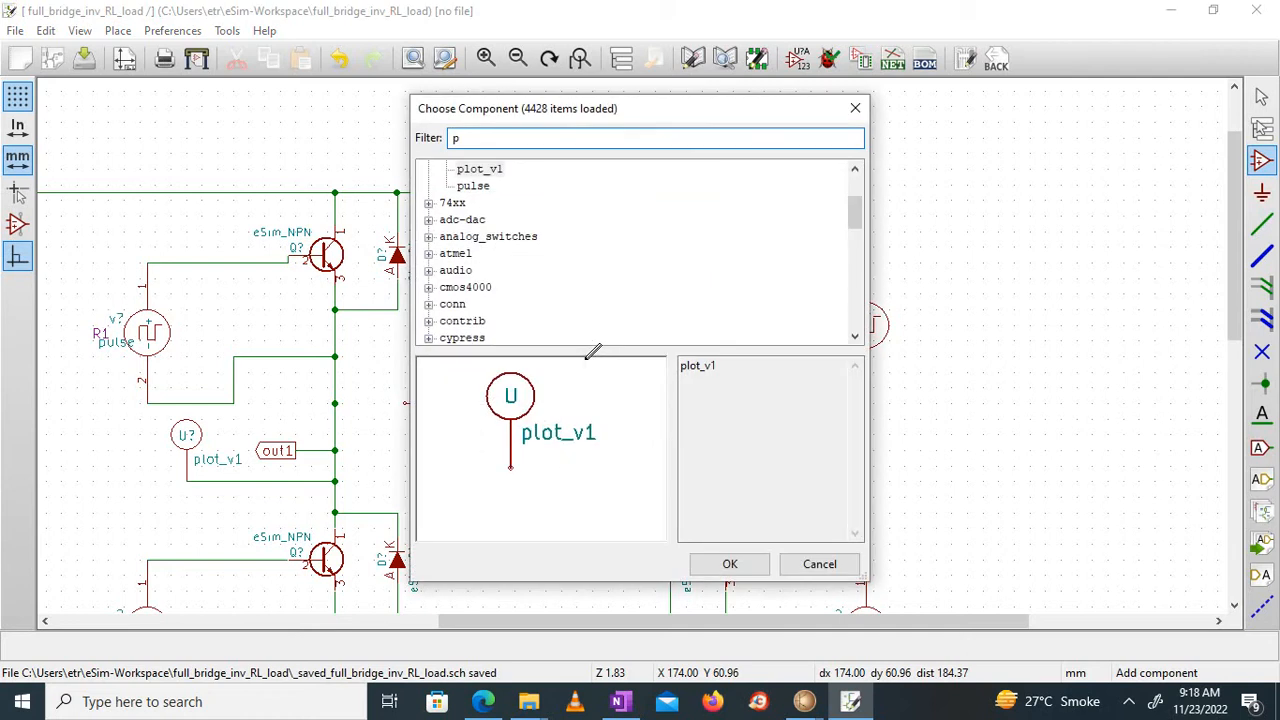
{"action": "type", "text": "lot"}
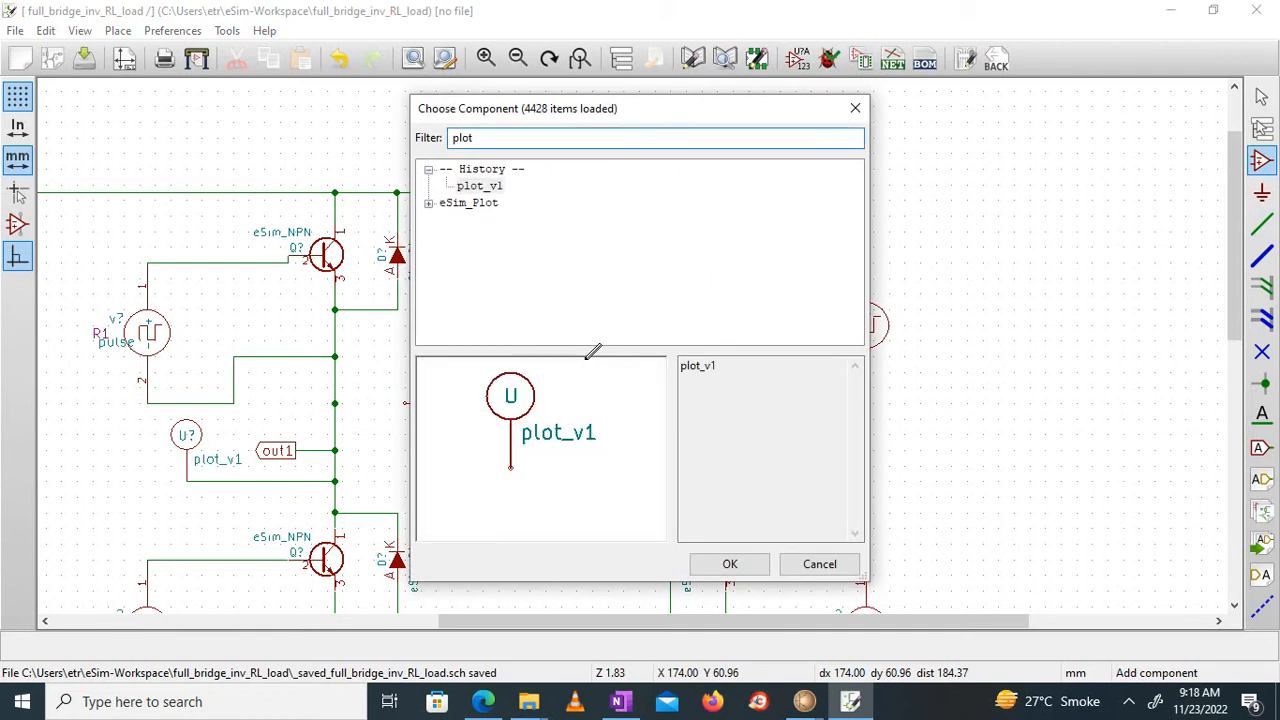
{"action": "left_click", "coordinate": [427, 205]}
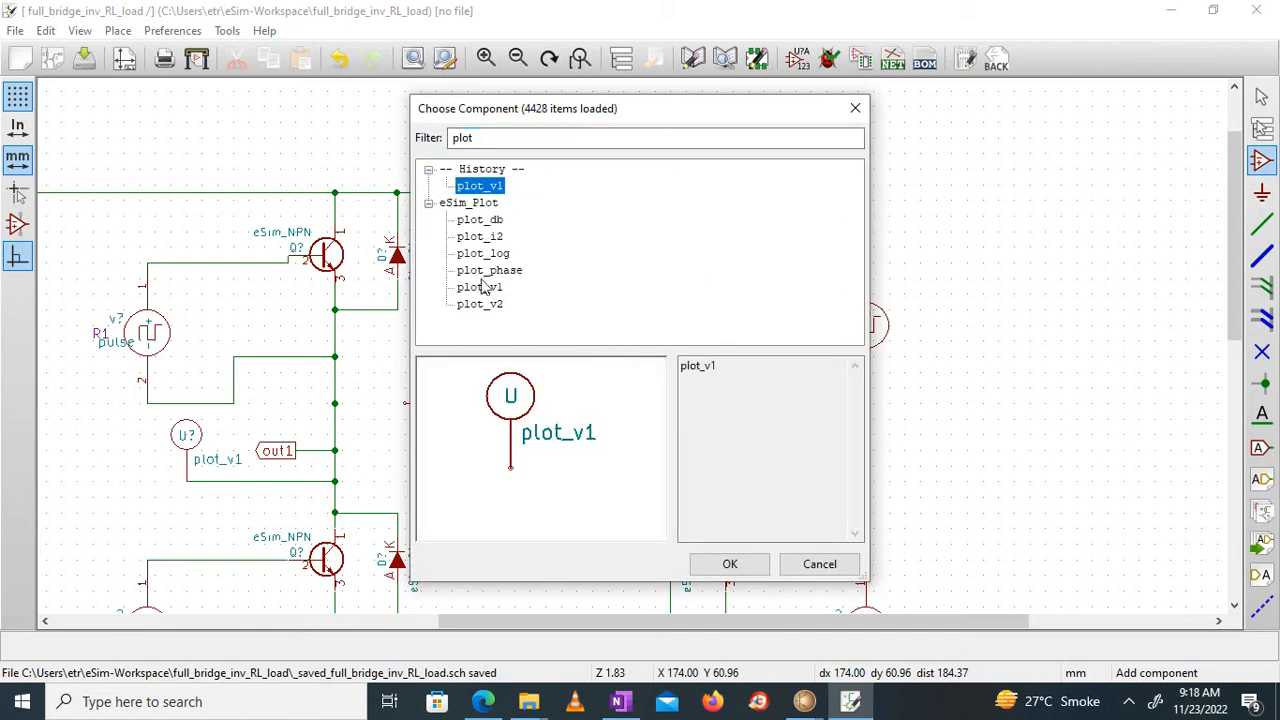
{"action": "left_click", "coordinate": [492, 238]}
{"action": "left_click", "coordinate": [757, 567]}
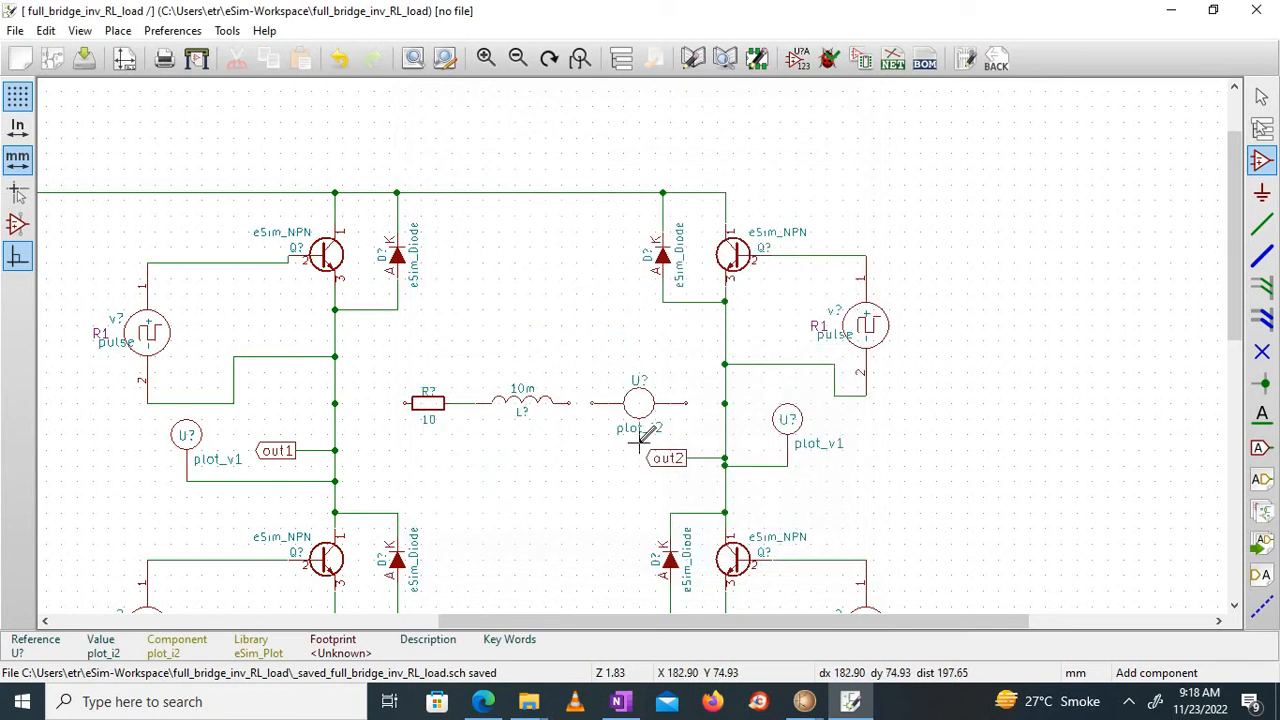
{"action": "left_click", "coordinate": [645, 435]}
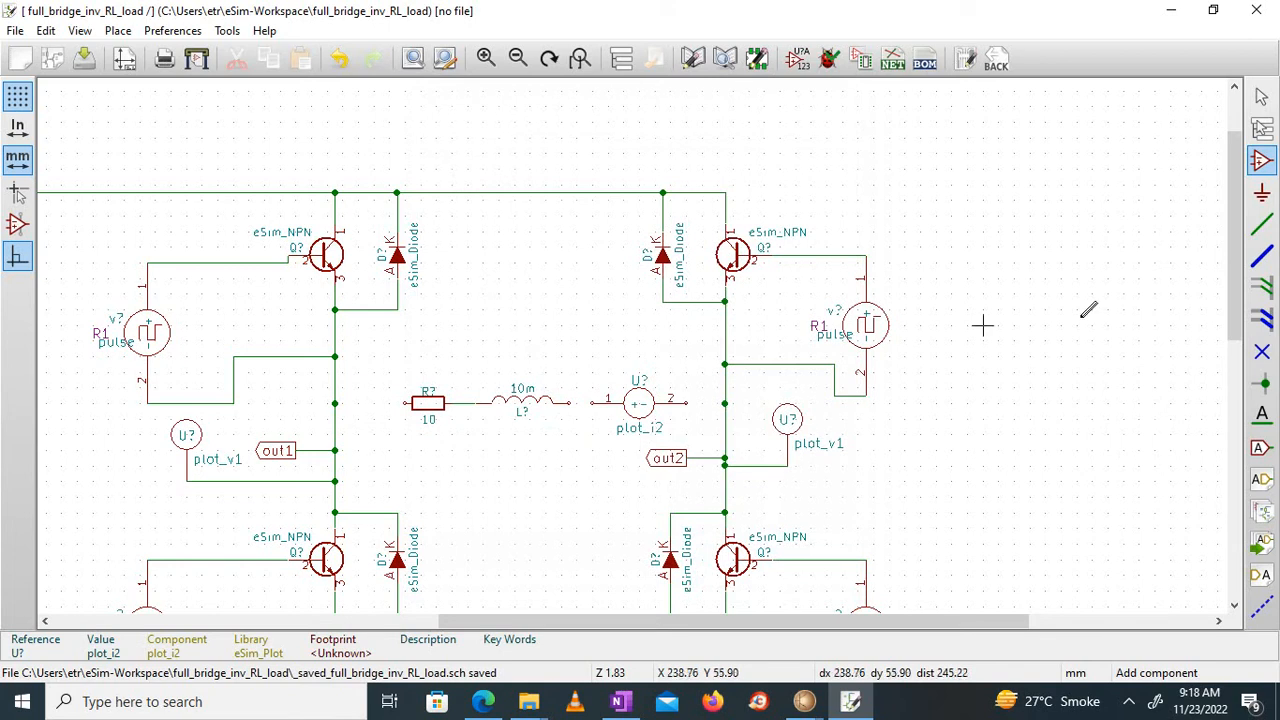
Wire the plot_i2 probe between the inductor and the right bridge leg, and the resistor's free end to the left leg
{"action": "left_click", "coordinate": [1260, 228]}
{"action": "scroll", "coordinate": [590, 375], "scroll_direction": "up", "scroll_amount": 2}
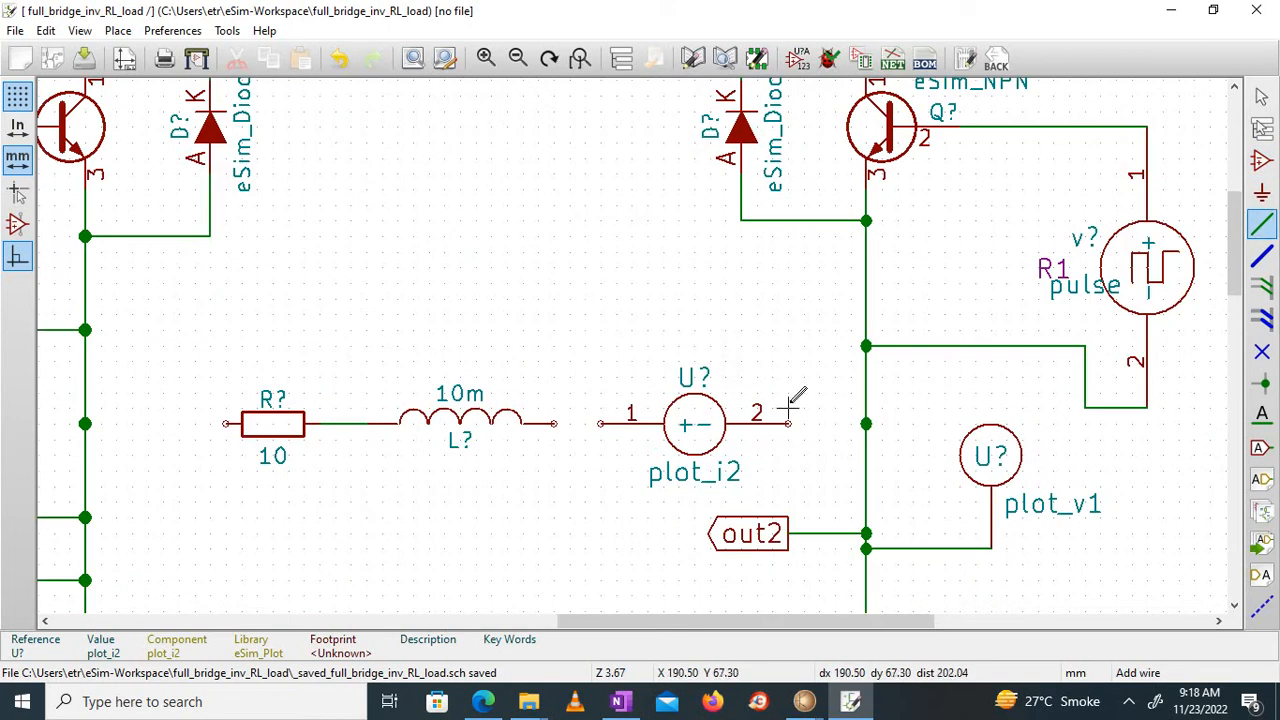
{"action": "left_click", "coordinate": [866, 423]}
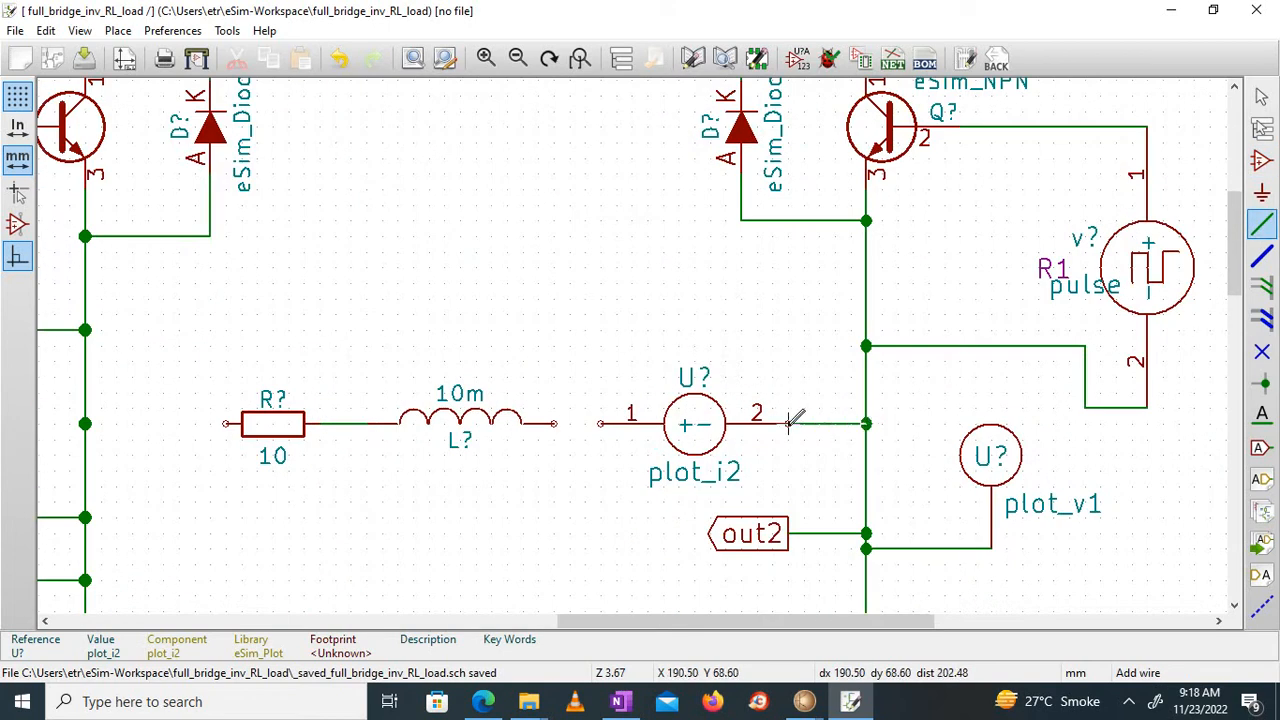
{"action": "left_click", "coordinate": [788, 423]}
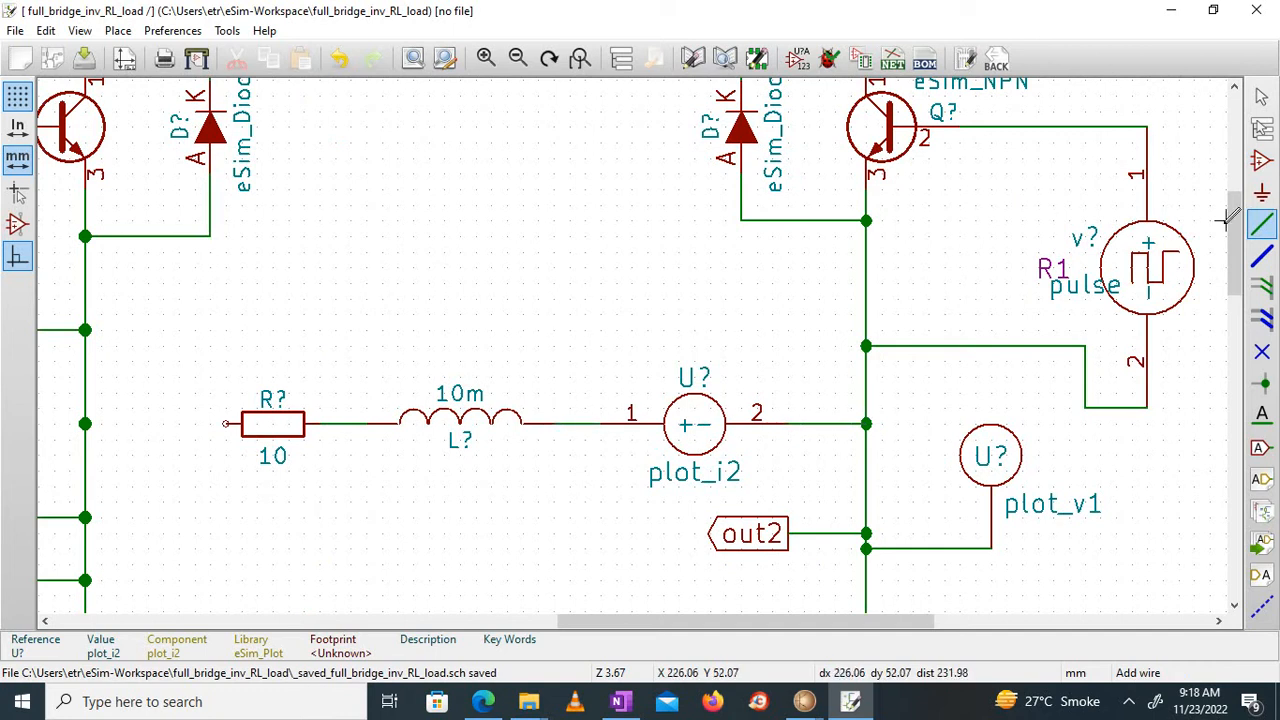
{"action": "left_click", "coordinate": [226, 424]}
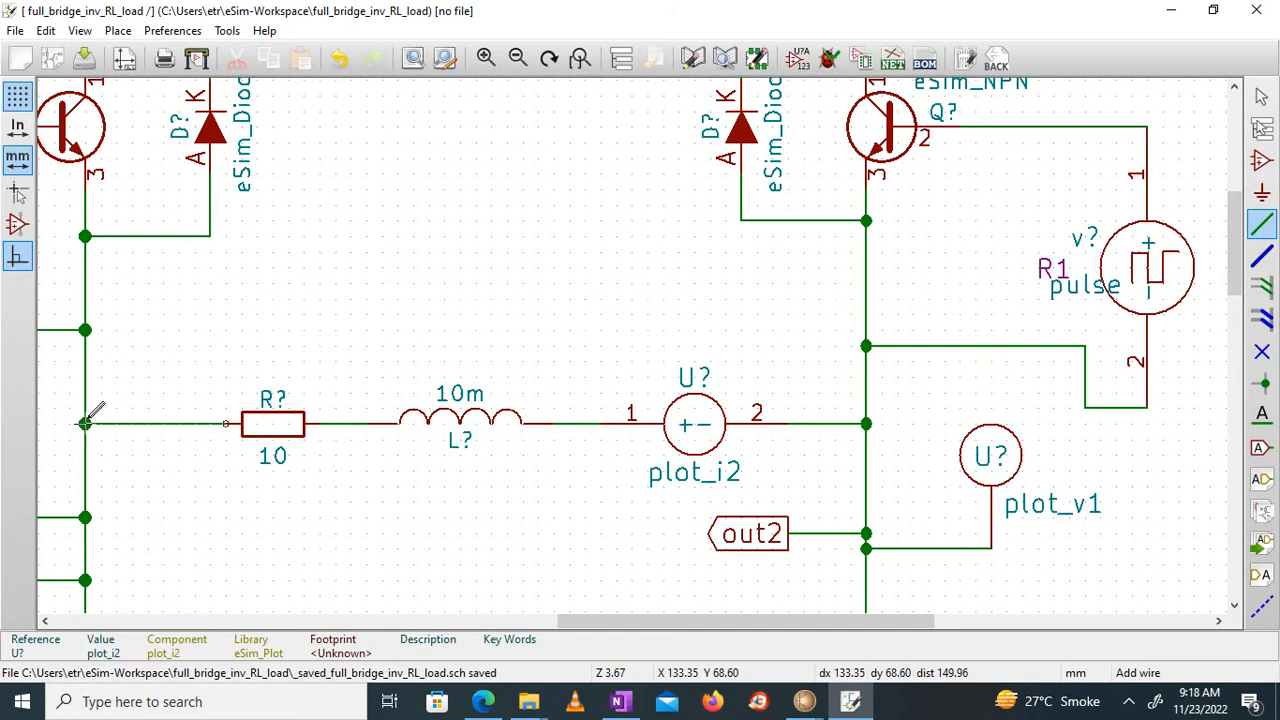
{"action": "left_click", "coordinate": [85, 424]}
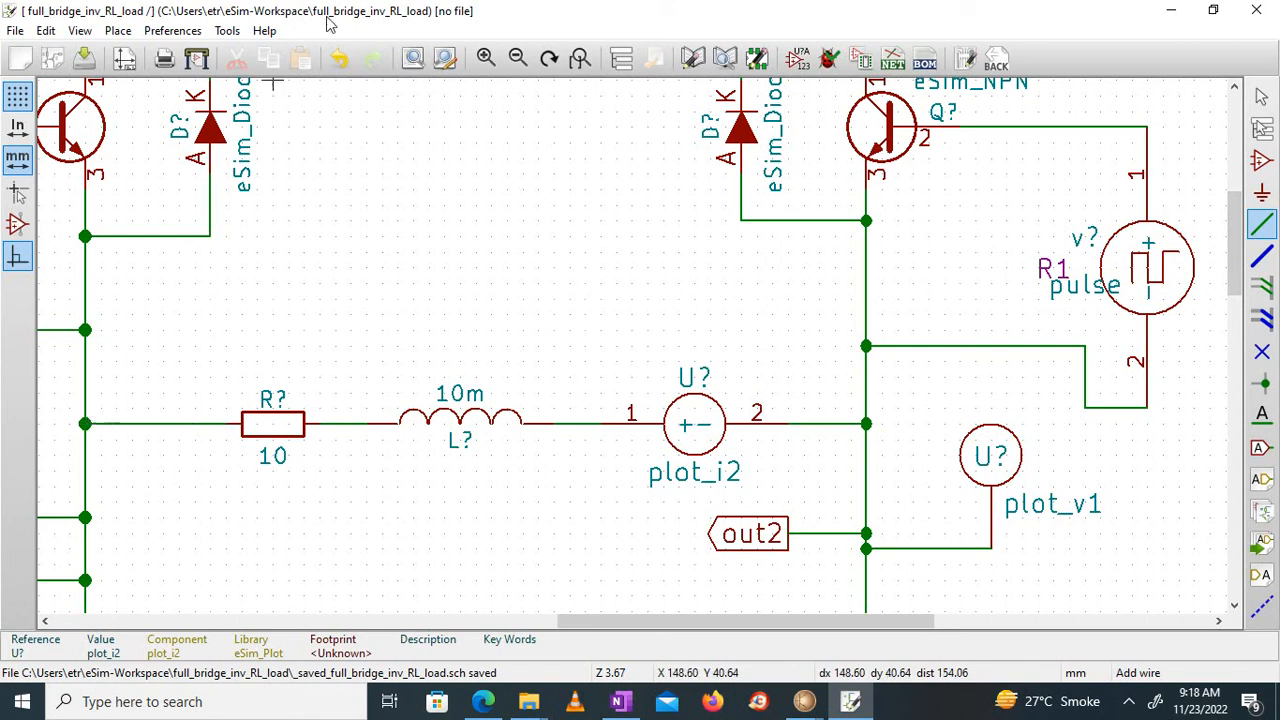
Check the complete inverter schematic and save it
{"action": "left_click", "coordinate": [580, 58]}
{"action": "scroll", "coordinate": [573, 226], "scroll_direction": "up", "scroll_amount": 4}
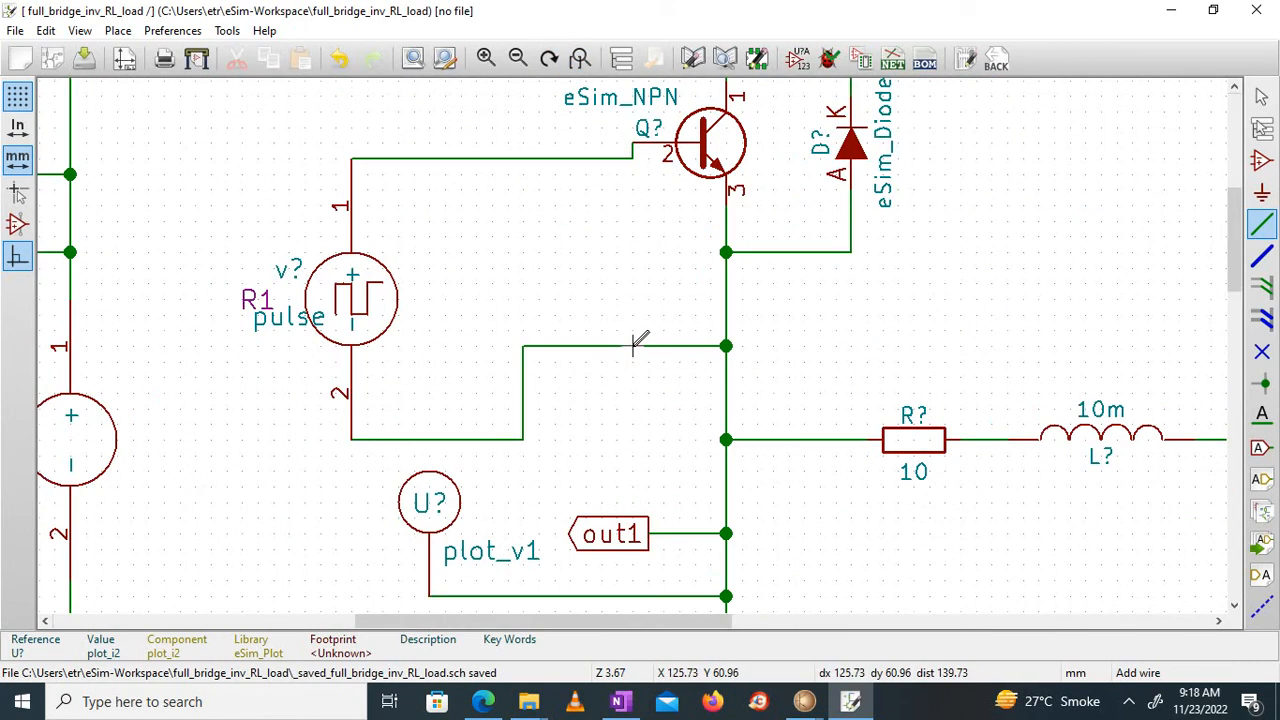
{"action": "scroll", "coordinate": [573, 226], "scroll_direction": "down", "scroll_amount": 3}
{"action": "scroll", "coordinate": [632, 347], "scroll_direction": "up", "scroll_amount": 1}
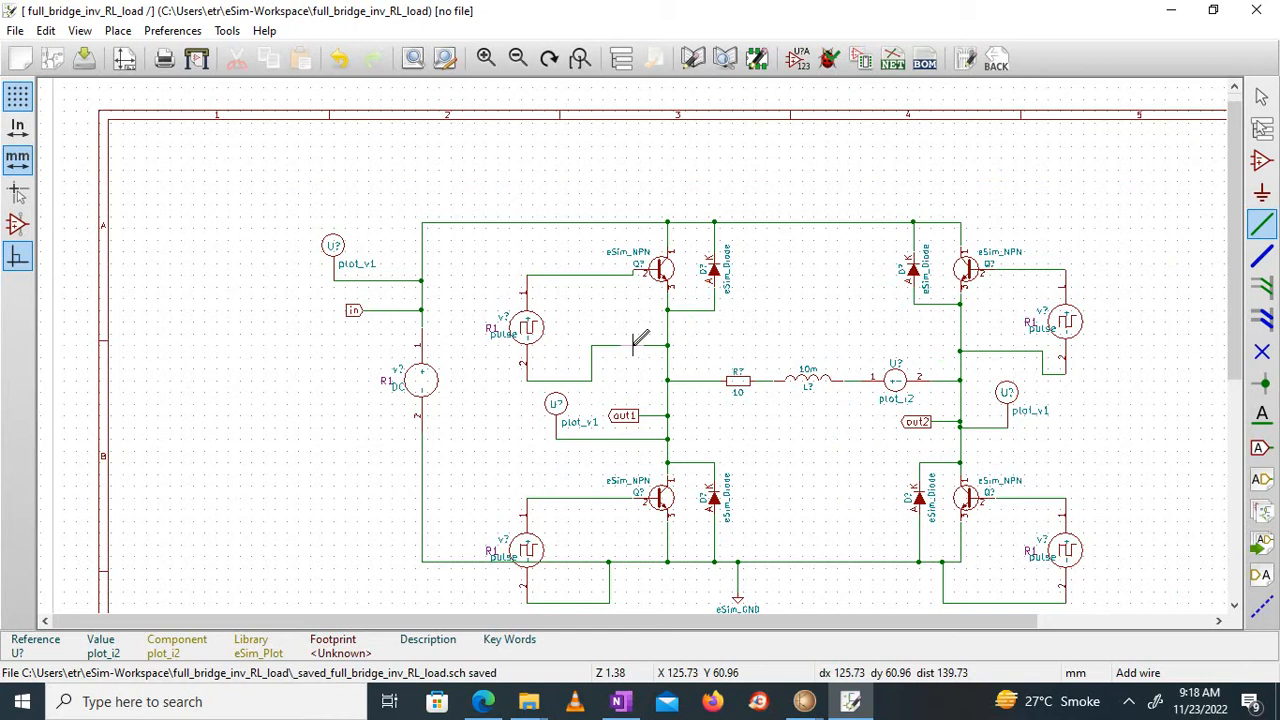
{"action": "scroll", "coordinate": [632, 347], "scroll_direction": "up", "scroll_amount": 1}
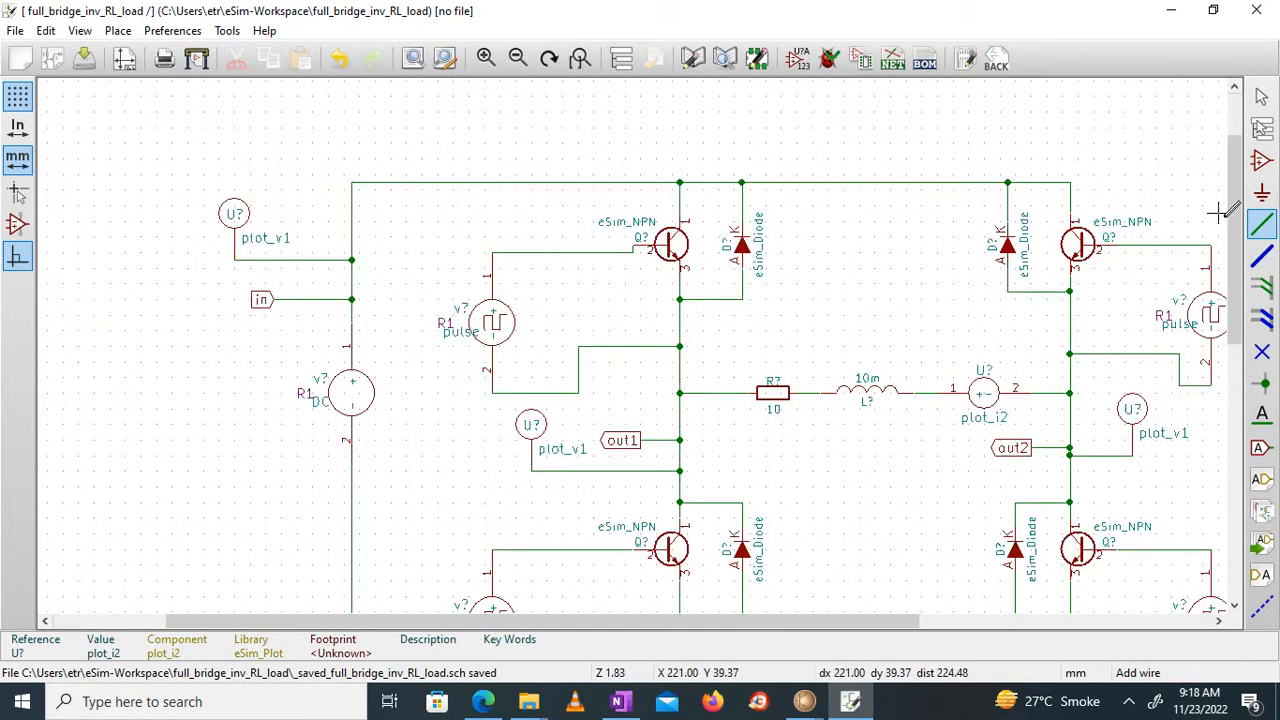
{"action": "left_click_drag", "start_coordinate": [563, 621], "coordinate": [735, 616]}
{"action": "left_click_drag", "start_coordinate": [1238, 232], "coordinate": [1245, 266]}
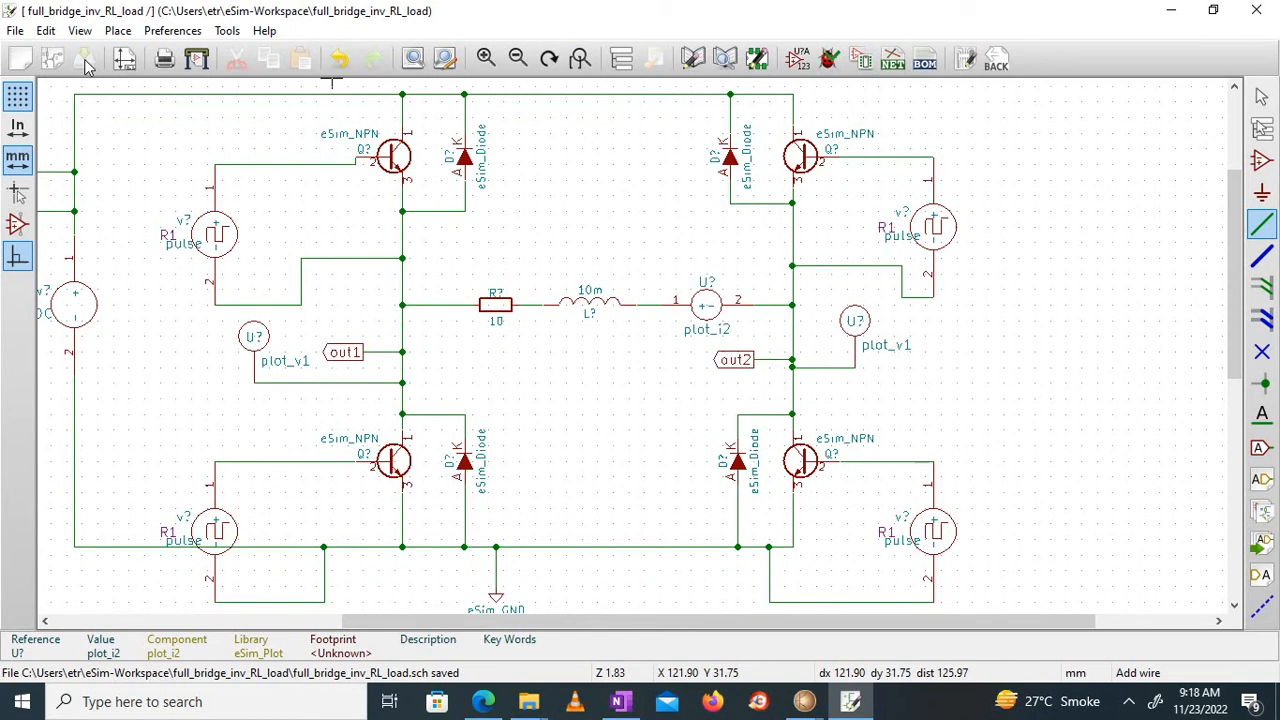
Annotate the unannotated components of the entire schematic, keeping existing annotation, sorting by X position and using the first free number
{"action": "left_click", "coordinate": [790, 62]}
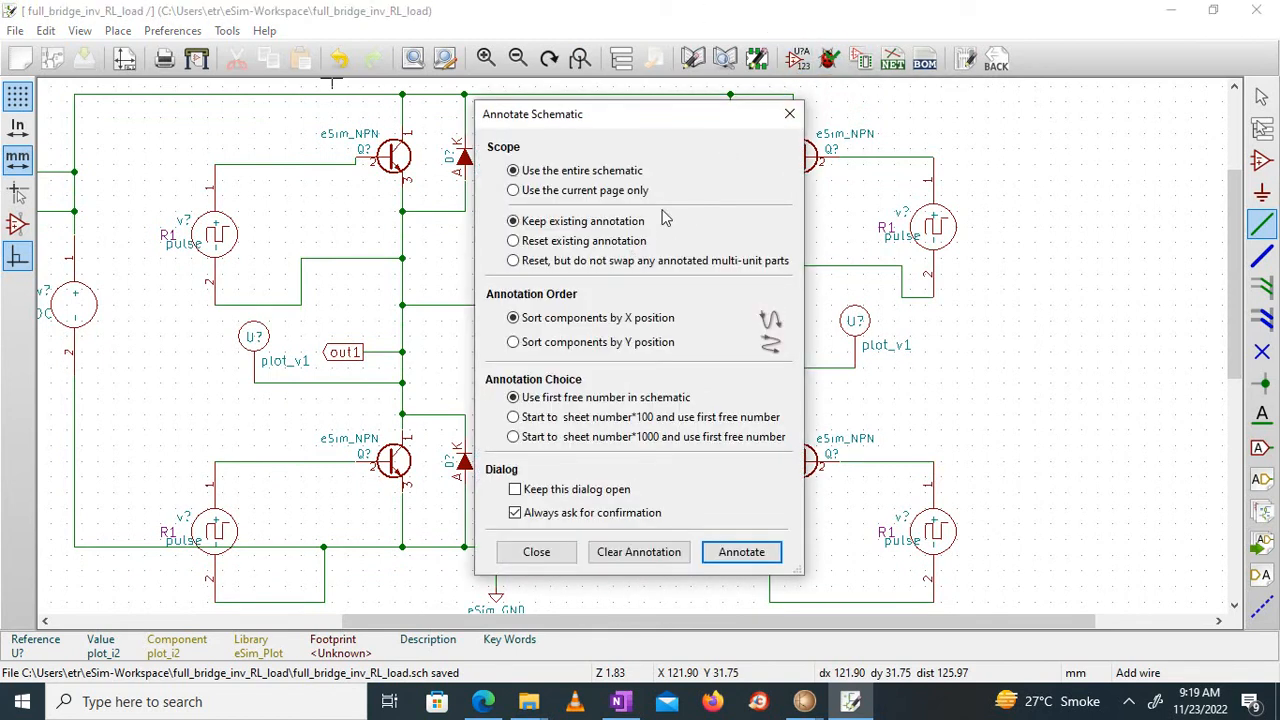
{"action": "left_click", "coordinate": [741, 554]}
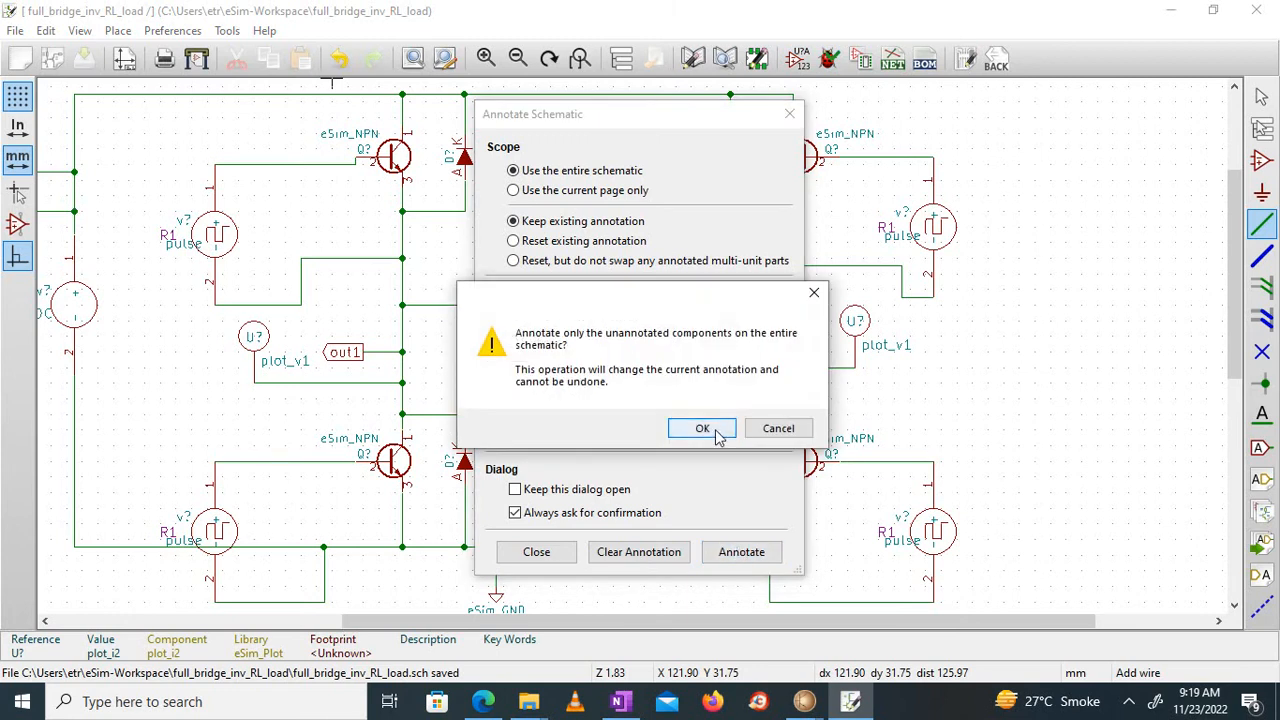
{"action": "left_click", "coordinate": [703, 429]}
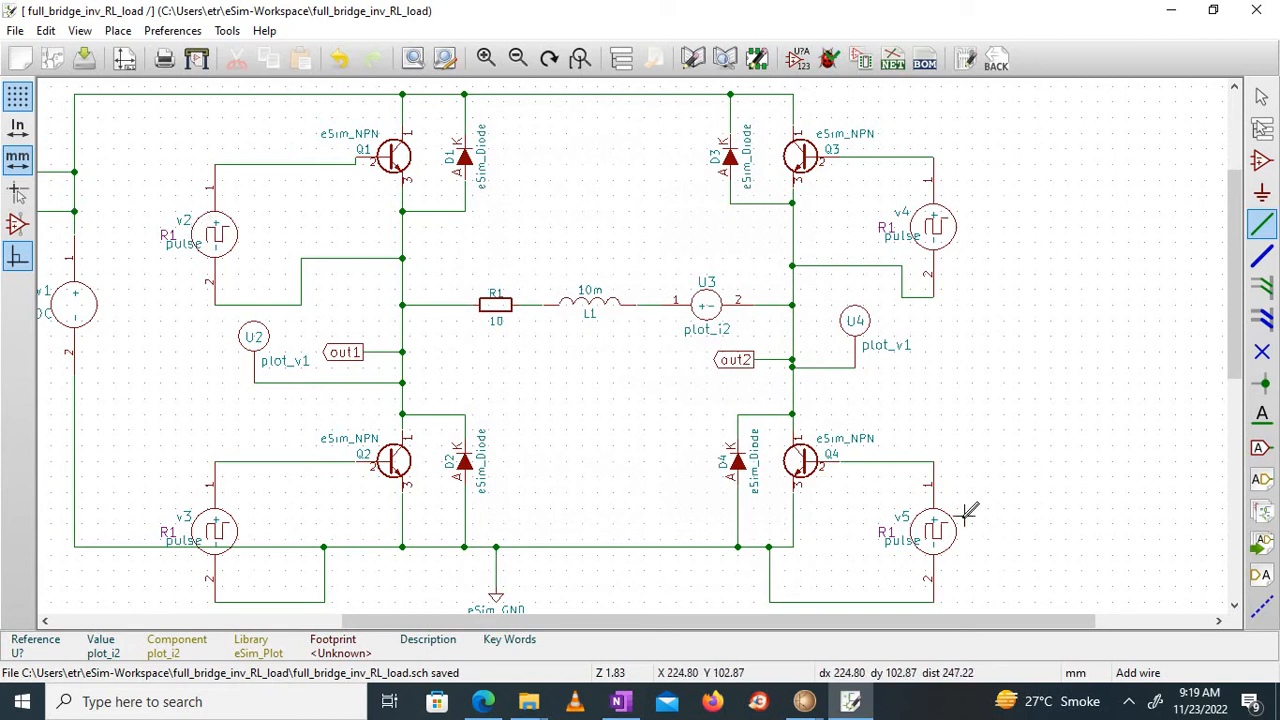
{"action": "left_click", "coordinate": [933, 280]}
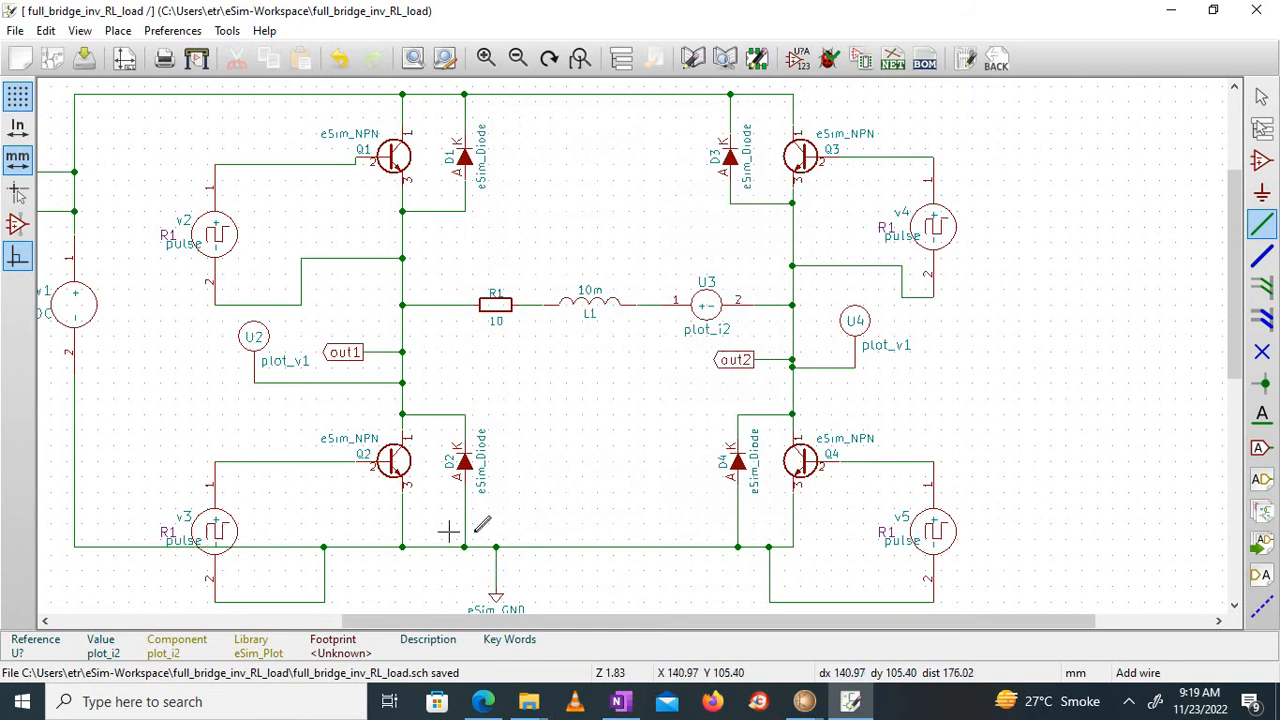
Generate the schematic's Spice netlist in default format as full_bridge_inv_RL_load.cir and save the schematic
{"action": "left_click_drag", "start_coordinate": [572, 620], "coordinate": [740, 380]}
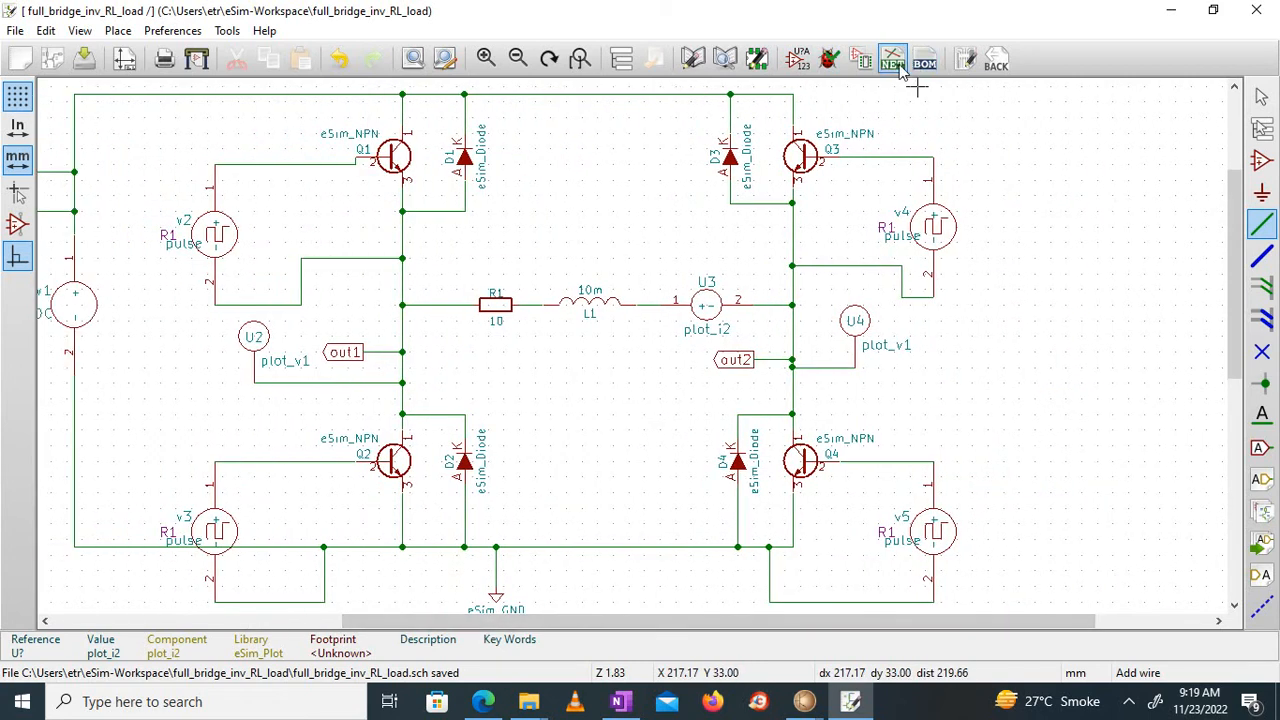
{"action": "left_click", "coordinate": [893, 64]}
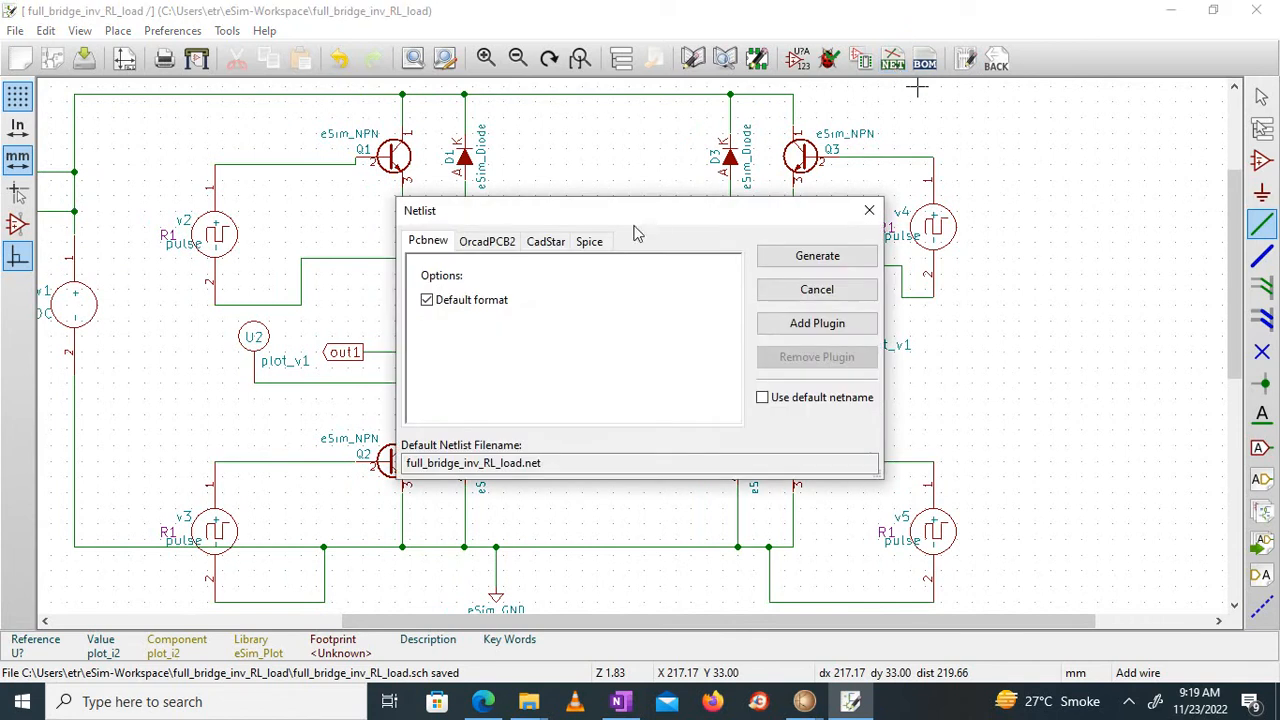
{"action": "left_click", "coordinate": [597, 241]}
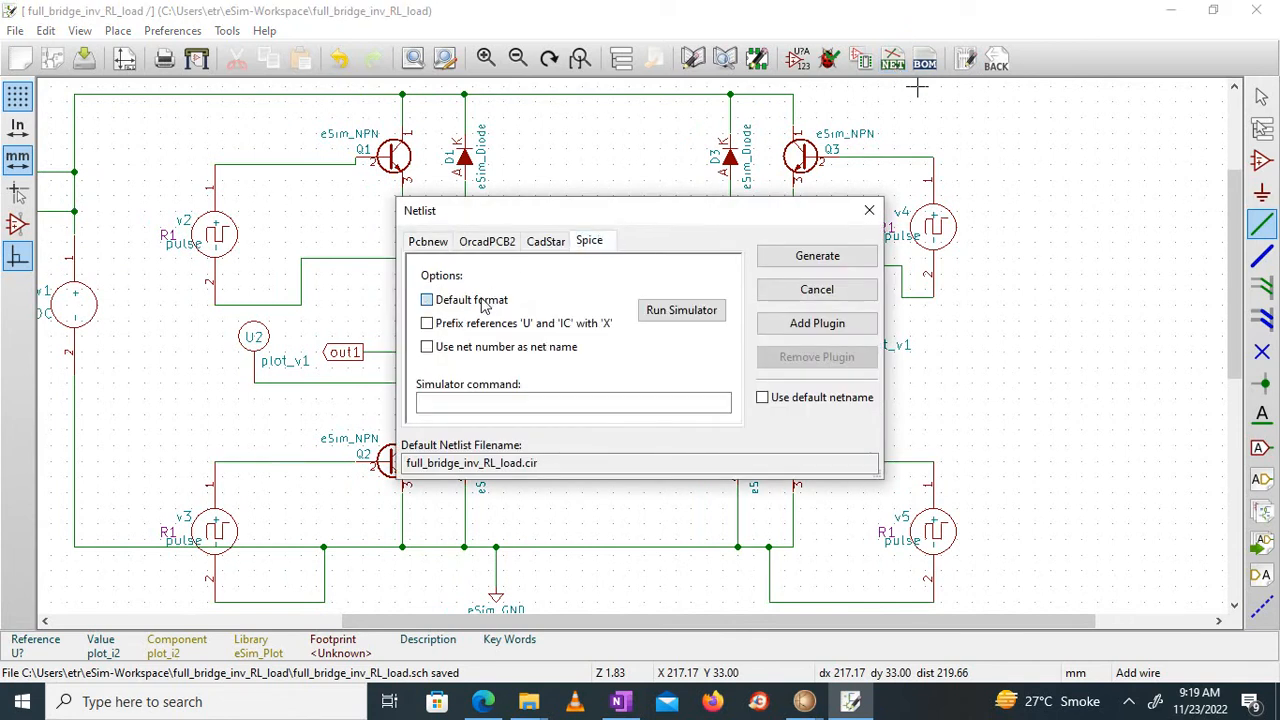
{"action": "left_click", "coordinate": [800, 262]}
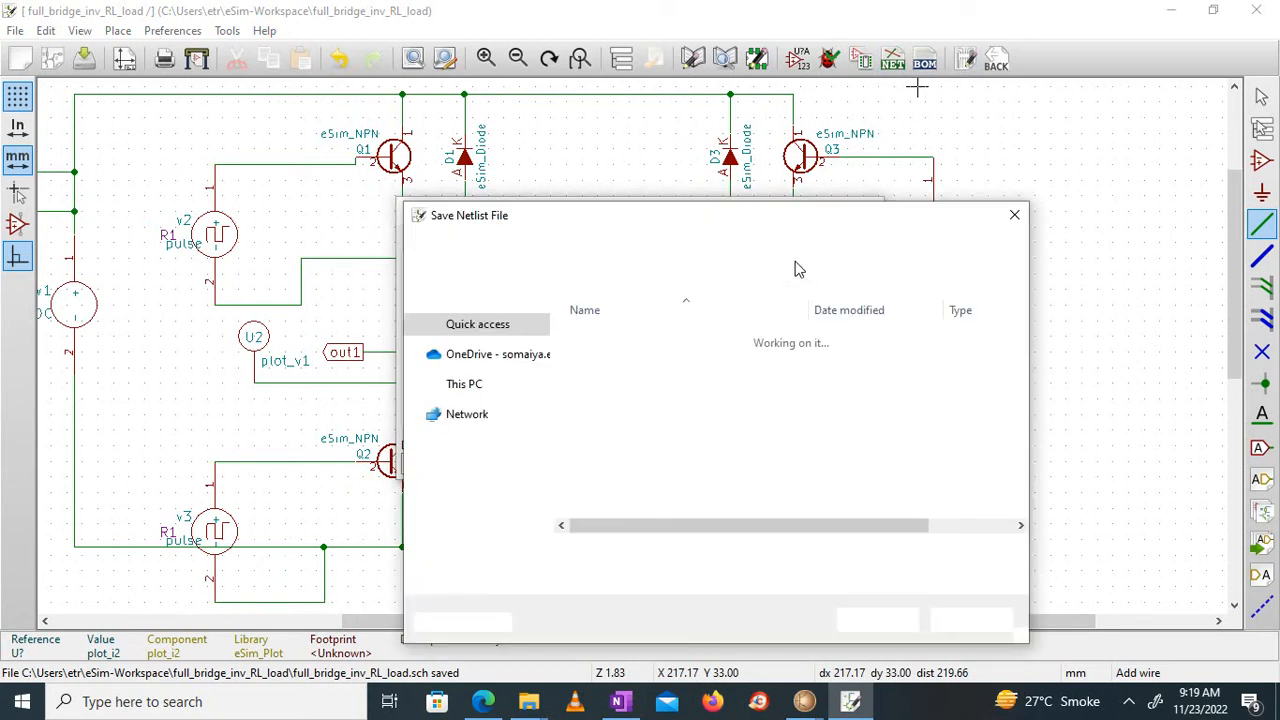
{"action": "left_click", "coordinate": [876, 620]}
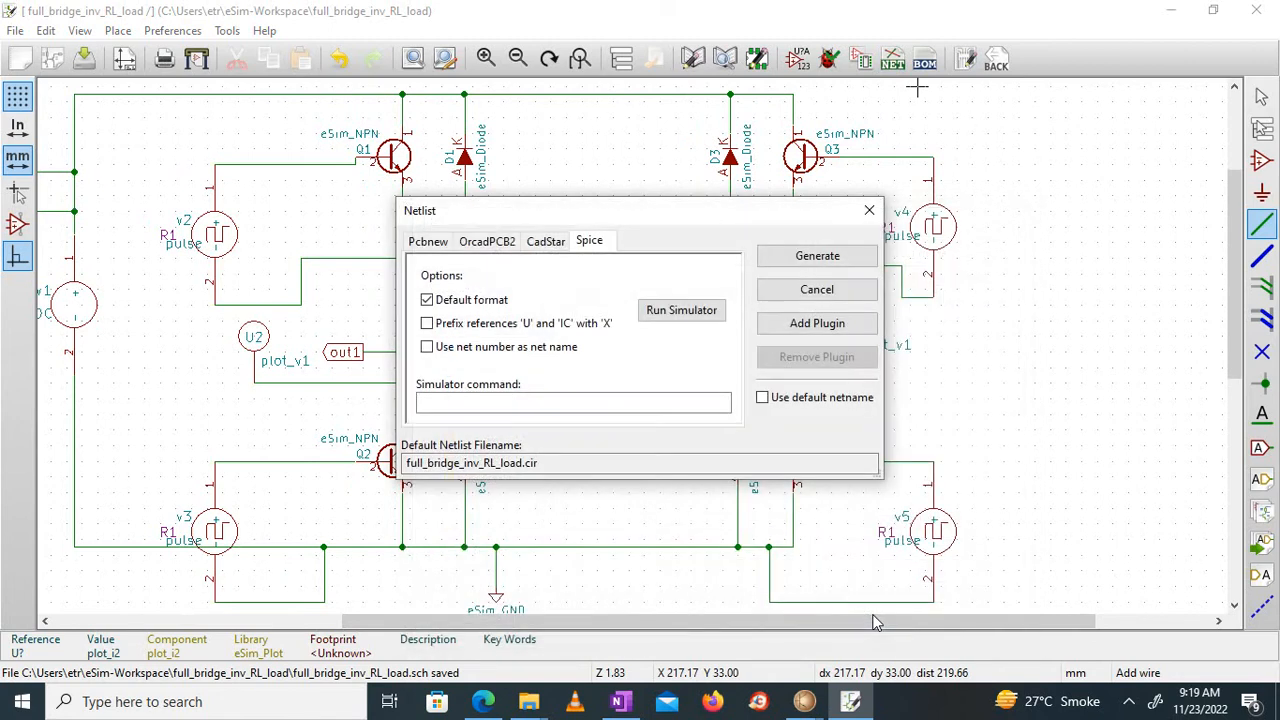
{"action": "left_click", "coordinate": [835, 260]}
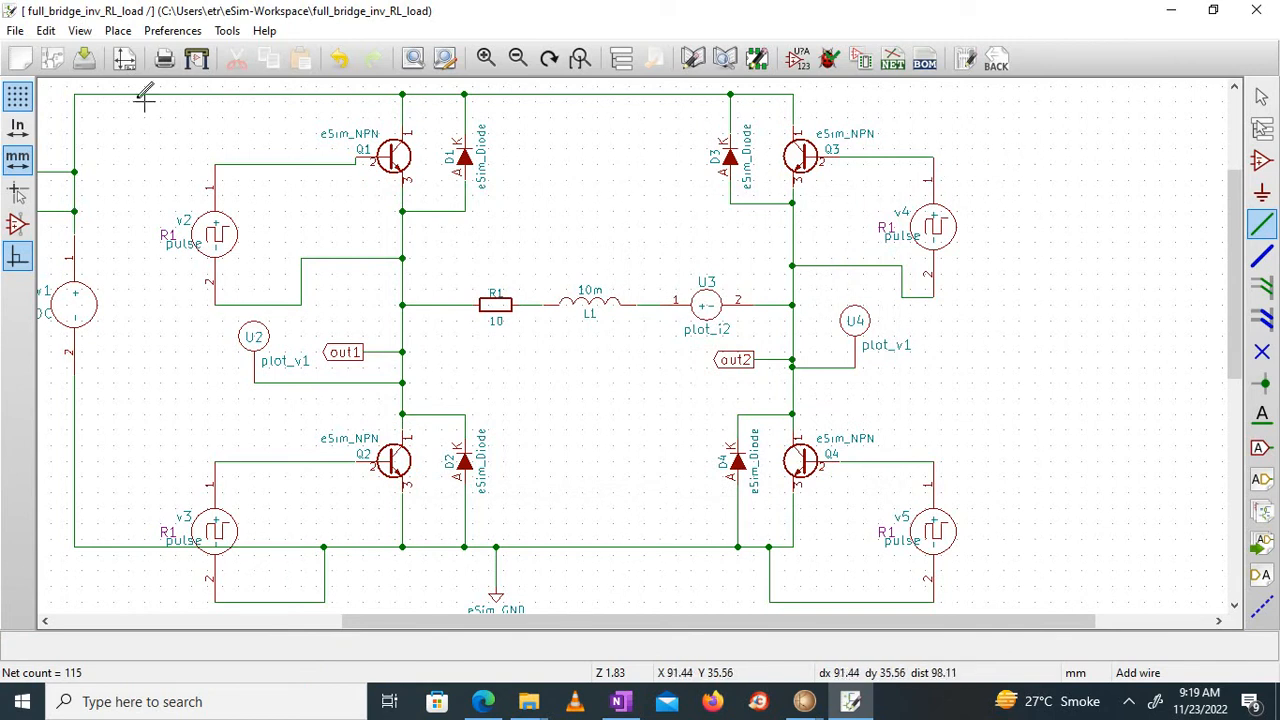
{"action": "left_click", "coordinate": [86, 59]}
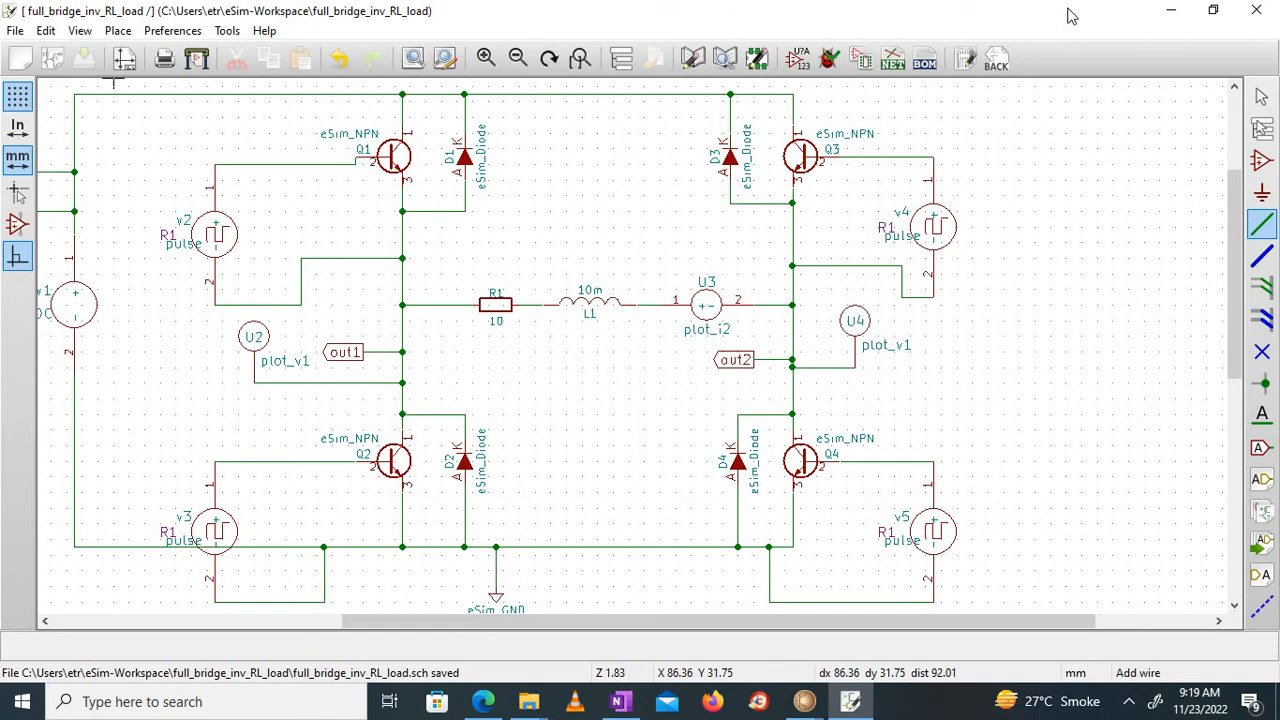
Switch to the eSim main window and start the KiCad to Ngspice conversion for the full_bridge_inv_RL_load project
{"action": "left_click", "coordinate": [1176, 10]}
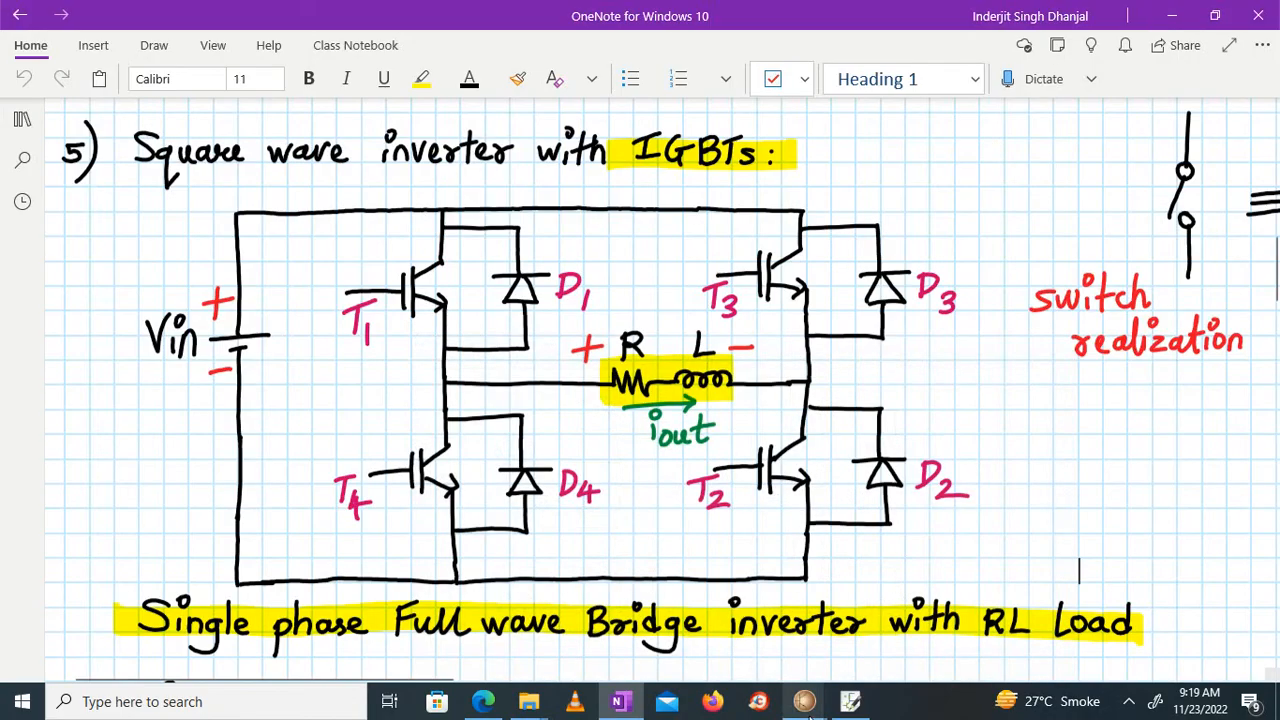
{"action": "mouse_move", "coordinate": [805, 701]}
{"action": "left_click", "coordinate": [867, 632]}
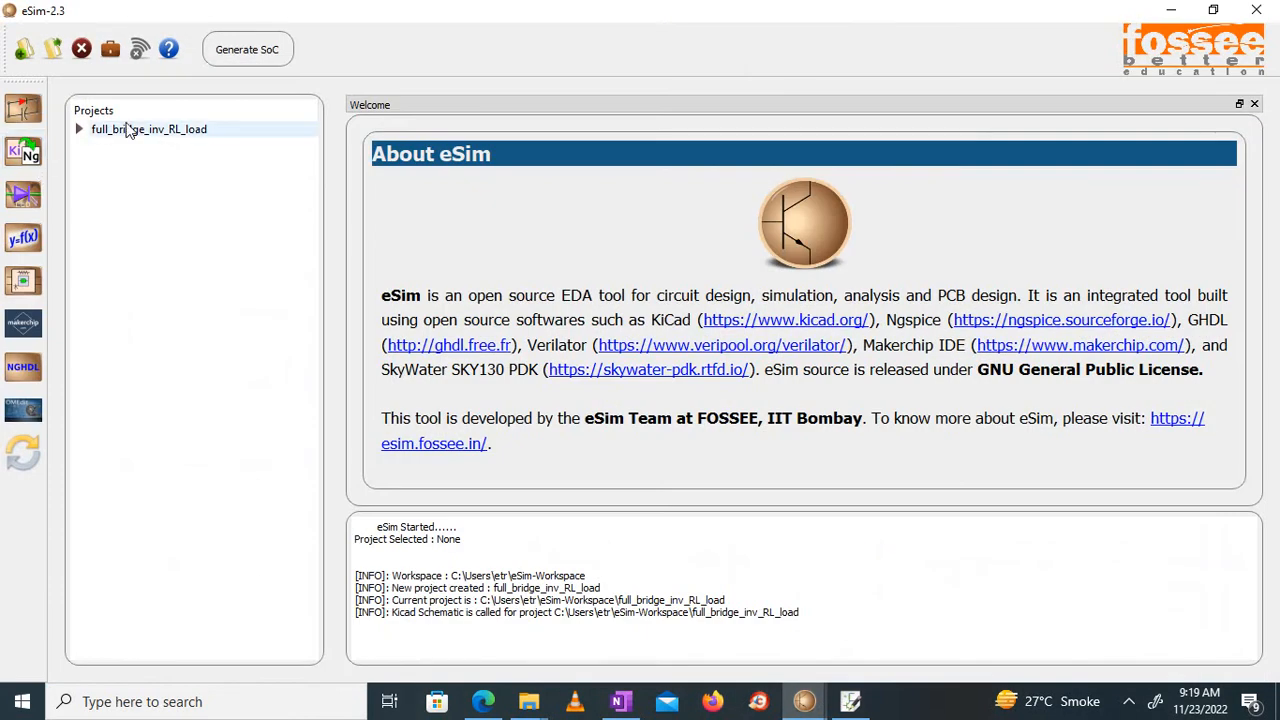
{"action": "left_click", "coordinate": [127, 130]}
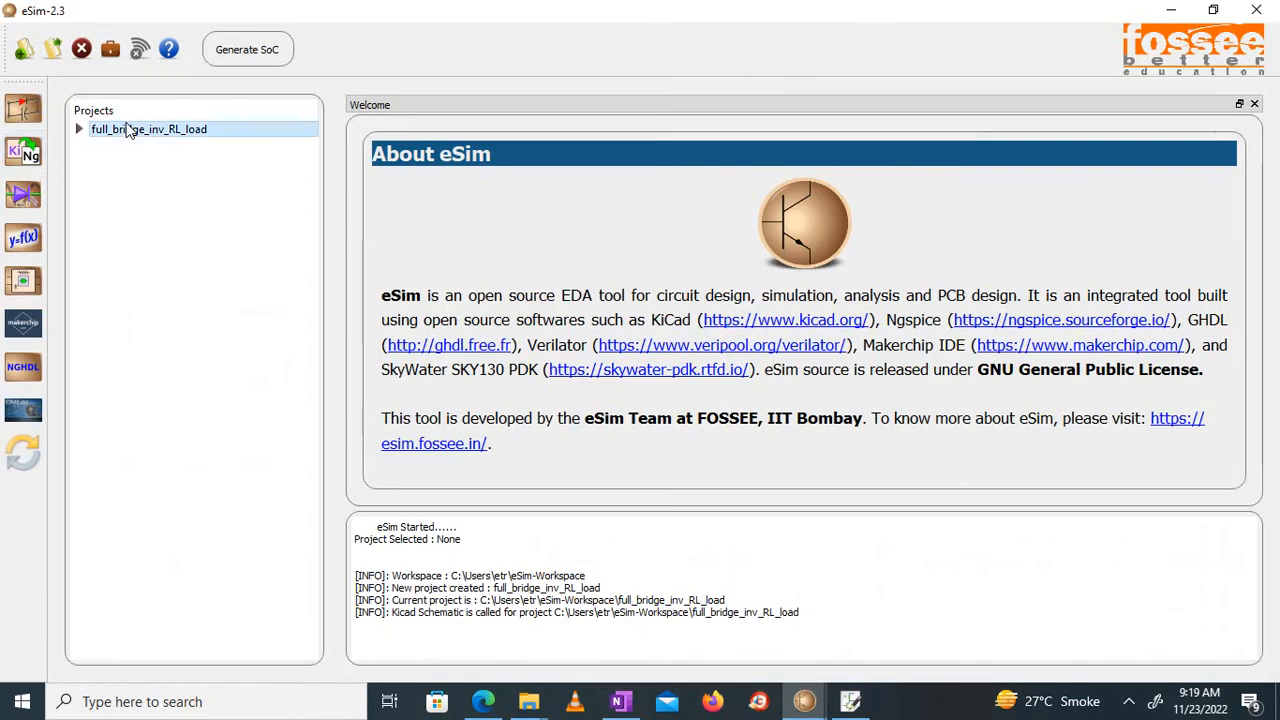
{"action": "left_click", "coordinate": [24, 160]}
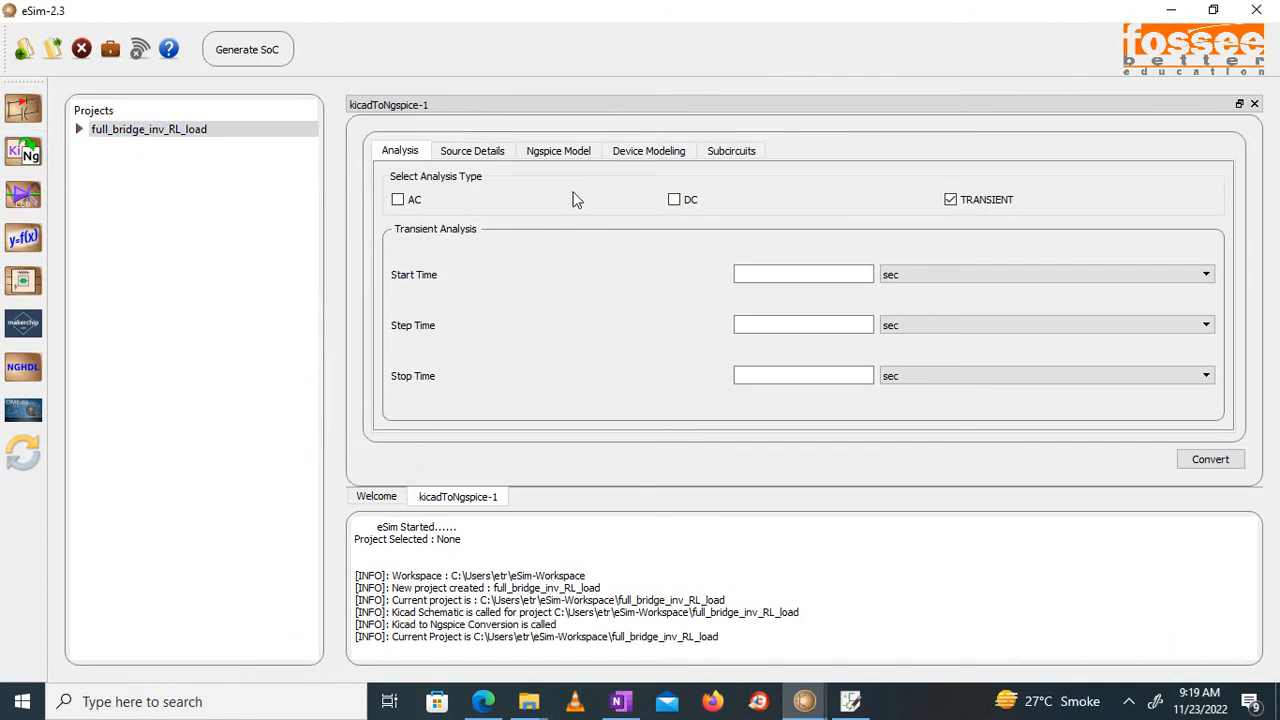
Set the transient analysis to start at 0 sec, step by 500 us and stop at 50 ms
{"action": "left_click", "coordinate": [812, 275]}
{"action": "key", "text": "Tab"}
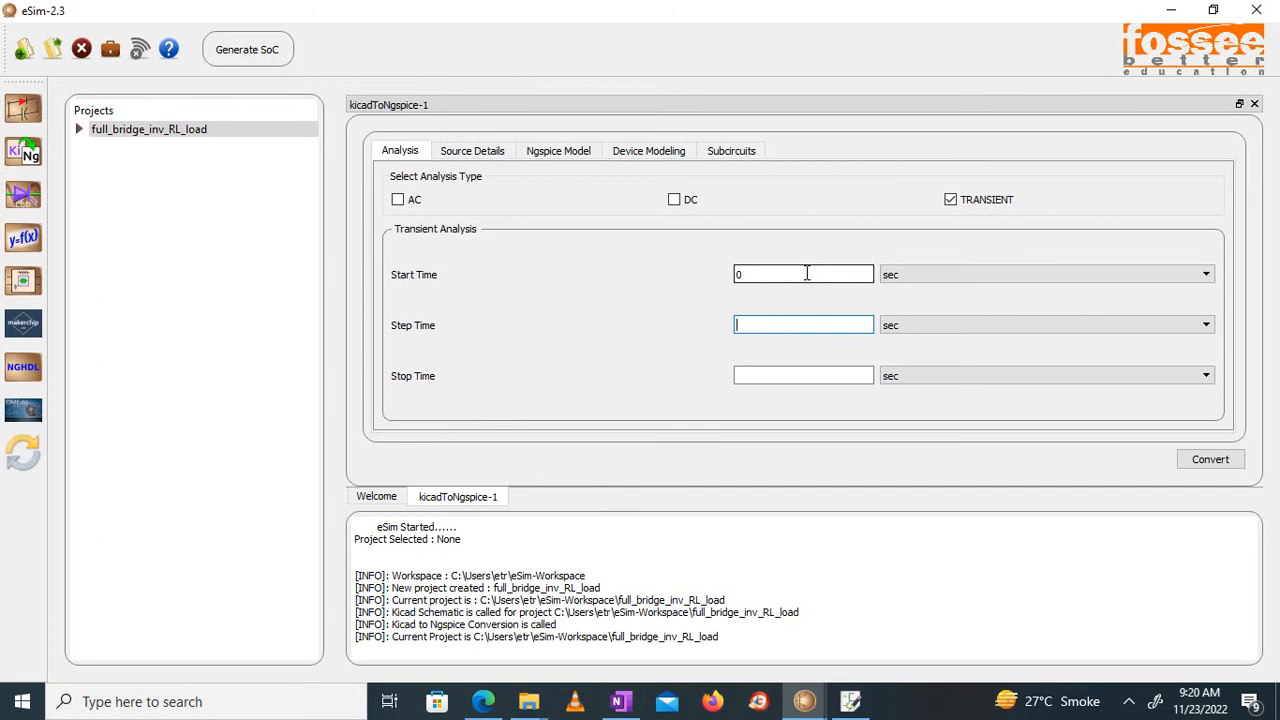
{"action": "type", "text": "500"}
{"action": "left_click", "coordinate": [897, 330]}
{"action": "left_click", "coordinate": [889, 365]}
{"action": "left_click", "coordinate": [812, 375]}
{"action": "type", "text": "50ms"}
{"action": "key", "text": "BackSpace"}
{"action": "key", "text": "BackSpace"}
{"action": "left_click", "coordinate": [894, 375]}
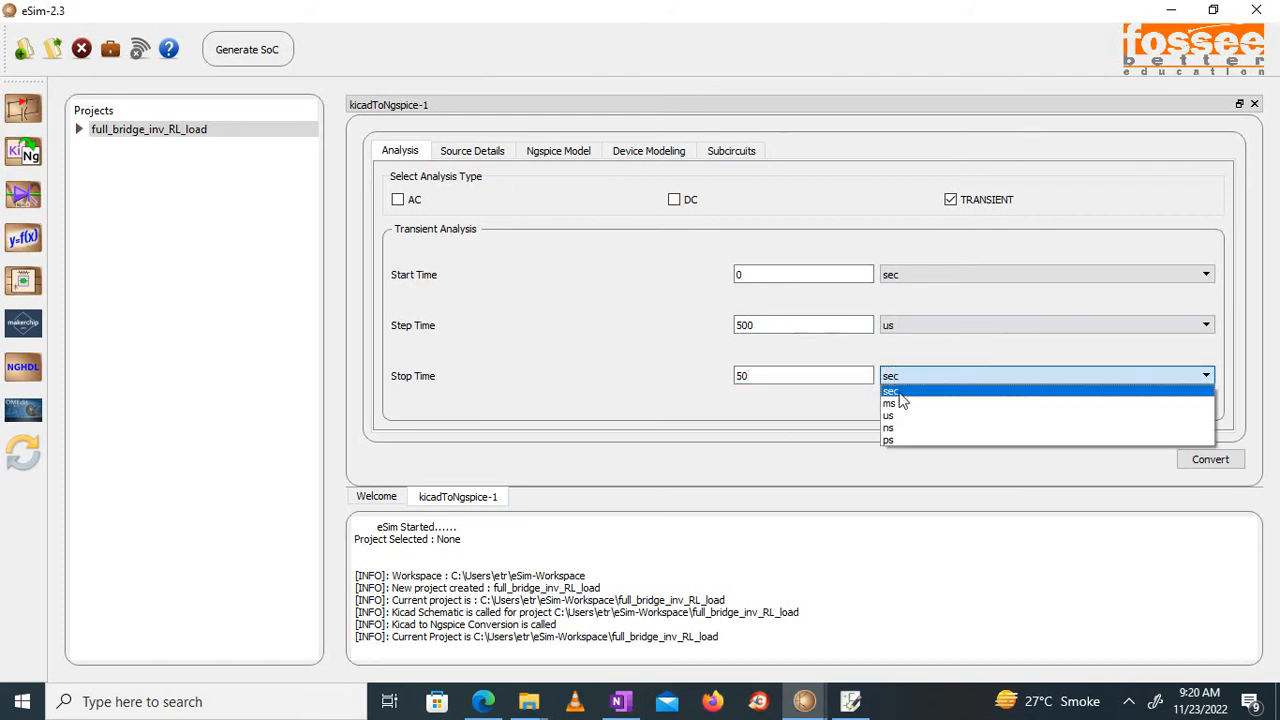
{"action": "left_click", "coordinate": [900, 403]}
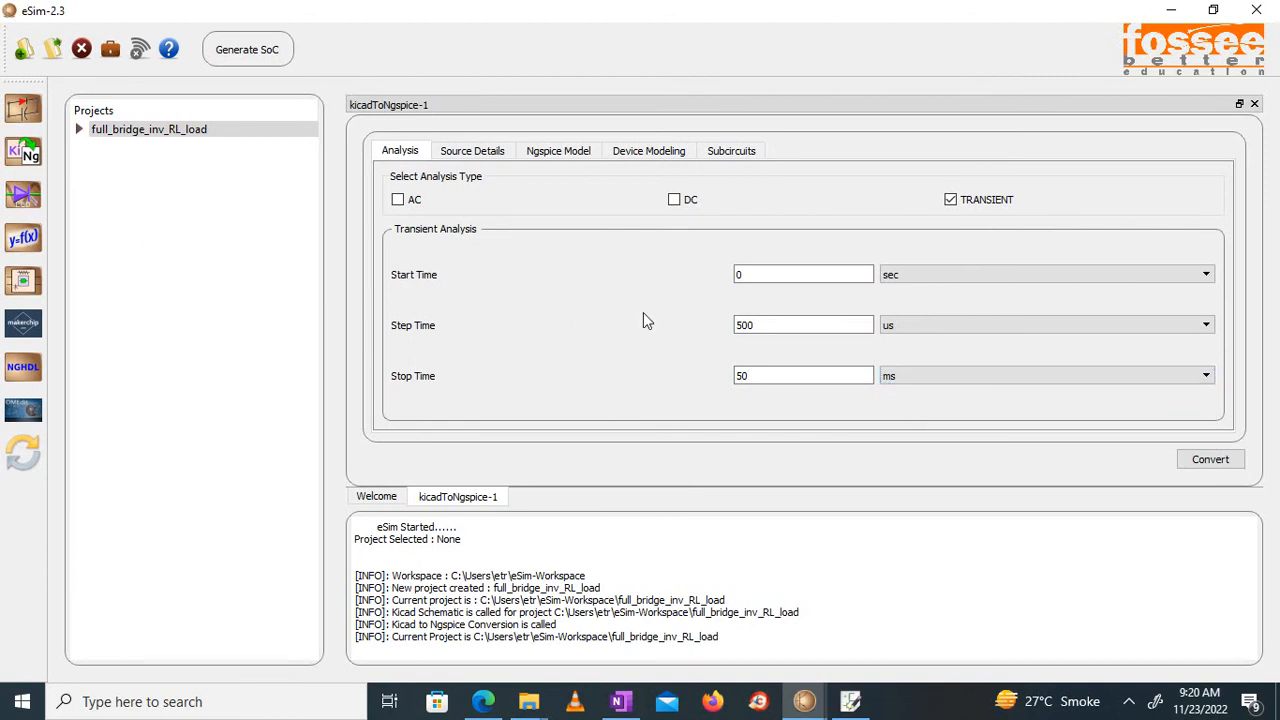
Set the value of DC source v1 to 10 in the source details
{"action": "left_click", "coordinate": [490, 158]}
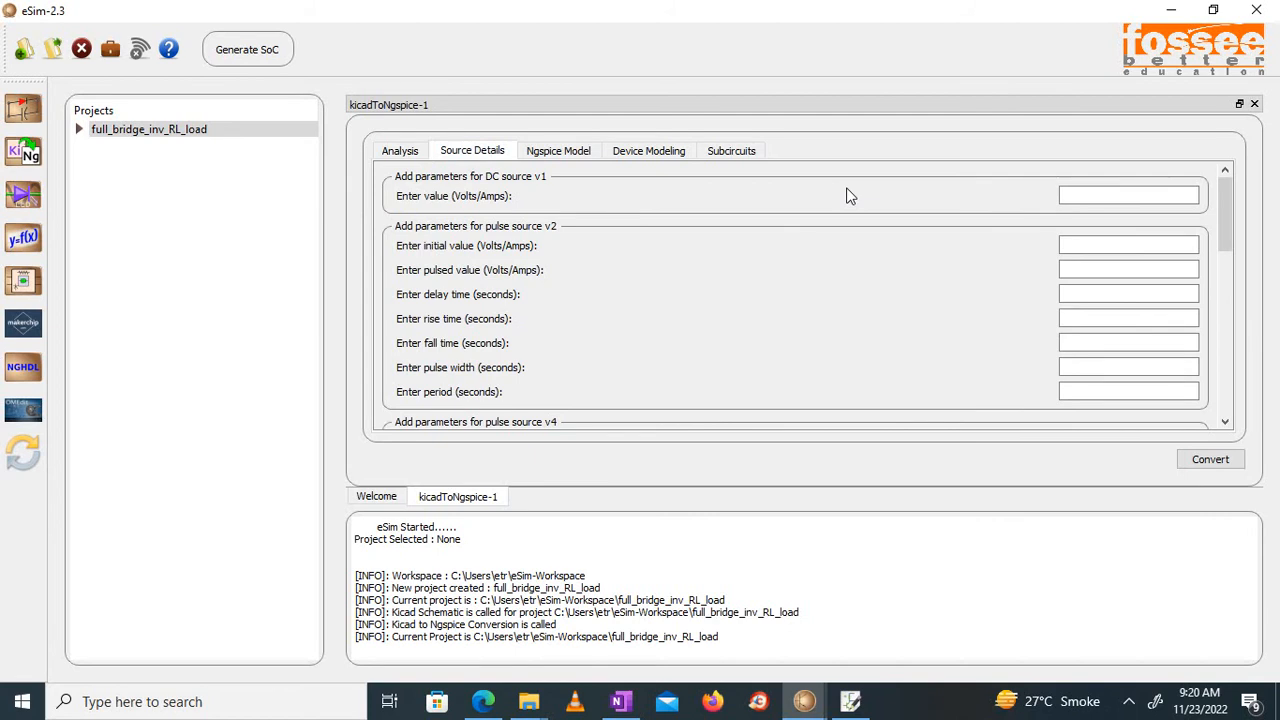
{"action": "left_click", "coordinate": [1072, 195]}
{"action": "type", "text": "10"}
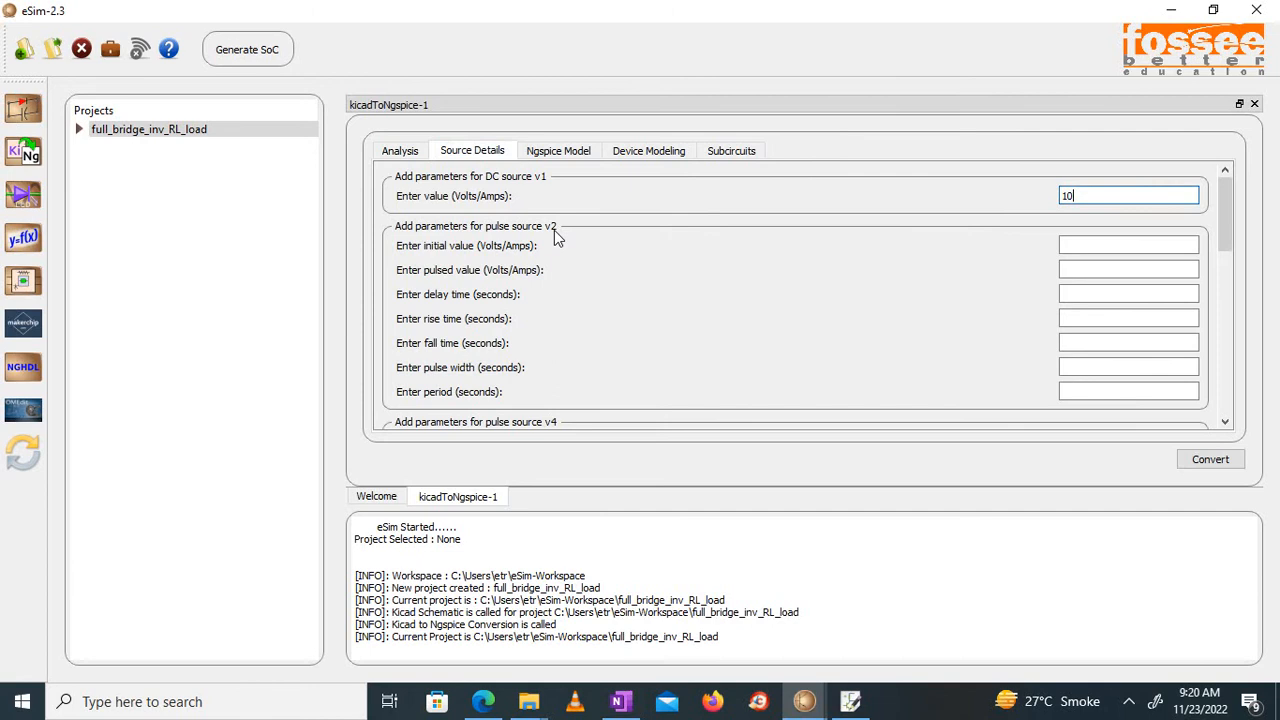
Check pulse source v2 in the schematic and set its initial value to 0, pulsed value to 2.5 and delay time to 0
{"action": "left_click", "coordinate": [864, 710]}
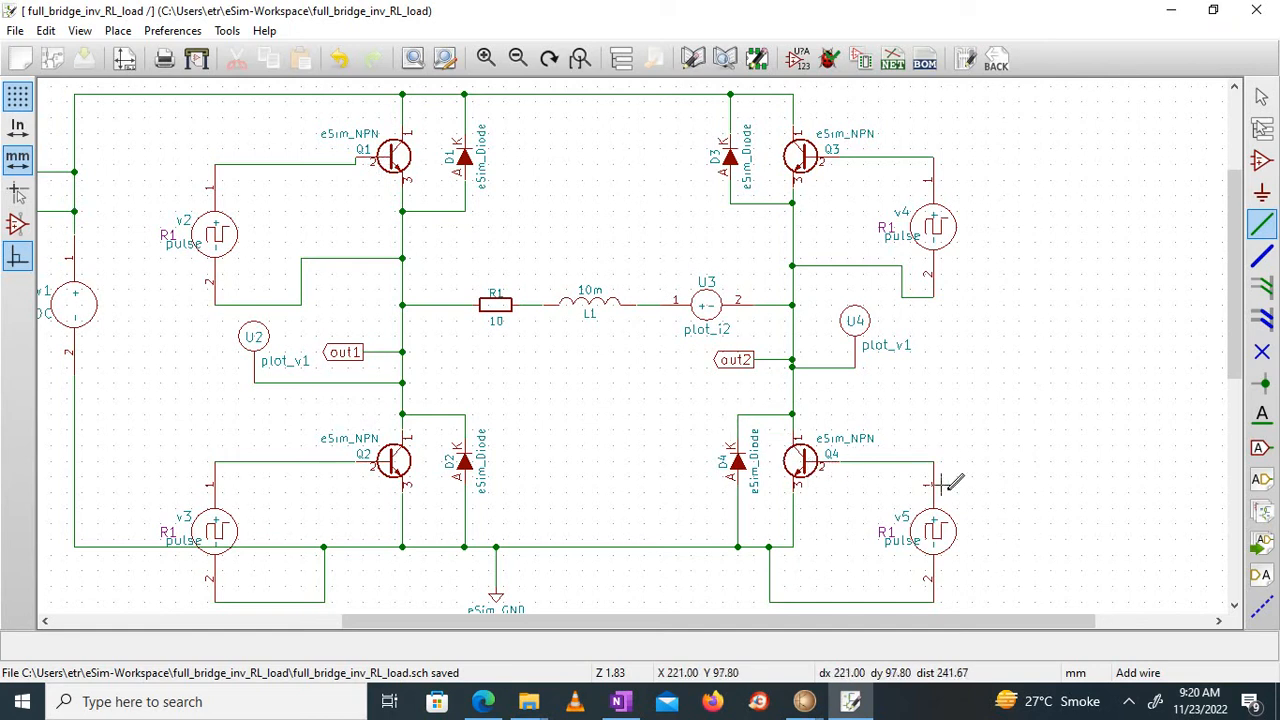
{"action": "left_click", "coordinate": [1175, 12]}
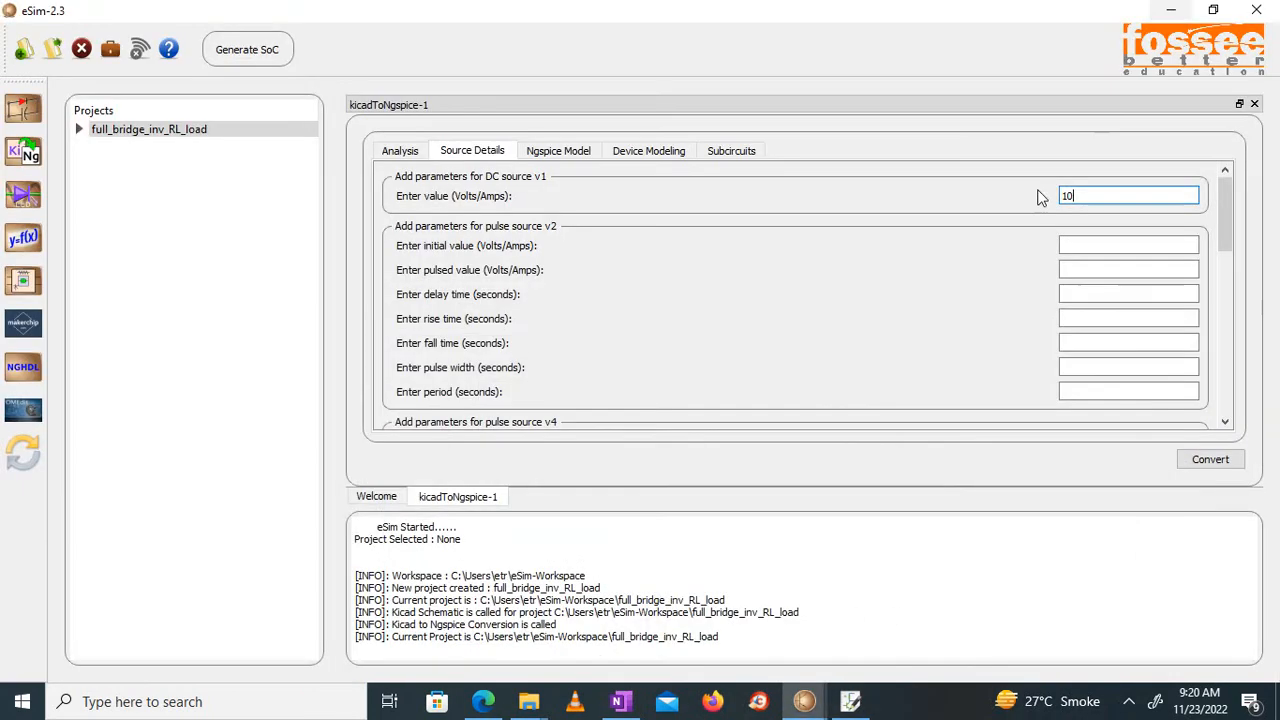
{"action": "left_click", "coordinate": [1078, 245]}
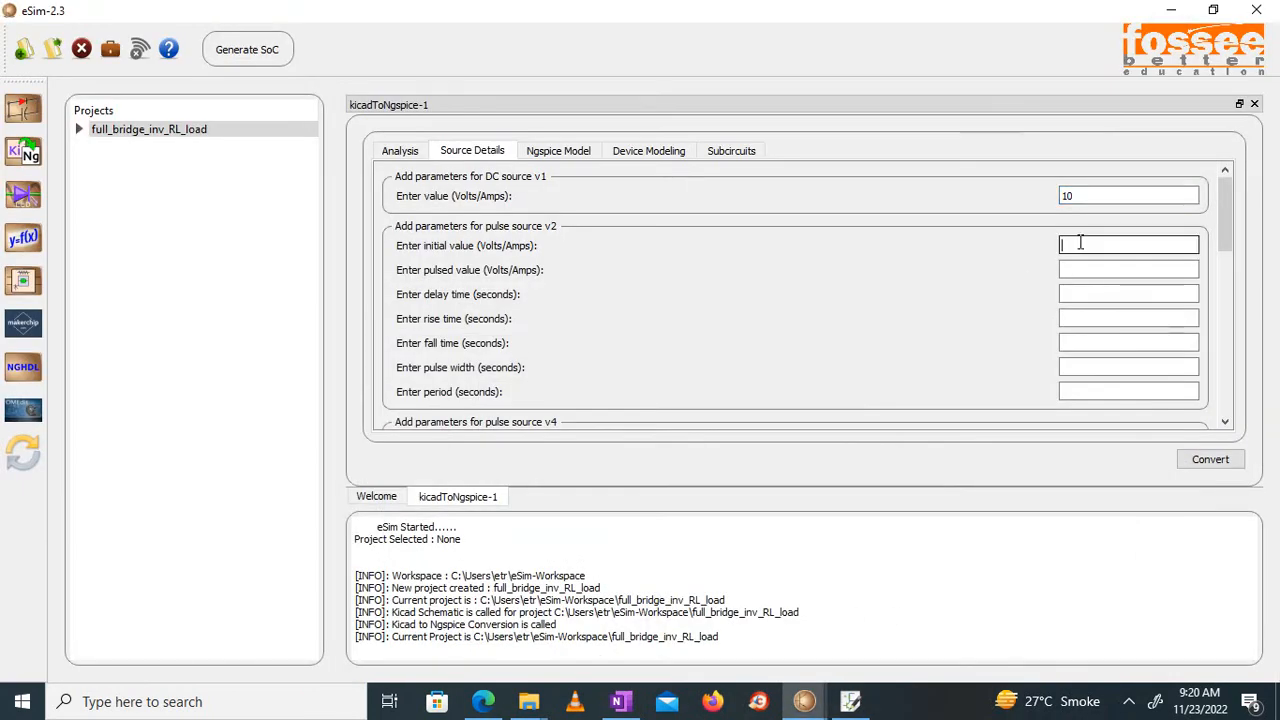
{"action": "type", "text": "0"}
{"action": "key", "text": "Tab"}
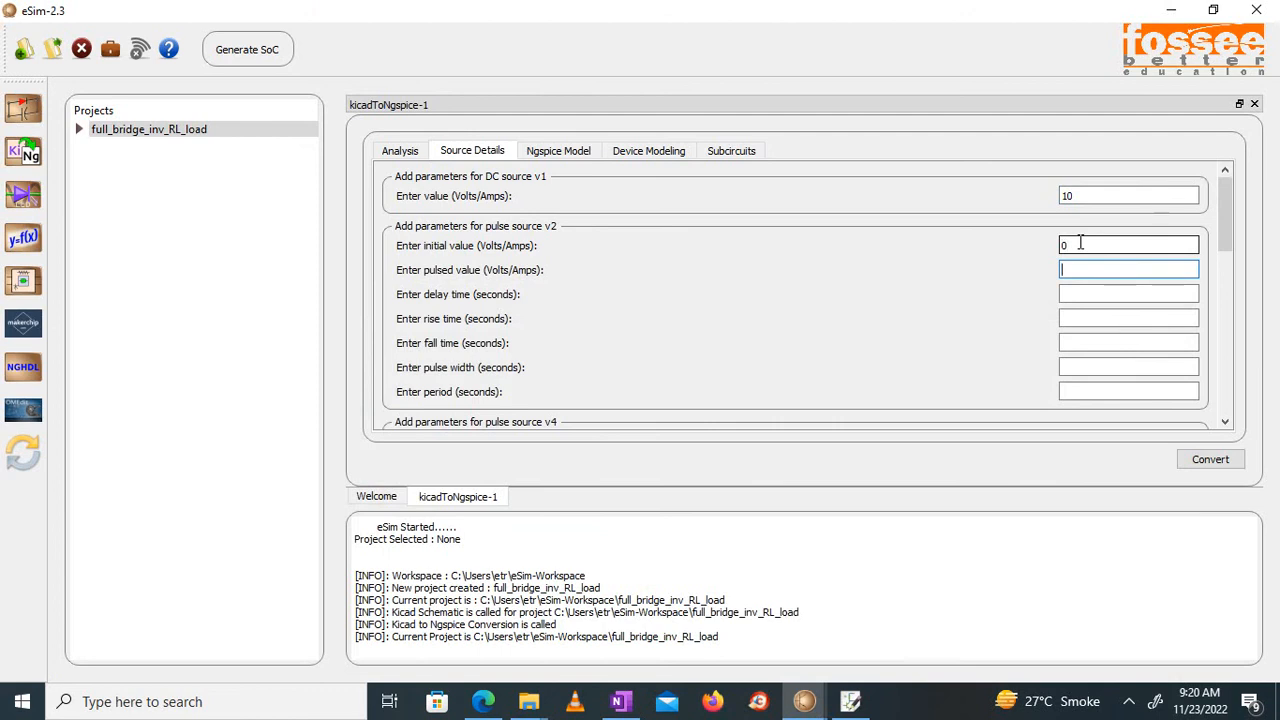
{"action": "type", "text": "2"}
{"action": "left_click", "coordinate": [1080, 292]}
{"action": "type", "text": "0"}
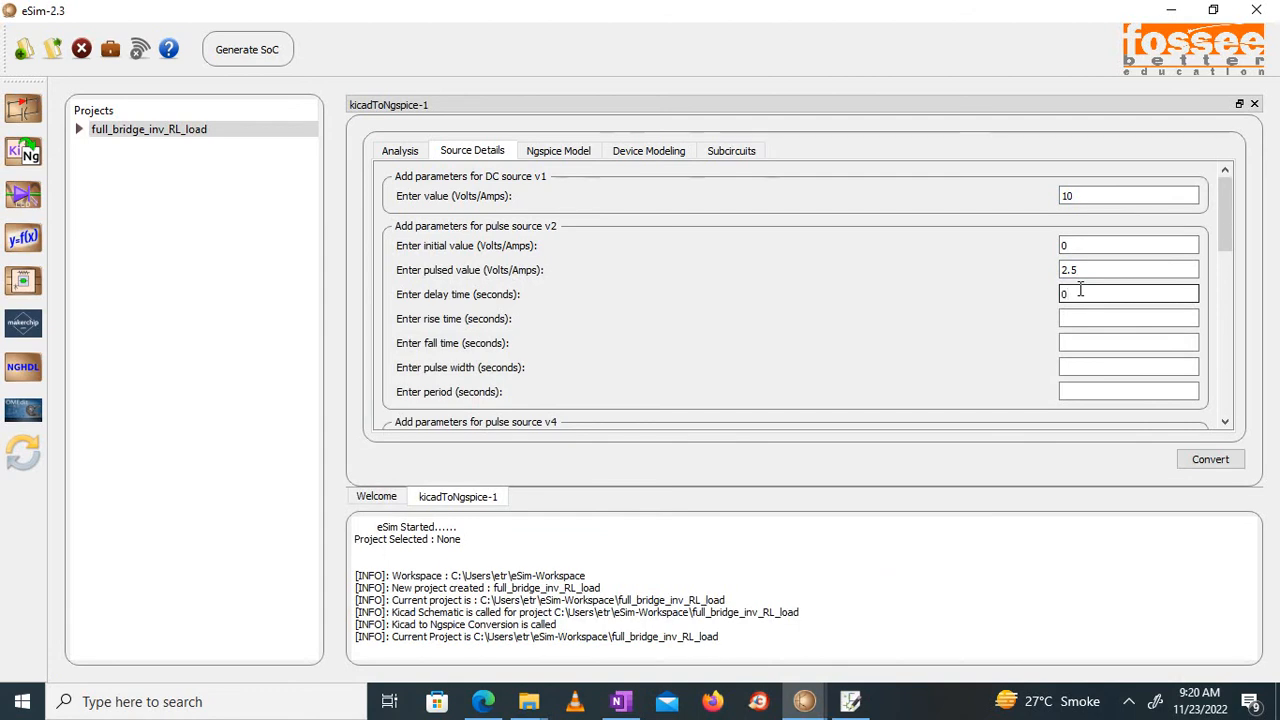
{"action": "key", "text": "Tab"}
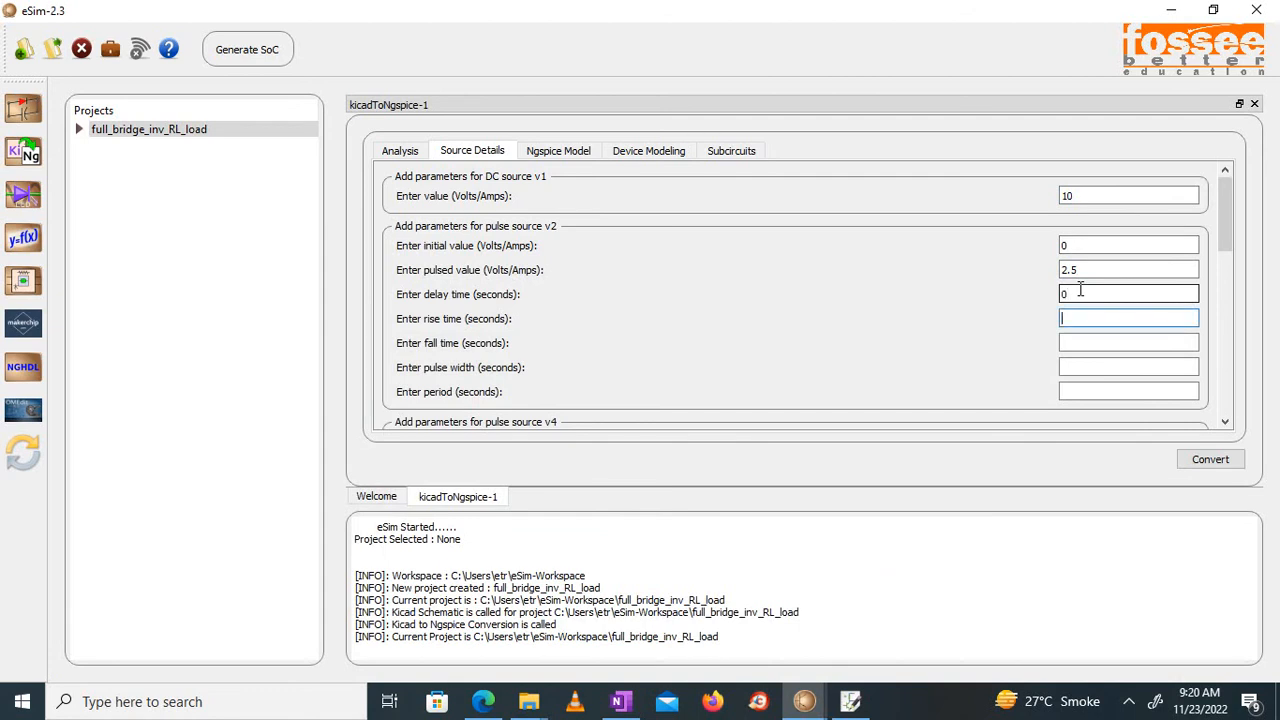
Set pulse source v2's rise and fall times to 1n, pulse width to 0.5m and period to 1m
{"action": "type", "text": "1n"}
{"action": "key", "text": "Tab"}
{"action": "type", "text": "1n"}
{"action": "key", "text": "Tab"}
{"action": "type", "text": "0.5m"}
{"action": "key", "text": "Tab"}
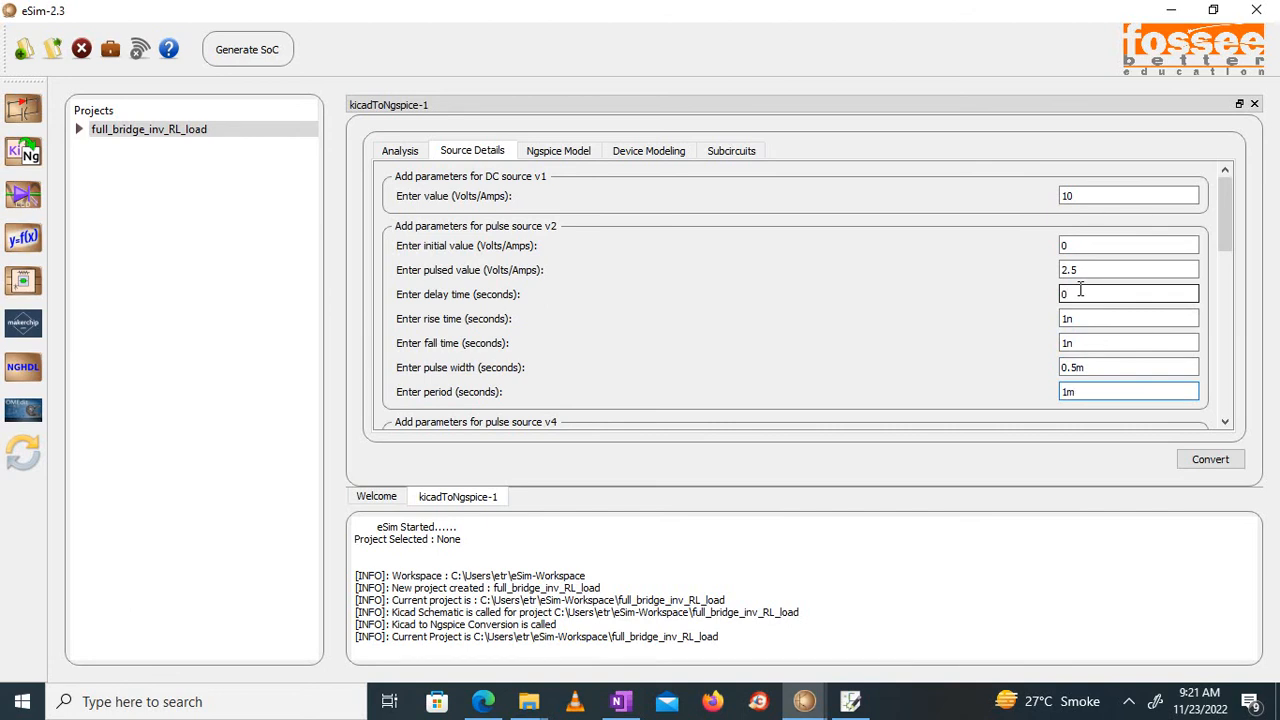
Check pulse source v4 in the schematic and set its initial value to 0, pulsed value to 2.5 and delay time to 0.5m
{"action": "left_click_drag", "start_coordinate": [1232, 226], "coordinate": [1218, 296]}
{"action": "left_click", "coordinate": [849, 701]}
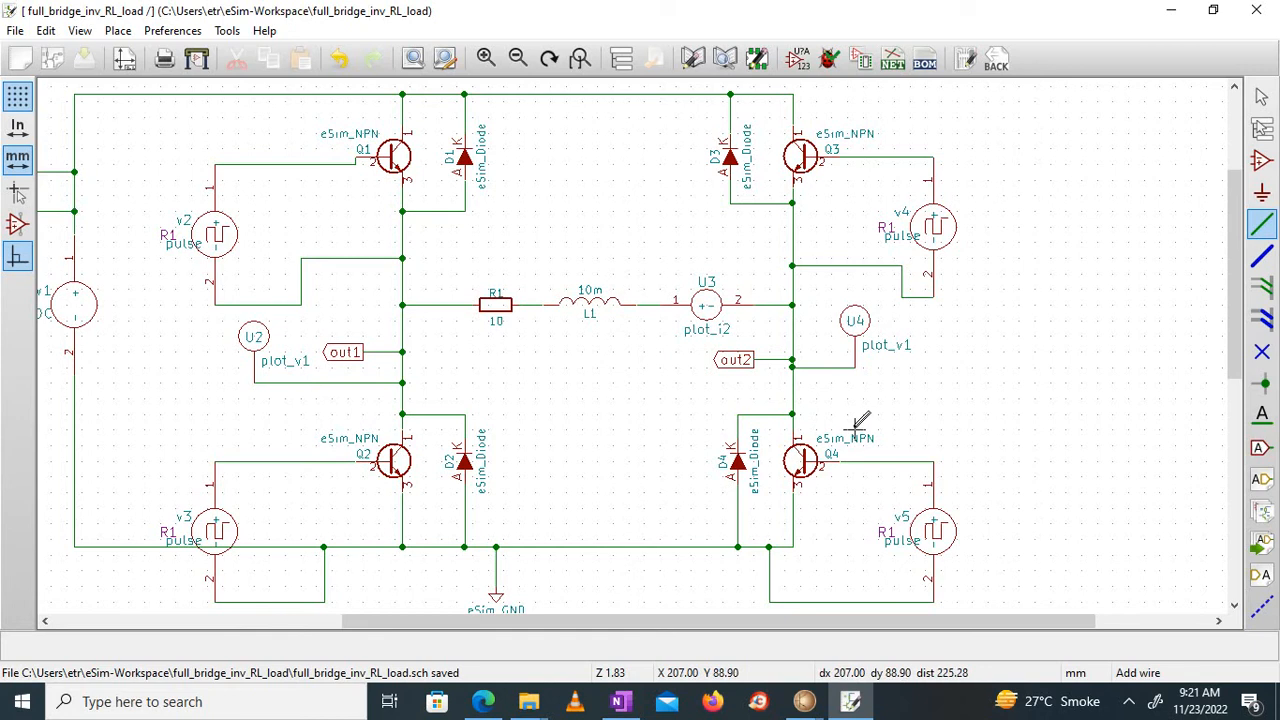
{"action": "left_click", "coordinate": [1171, 10]}
{"action": "left_click", "coordinate": [1094, 208]}
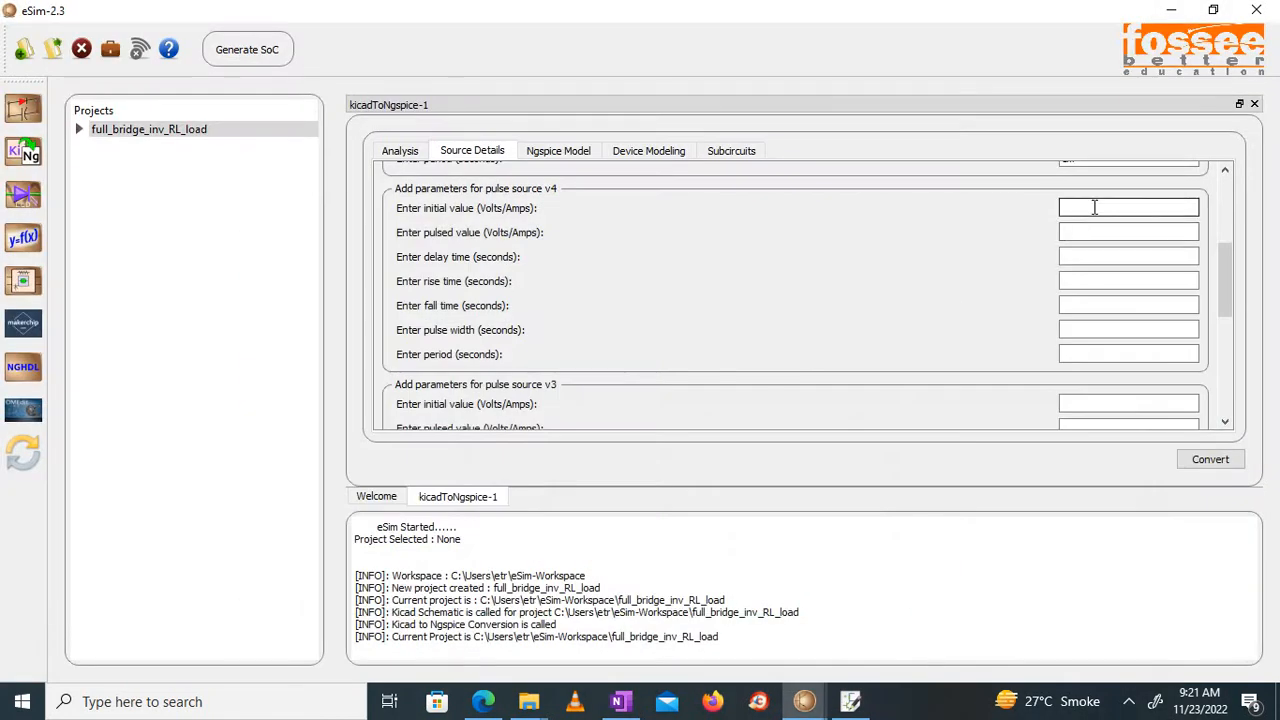
{"action": "type", "text": "0"}
{"action": "key", "text": "Tab"}
{"action": "type", "text": "2"}
{"action": "key", "text": "Tab"}
{"action": "type", "text": "0.5m"}
{"action": "key", "text": "Tab"}
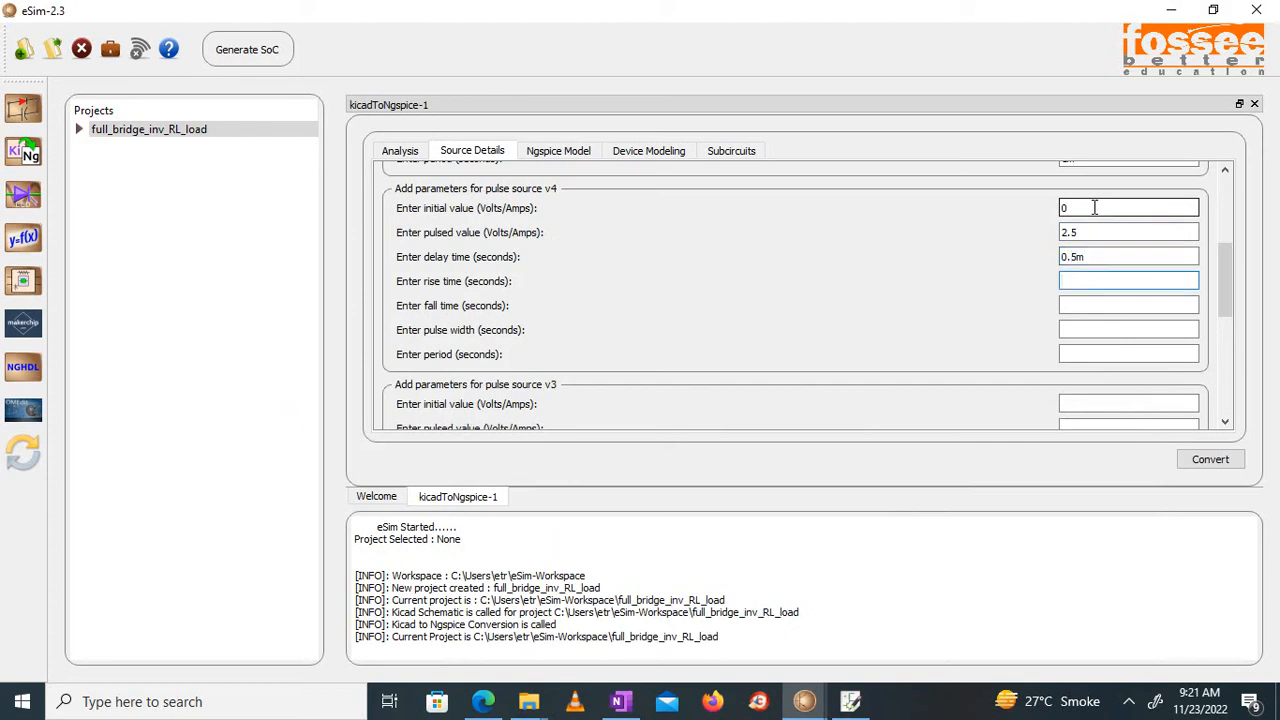
Set pulse source v4's rise and fall times to 1n, pulse width to 0.5m and period to 1m
{"action": "type", "text": "1n"}
{"action": "key", "text": "Tab"}
{"action": "type", "text": "1n"}
{"action": "key", "text": "Tab"}
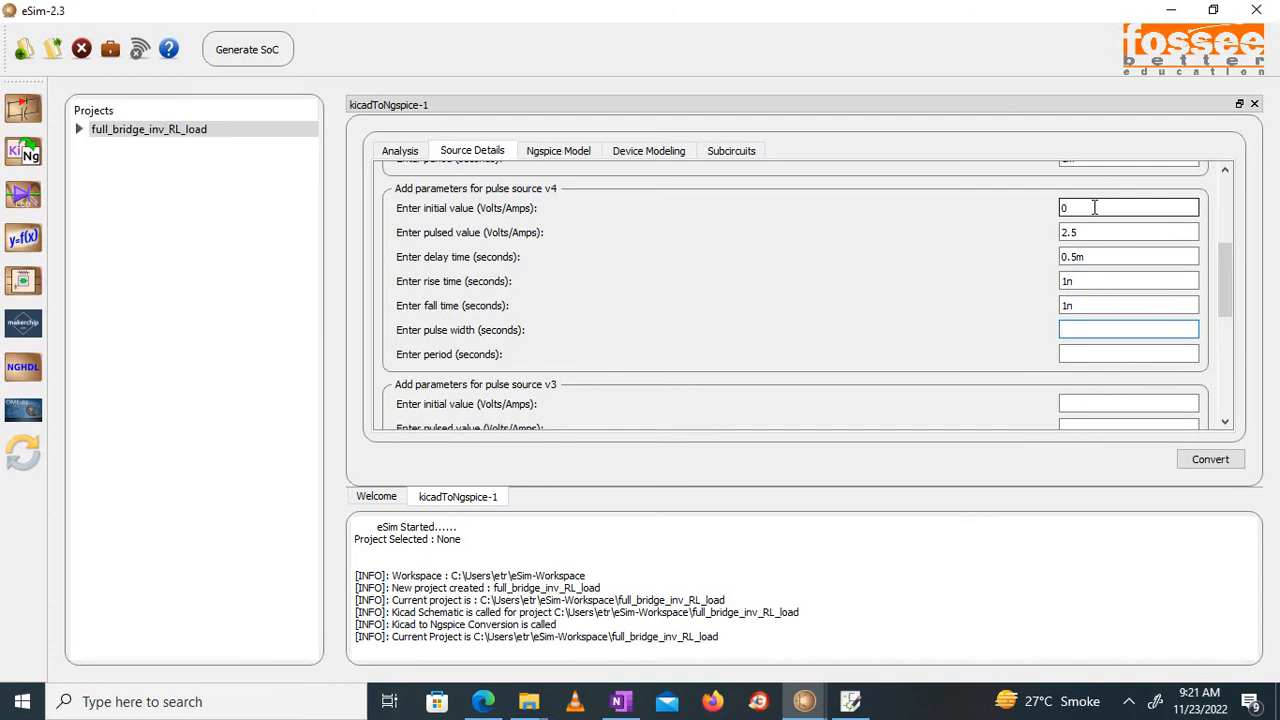
{"action": "type", "text": "0.5m"}
{"action": "key", "text": "Tab"}
{"action": "type", "text": "1m"}
Check pulse source v3 in the schematic and set its initial value to 0, pulsed value to 2.5 and delay time to 0.5m
{"action": "left_click_drag", "start_coordinate": [1230, 279], "coordinate": [1229, 322]}
{"action": "left_click", "coordinate": [850, 701]}
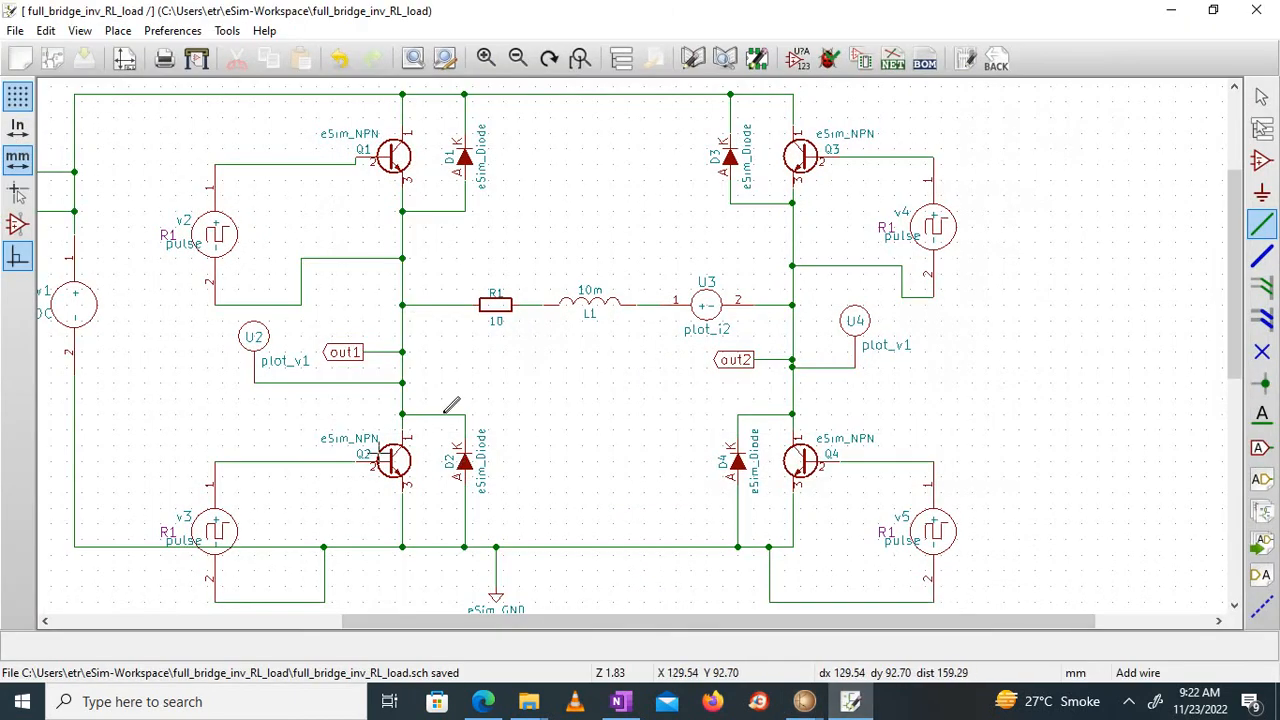
{"action": "left_click", "coordinate": [1171, 10]}
{"action": "left_click", "coordinate": [1094, 251]}
{"action": "type", "text": "0"}
{"action": "key", "text": "Tab"}
{"action": "type", "text": "2.5"}
{"action": "key", "text": "Tab"}
{"action": "type", "text": "0."}
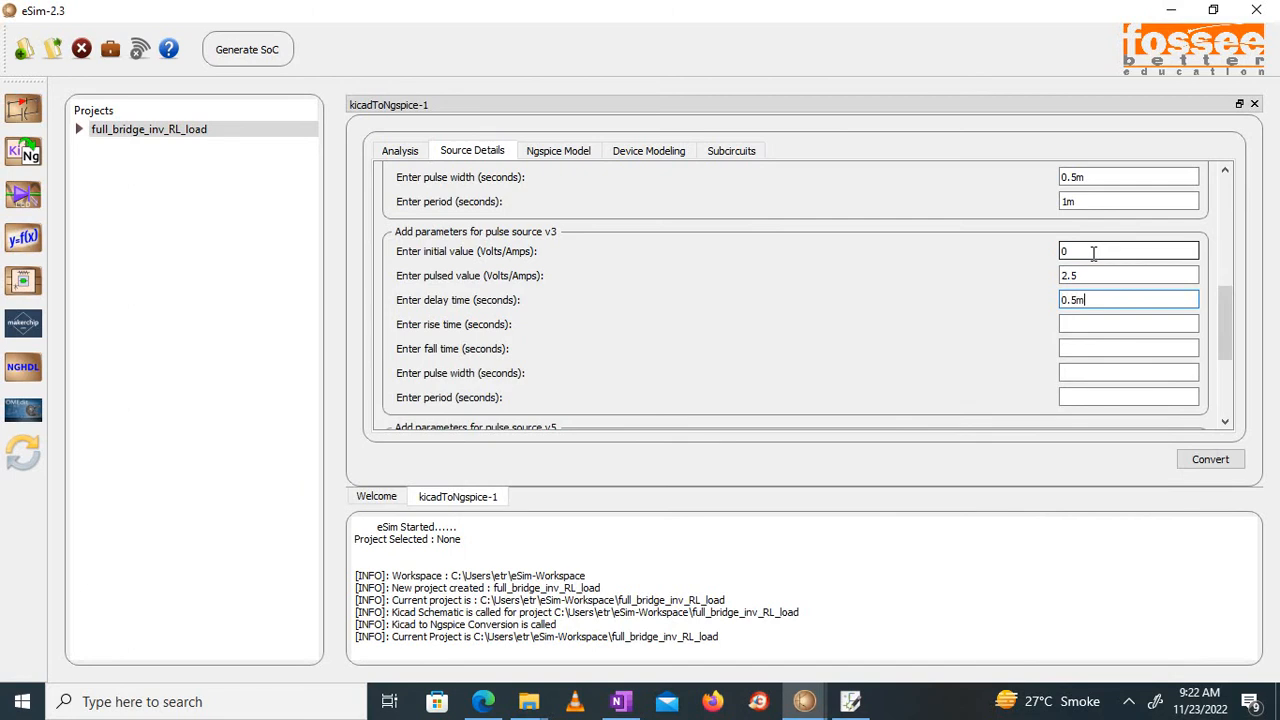
{"action": "key", "text": "Tab"}
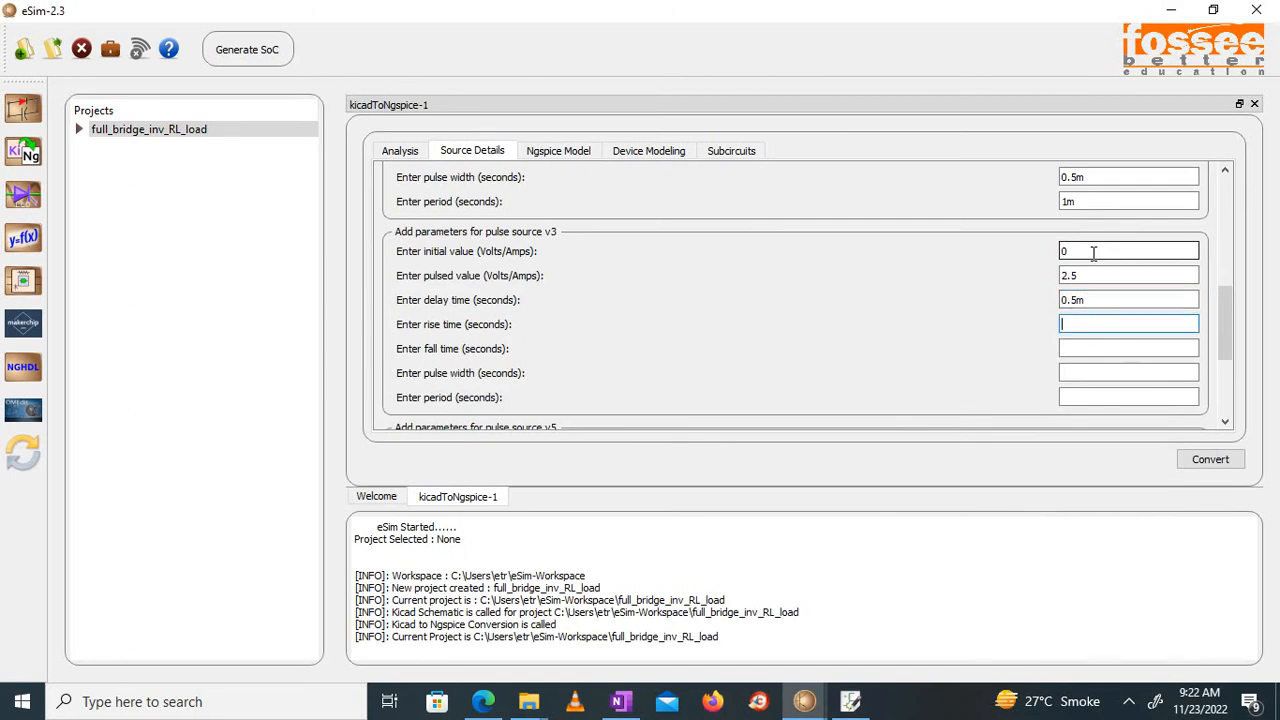
Set pulse source v3's rise and fall times to 1n, pulse width to 0.5m and period to 1m
{"action": "type", "text": "1n"}
{"action": "key", "text": "Tab"}
{"action": "type", "text": "1n"}
{"action": "key", "text": "Tab"}
{"action": "type", "text": "0.5m"}
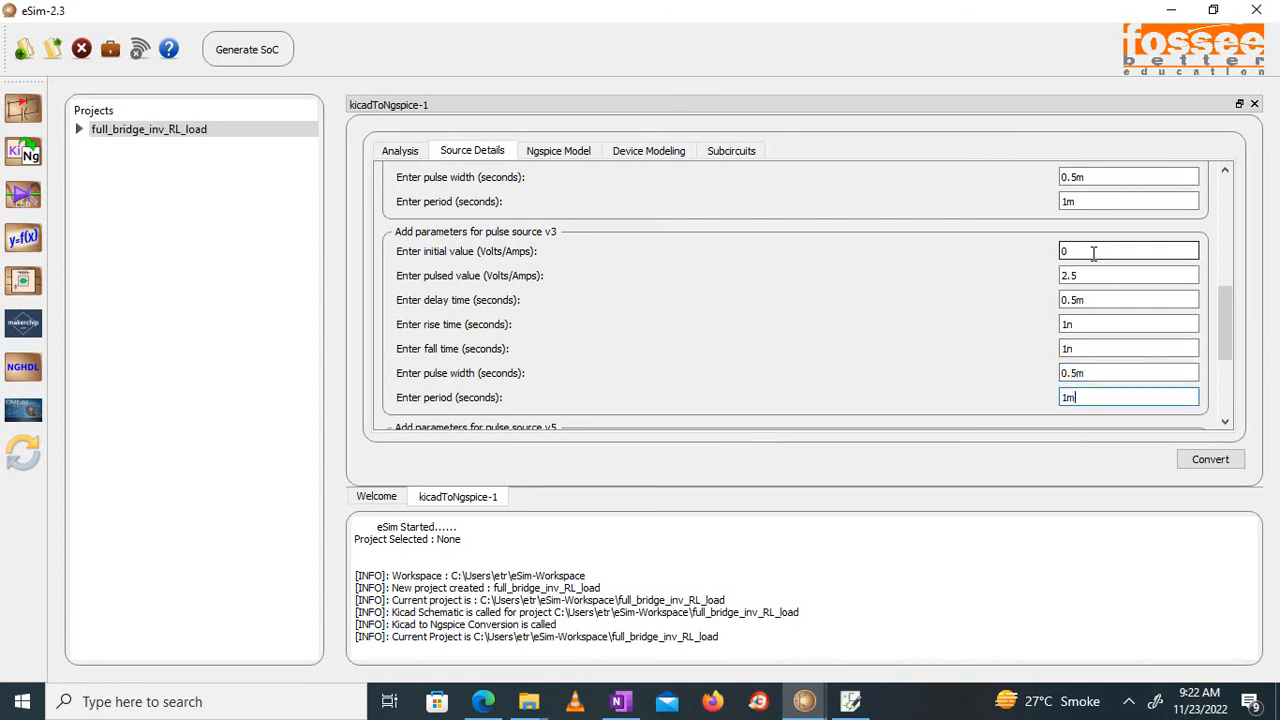
Check pulse source v5 in the schematic and set its initial value to 0, pulsed value to 2.5 and delay time to 0
{"action": "left_click_drag", "start_coordinate": [1224, 320], "coordinate": [1234, 392]}
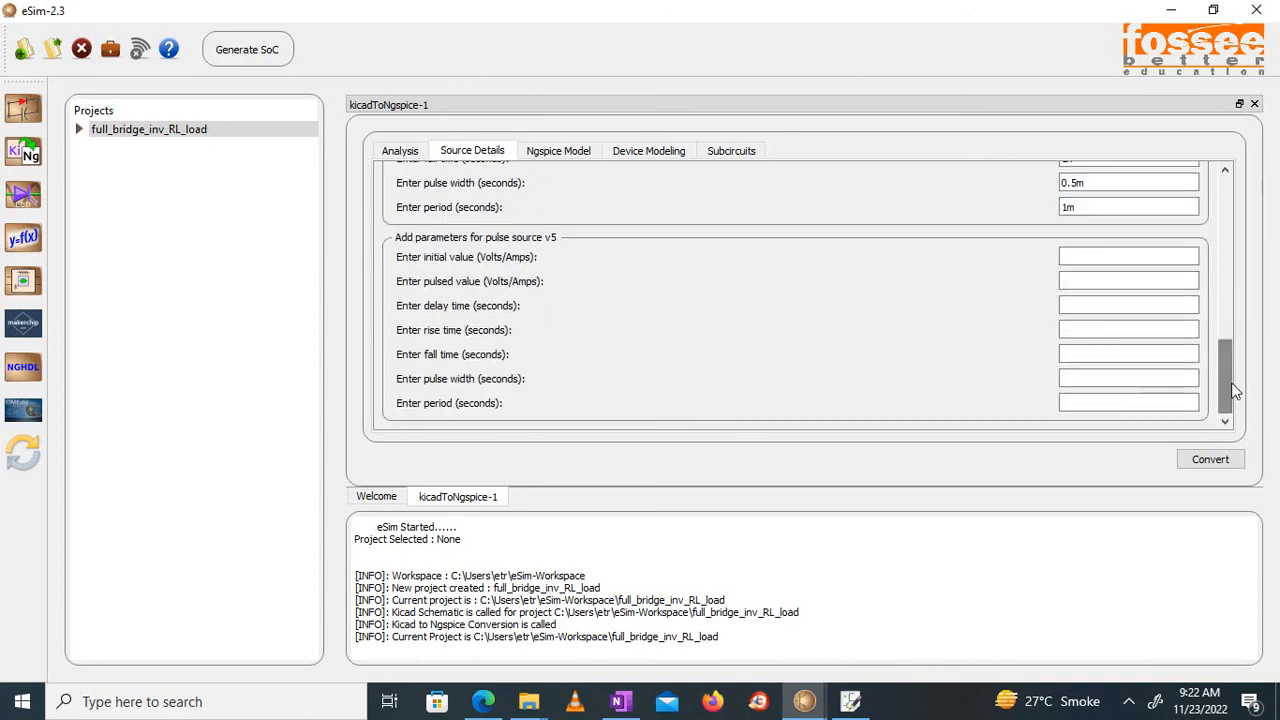
{"action": "left_click", "coordinate": [850, 701]}
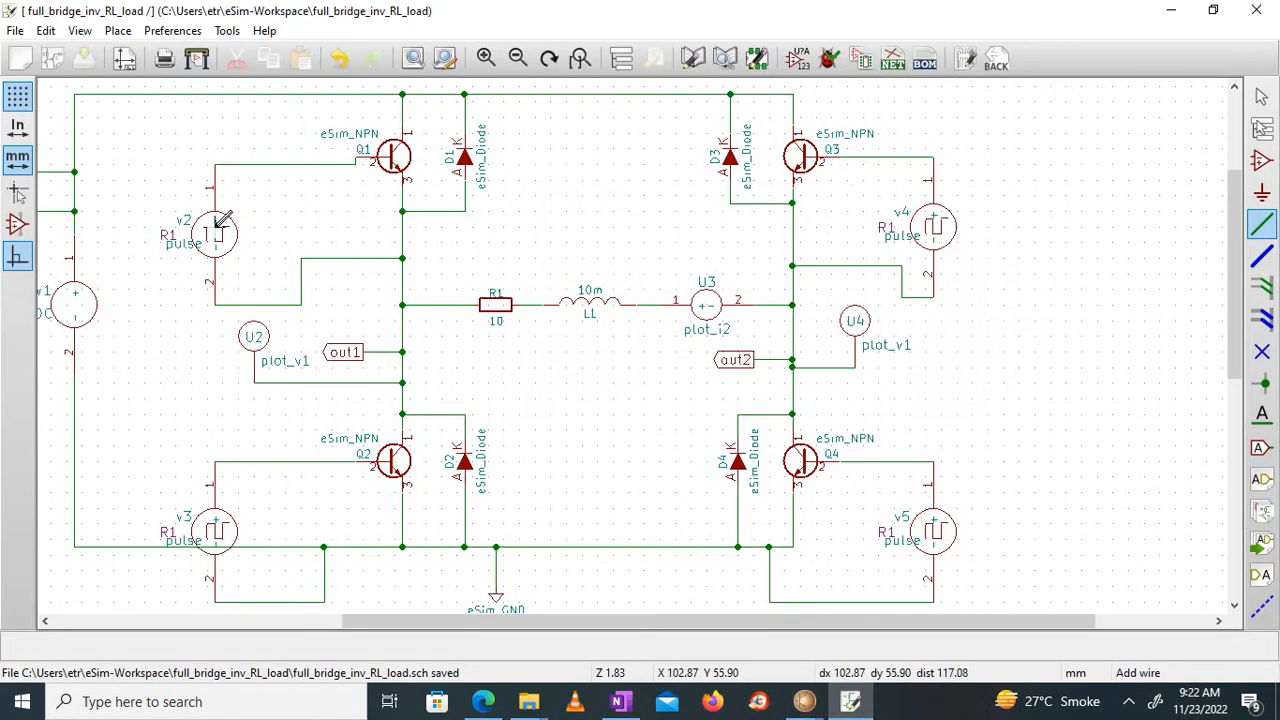
{"action": "left_click", "coordinate": [1172, 10]}
{"action": "left_click", "coordinate": [1109, 256]}
{"action": "key", "text": "Tab"}
{"action": "key", "text": "Tab"}
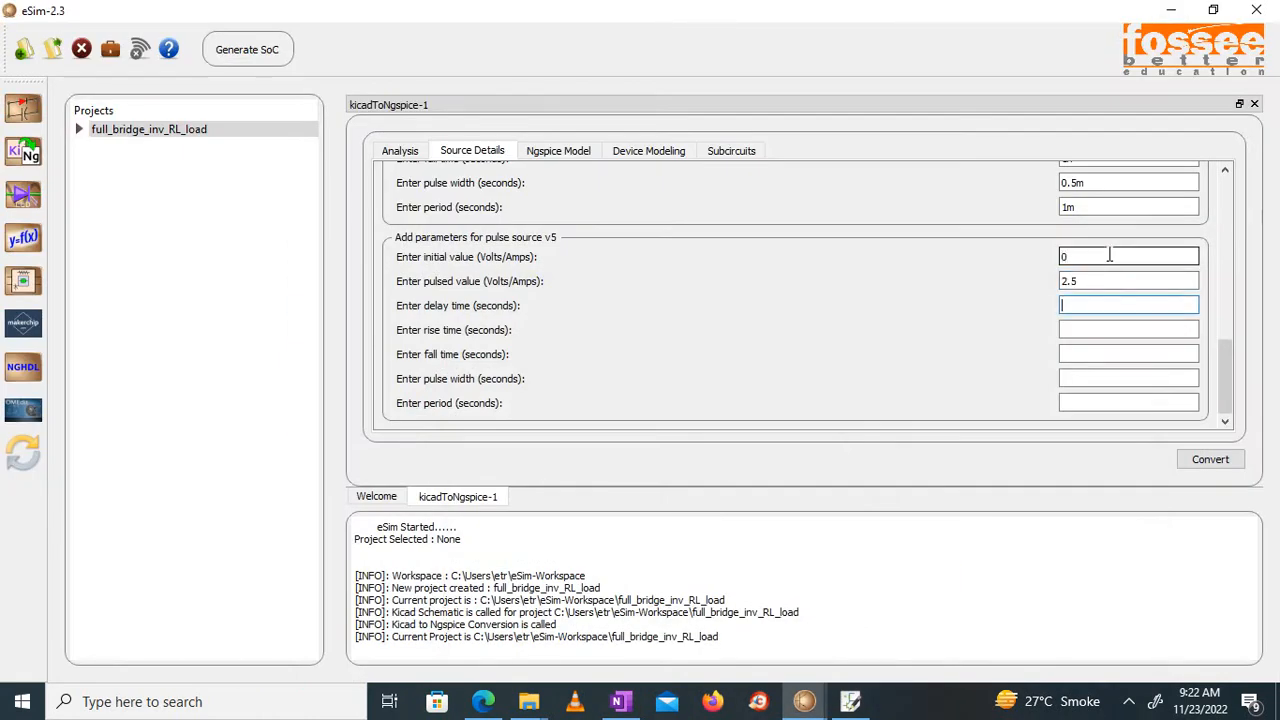
{"action": "key", "text": "Tab"}
Set pulse source v5's rise and fall times to 1n, pulse width to 0.5m and period to 1m
{"action": "type", "text": "1n"}
{"action": "key", "text": "Tab"}
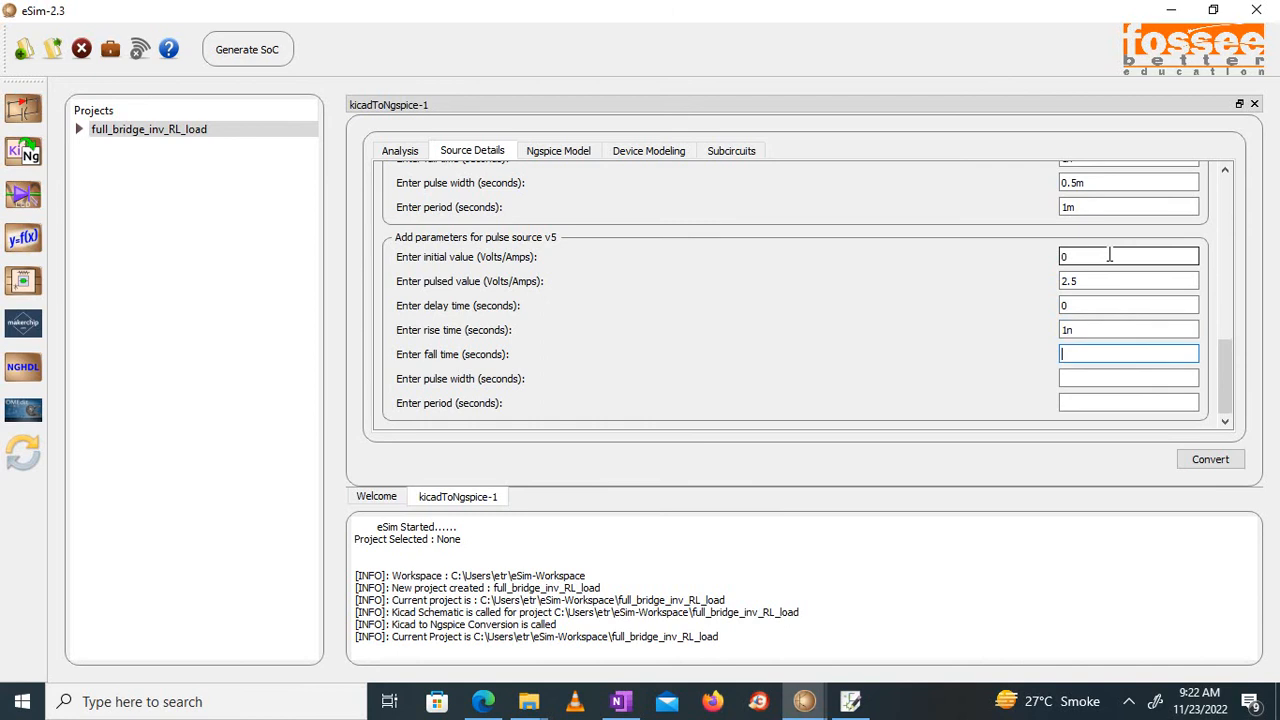
{"action": "key", "text": "Tab"}
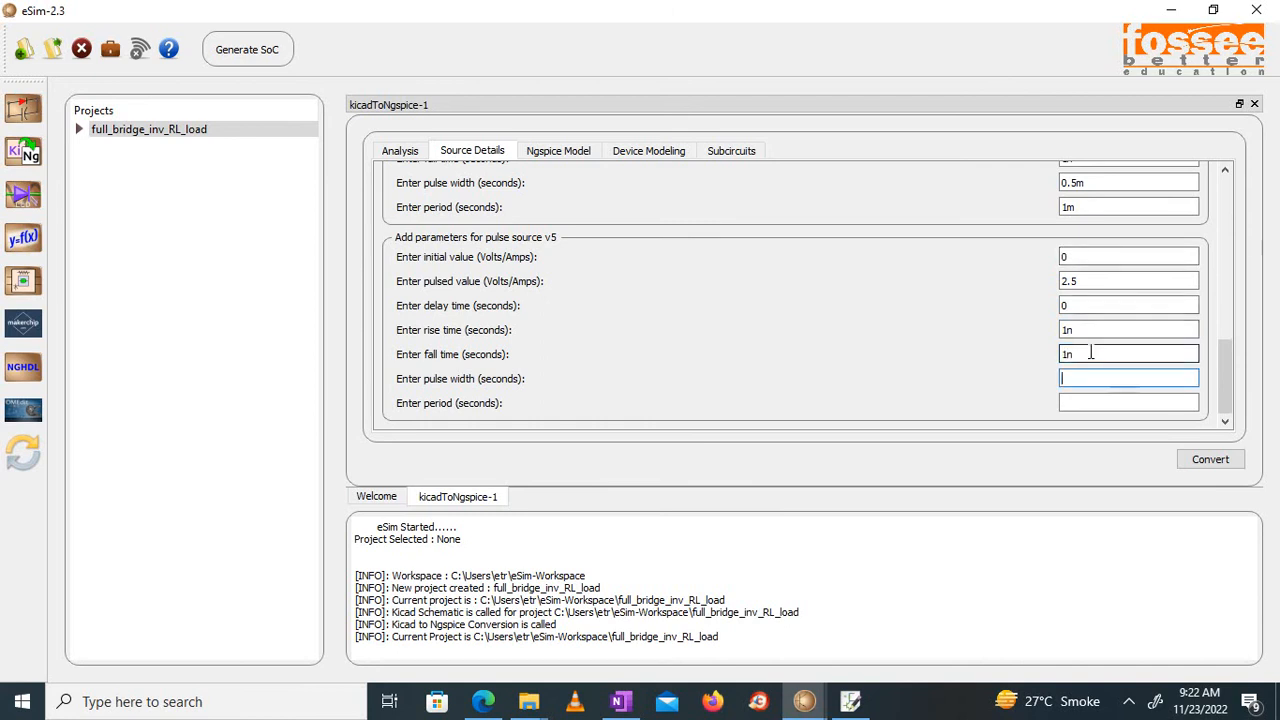
{"action": "key", "text": "Tab"}
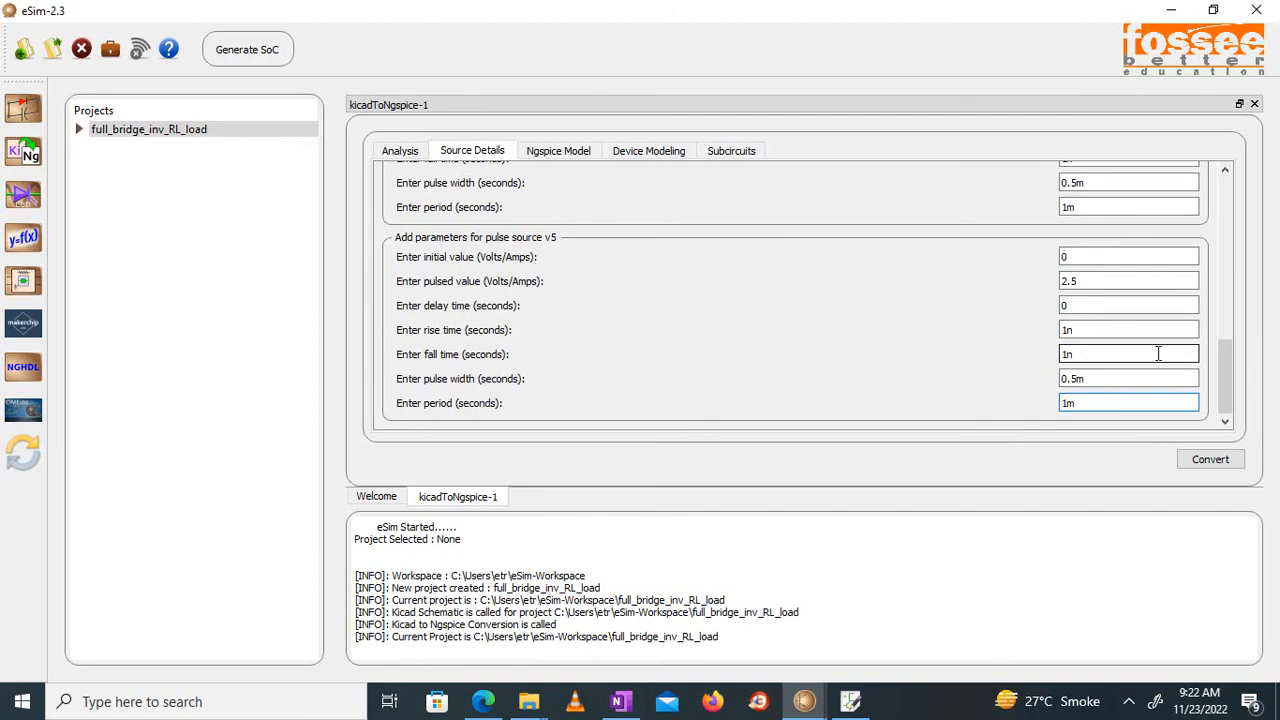
{"action": "left_click_drag", "start_coordinate": [1226, 373], "coordinate": [1225, 371]}
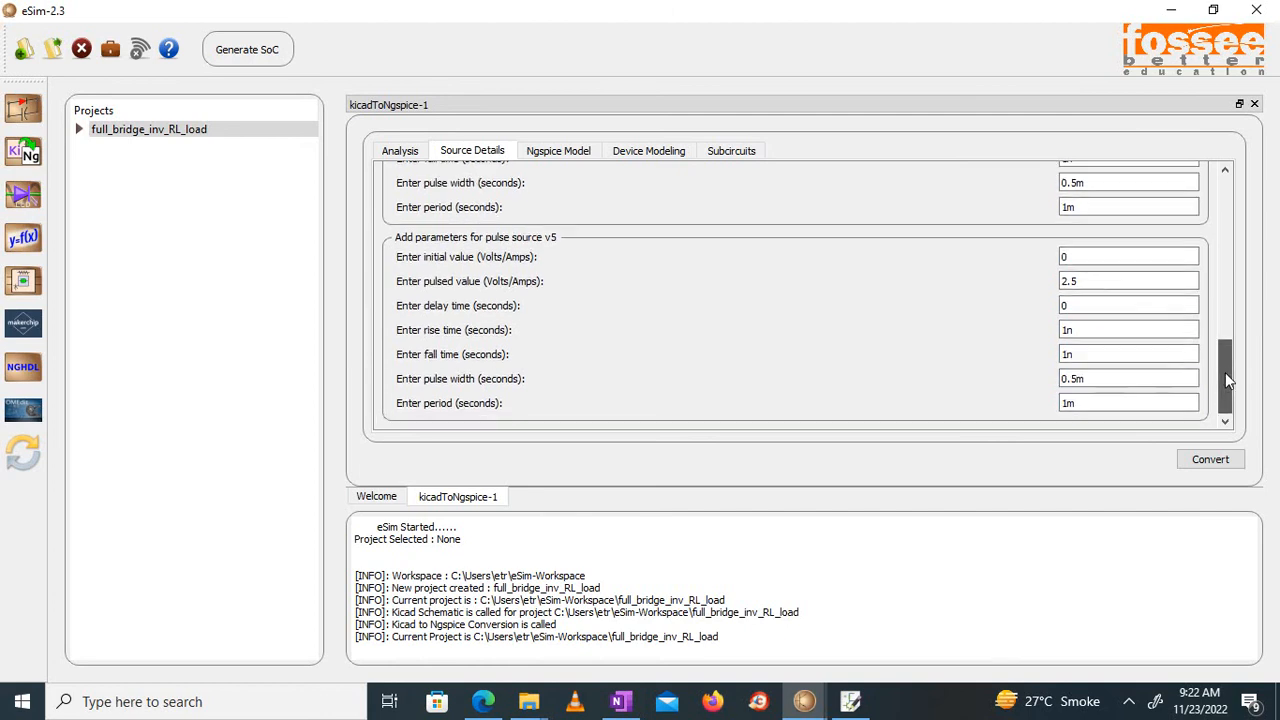
Review the schematic and assign NPN.lib from the Transistor device model library to transistor q1
{"action": "left_click", "coordinate": [850, 701]}
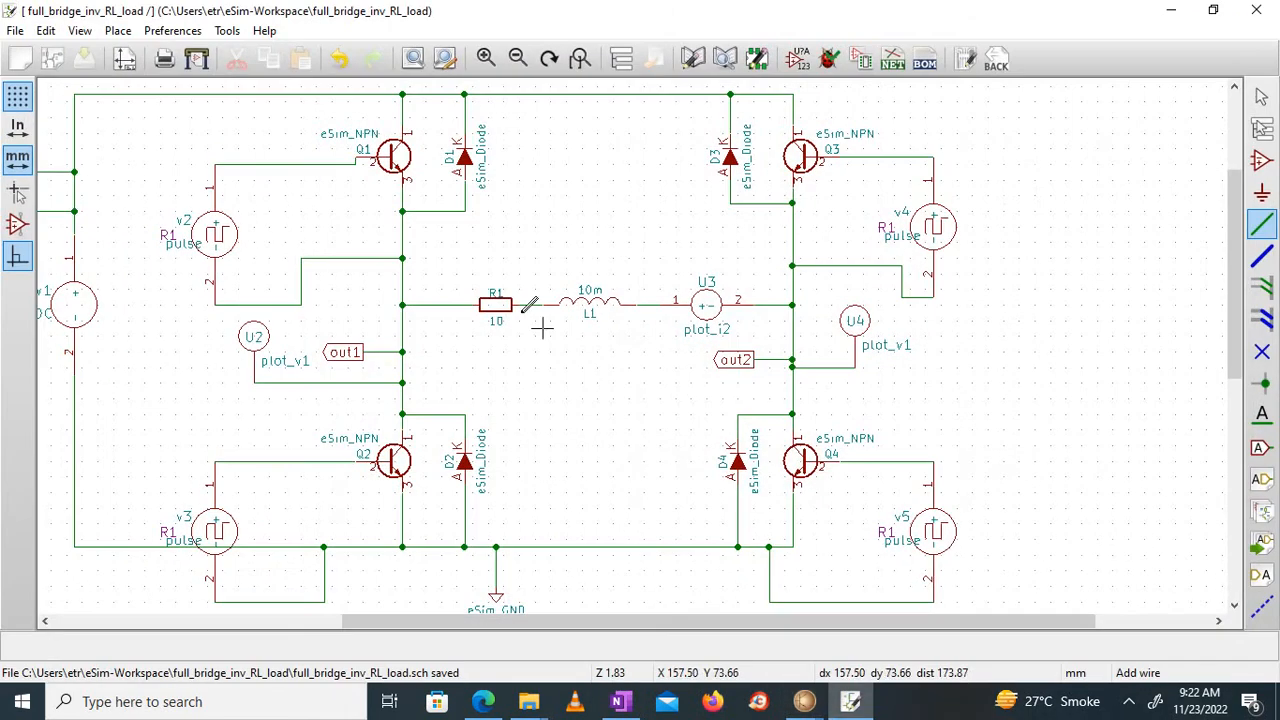
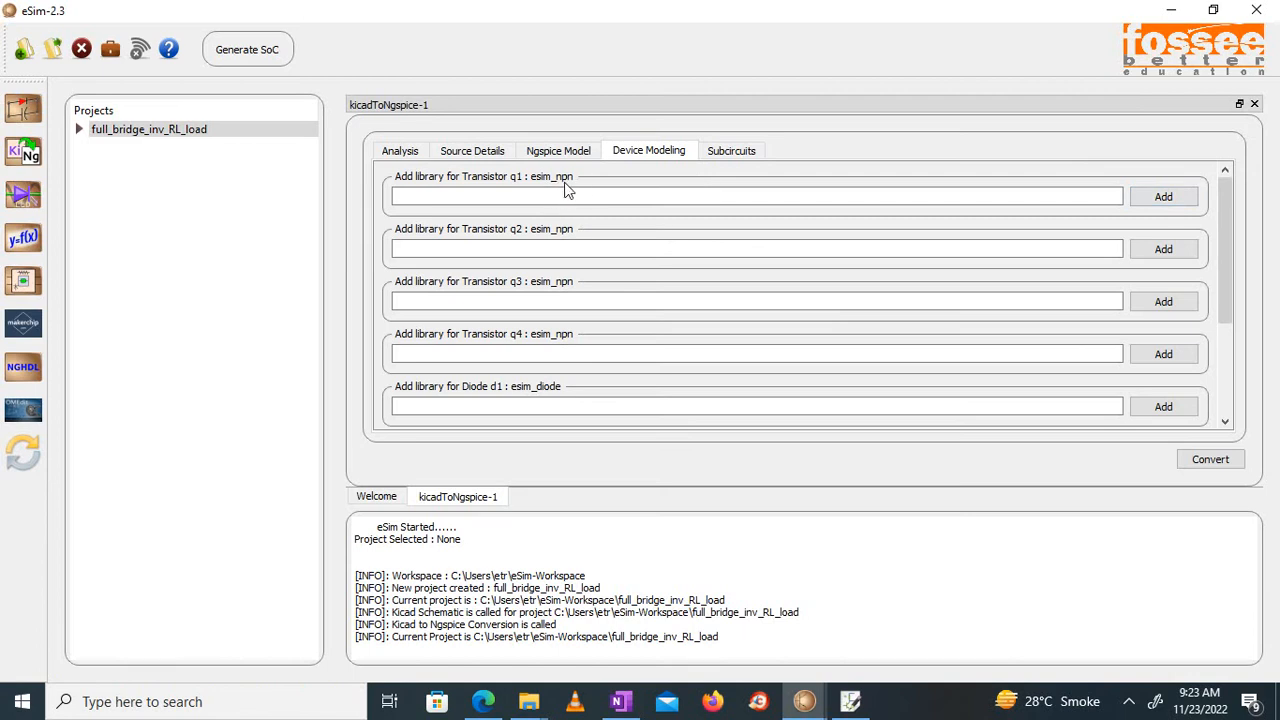
{"action": "left_click", "coordinate": [1150, 198]}
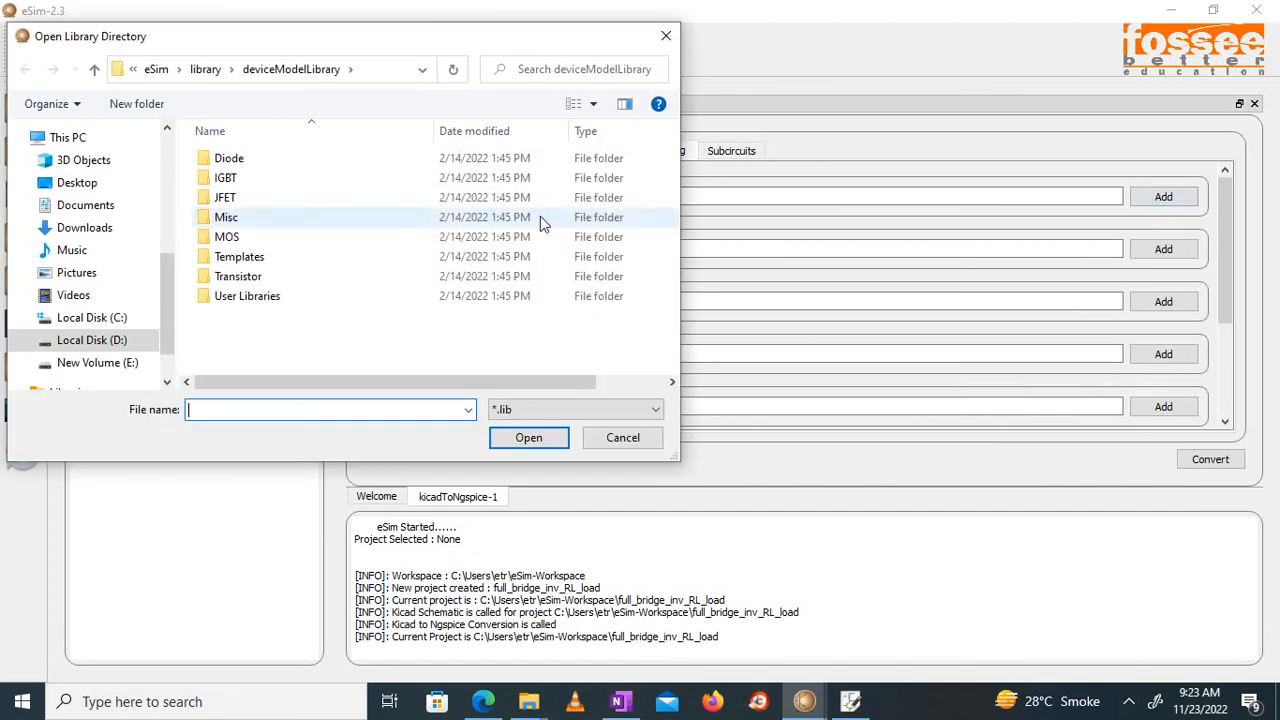
{"action": "double_click", "coordinate": [250, 278]}
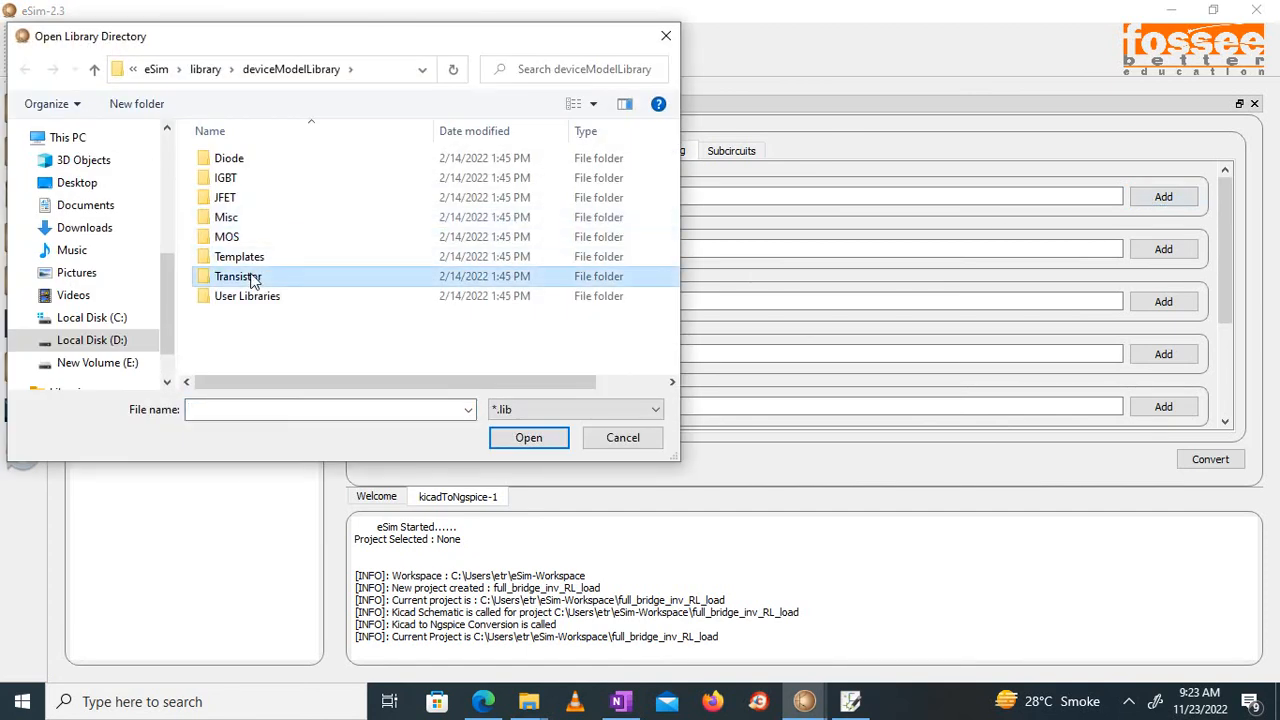
{"action": "left_click", "coordinate": [226, 180]}
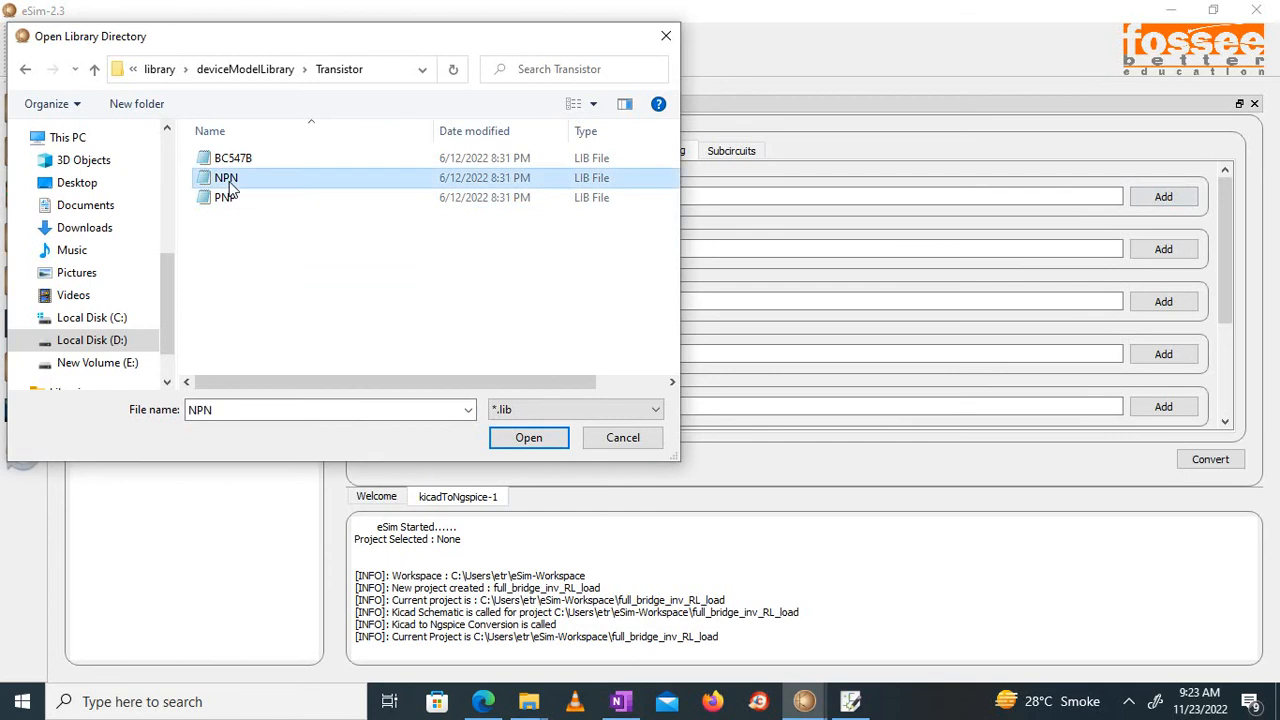
{"action": "left_click", "coordinate": [517, 445]}
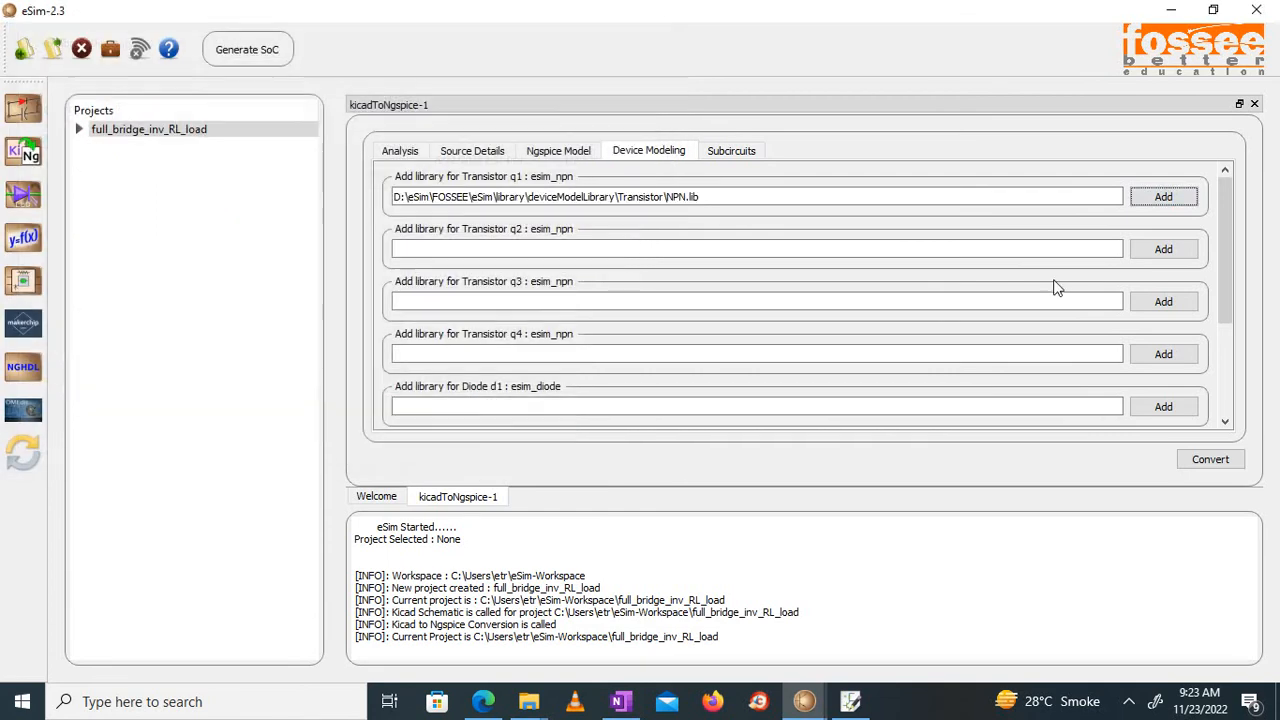
Assign NPN.lib from the Transistor library folder to transistor q2 as its device model
{"action": "left_click", "coordinate": [1160, 249]}
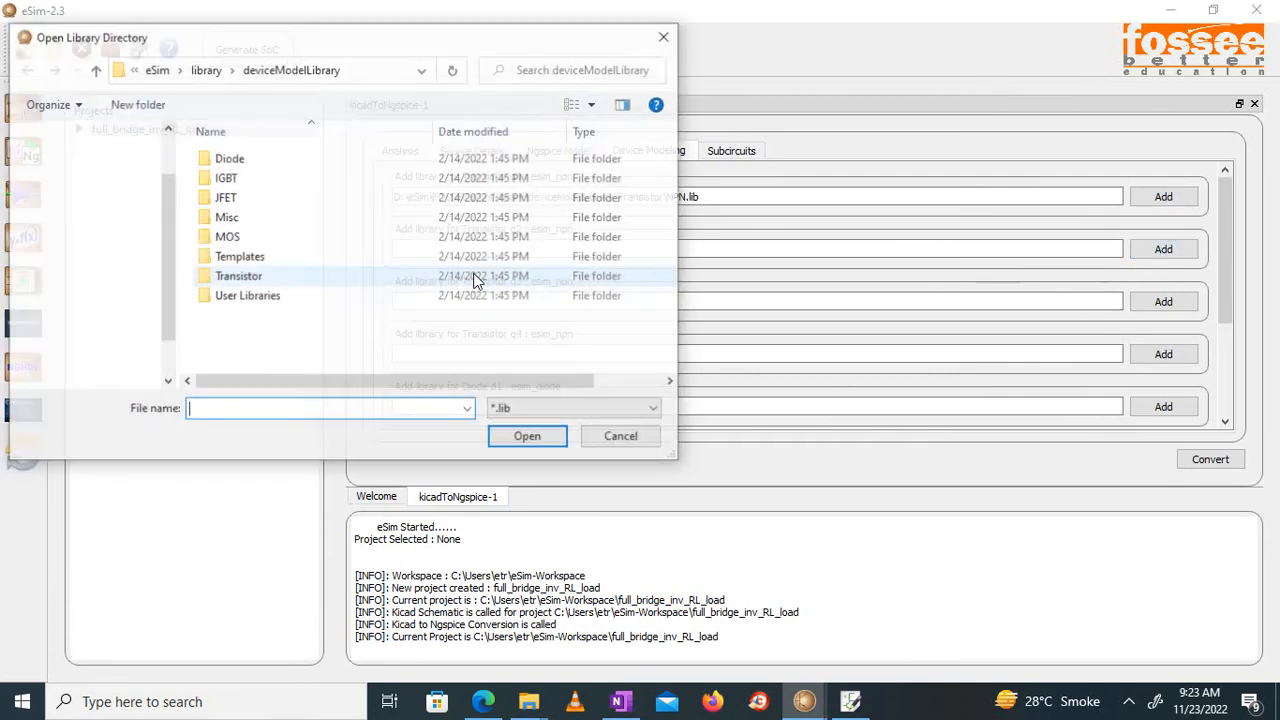
{"action": "double_click", "coordinate": [245, 278]}
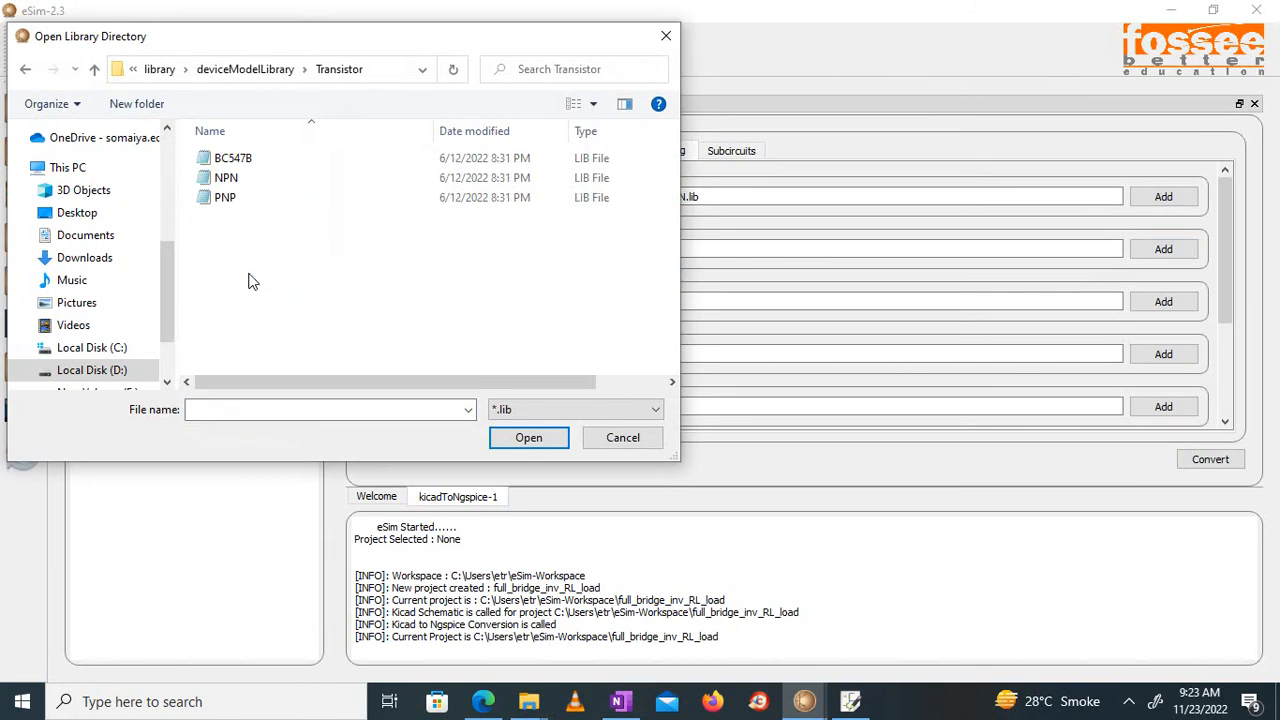
{"action": "left_click", "coordinate": [240, 178]}
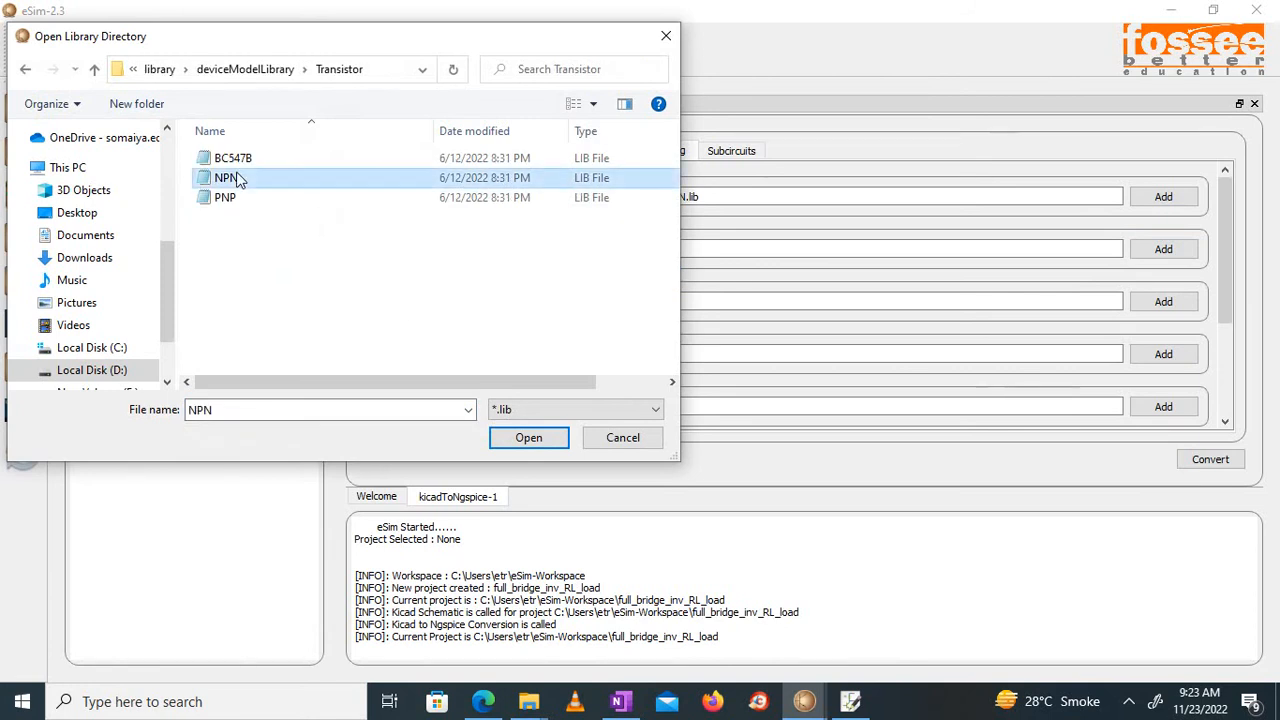
{"action": "left_click", "coordinate": [545, 440]}
Assign NPN.lib from the Transistor library folder to transistor q3 as its device model
{"action": "left_click", "coordinate": [1161, 303]}
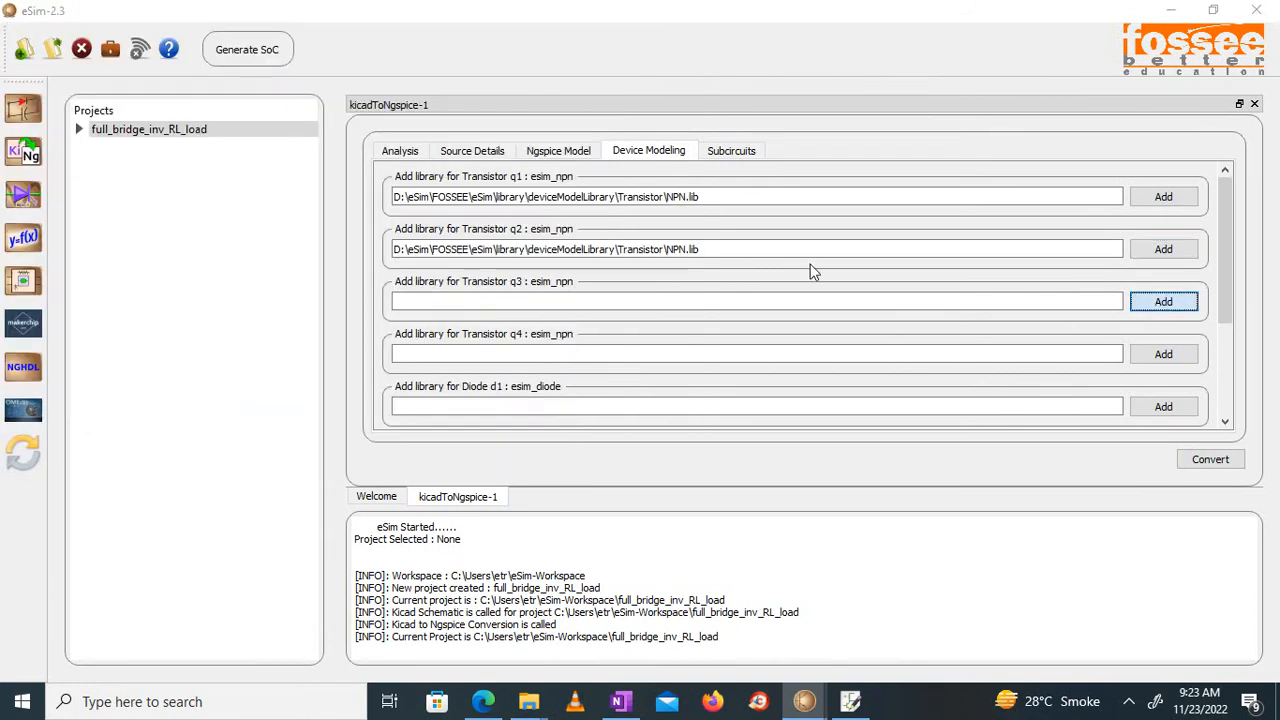
{"action": "double_click", "coordinate": [255, 276]}
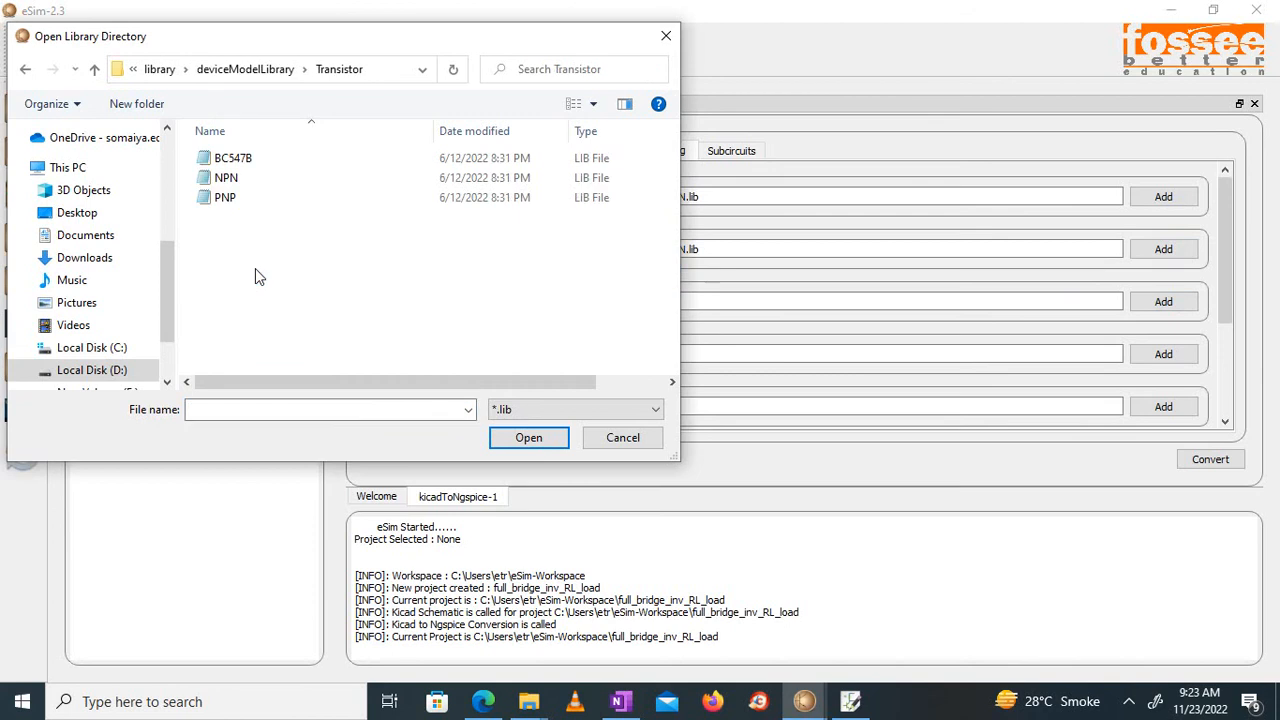
{"action": "left_click", "coordinate": [238, 180]}
{"action": "left_click", "coordinate": [523, 437]}
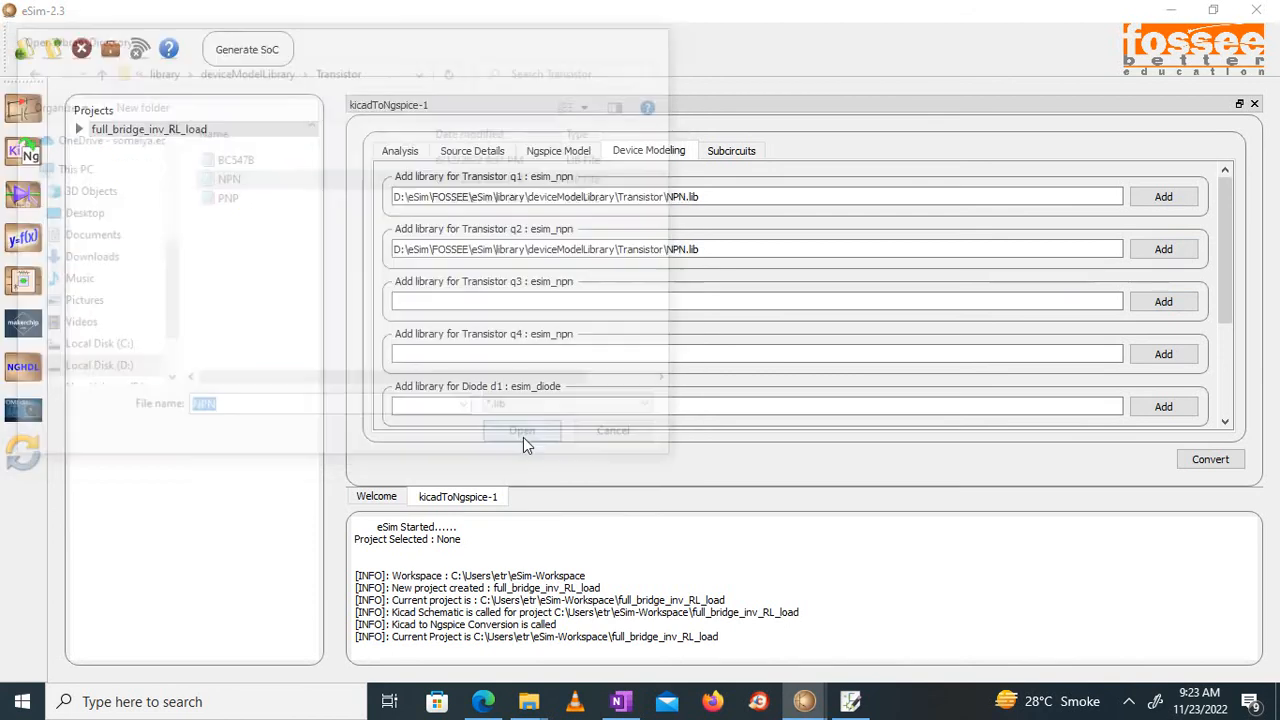
Assign NPN.lib from the Transistor library folder to transistor q4 as its device model
{"action": "left_click", "coordinate": [1146, 355]}
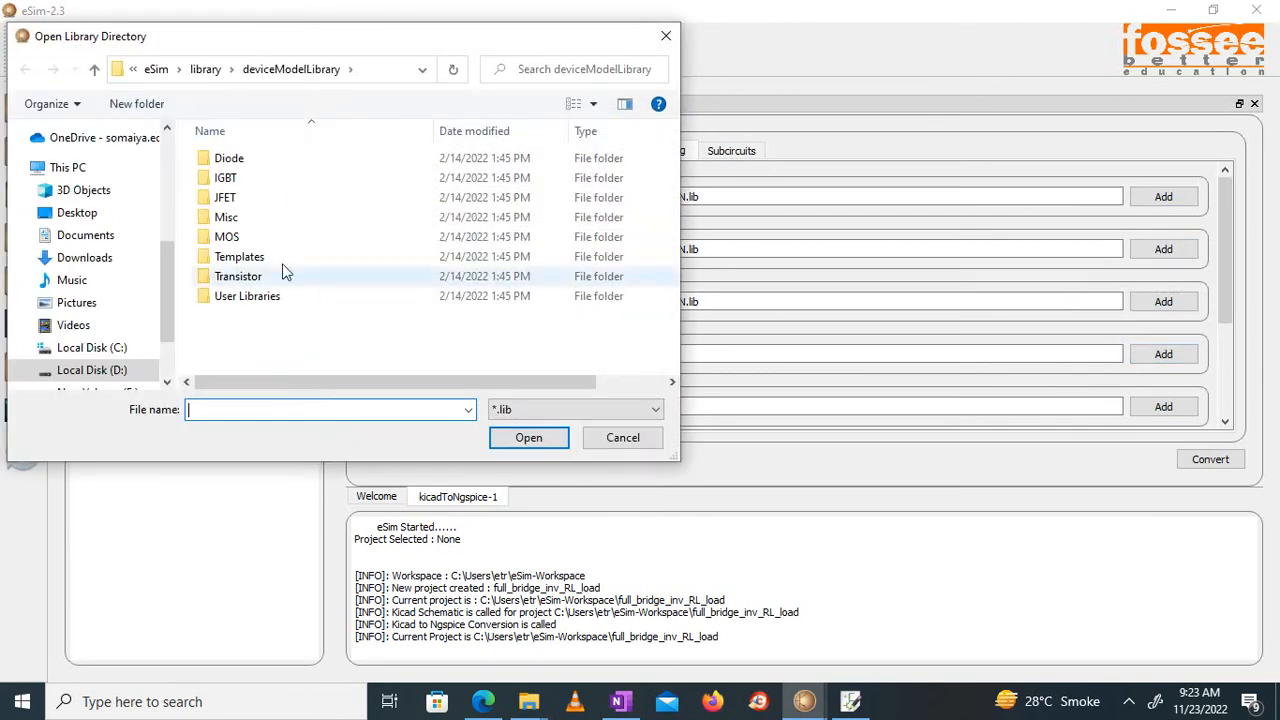
{"action": "double_click", "coordinate": [255, 276]}
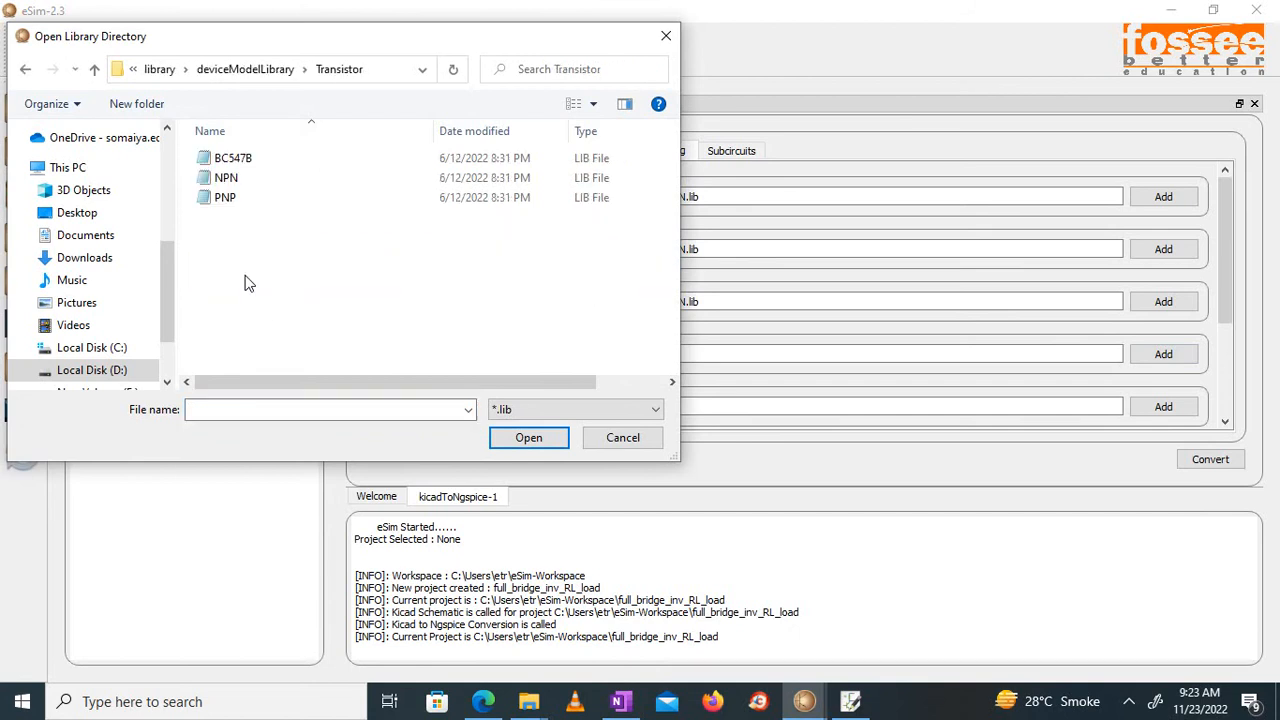
{"action": "left_click", "coordinate": [226, 177]}
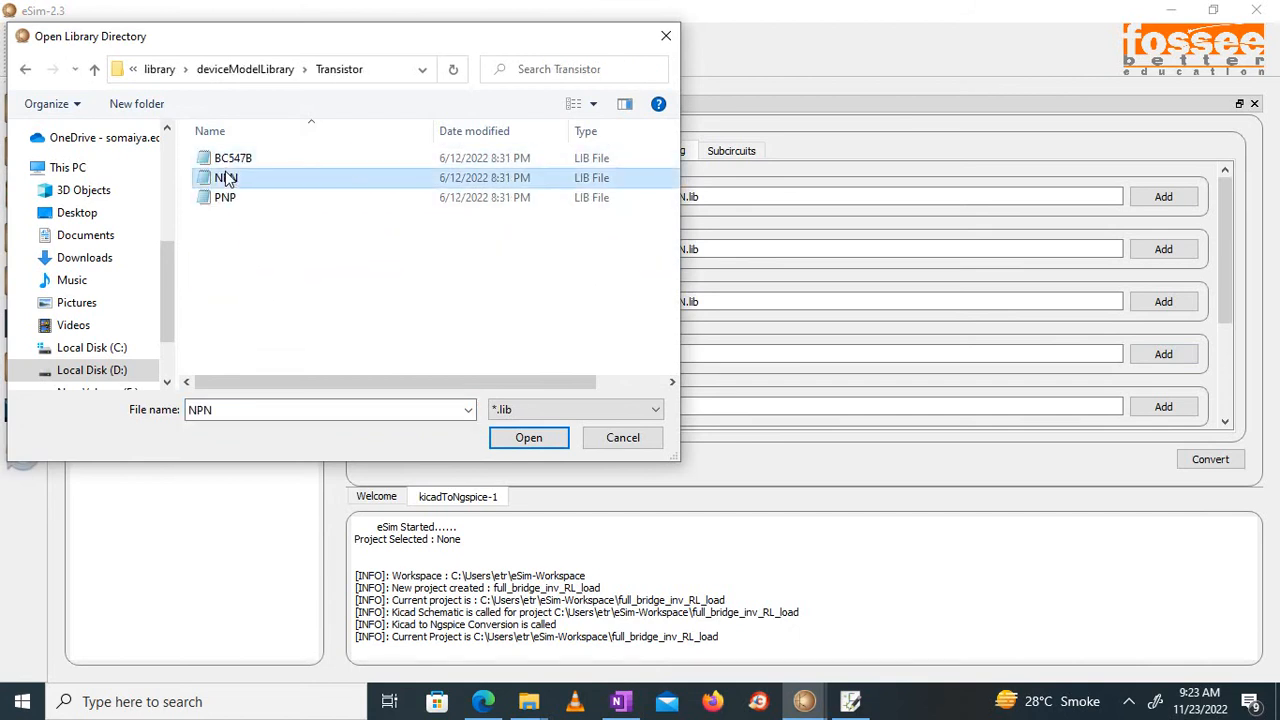
{"action": "left_click", "coordinate": [501, 443]}
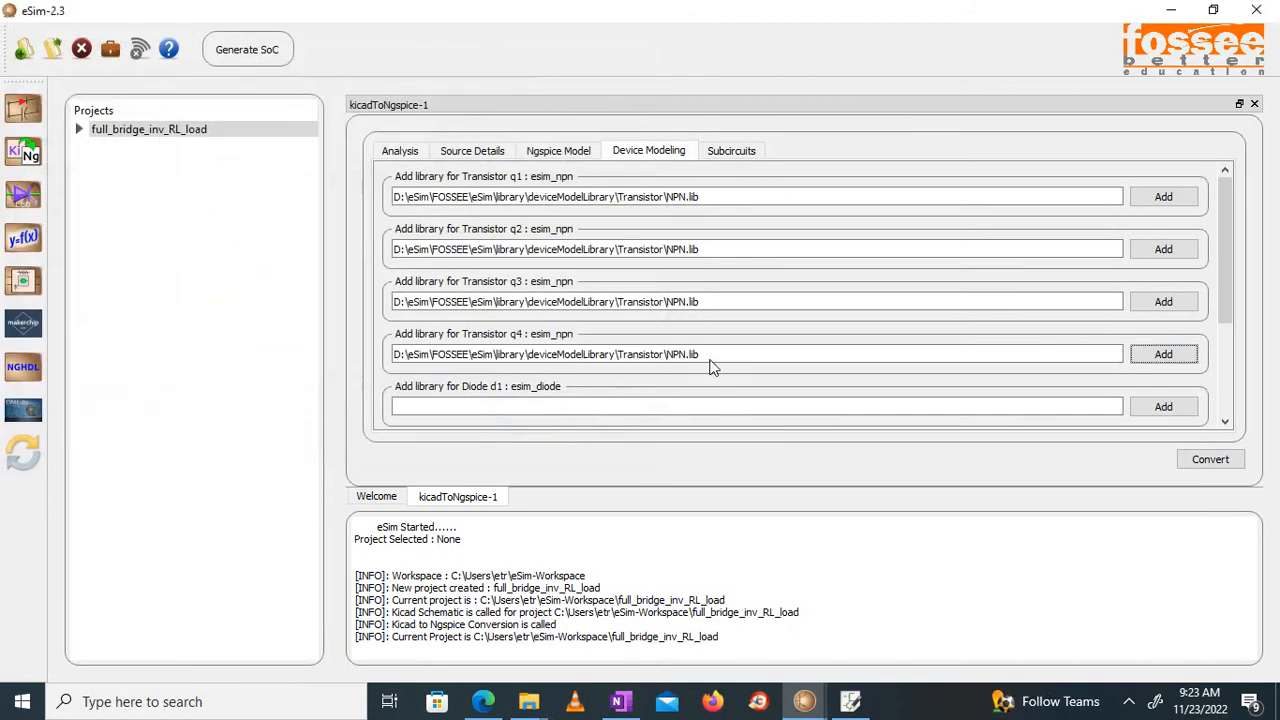
Assign schottky.lib from the Diode library folder to diode d1 as its device model
{"action": "scroll", "coordinate": [711, 363], "scroll_direction": "down", "scroll_amount": 3}
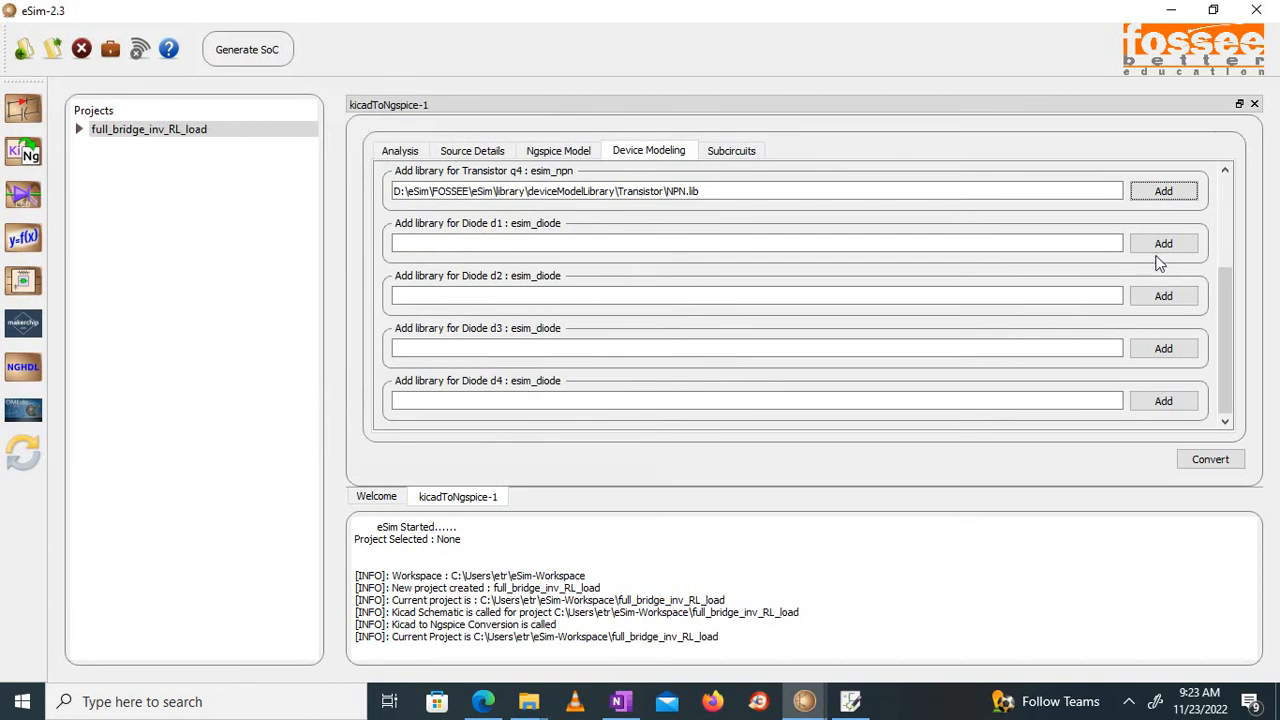
{"action": "left_click", "coordinate": [1160, 250]}
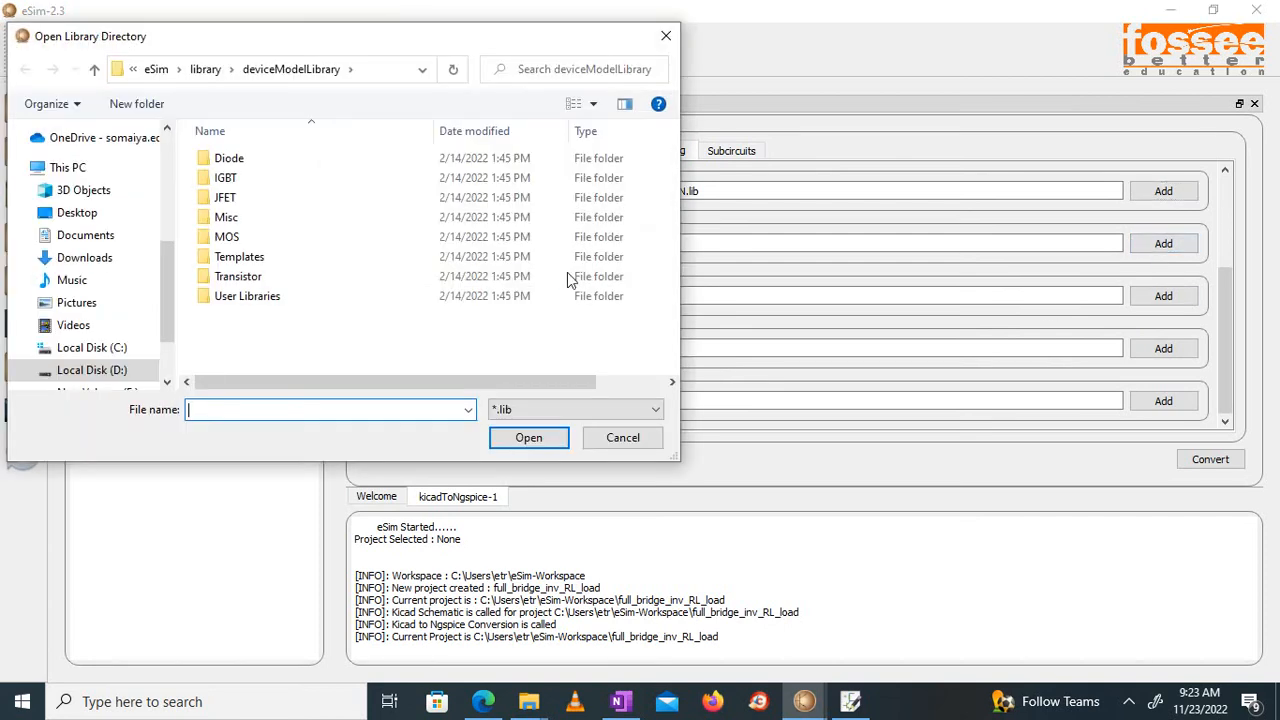
{"action": "left_click", "coordinate": [230, 162]}
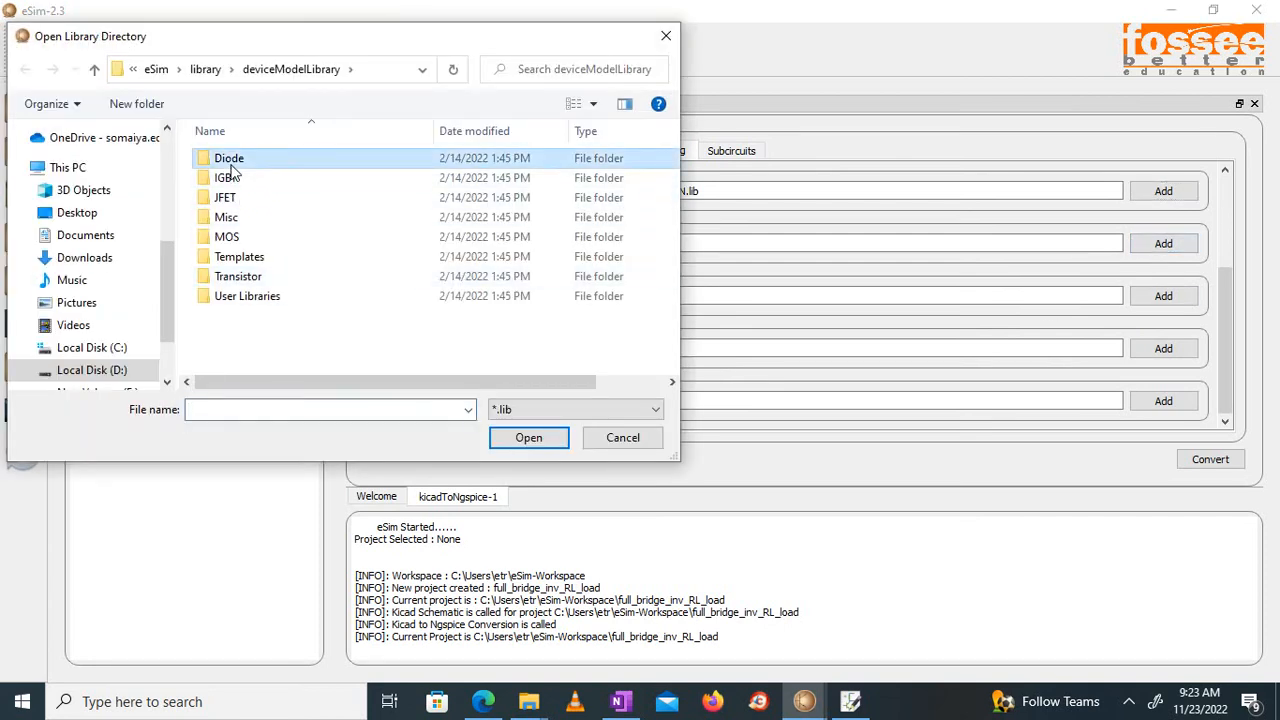
{"action": "double_click", "coordinate": [230, 165]}
{"action": "left_click", "coordinate": [221, 160]}
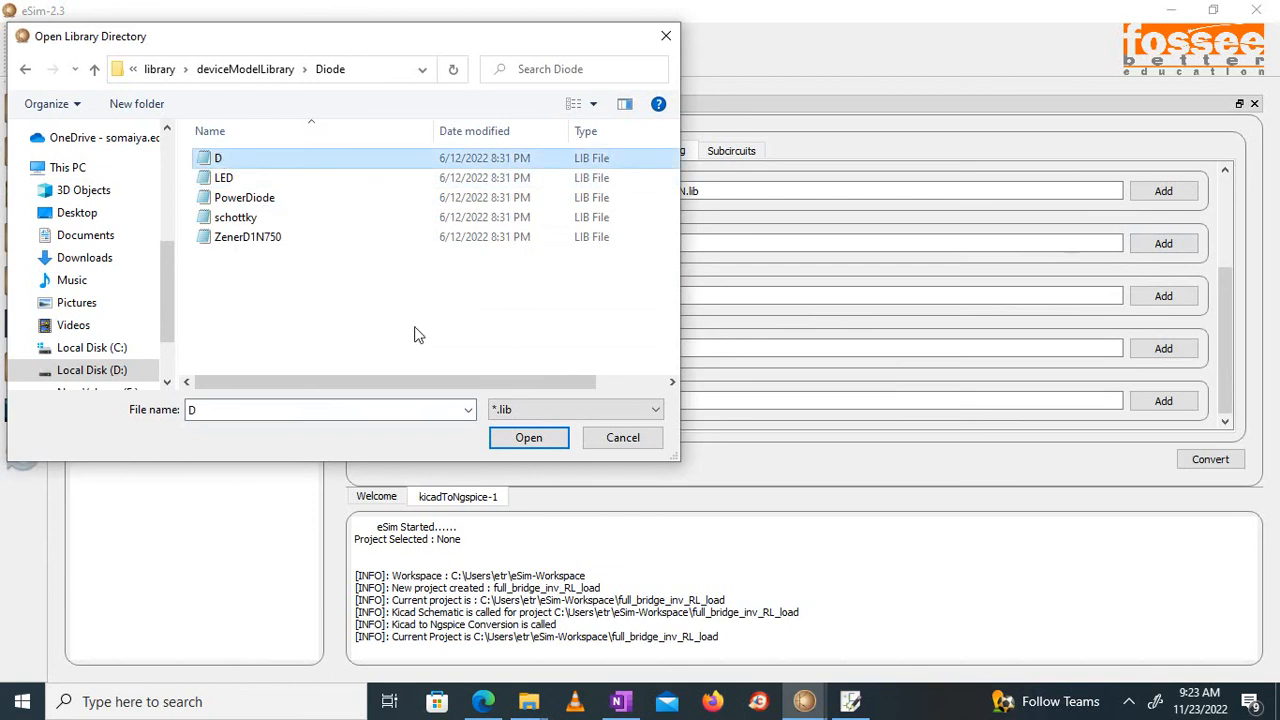
{"action": "left_click", "coordinate": [246, 218]}
{"action": "left_click", "coordinate": [530, 436]}
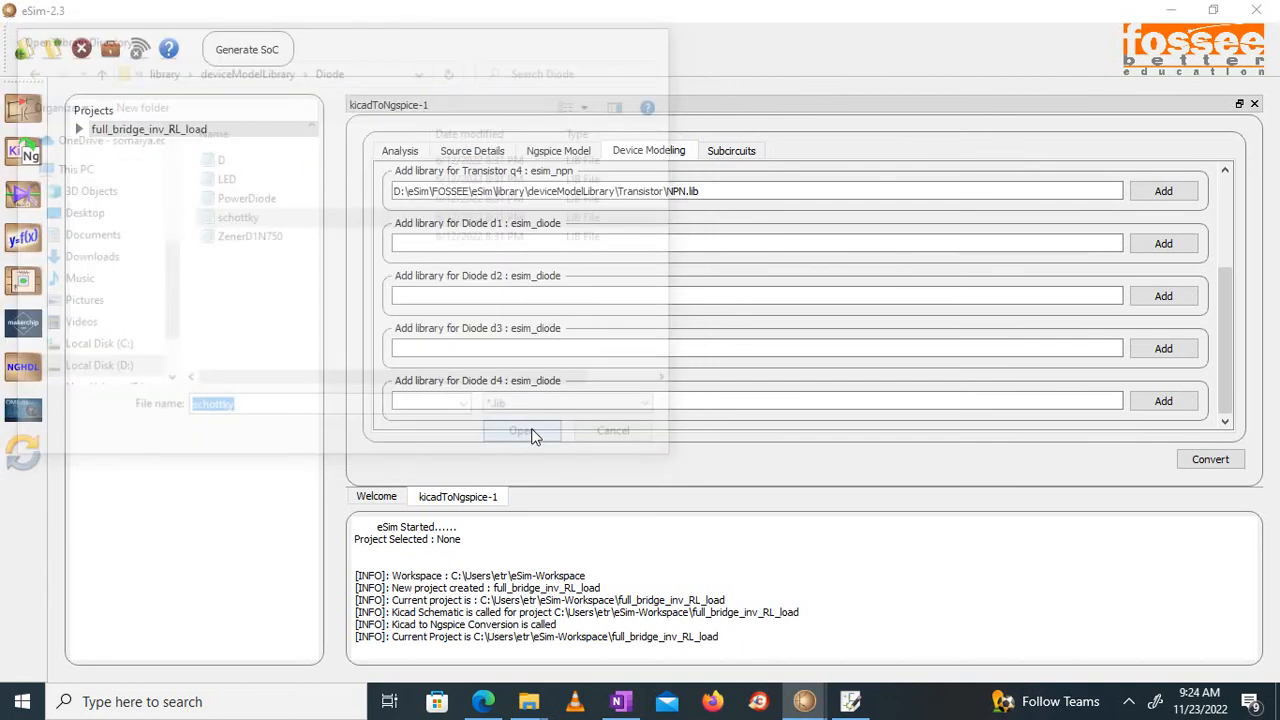
Assign schottky.lib from the Diode library folder to diode d2 as its device model
{"action": "left_click", "coordinate": [1164, 298]}
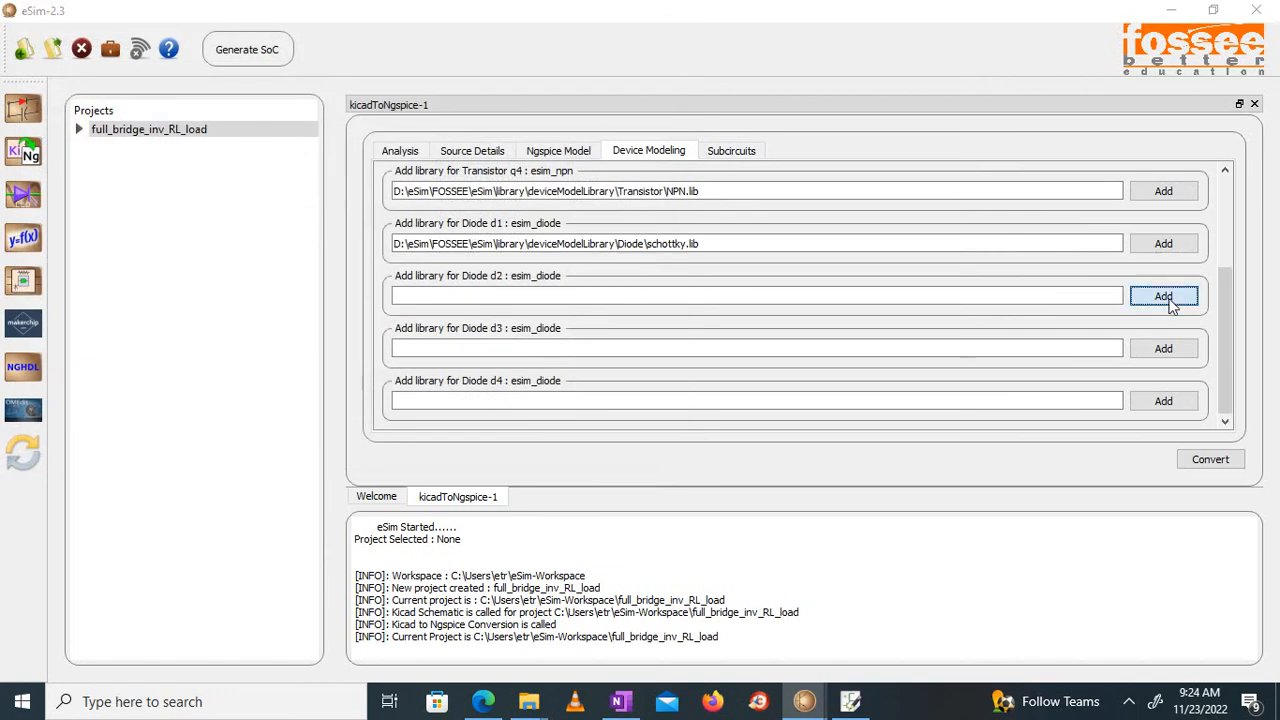
{"action": "left_click", "coordinate": [241, 280]}
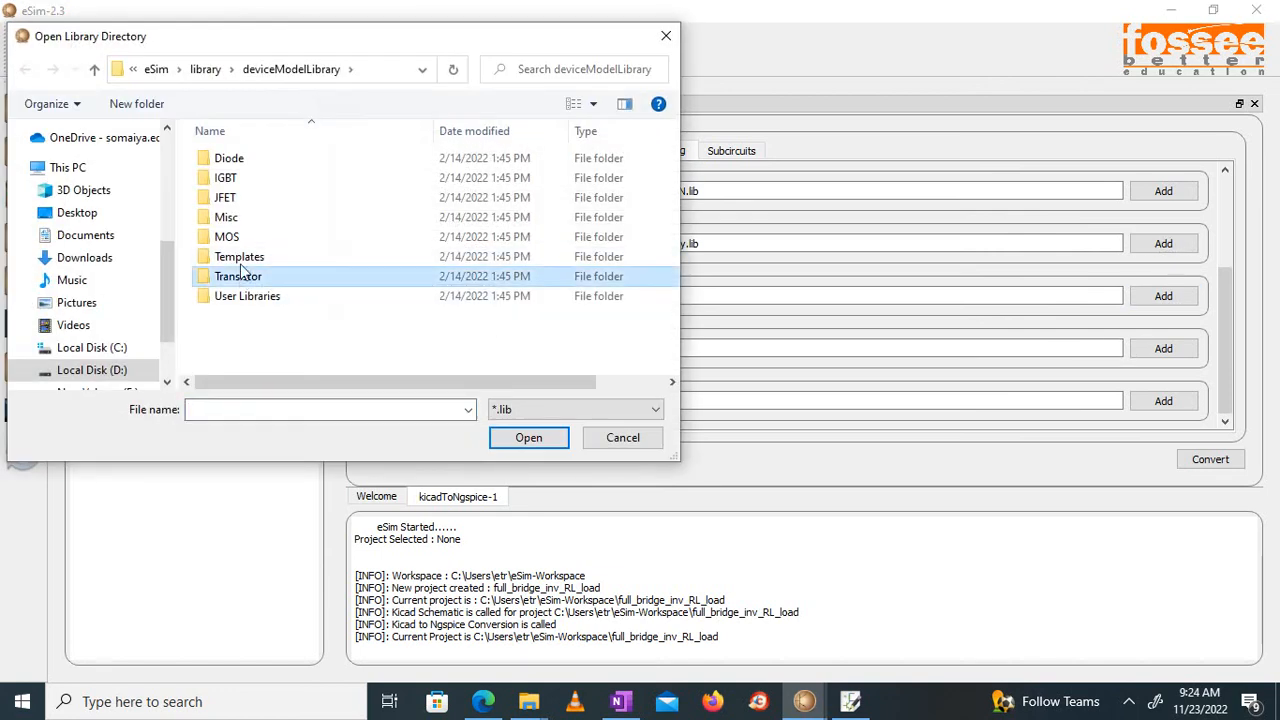
{"action": "double_click", "coordinate": [241, 158]}
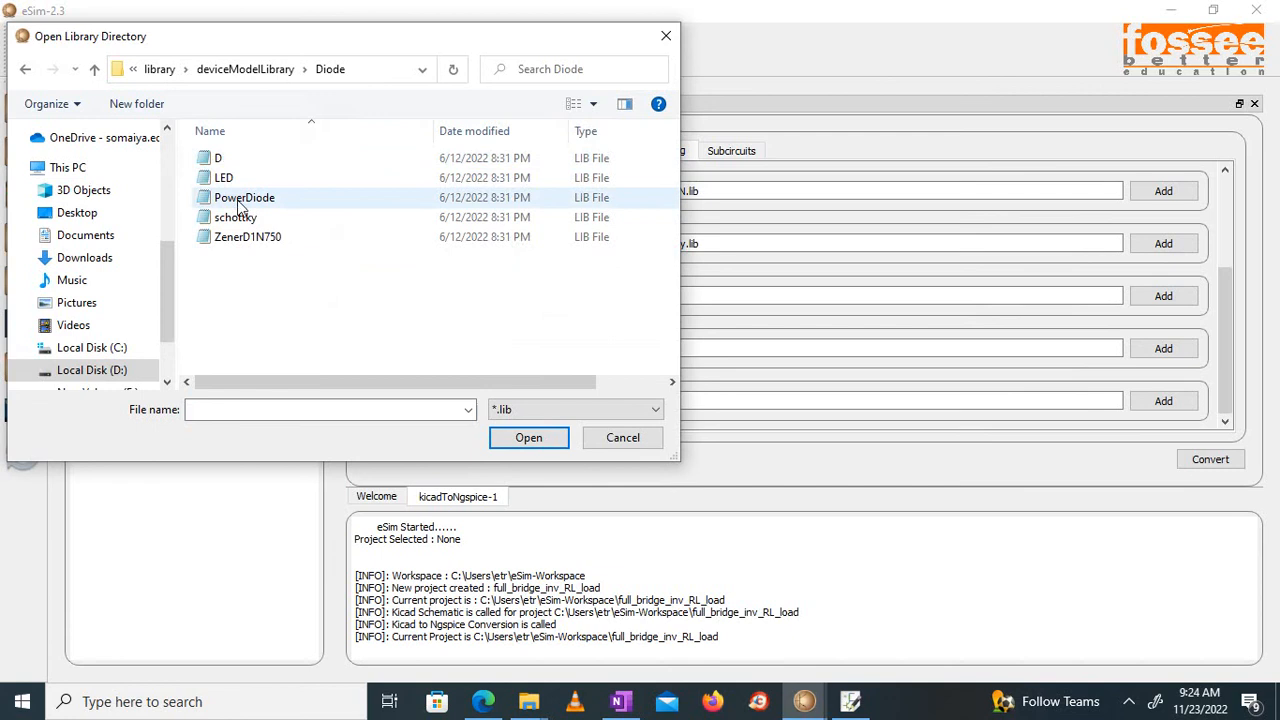
{"action": "left_click", "coordinate": [238, 217]}
{"action": "left_click", "coordinate": [546, 439]}
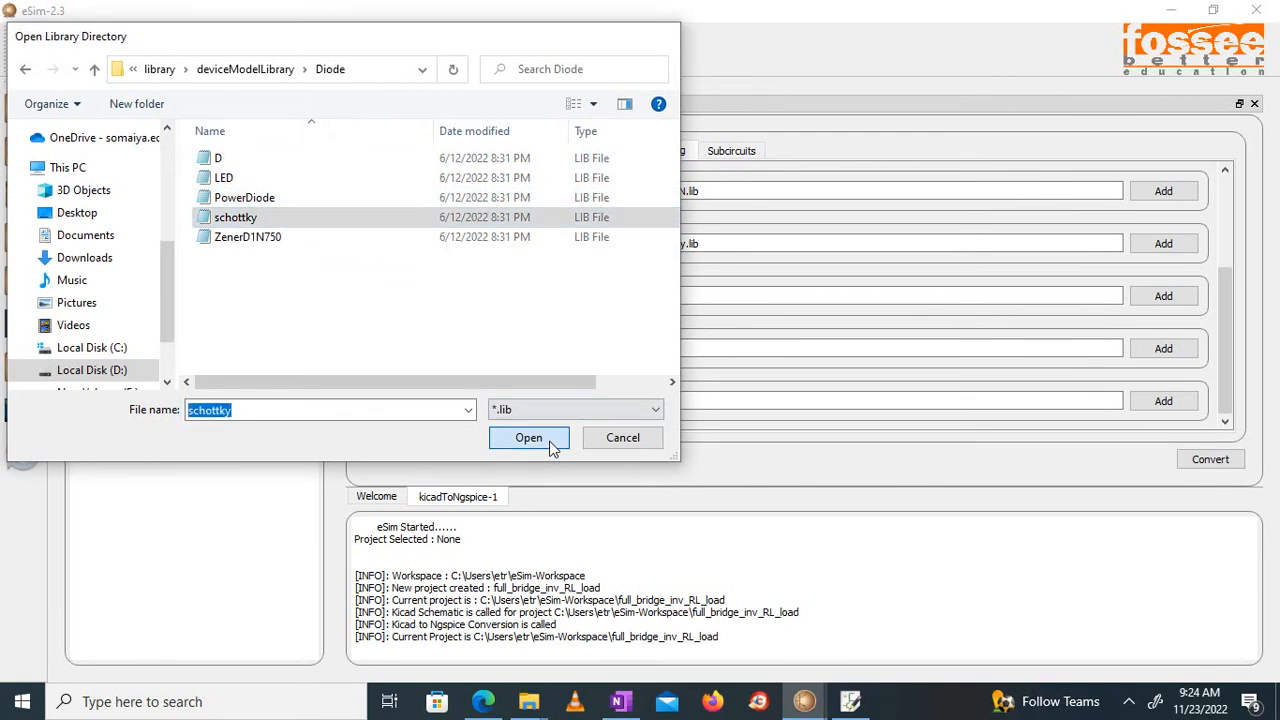
Assign schottky.lib from the Diode library folder to diode d3 as its device model
{"action": "left_click", "coordinate": [1150, 349]}
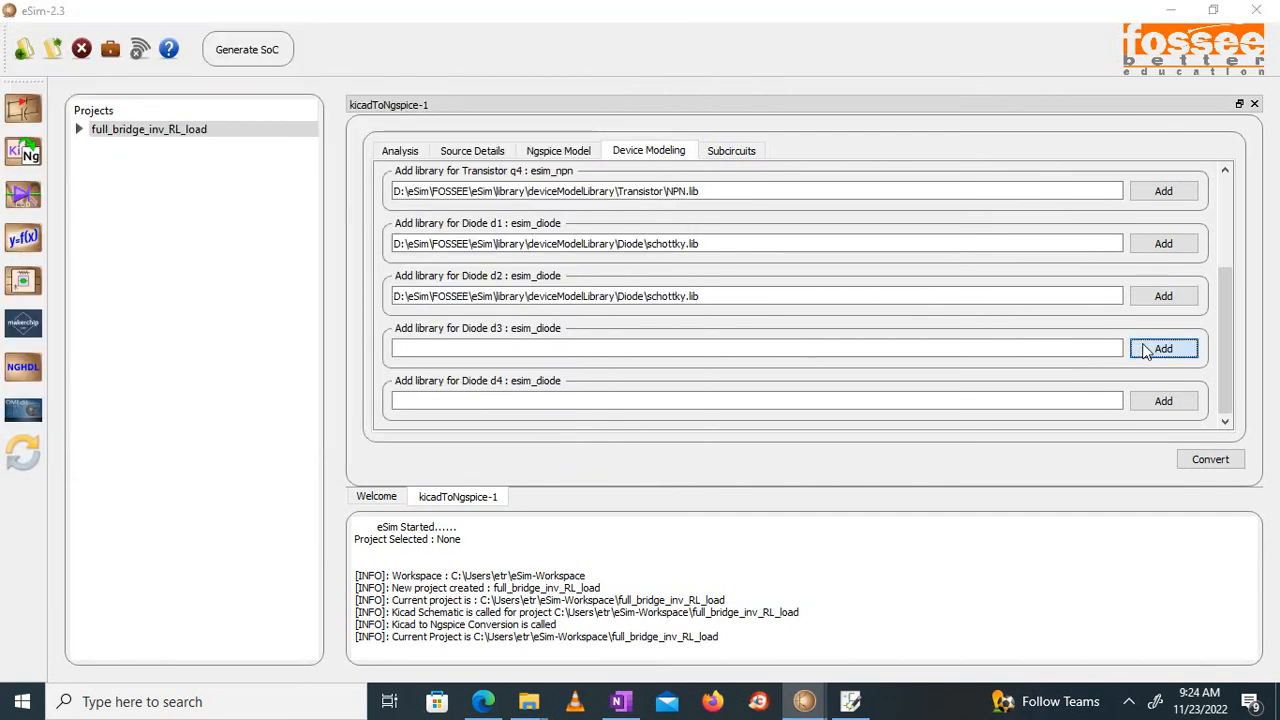
{"action": "left_click", "coordinate": [243, 167]}
{"action": "double_click", "coordinate": [243, 167]}
{"action": "left_click", "coordinate": [245, 218]}
{"action": "left_click", "coordinate": [529, 437]}
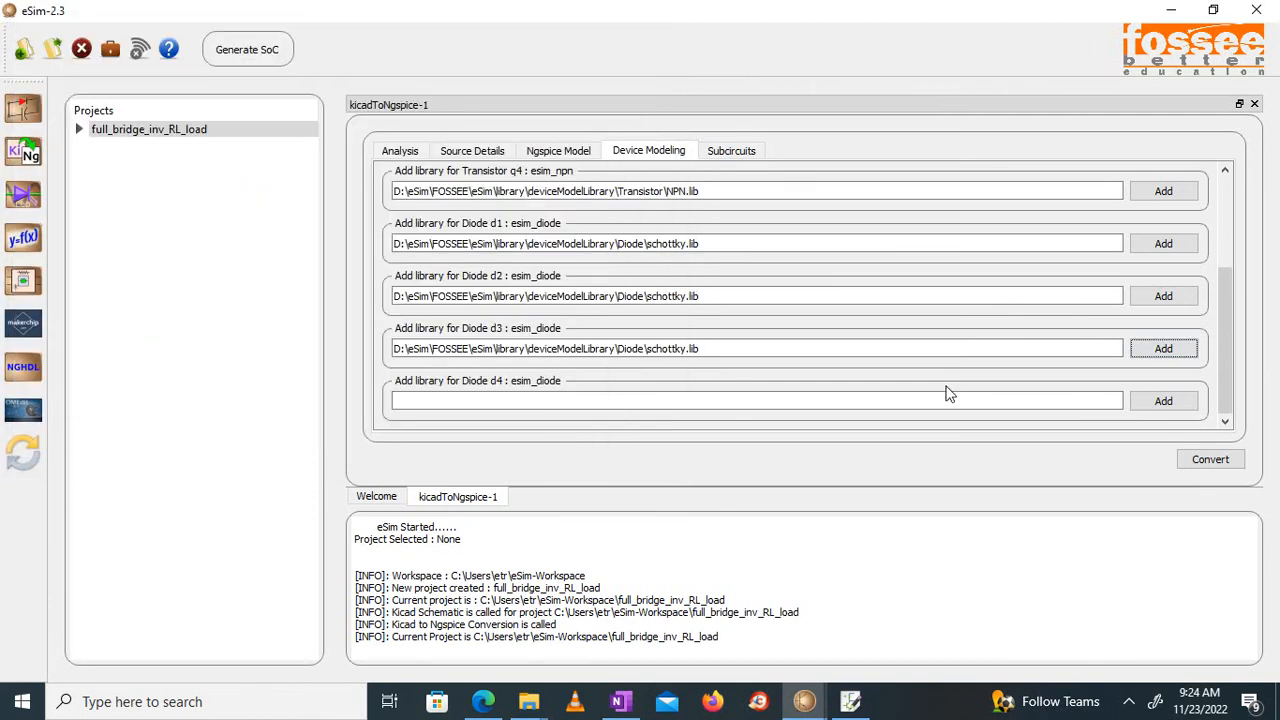
Assign schottky.lib from the Diode library folder to diode d4 as its device model
{"action": "left_click", "coordinate": [1150, 402]}
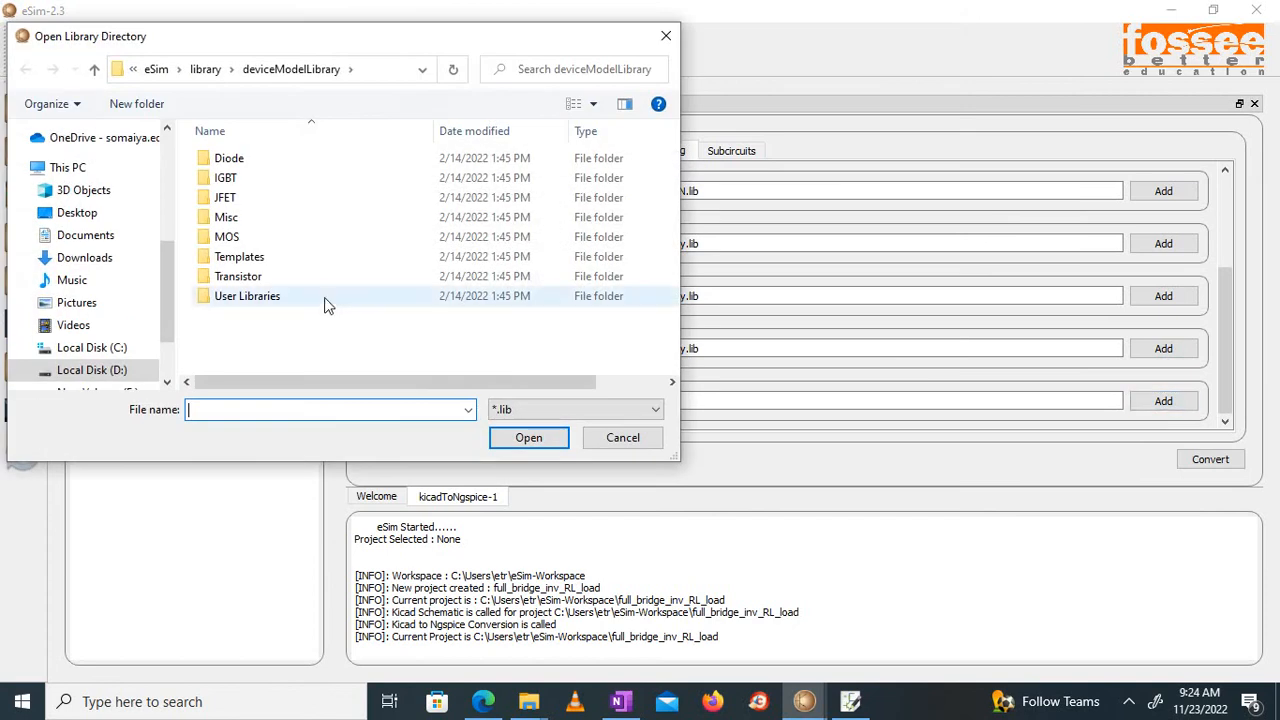
{"action": "left_click", "coordinate": [245, 166]}
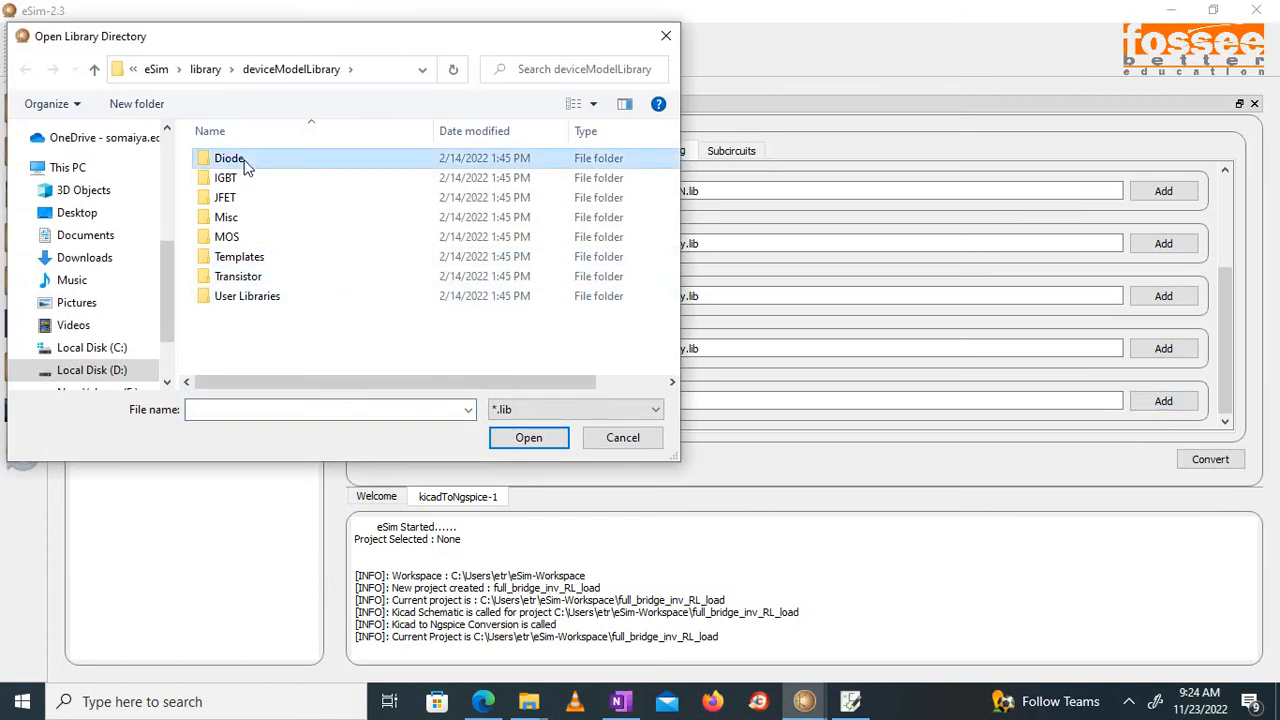
{"action": "double_click", "coordinate": [245, 166]}
{"action": "left_click", "coordinate": [246, 221]}
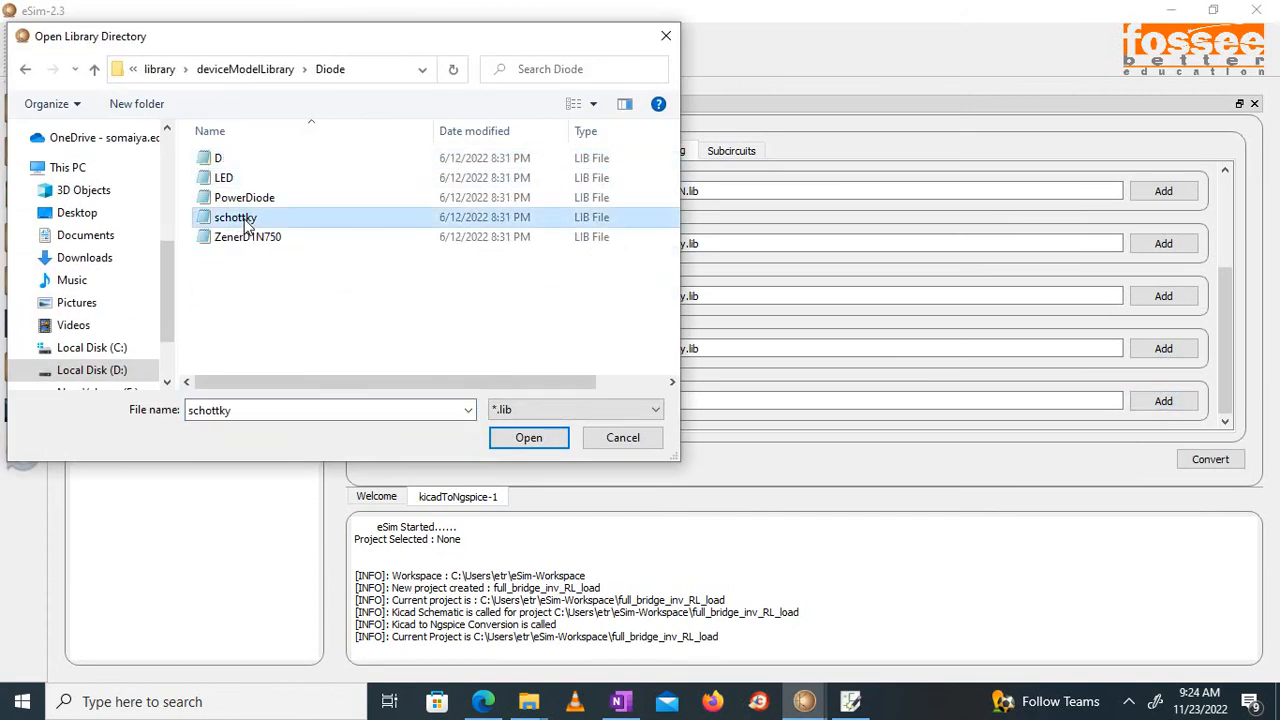
{"action": "double_click", "coordinate": [246, 222]}
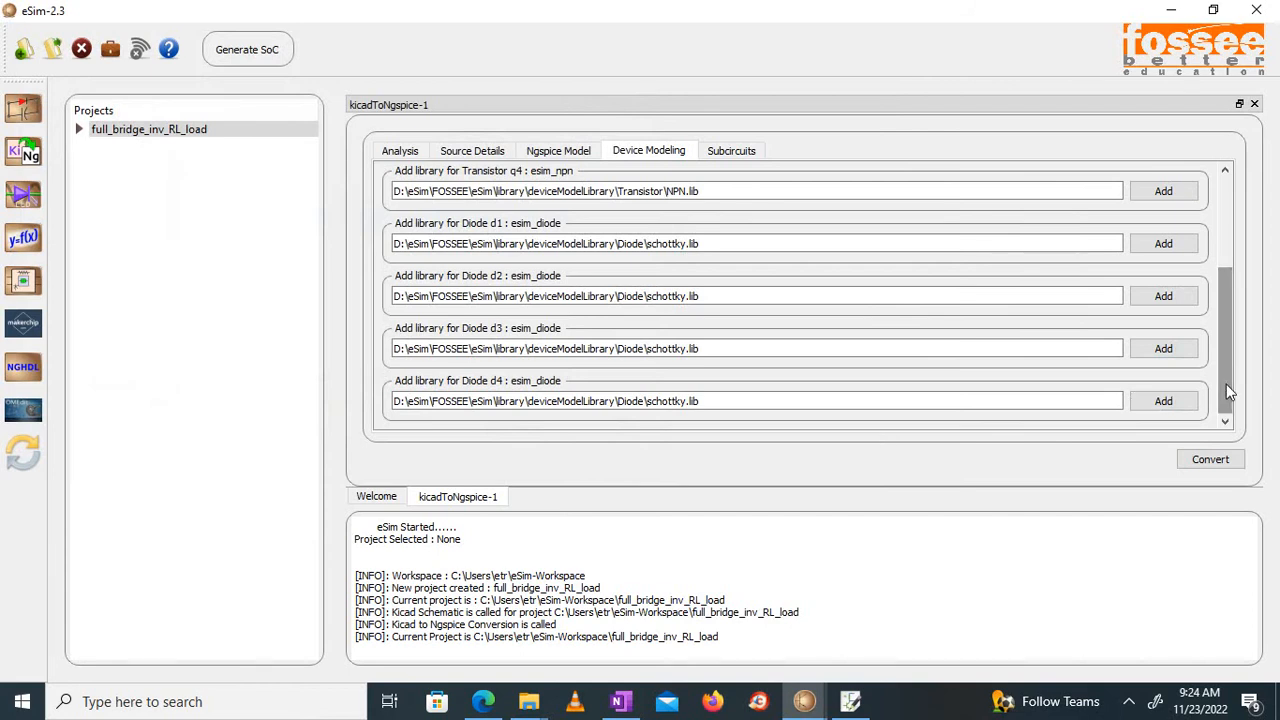
Review the assigned device models, subcircuits, source parameters and transient analysis settings before conversion
{"action": "scroll", "coordinate": [897, 335], "scroll_direction": "up", "scroll_amount": 2}
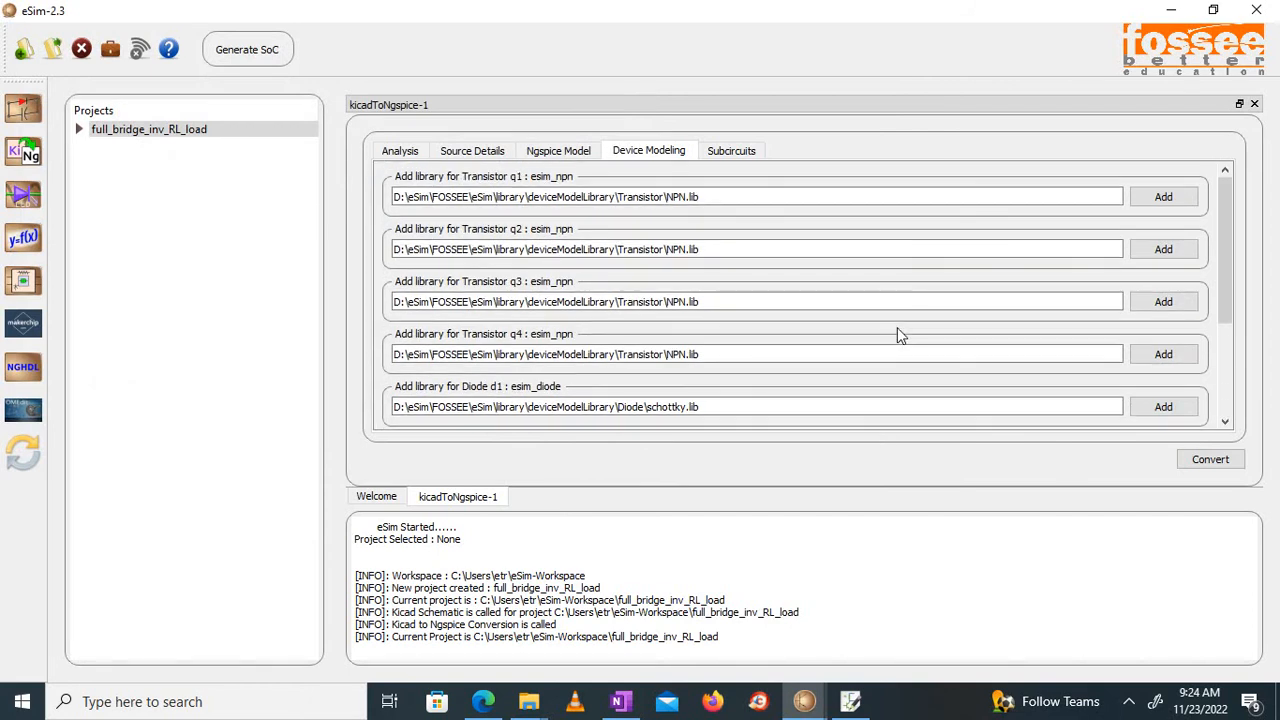
{"action": "left_click", "coordinate": [762, 154]}
{"action": "left_click", "coordinate": [659, 151]}
{"action": "scroll", "coordinate": [758, 233], "scroll_direction": "down", "scroll_amount": 3}
{"action": "scroll", "coordinate": [760, 232], "scroll_direction": "up", "scroll_amount": 2}
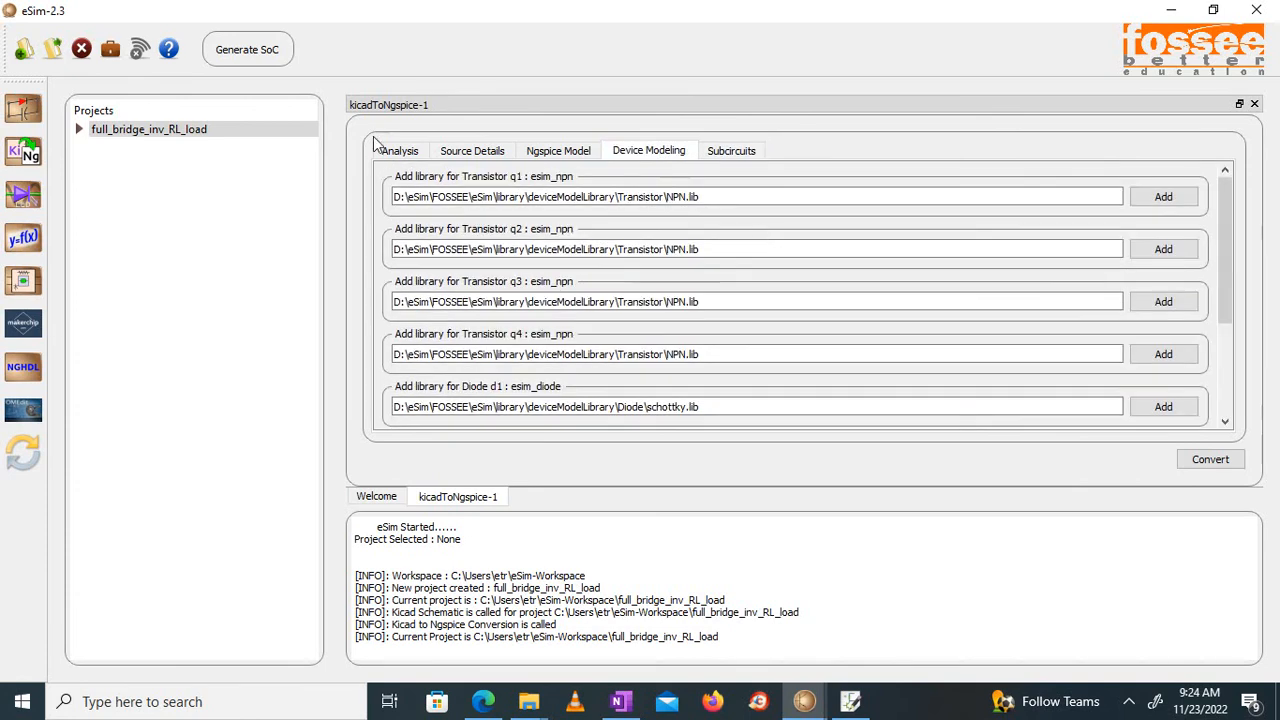
{"action": "left_click", "coordinate": [395, 155]}
{"action": "left_click", "coordinate": [473, 152]}
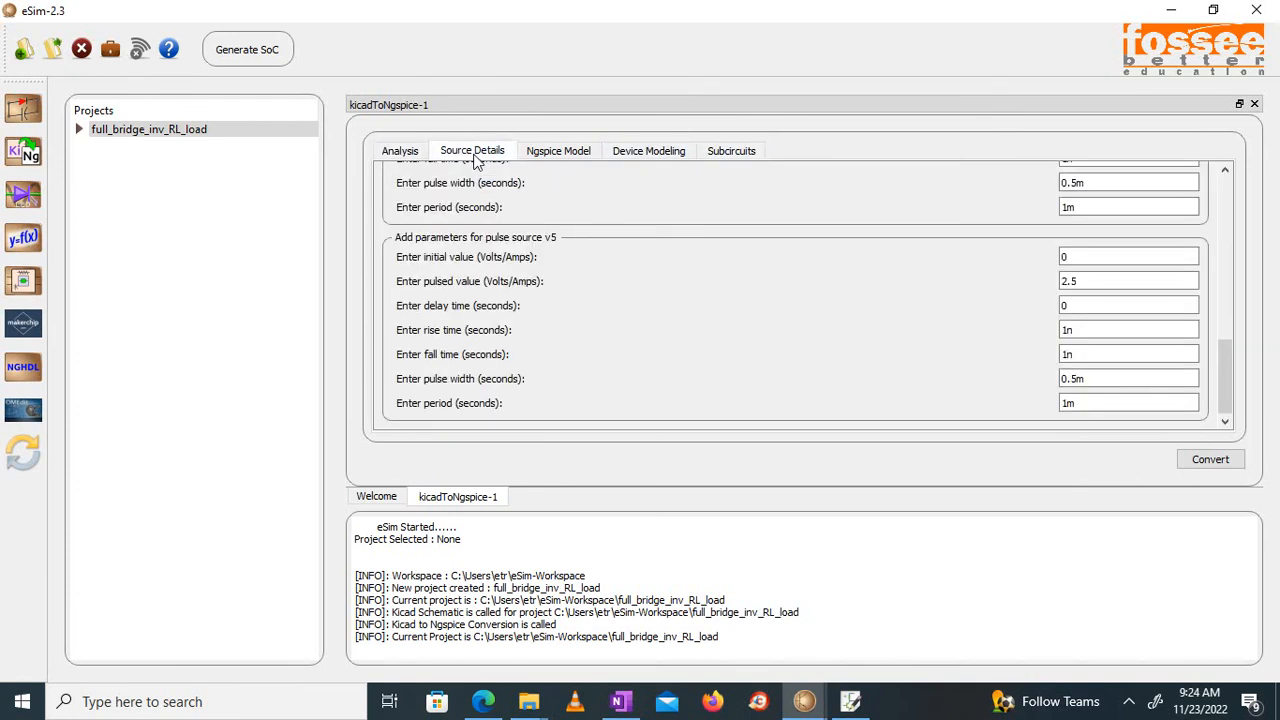
{"action": "scroll", "coordinate": [546, 285], "scroll_direction": "up", "scroll_amount": 10}
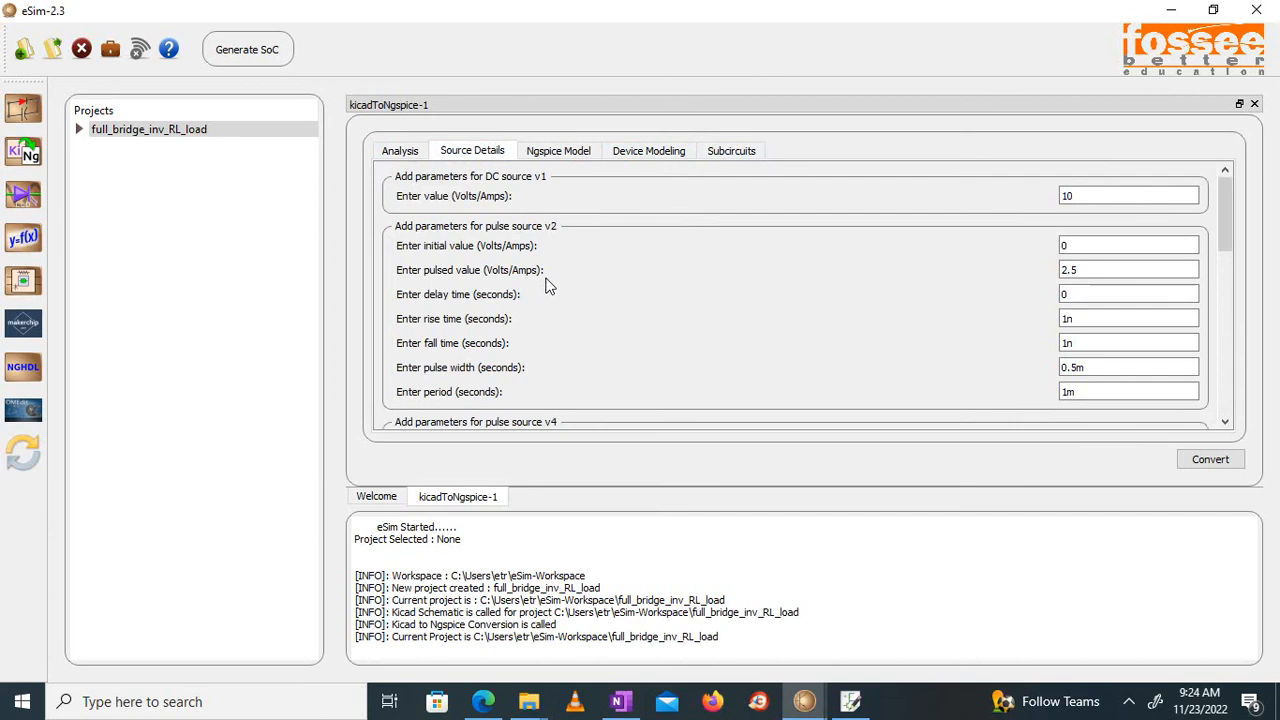
{"action": "left_click", "coordinate": [418, 161]}
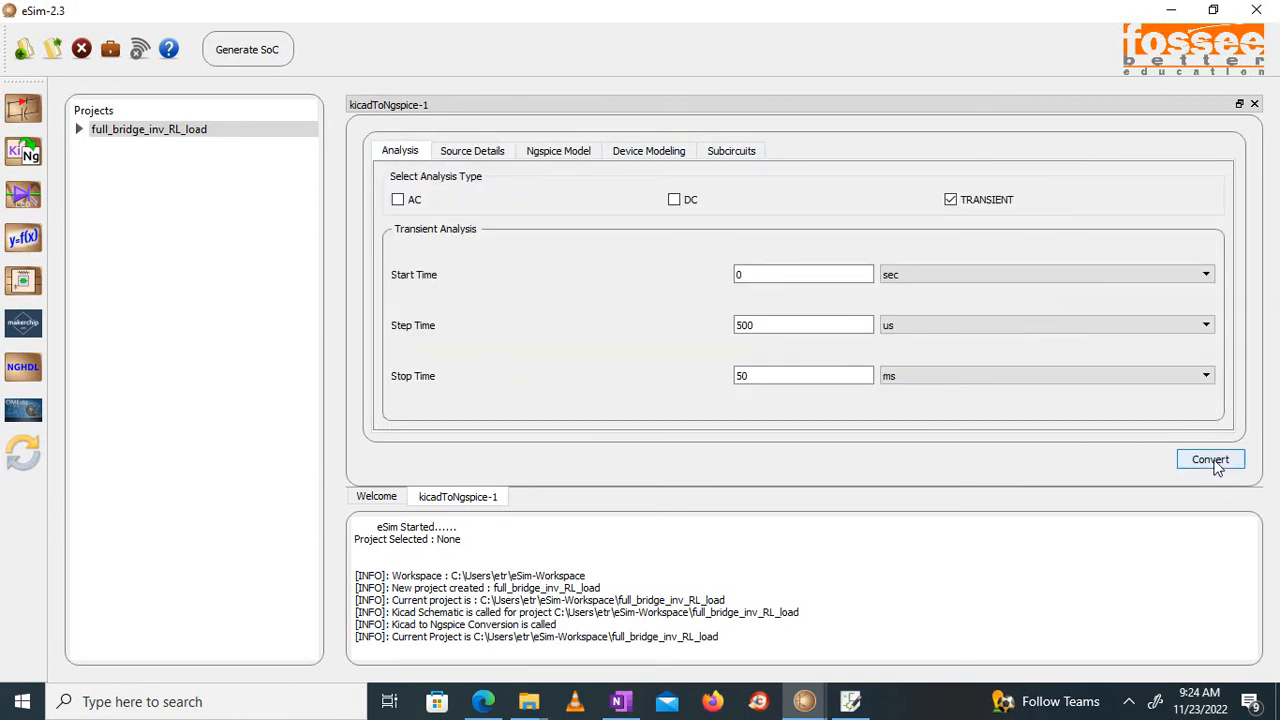
Convert the KiCad netlist to Ngspice and refresh the full_bridge_inv_RL_load project's expanded file list
{"action": "left_click", "coordinate": [1215, 464]}
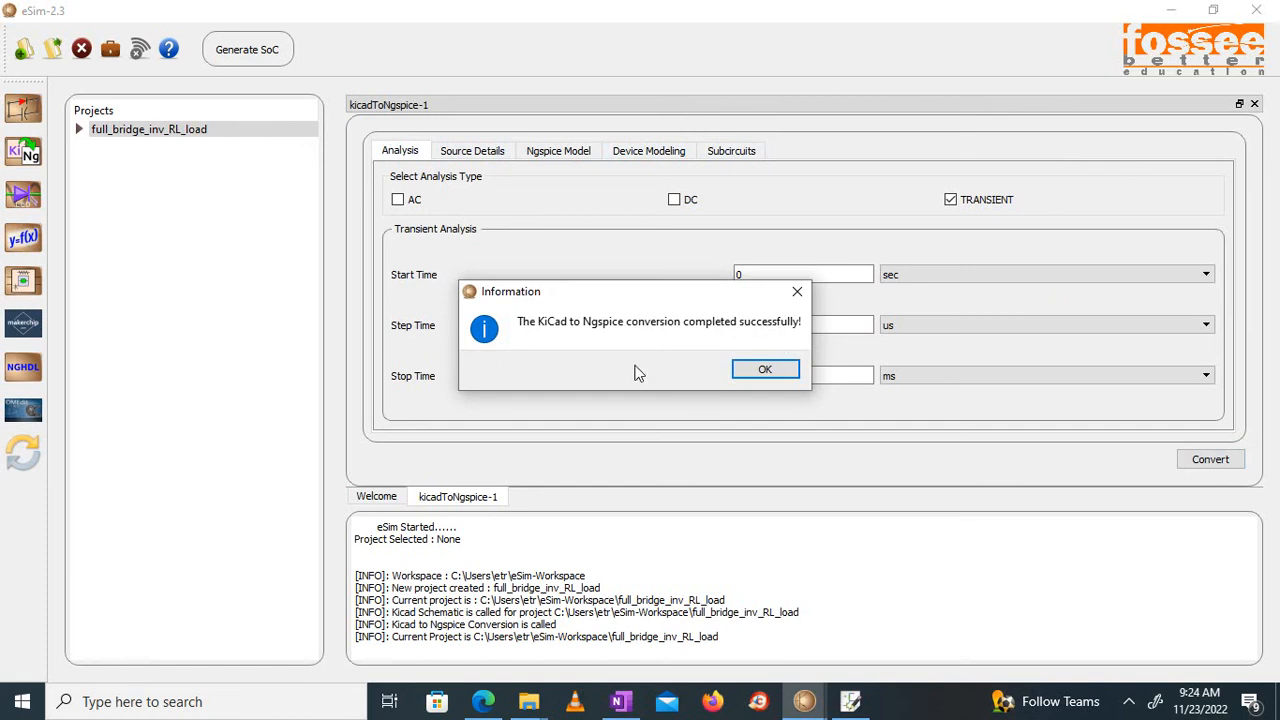
{"action": "left_click", "coordinate": [757, 372]}
{"action": "right_click", "coordinate": [145, 138]}
{"action": "left_click", "coordinate": [180, 179]}
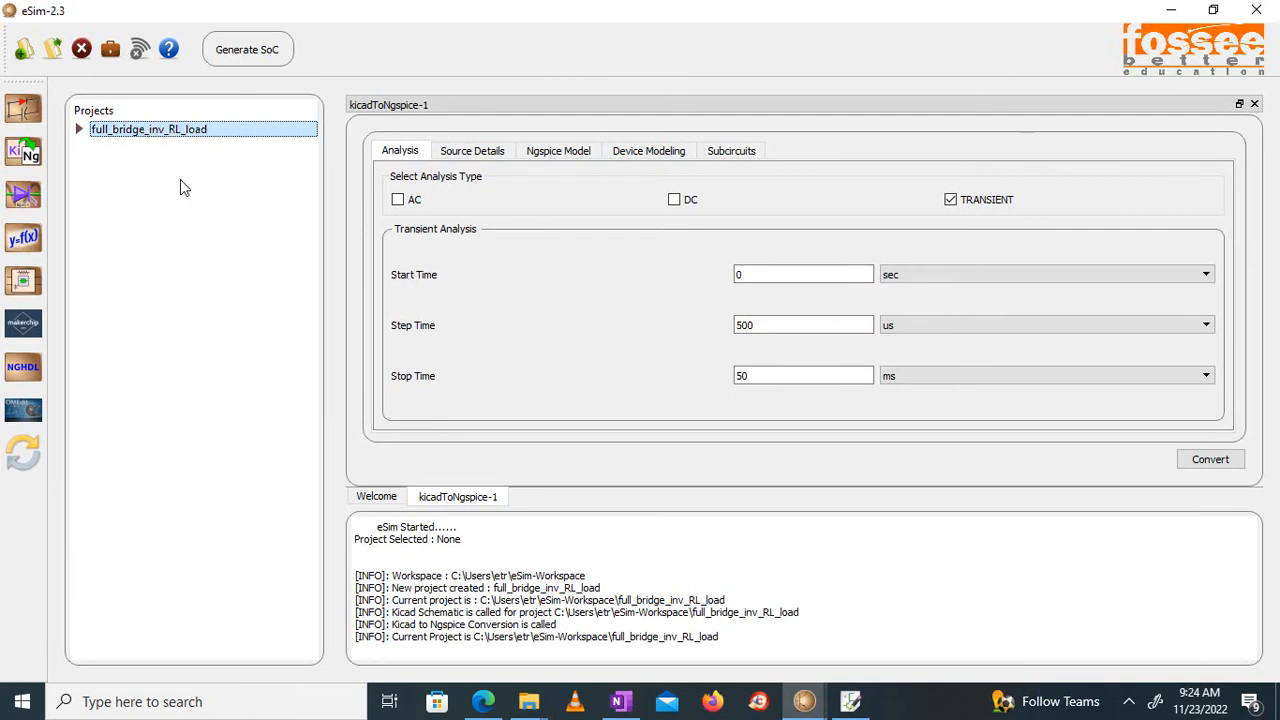
{"action": "left_click", "coordinate": [80, 129]}
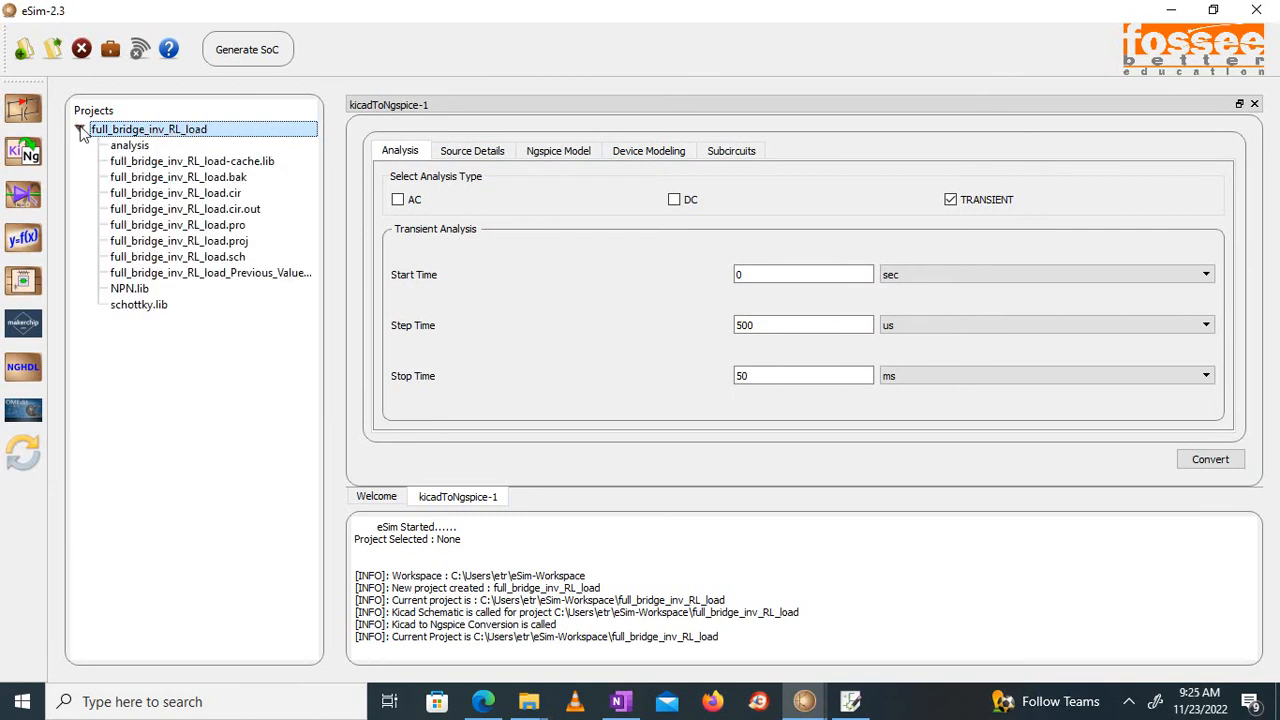
{"action": "right_click", "coordinate": [157, 140]}
{"action": "left_click", "coordinate": [185, 183]}
Run the Ngspice simulation and check where current probe U3 sits in the inverter schematic
{"action": "left_click", "coordinate": [31, 198]}
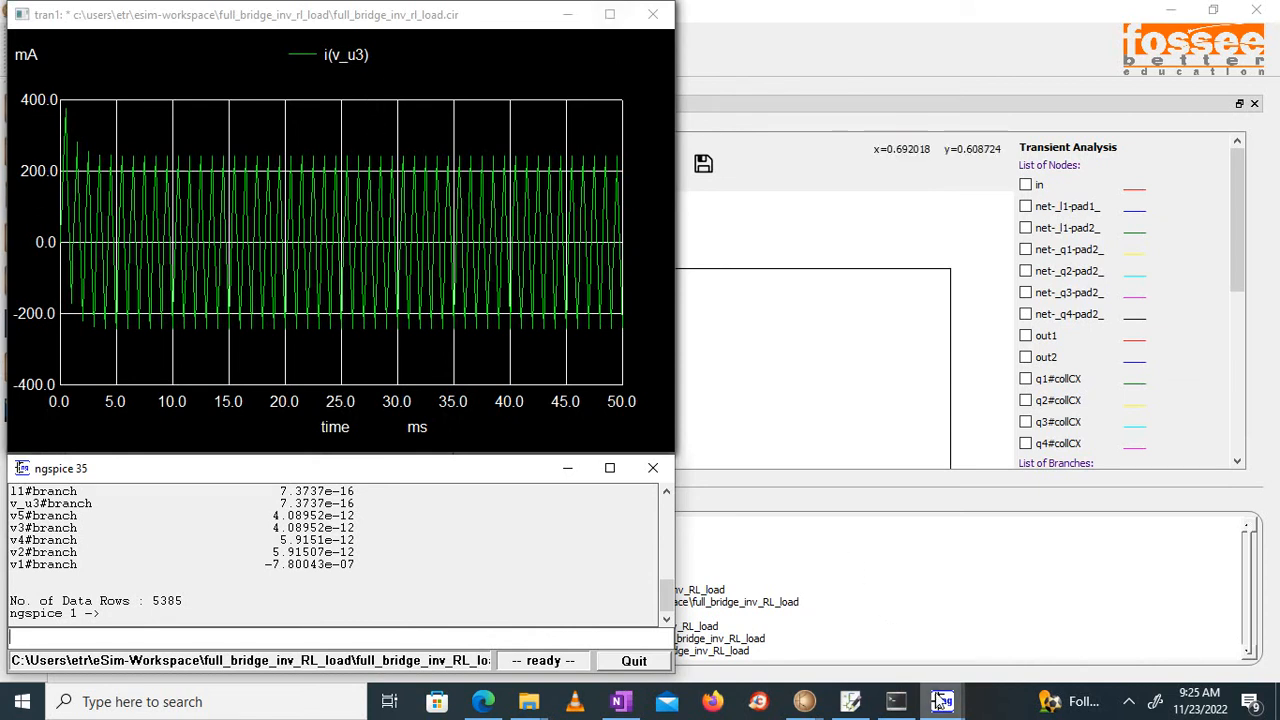
{"action": "left_click", "coordinate": [850, 701]}
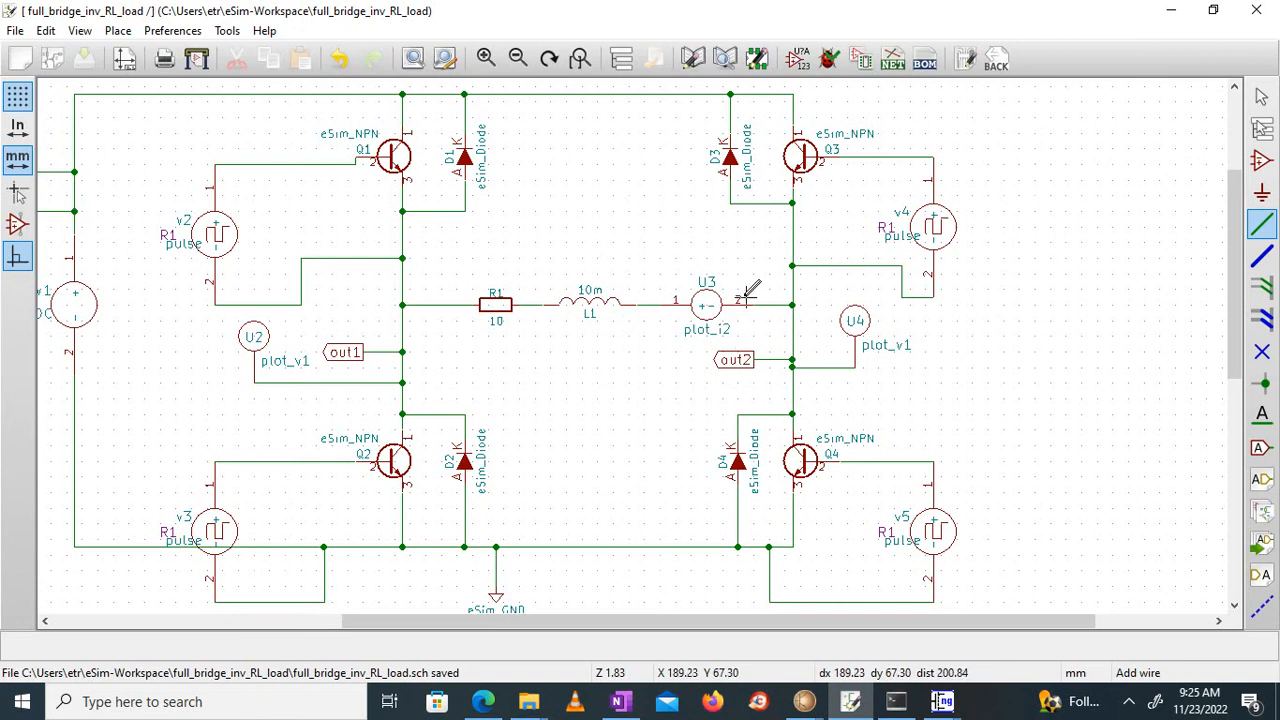
{"action": "left_click", "coordinate": [1171, 11]}
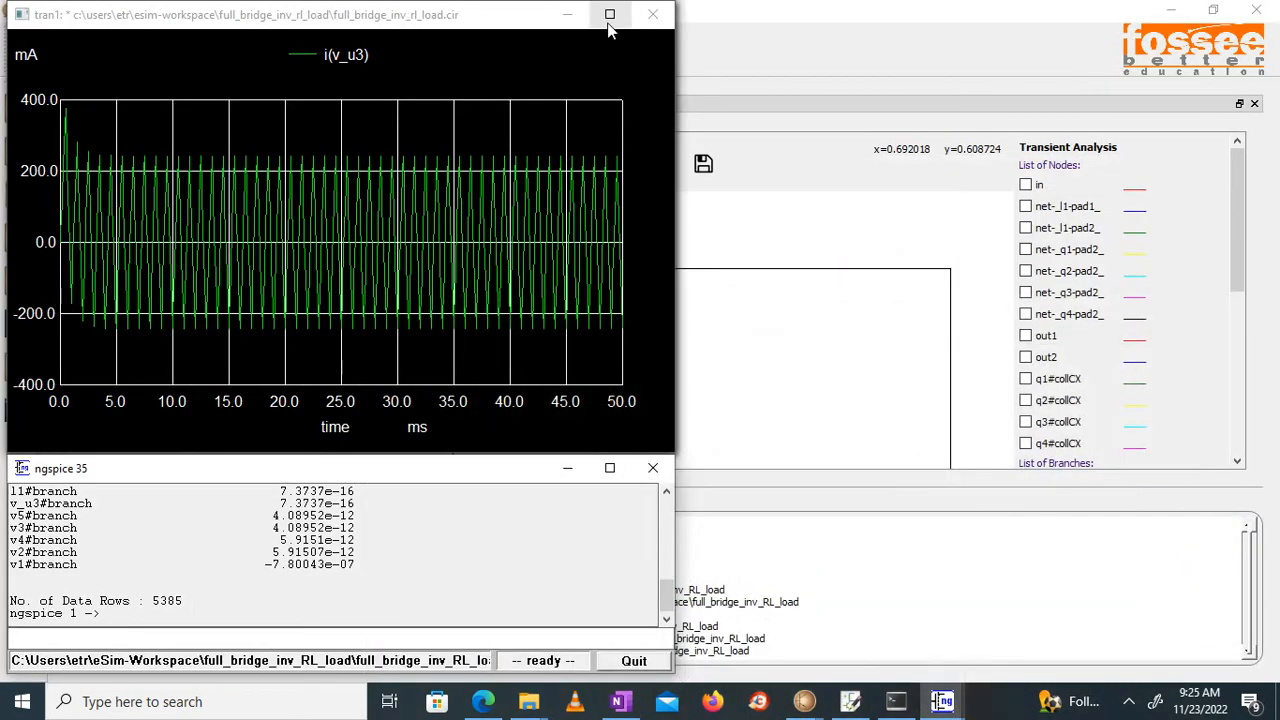
Maximize the load current plot i(v_u3) and zoom in to the range of about 17.6 to 19.7 ms
{"action": "left_click", "coordinate": [609, 14]}
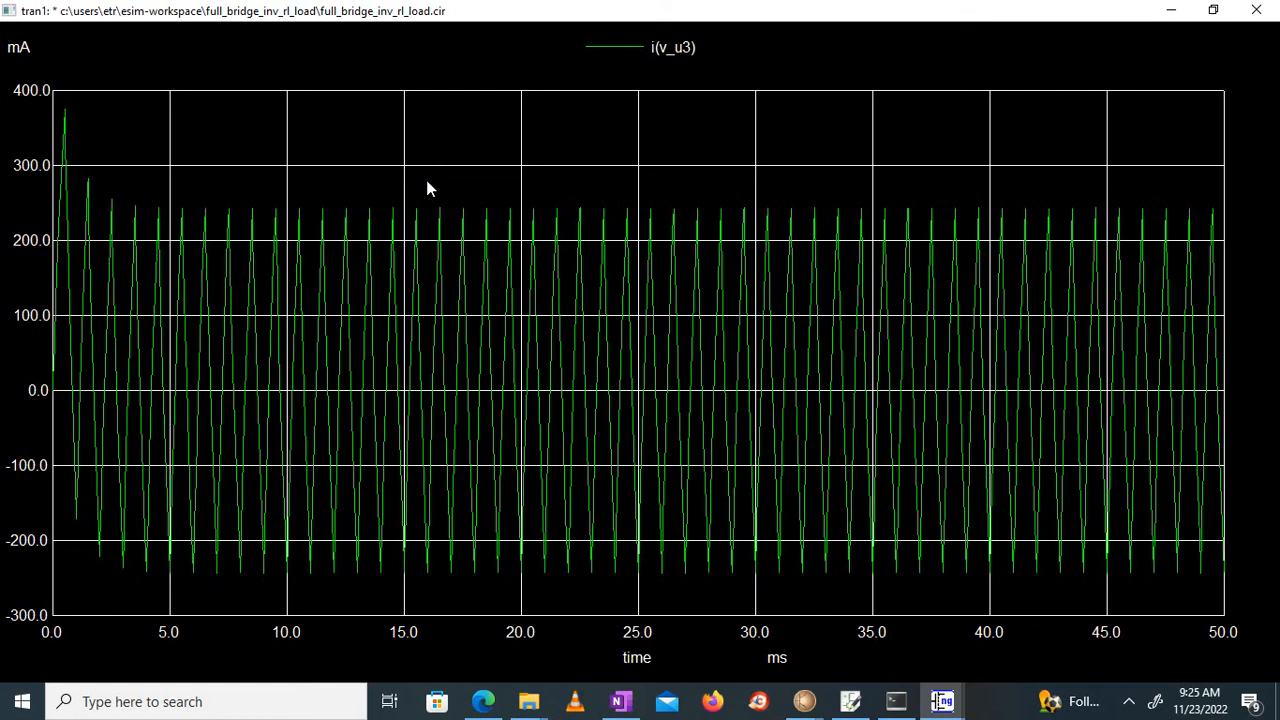
{"action": "left_click_drag", "start_coordinate": [427, 184], "coordinate": [630, 600]}
{"action": "left_click", "coordinate": [611, 15]}
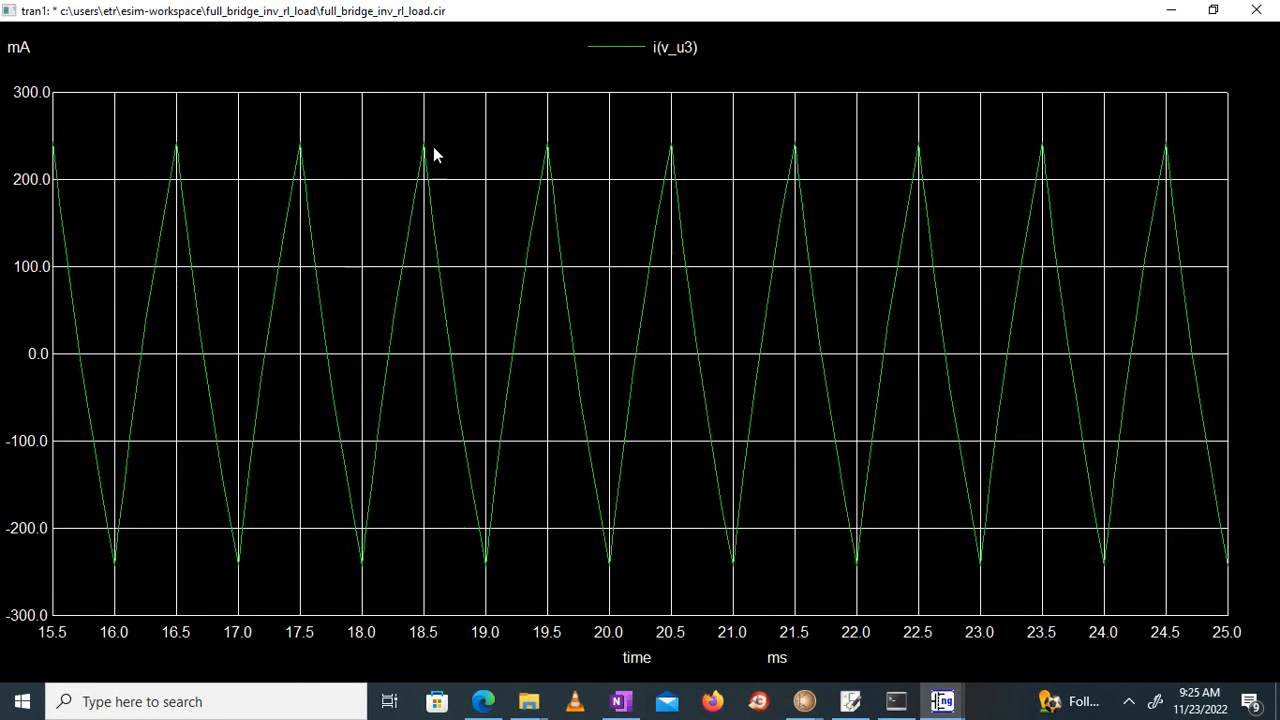
{"action": "left_click_drag", "start_coordinate": [322, 125], "coordinate": [563, 578]}
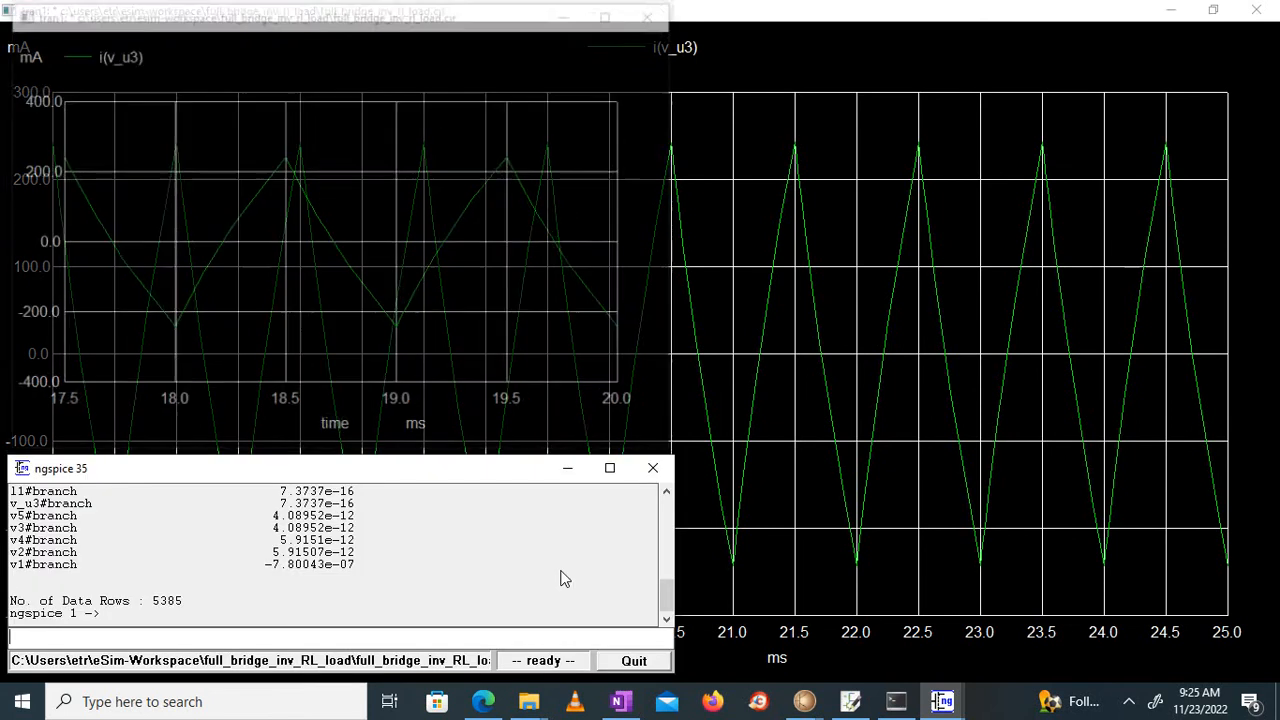
{"action": "left_click", "coordinate": [609, 15]}
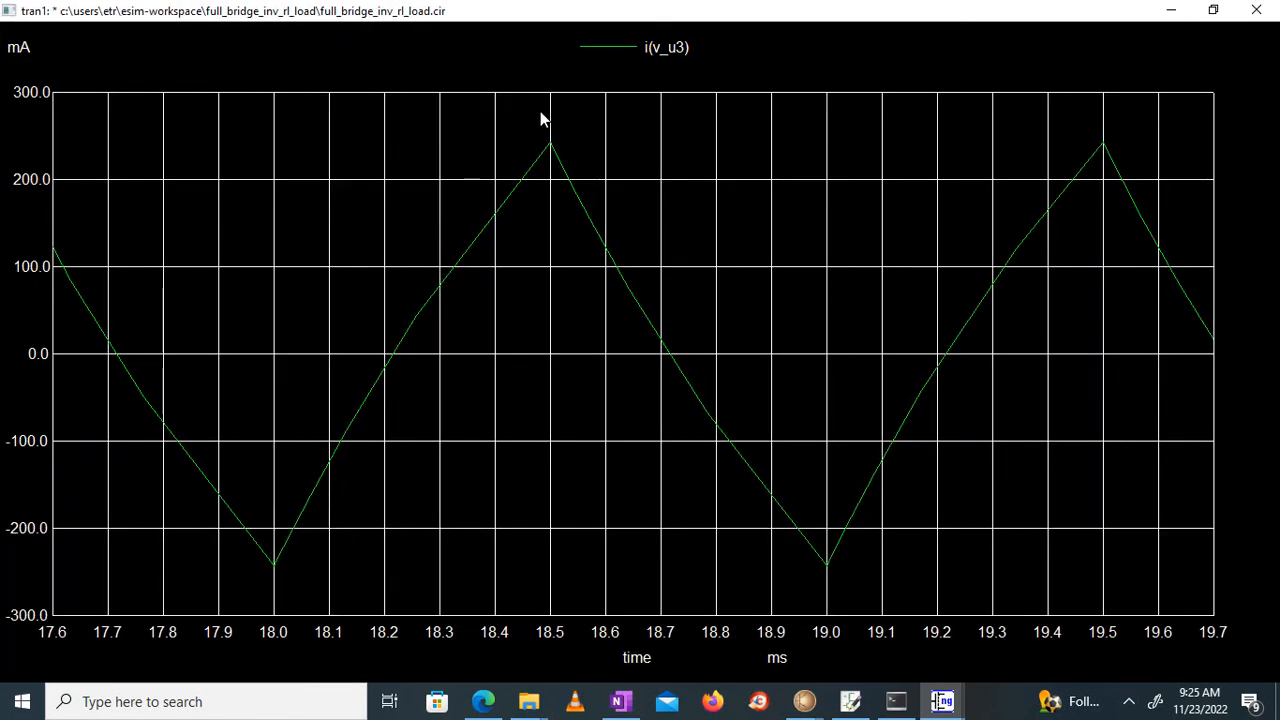
Switch to OneNote and examine the hand-drawn iout waveform with its diode and transistor conduction intervals, for comparison with the simulated current
{"action": "left_click", "coordinate": [621, 701]}
{"action": "scroll", "coordinate": [593, 400], "scroll_direction": "down", "scroll_amount": 2, "text": "ctrl"}
{"action": "scroll", "coordinate": [593, 400], "scroll_direction": "down", "scroll_amount": 5}
{"action": "scroll", "coordinate": [228, 407], "scroll_direction": "up", "scroll_amount": 2, "text": "ctrl"}
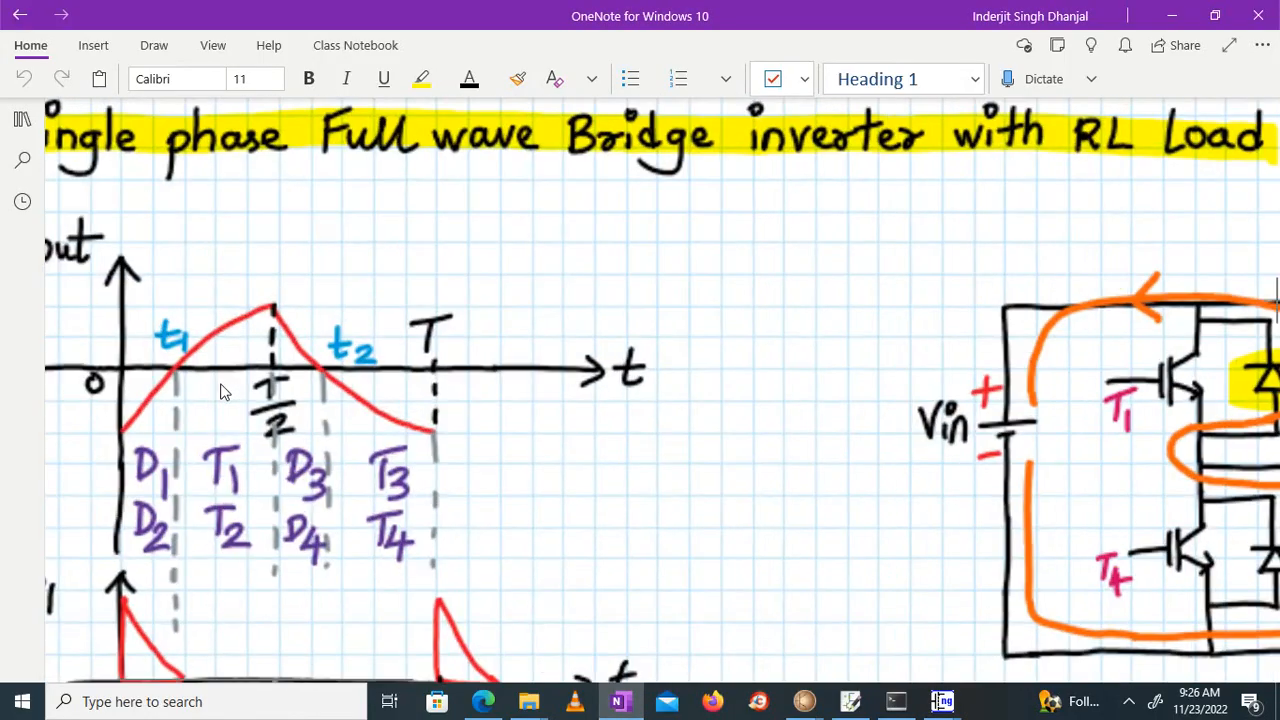
{"action": "scroll", "coordinate": [223, 386], "scroll_direction": "up", "scroll_amount": 3, "text": "ctrl"}
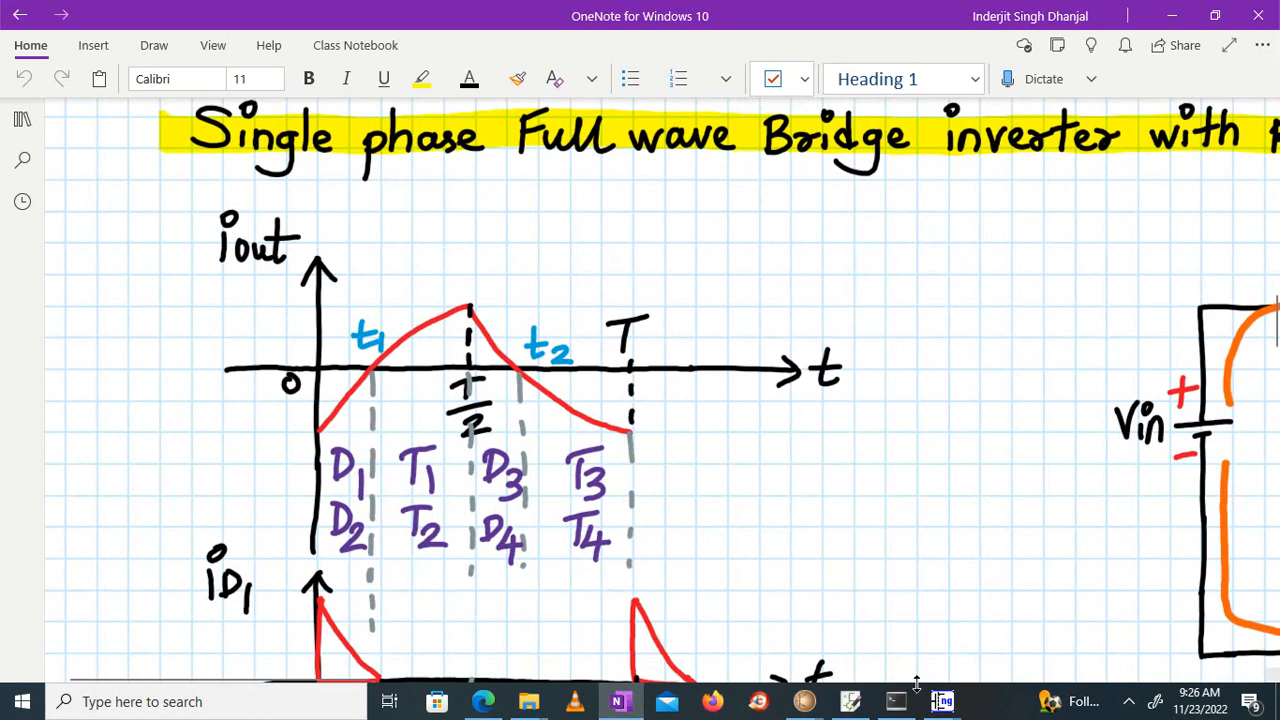
{"action": "left_click", "coordinate": [1178, 17]}
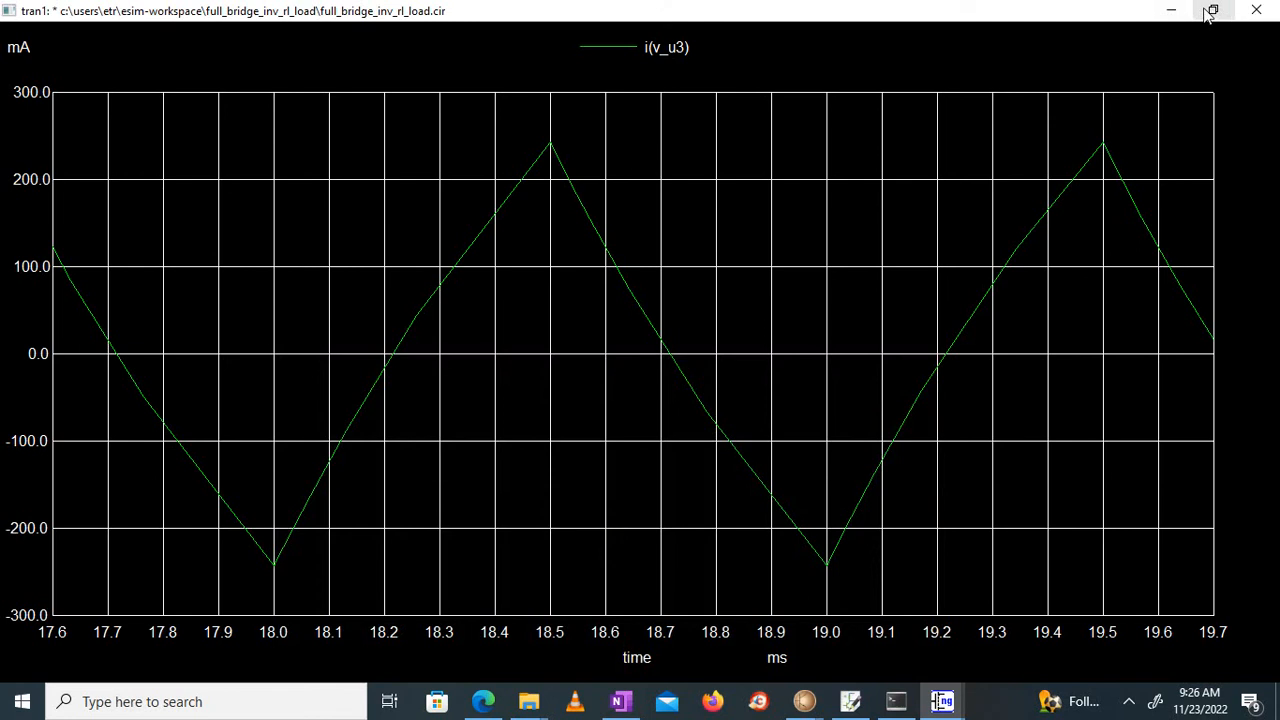
Close the two zoomed load current plots and the original i(v_u3) plot
{"action": "left_click", "coordinate": [1258, 12]}
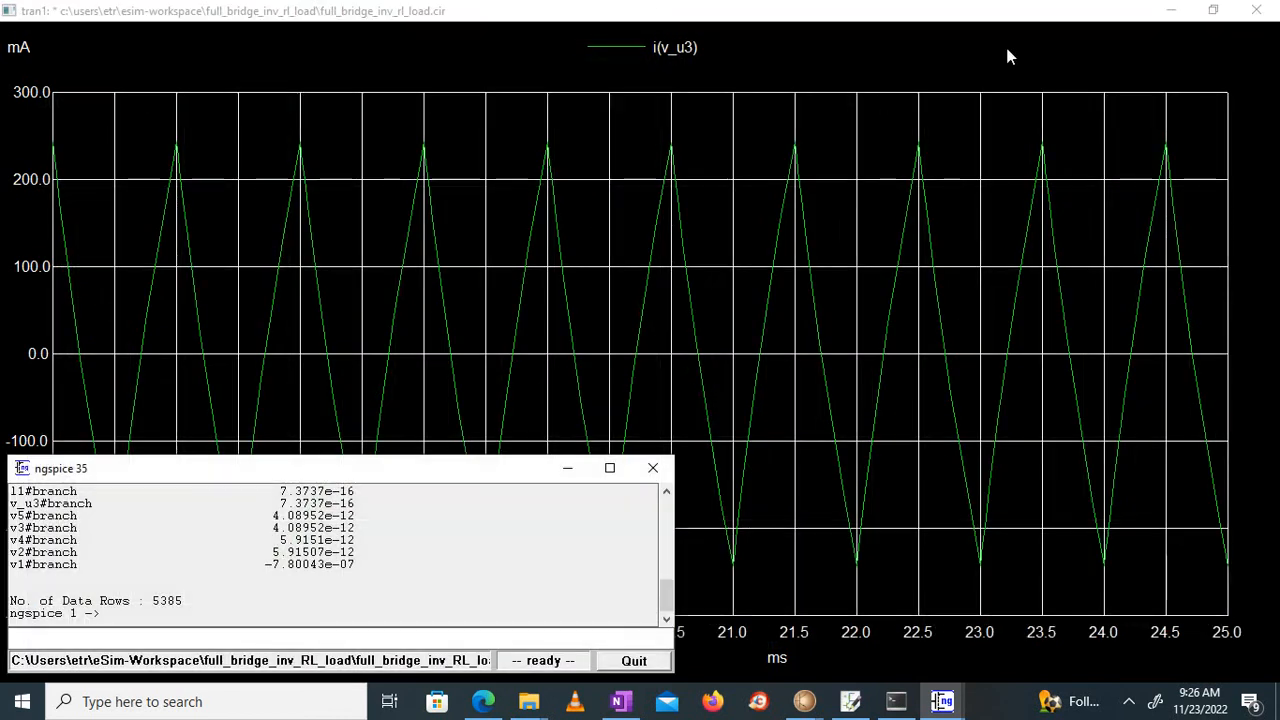
{"action": "left_click", "coordinate": [1258, 25]}
{"action": "left_click", "coordinate": [1258, 25]}
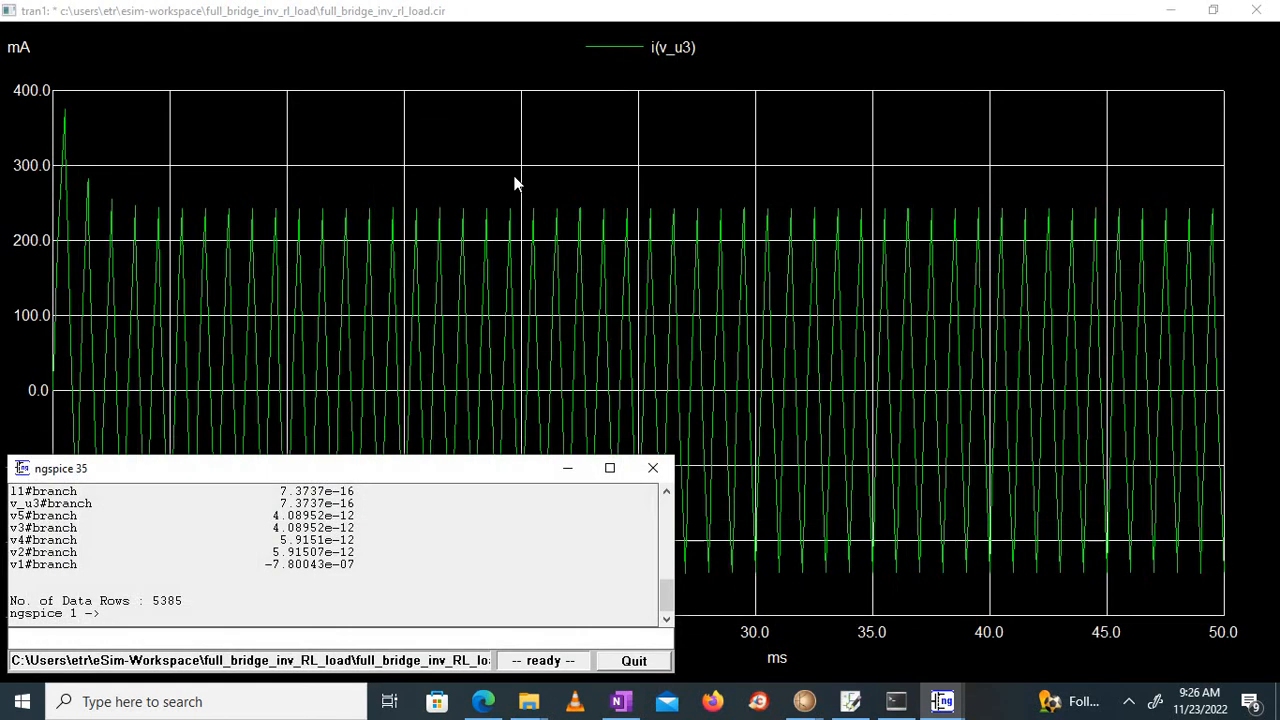
{"action": "left_click", "coordinate": [1262, 15]}
{"action": "left_click", "coordinate": [1262, 15]}
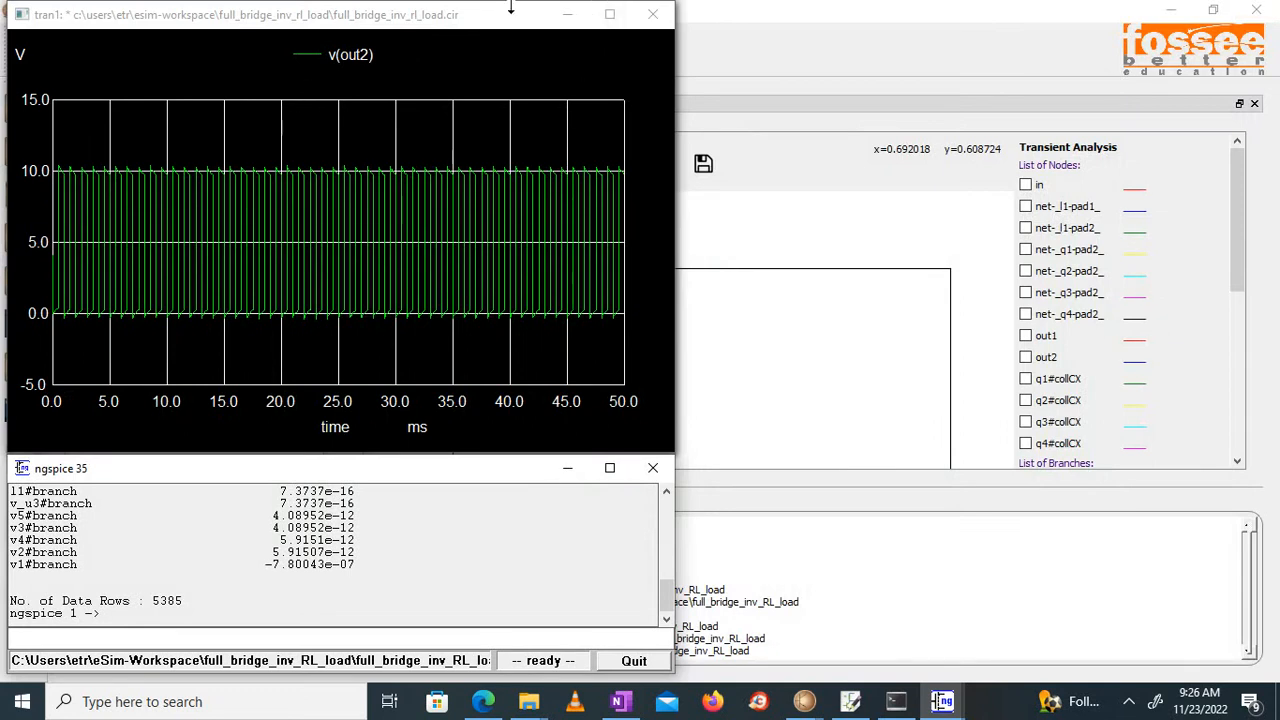
Spread out the v(out2) and v(out1) plot windows, examine them and the v(in) plot, and close all three
{"action": "left_click_drag", "start_coordinate": [504, 24], "coordinate": [1075, 77]}
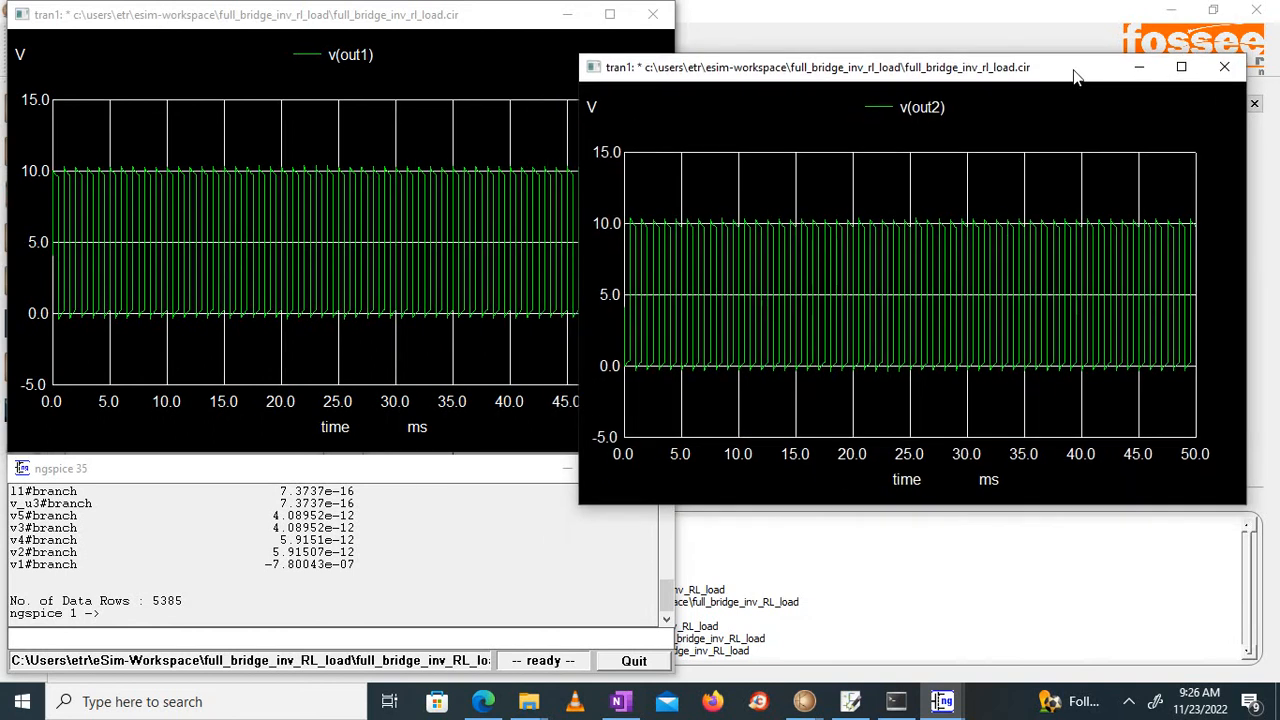
{"action": "left_click_drag", "start_coordinate": [500, 26], "coordinate": [518, 160]}
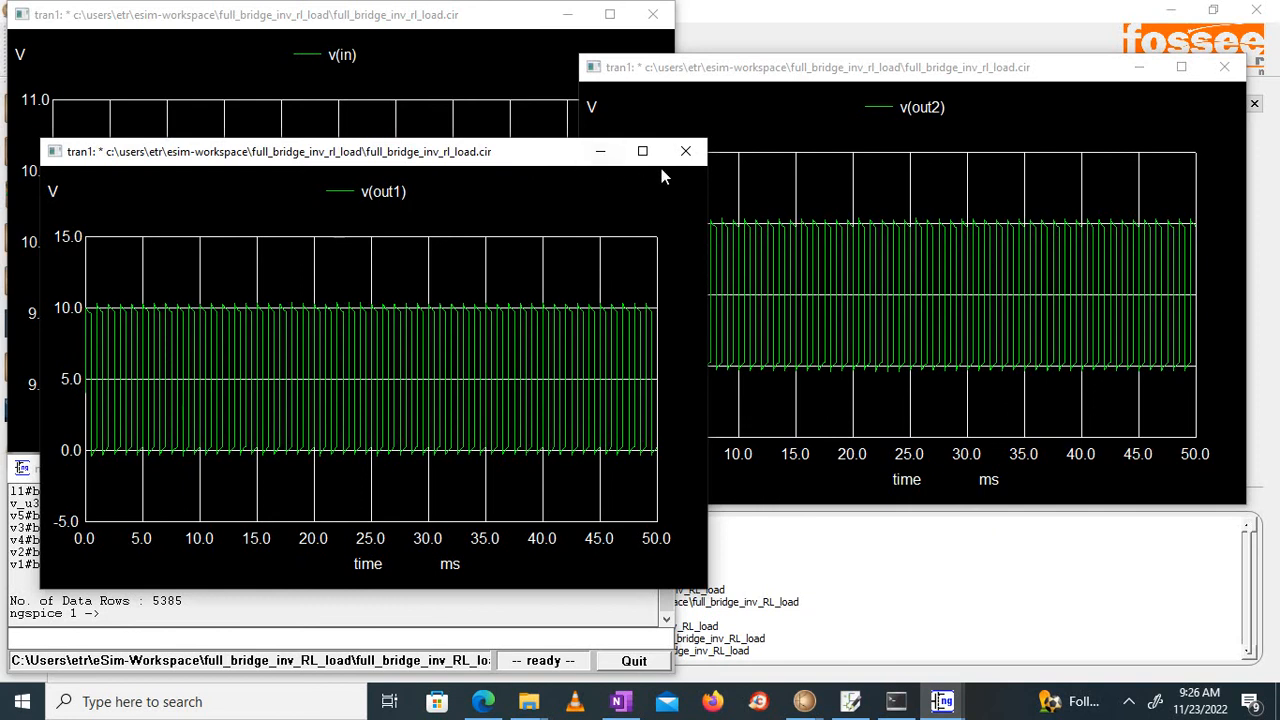
{"action": "left_click", "coordinate": [686, 151]}
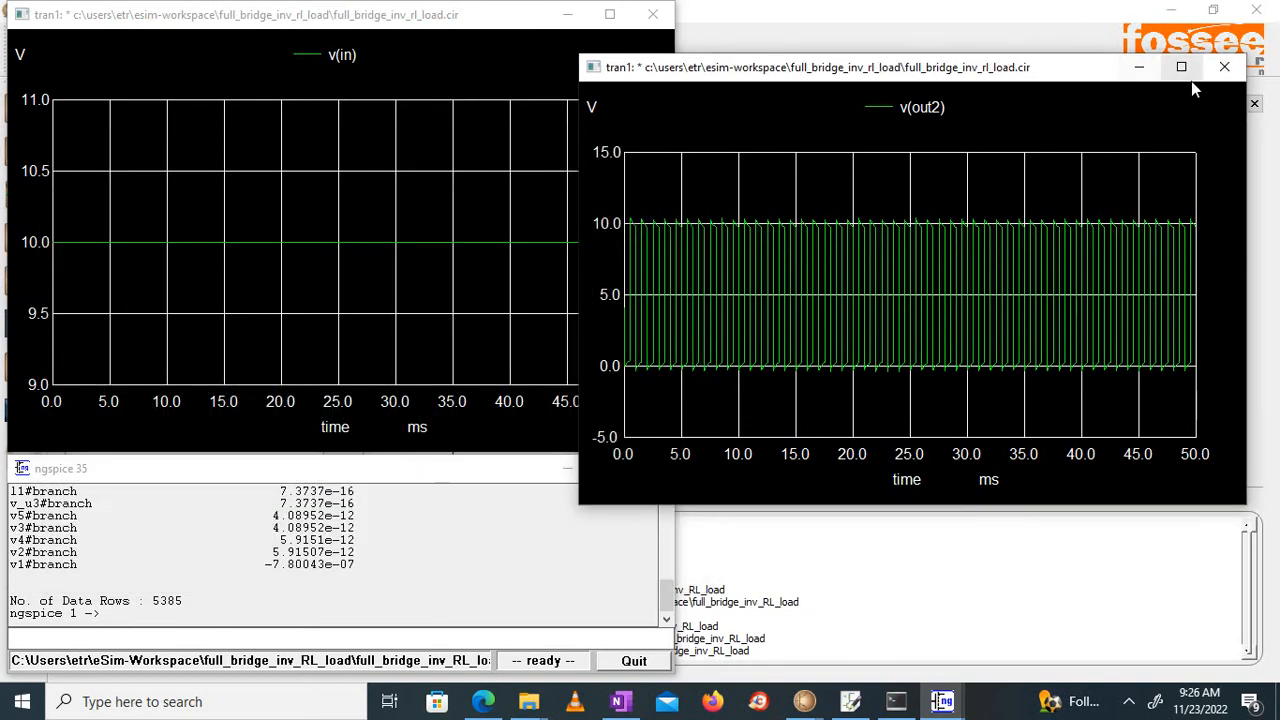
{"action": "left_click", "coordinate": [1224, 66]}
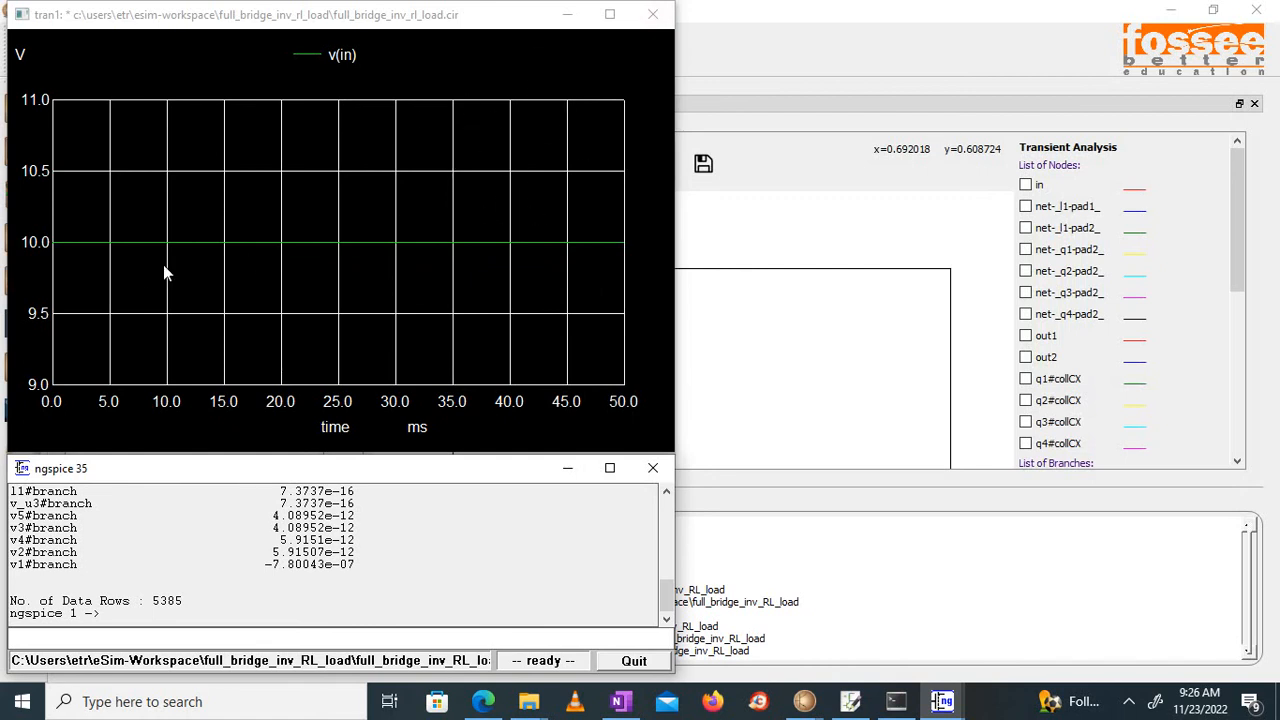
{"action": "left_click", "coordinate": [652, 14]}
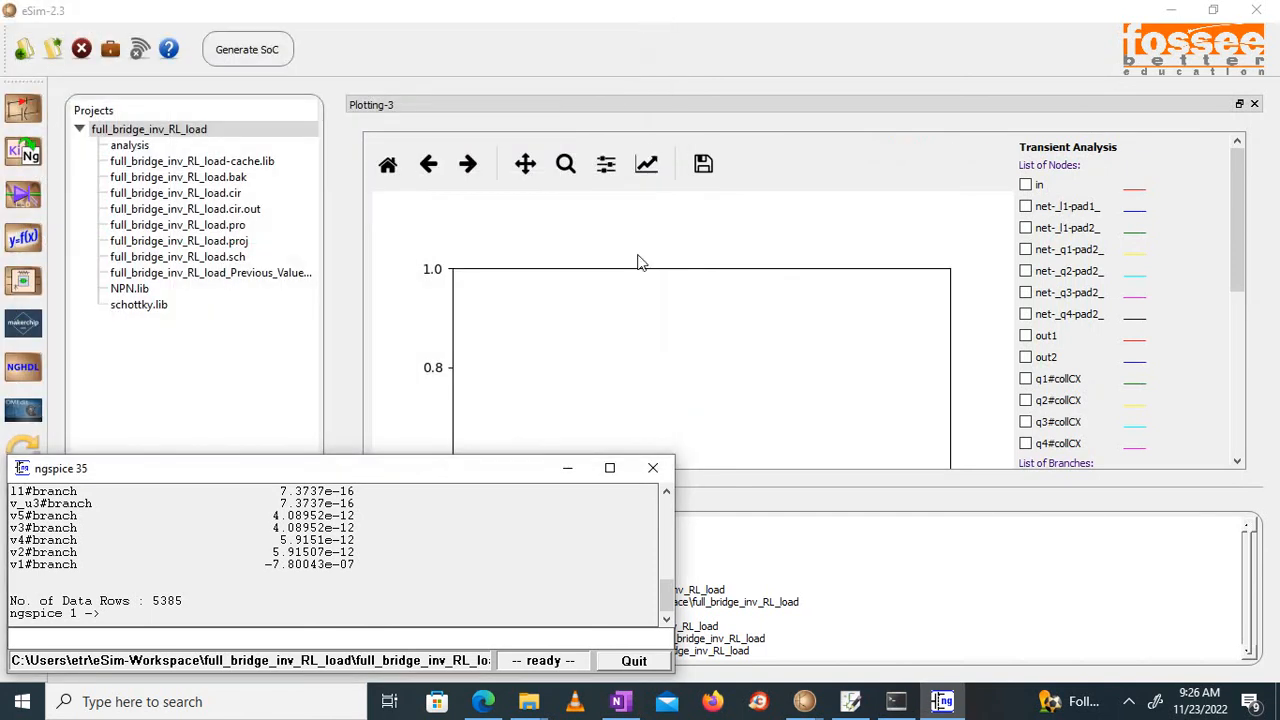
Open full_bridge_inv_RL_load.cir.out for editing and insert the line set color0 = white after the print alli line
{"action": "left_click", "coordinate": [565, 467]}
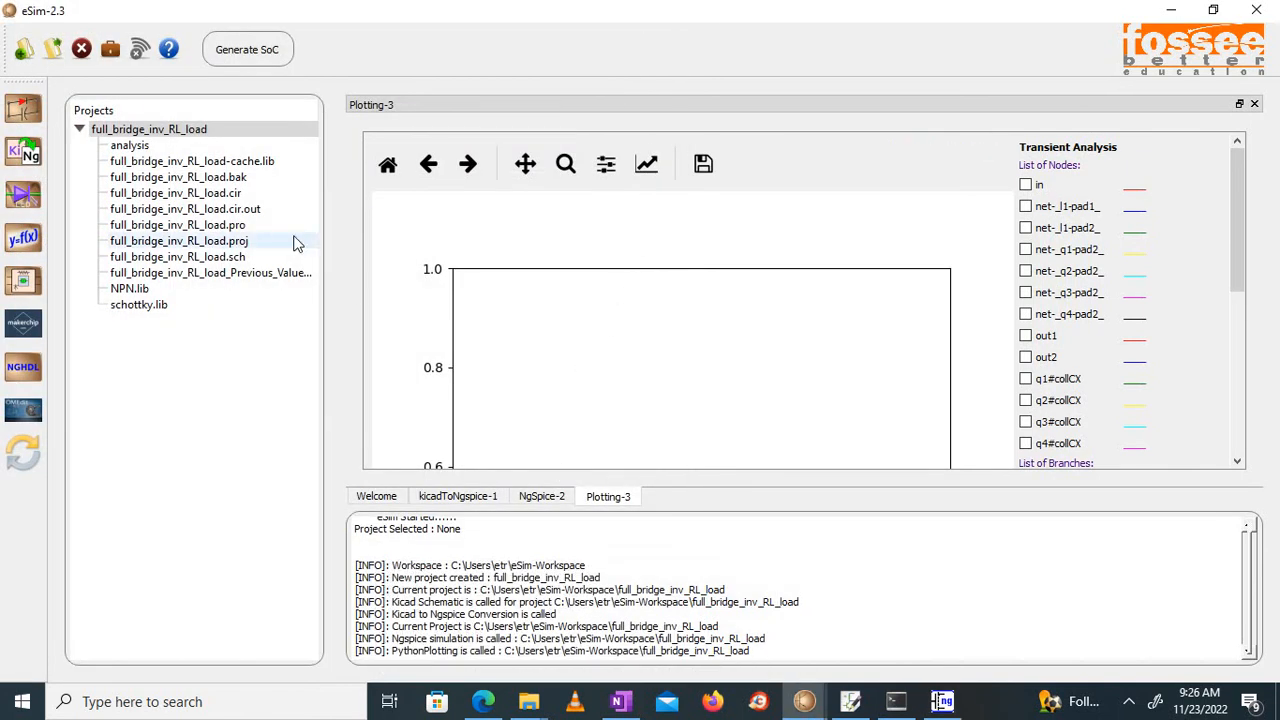
{"action": "double_click", "coordinate": [243, 210]}
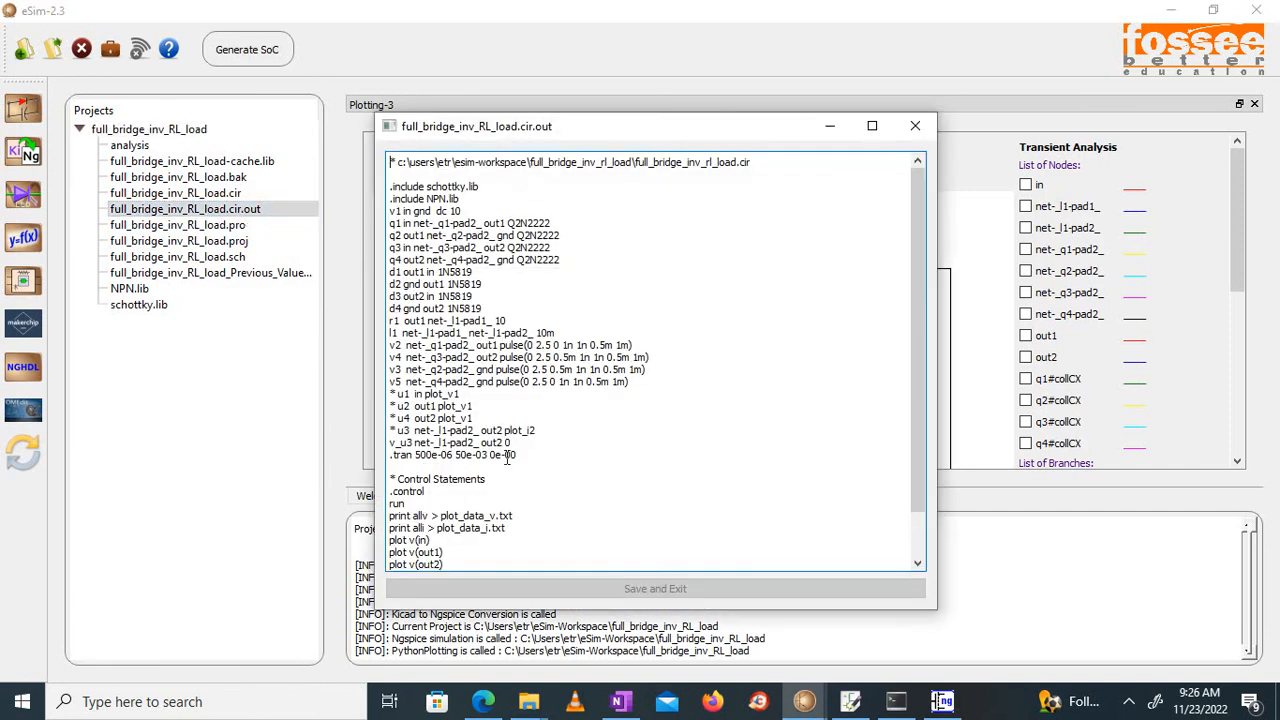
{"action": "scroll", "coordinate": [503, 477], "scroll_direction": "down", "scroll_amount": 2}
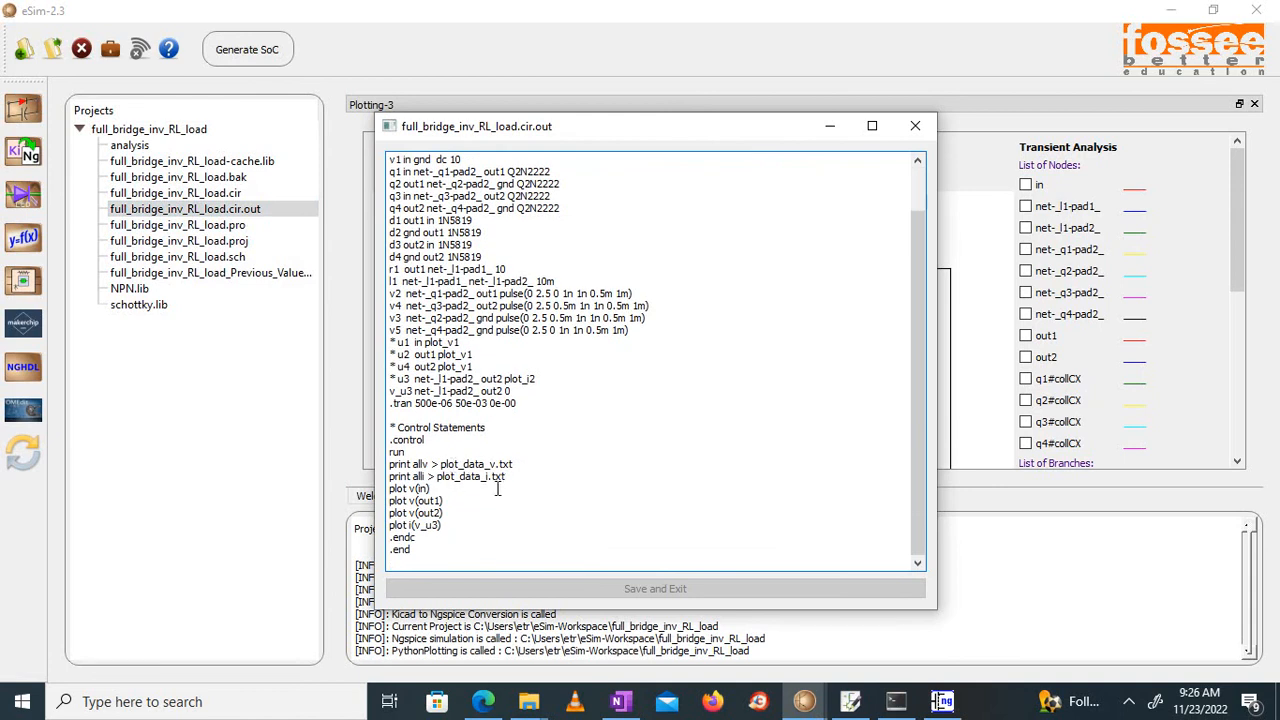
{"action": "left_click", "coordinate": [528, 480]}
{"action": "key", "text": "Return"}
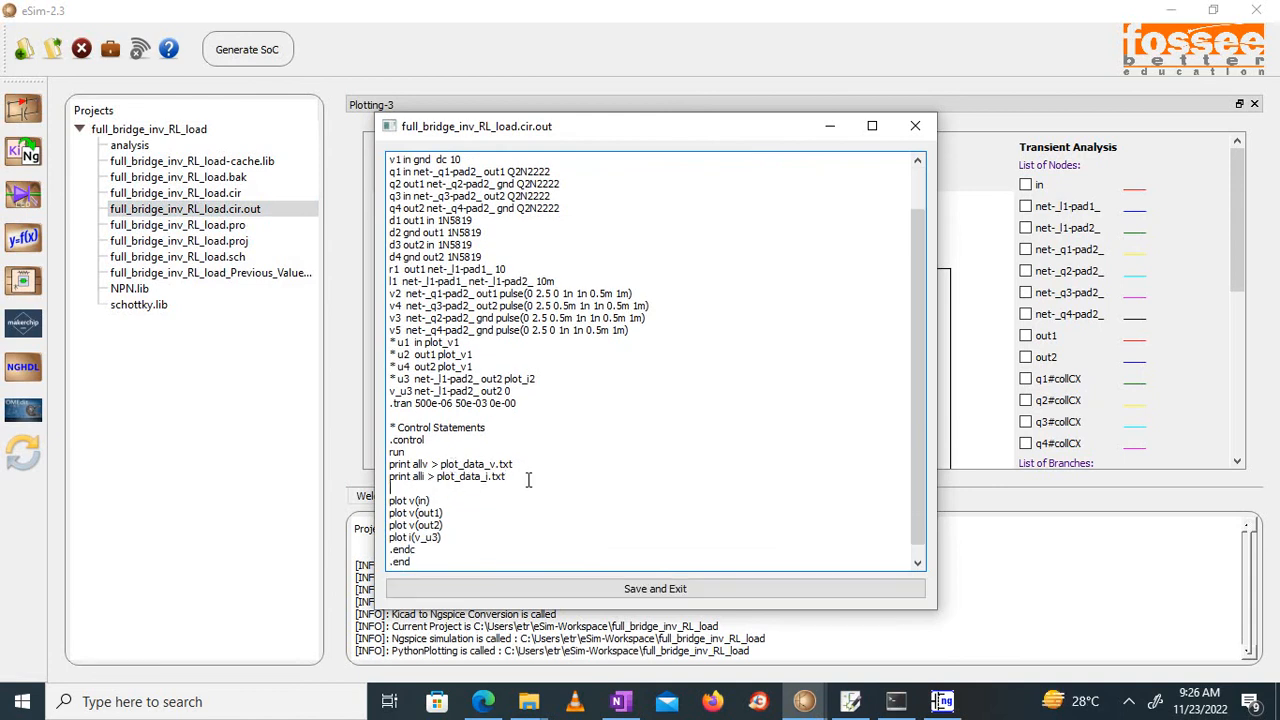
{"action": "type", "text": "set color0 = white"}
{"action": "key", "text": "Return"}
Add the lines set color1 = black, set color2 = blue and set xbrushwidth = 3 above the plot commands
{"action": "type", "text": "set co"}
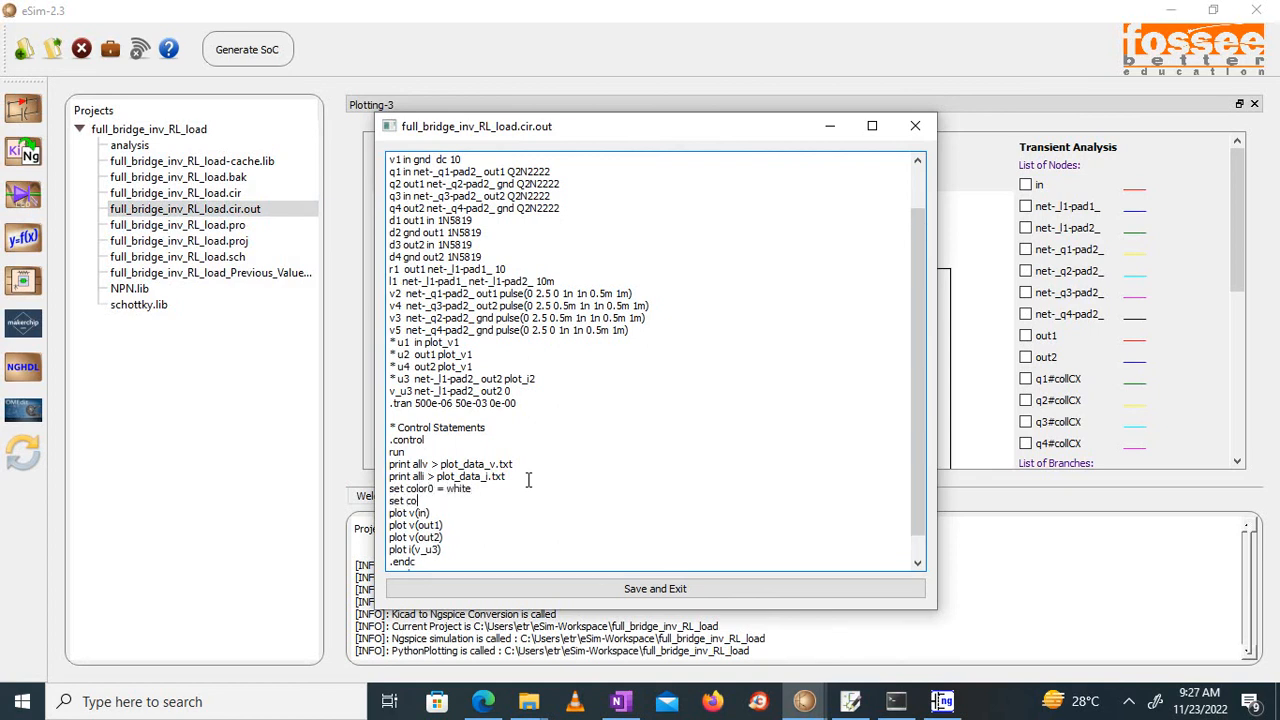
{"action": "type", "text": "lor1 = black"}
{"action": "key", "text": "Return"}
{"action": "type", "text": "set color"}
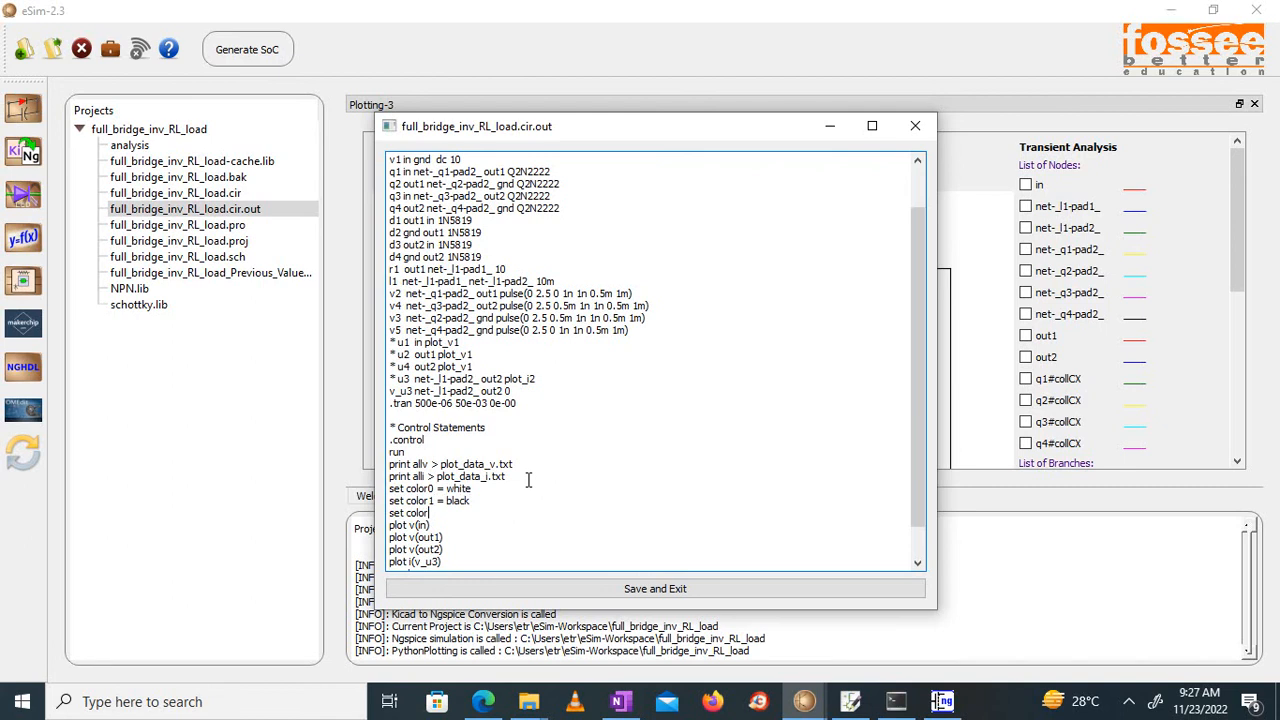
{"action": "type", "text": "2 = blue"}
{"action": "key", "text": "Return"}
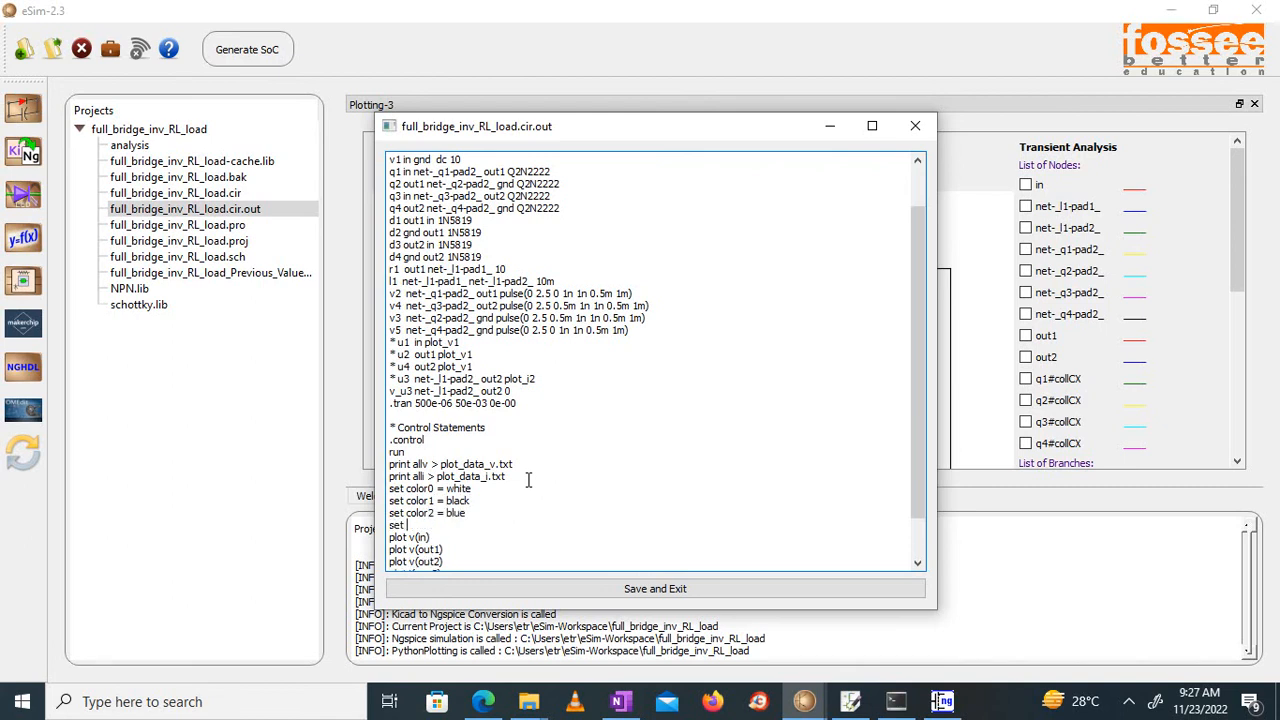
{"action": "type", "text": "set xbrushwidth = 3"}
Replace the separate out1 and out2 plot commands with plot v(out1,out2), check the nodes on the schematic, and save the netlist
{"action": "scroll", "coordinate": [501, 529], "scroll_direction": "down", "scroll_amount": 2}
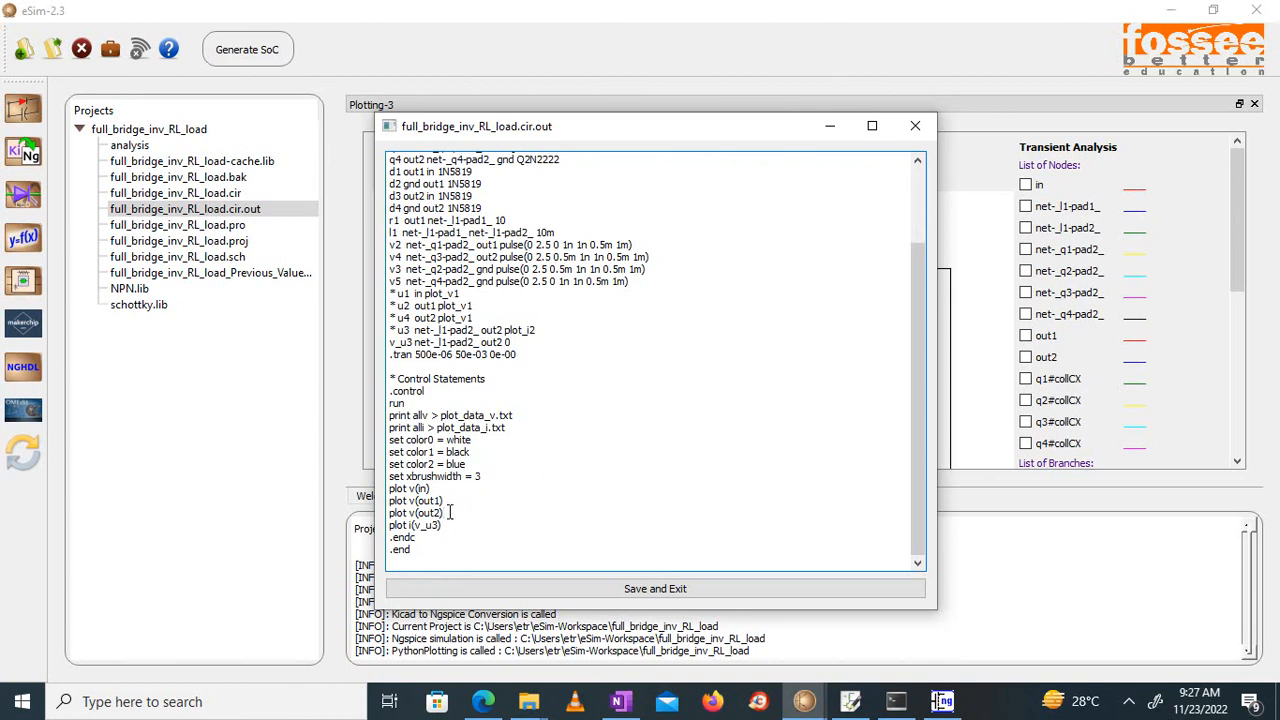
{"action": "left_click_drag", "start_coordinate": [446, 513], "coordinate": [390, 516]}
{"action": "key", "text": "BackSpace"}
{"action": "key", "text": "BackSpace"}
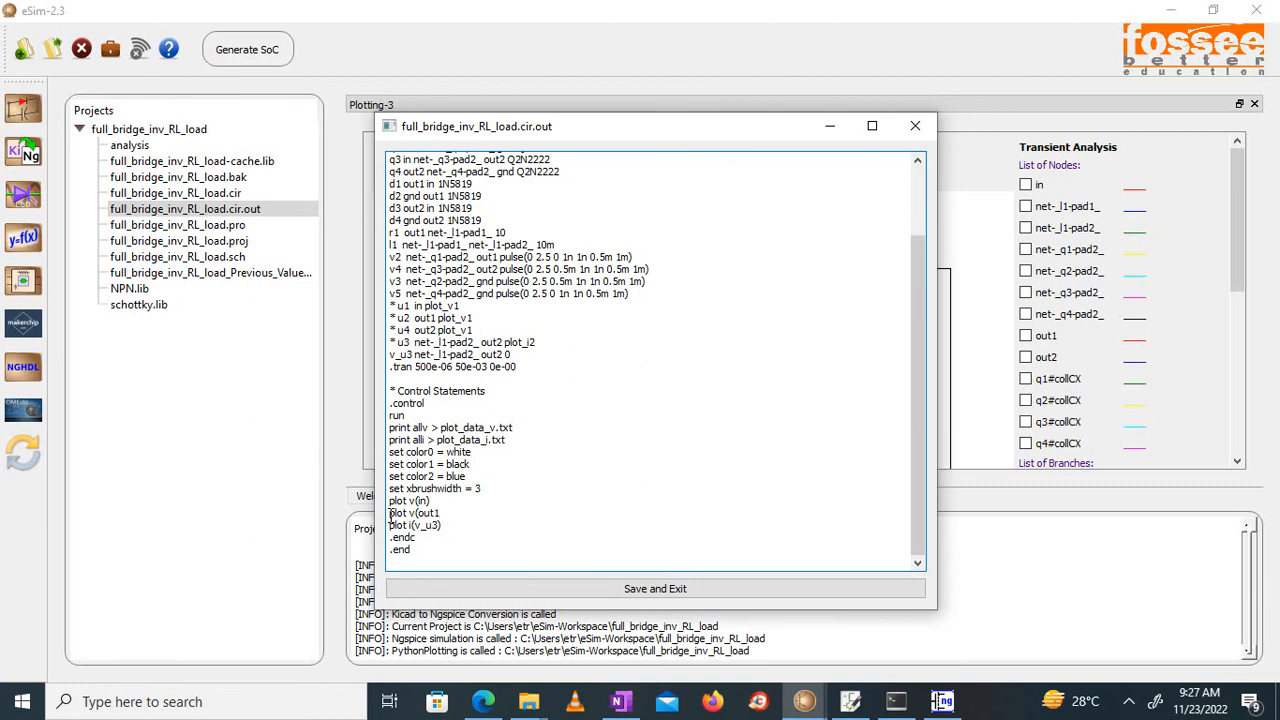
{"action": "type", "text": ",out2"}
{"action": "left_click", "coordinate": [850, 701]}
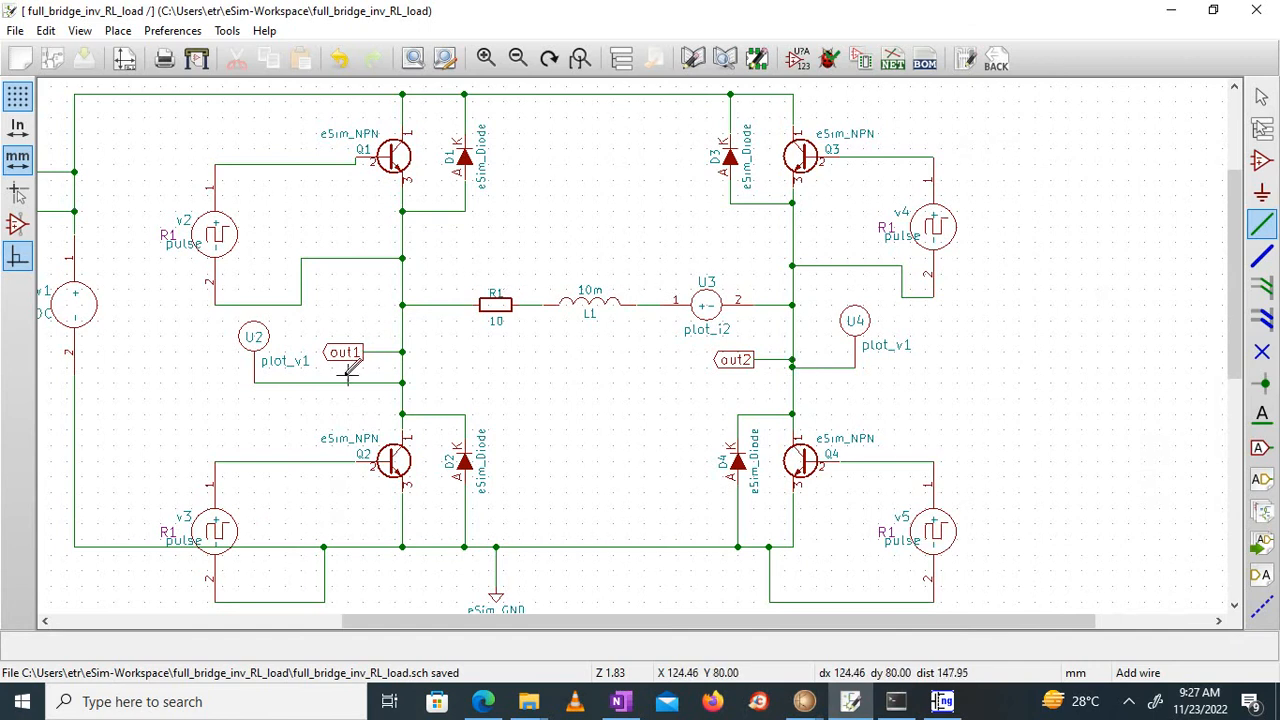
{"action": "left_click", "coordinate": [1171, 10]}
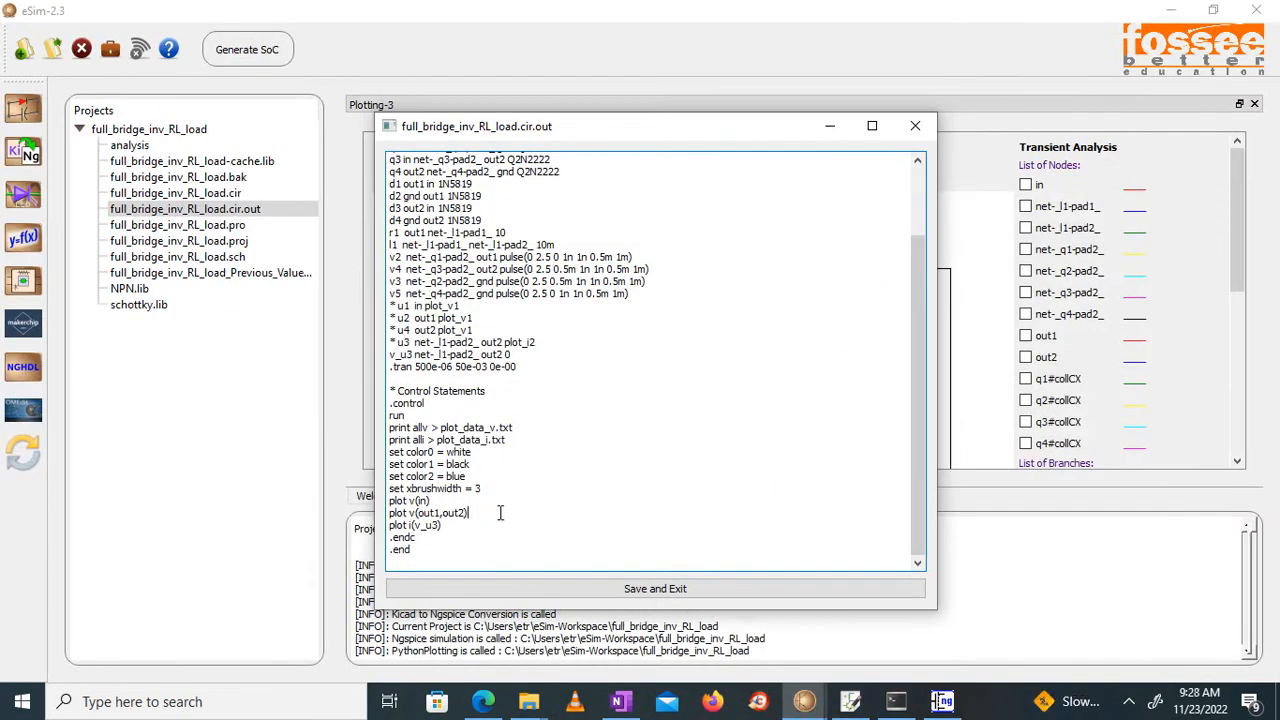
{"action": "left_click", "coordinate": [627, 588]}
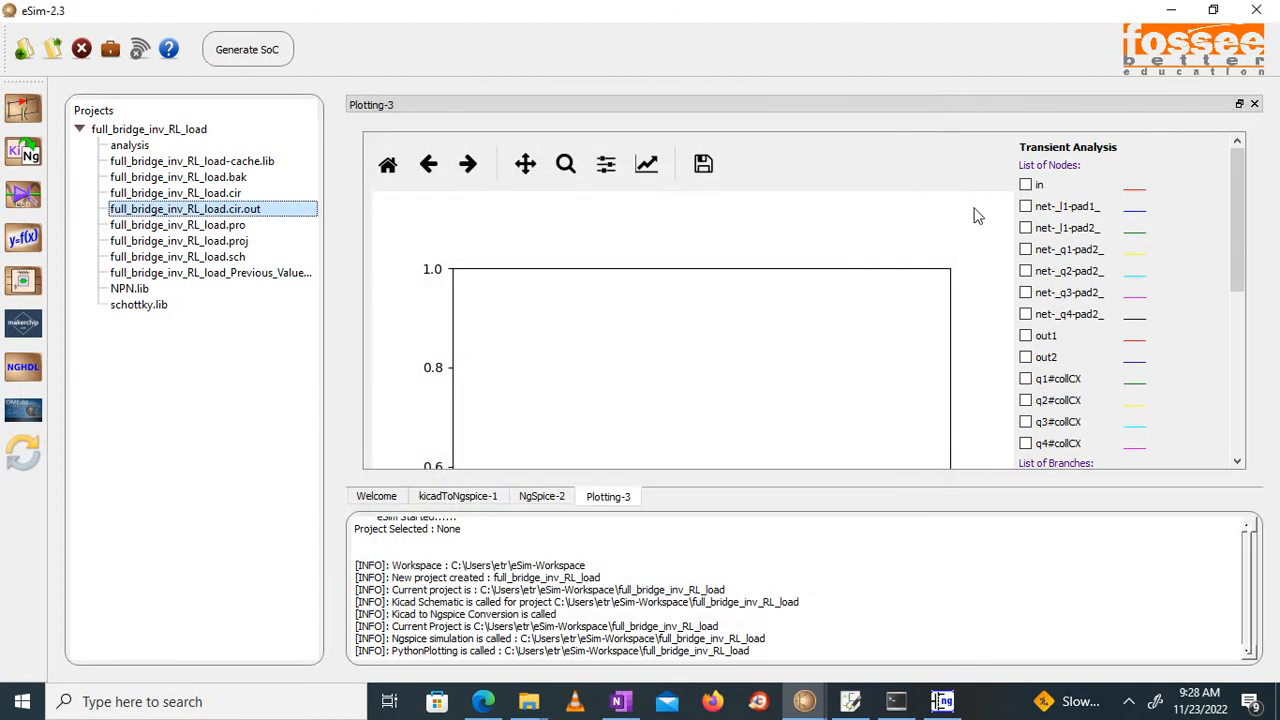
Plot the voltage of node in from the transient analysis node list
{"action": "left_click", "coordinate": [1036, 186]}
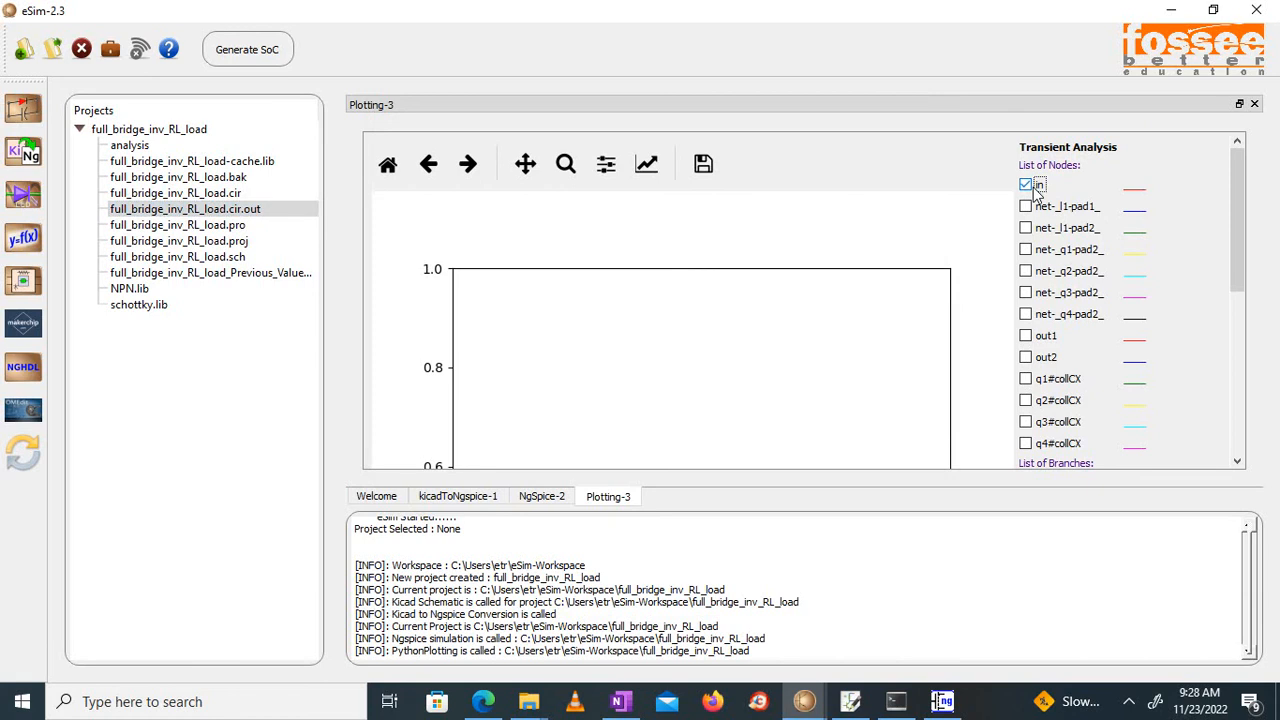
{"action": "mouse_move", "coordinate": [1230, 241]}
{"action": "left_mouse_down"}
{"action": "mouse_move", "coordinate": [1232, 327]}
{"action": "mouse_move", "coordinate": [1248, 262]}
{"action": "mouse_move", "coordinate": [1259, 287]}
{"action": "mouse_move", "coordinate": [1251, 363]}
{"action": "mouse_move", "coordinate": [1262, 235]}
{"action": "left_mouse_up"}
{"action": "left_click", "coordinate": [1137, 428]}
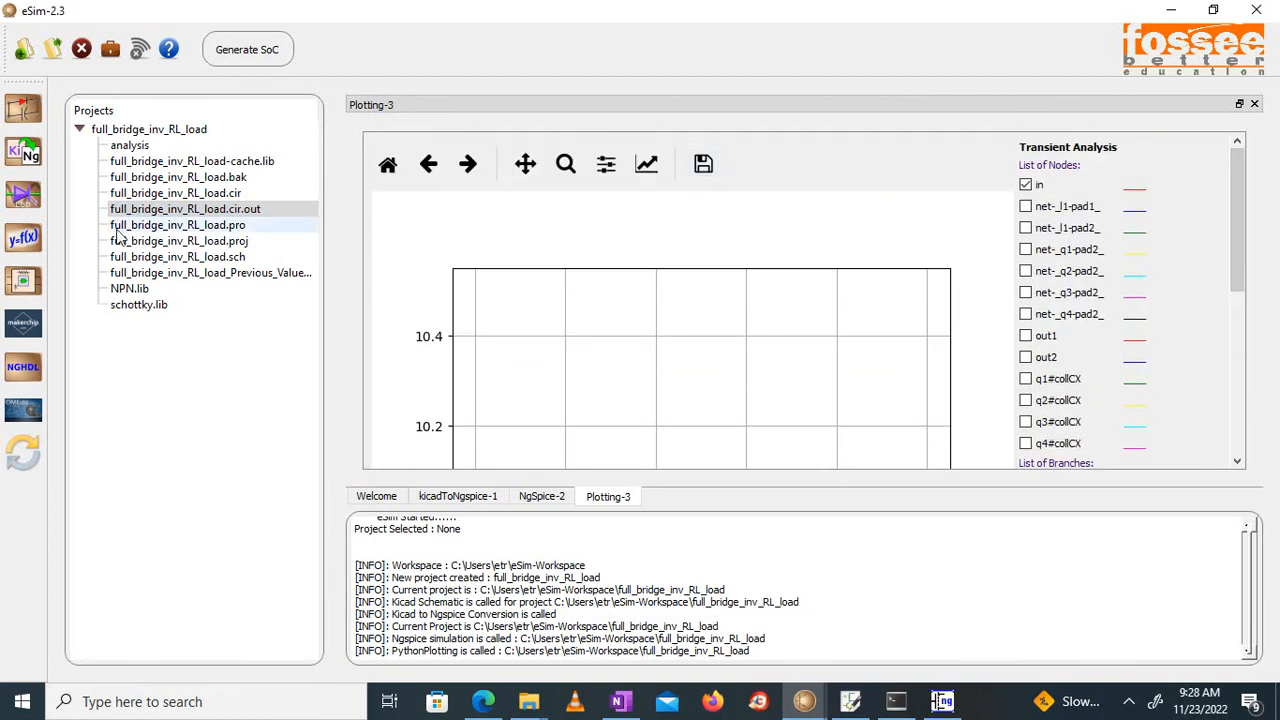
Rerun the Ngspice simulation, compare i(v_u3) over 12.0 to 15.4 ms with the iout sketch in OneNote, and minimize the current plots
{"action": "left_click", "coordinate": [29, 201]}
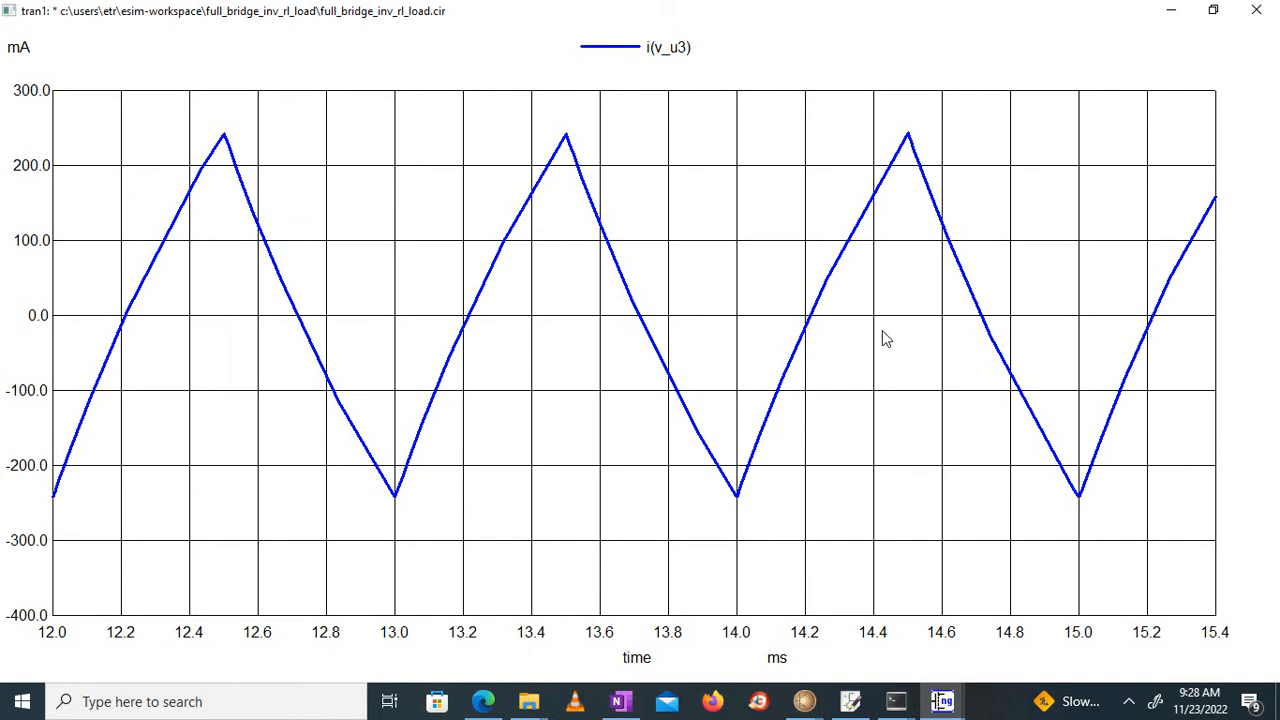
{"action": "left_click", "coordinate": [618, 702]}
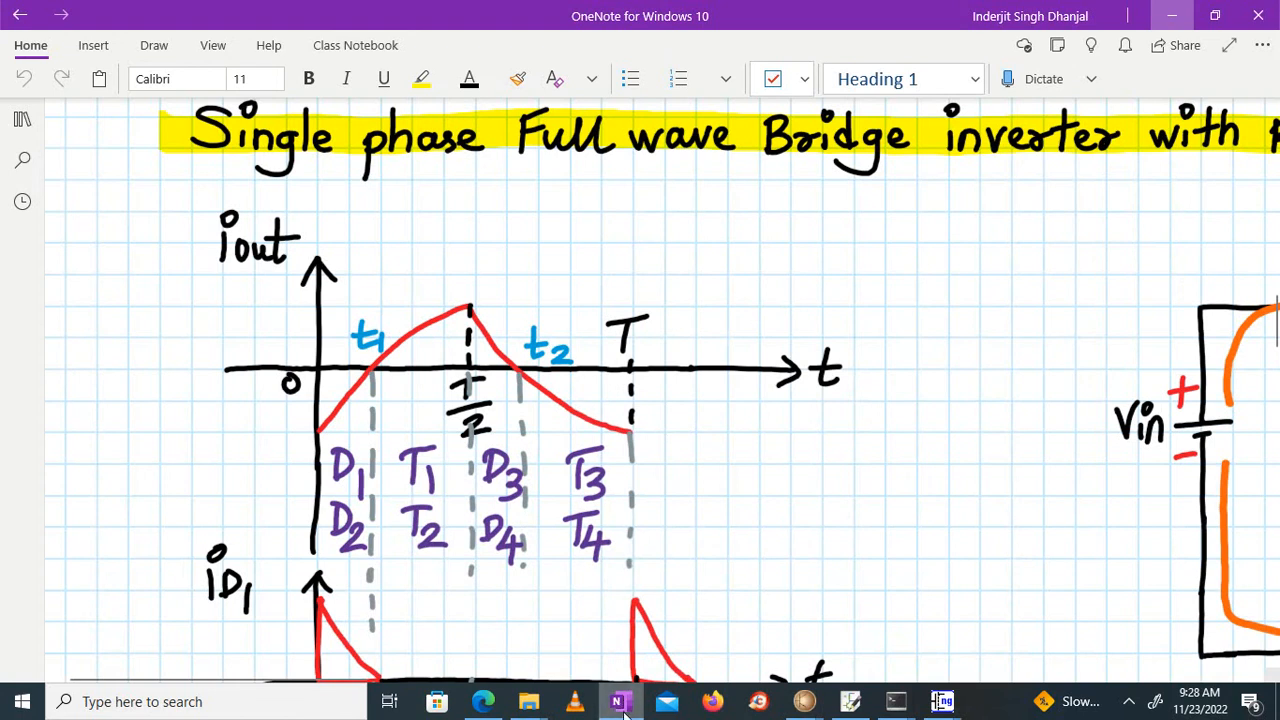
{"action": "left_click", "coordinate": [1172, 15]}
{"action": "left_click", "coordinate": [1167, 9]}
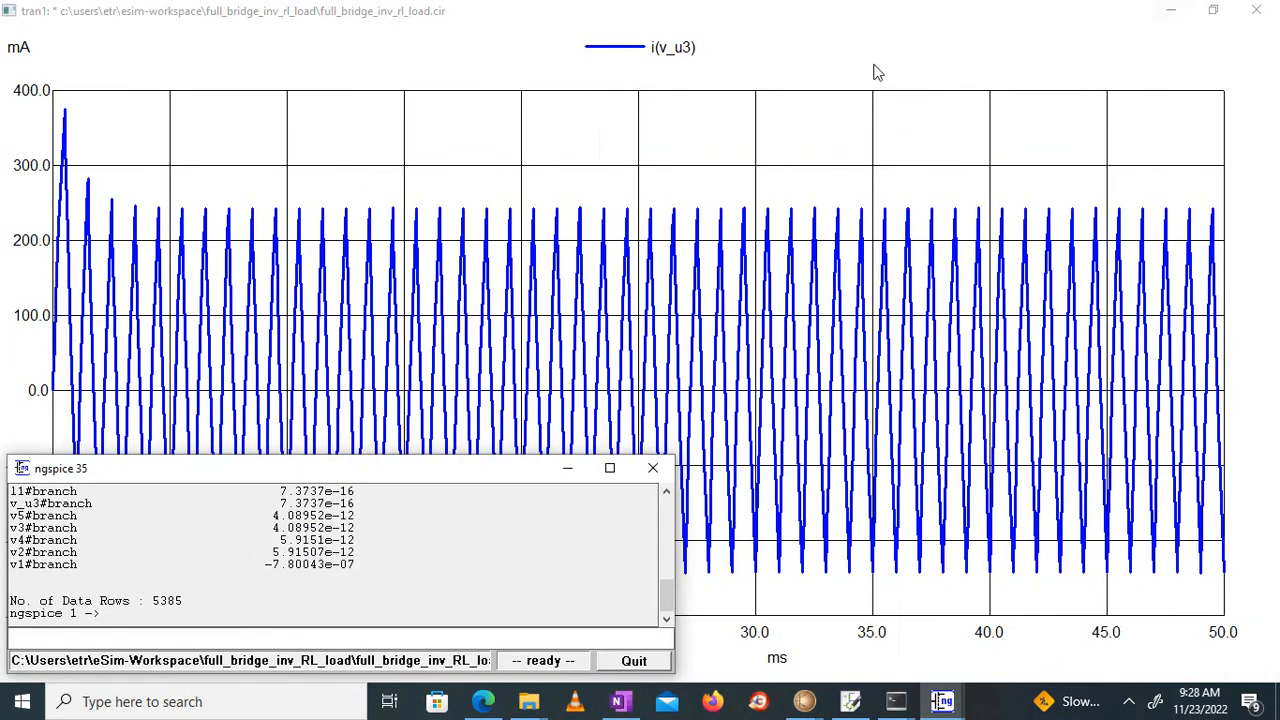
{"action": "left_click", "coordinate": [1167, 9]}
Maximize the v(out1,out2) plot and zoom in twice, to about 13.5 to 21 ms and to about 14.8 to 18 ms
{"action": "left_click", "coordinate": [608, 15]}
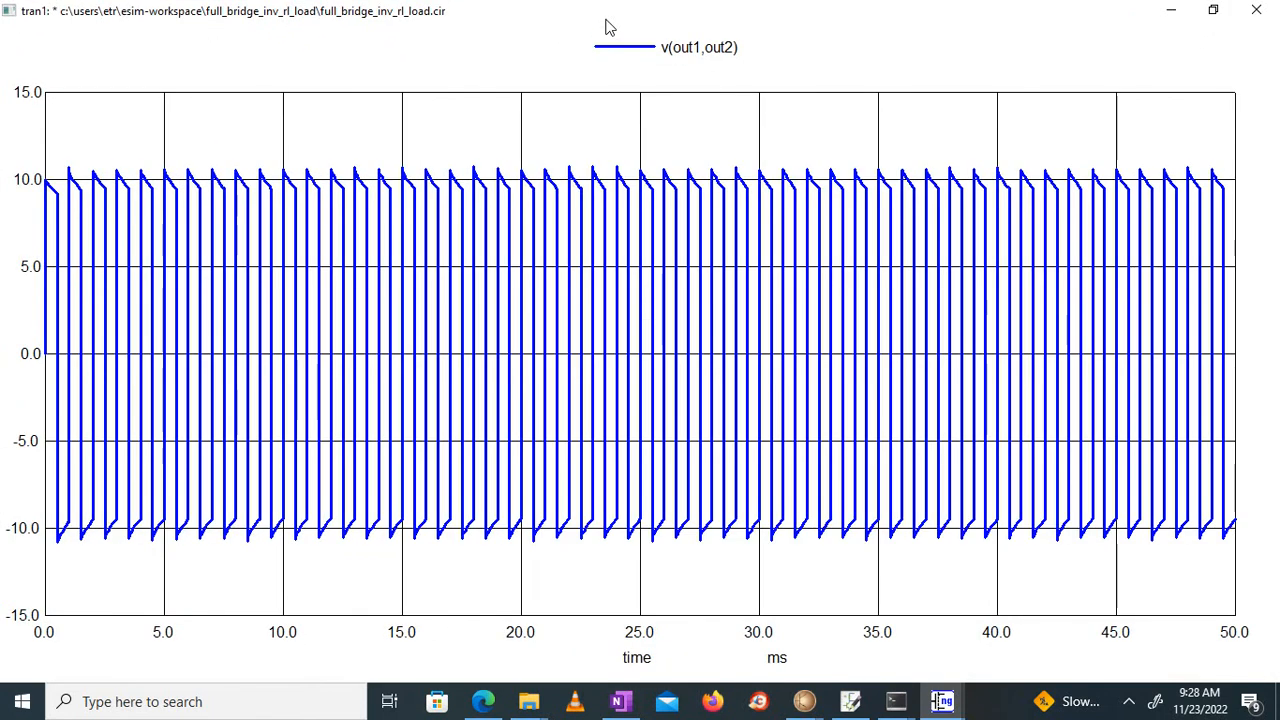
{"action": "left_click_drag", "start_coordinate": [378, 144], "coordinate": [539, 589]}
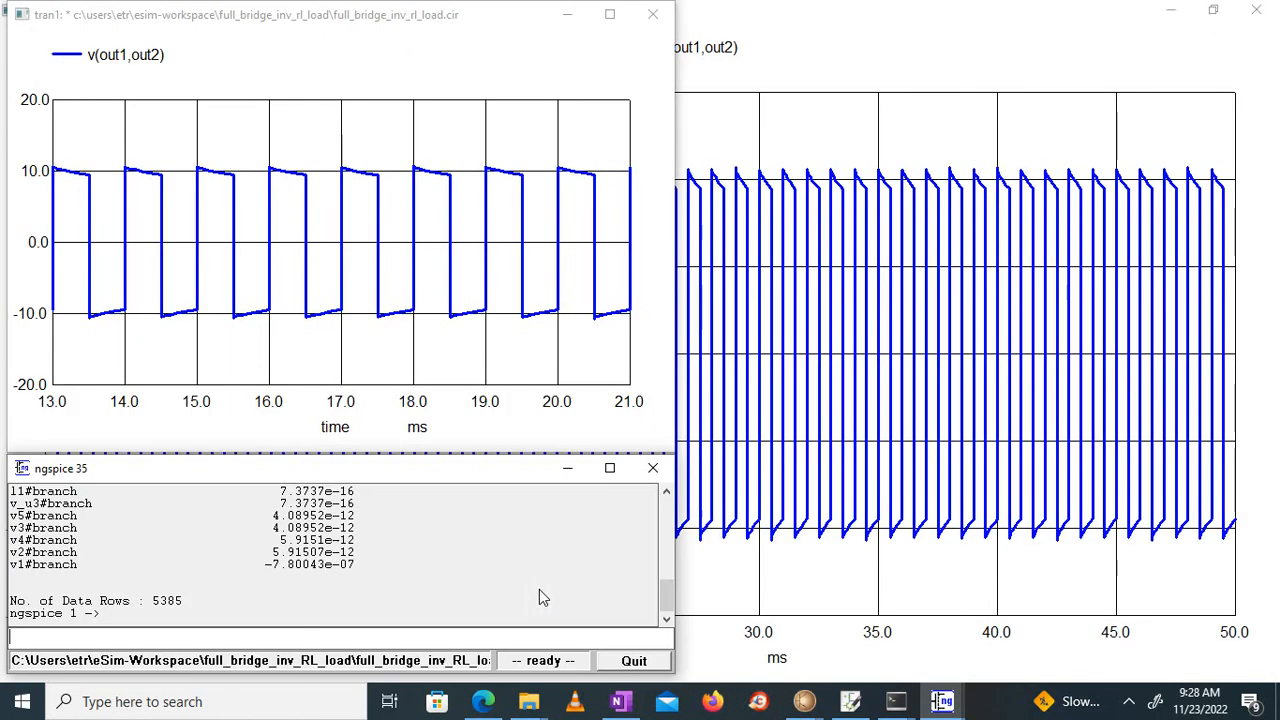
{"action": "left_click", "coordinate": [609, 14]}
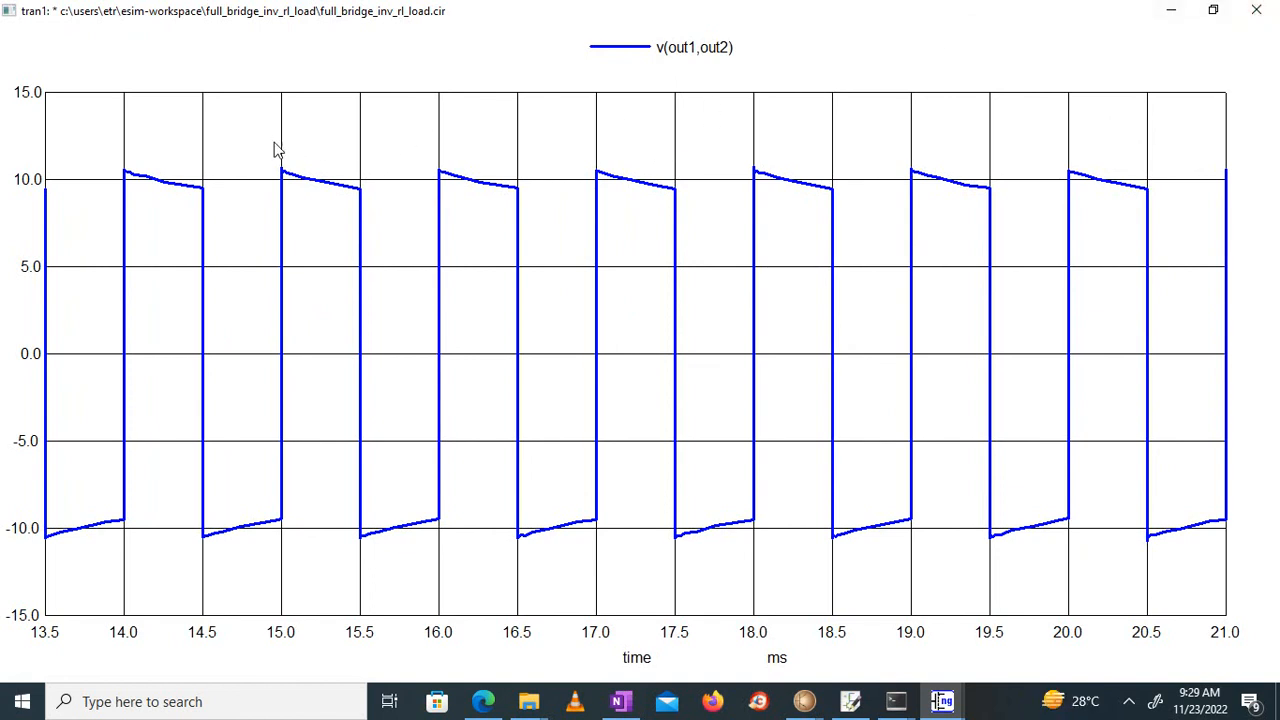
{"action": "left_click_drag", "start_coordinate": [270, 141], "coordinate": [736, 606]}
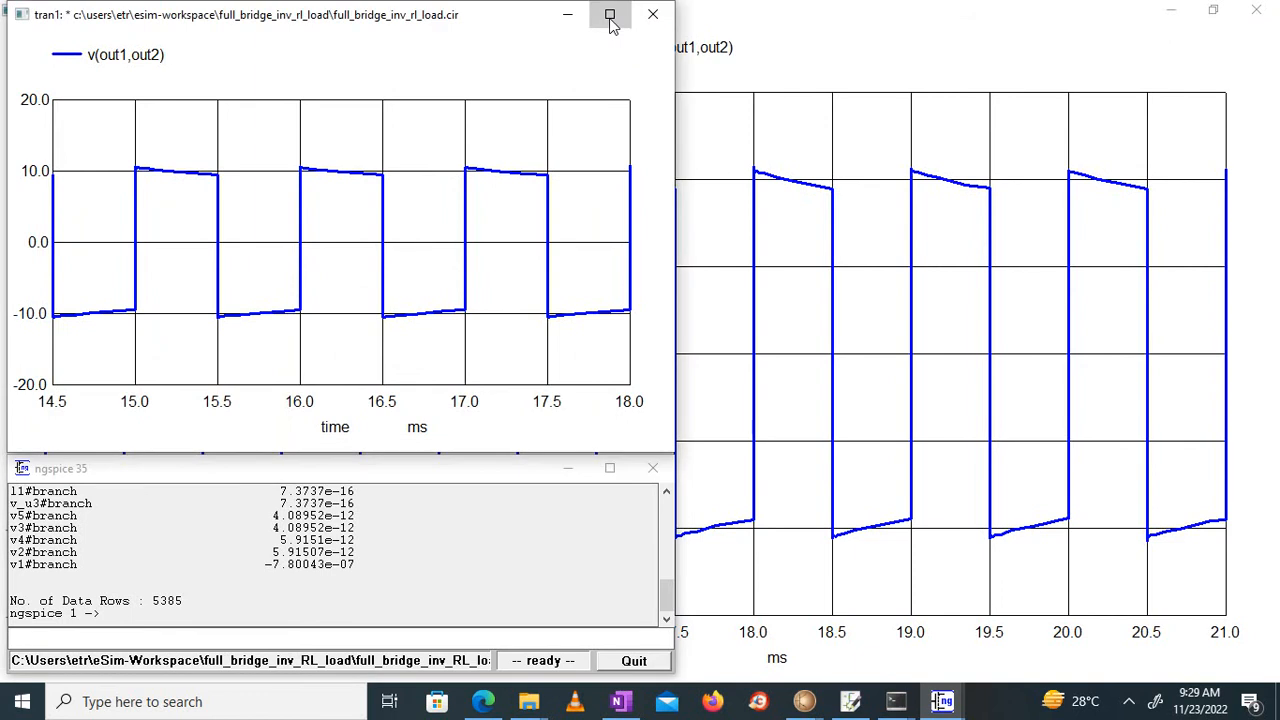
{"action": "left_click", "coordinate": [609, 16]}
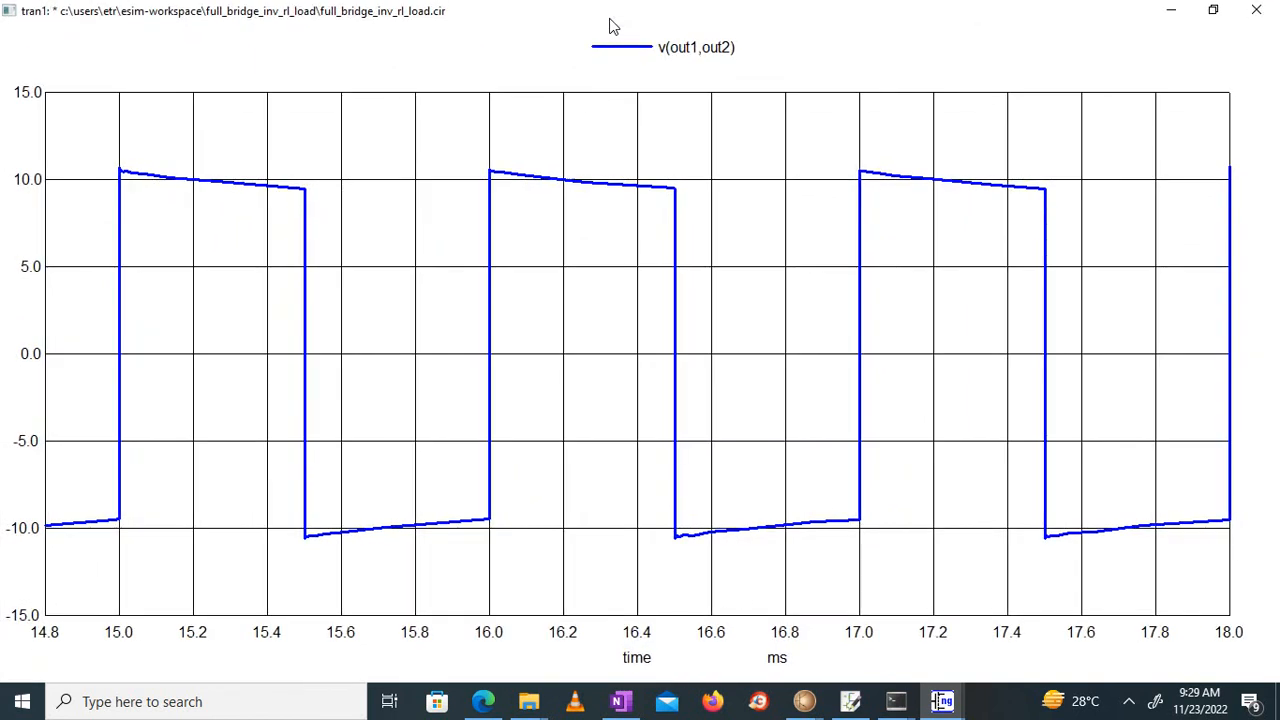
Switch to OneNote to compare the load voltage v(out1,out2) with the hand-drawn notes
{"action": "left_click", "coordinate": [622, 706]}
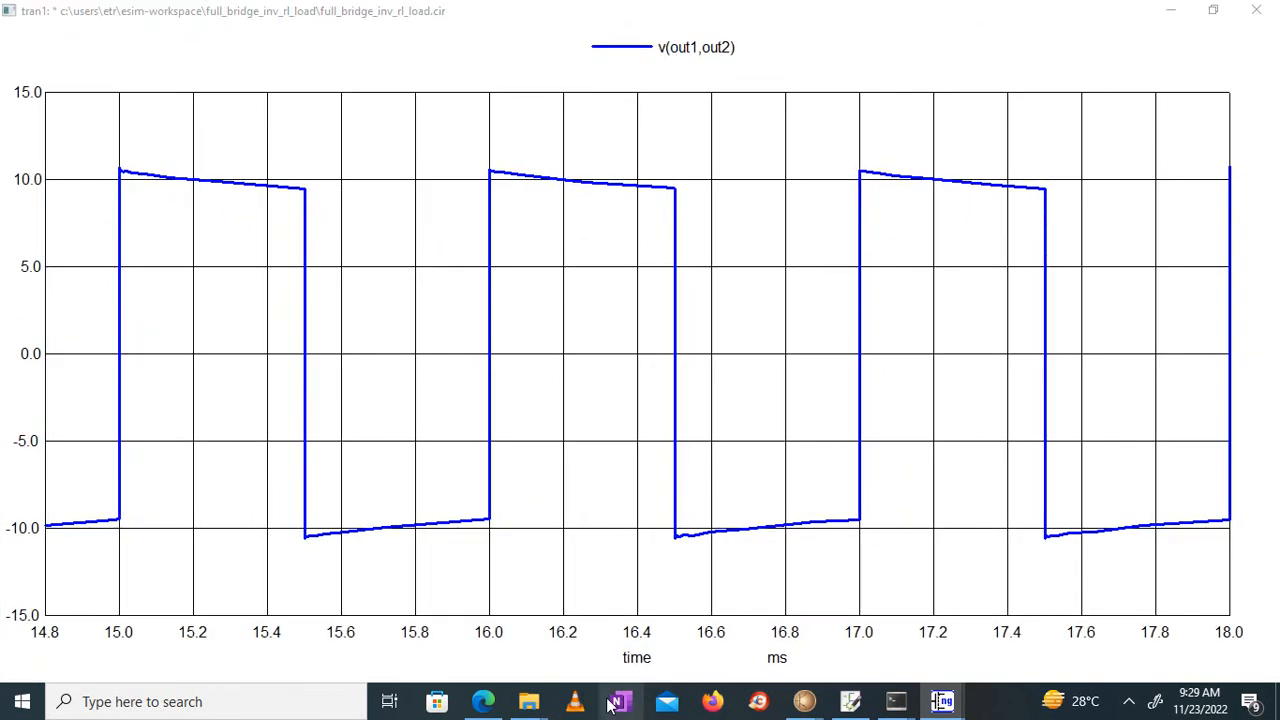
{"action": "left_click", "coordinate": [1191, 9]}
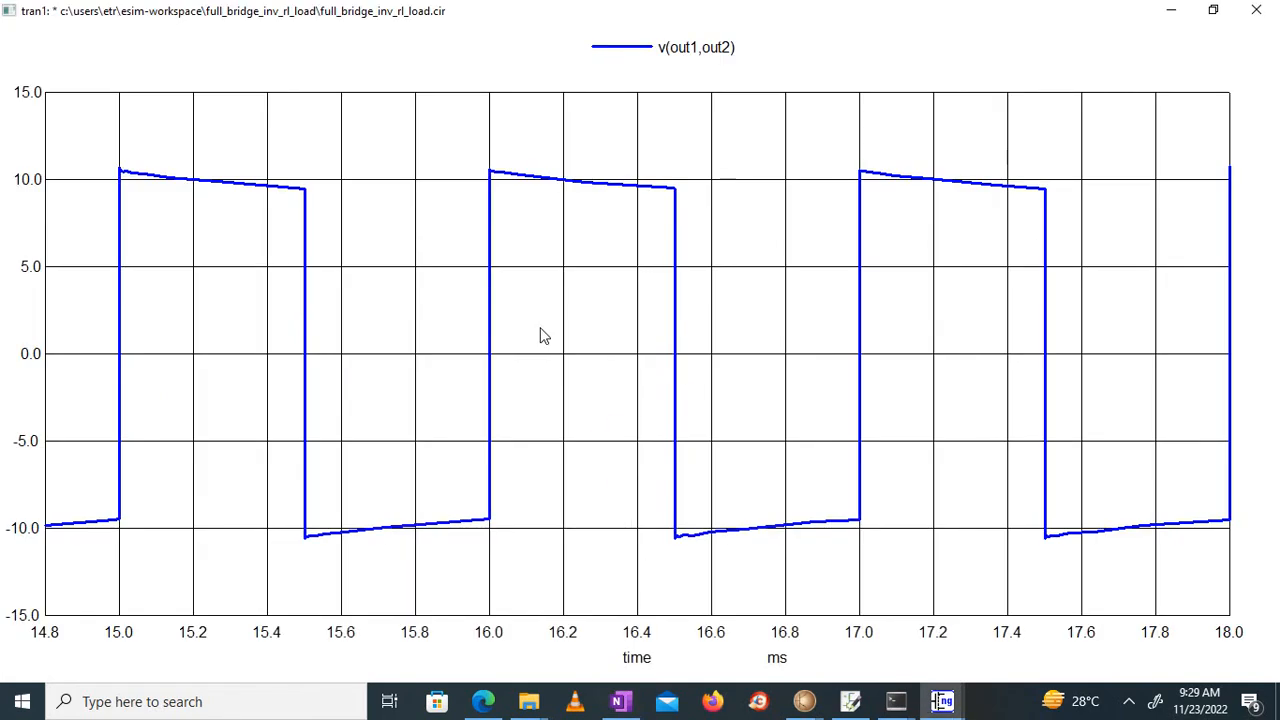
{"action": "mouse_move", "coordinate": [634, 709]}
{"action": "left_click", "coordinate": [634, 709]}
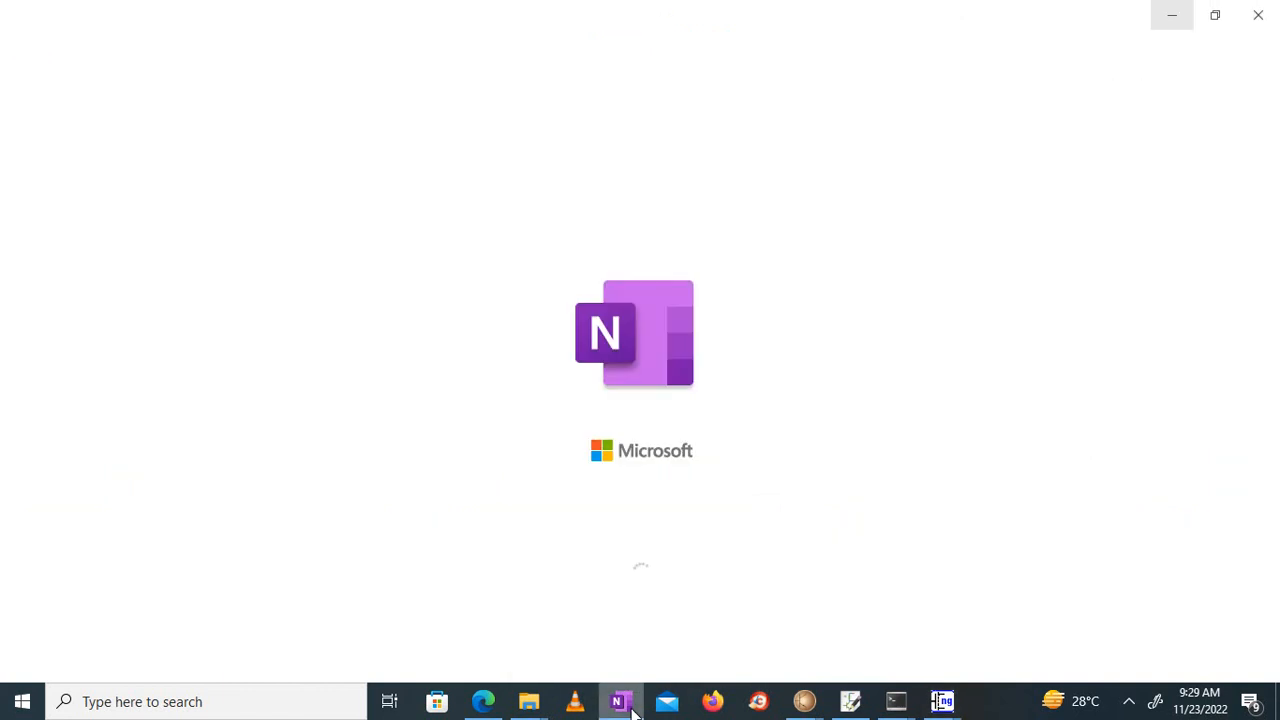
{"action": "left_click", "coordinate": [633, 708]}
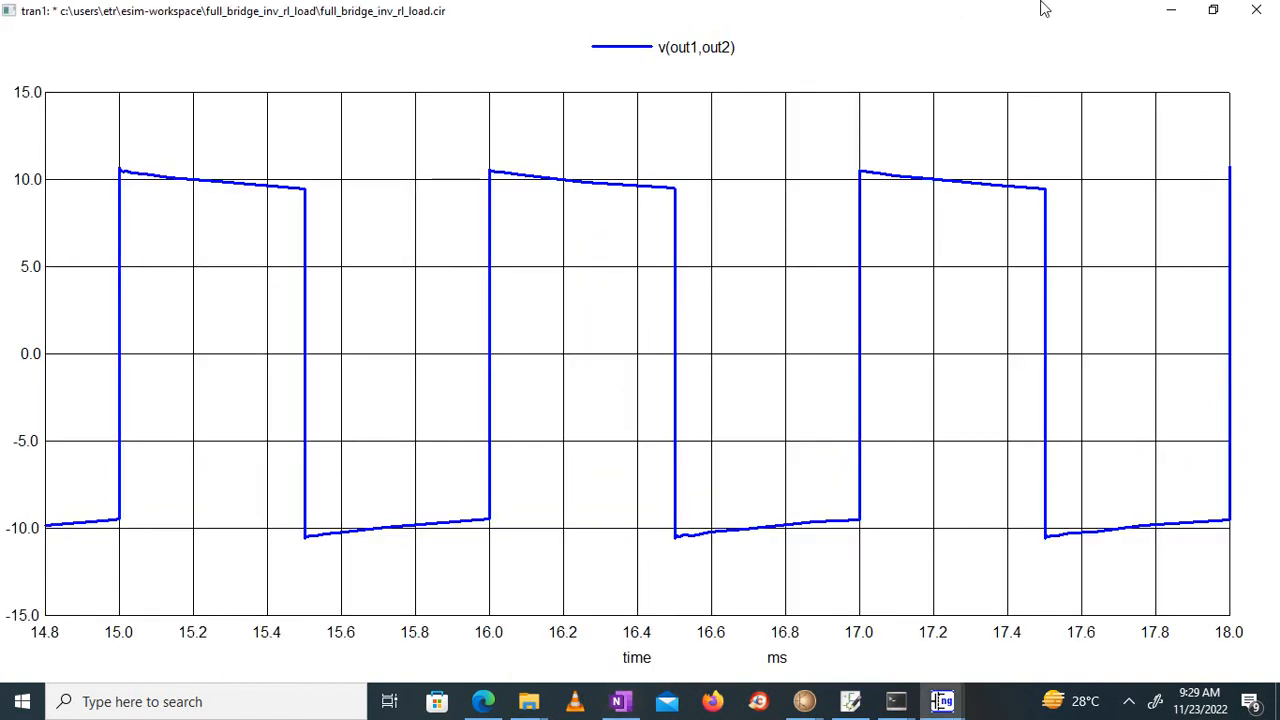
Restore the zoomed v(out1,out2) plot to its small size and clear the open Ngspice windows from view
{"action": "left_click", "coordinate": [1215, 18]}
{"action": "left_click", "coordinate": [1170, 15]}
{"action": "left_click", "coordinate": [1170, 15]}
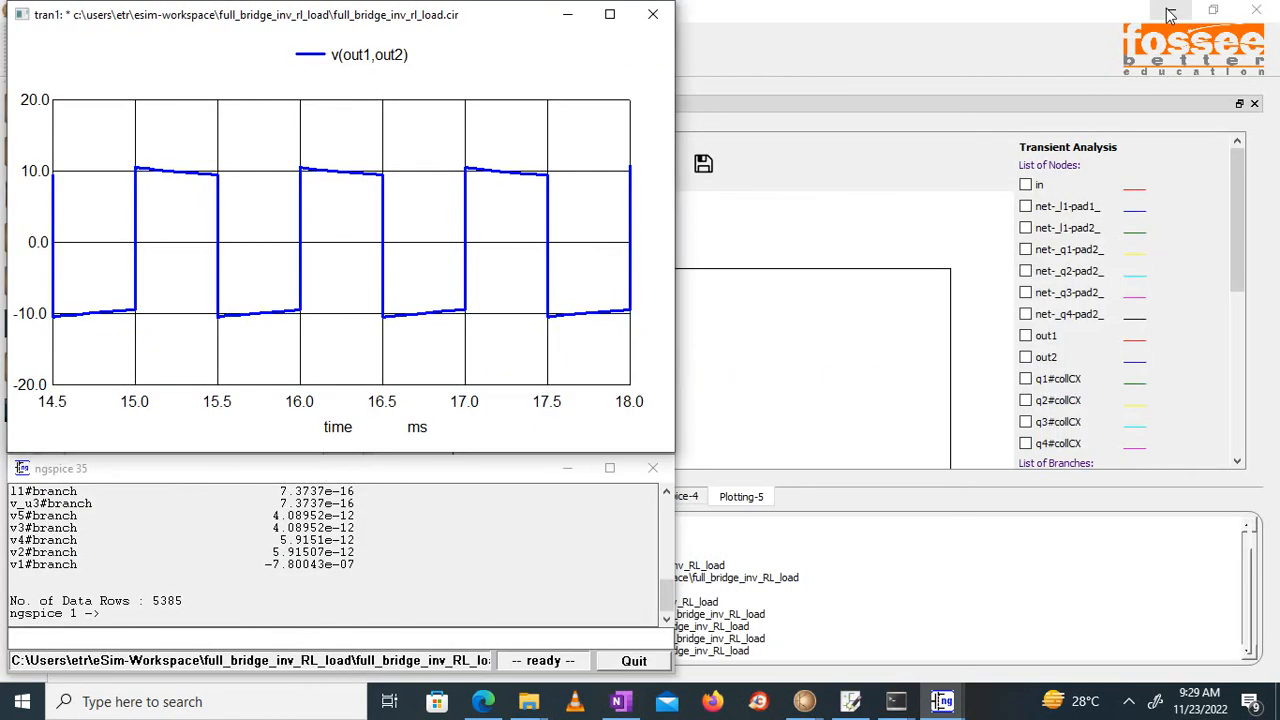
{"action": "left_click", "coordinate": [941, 701]}
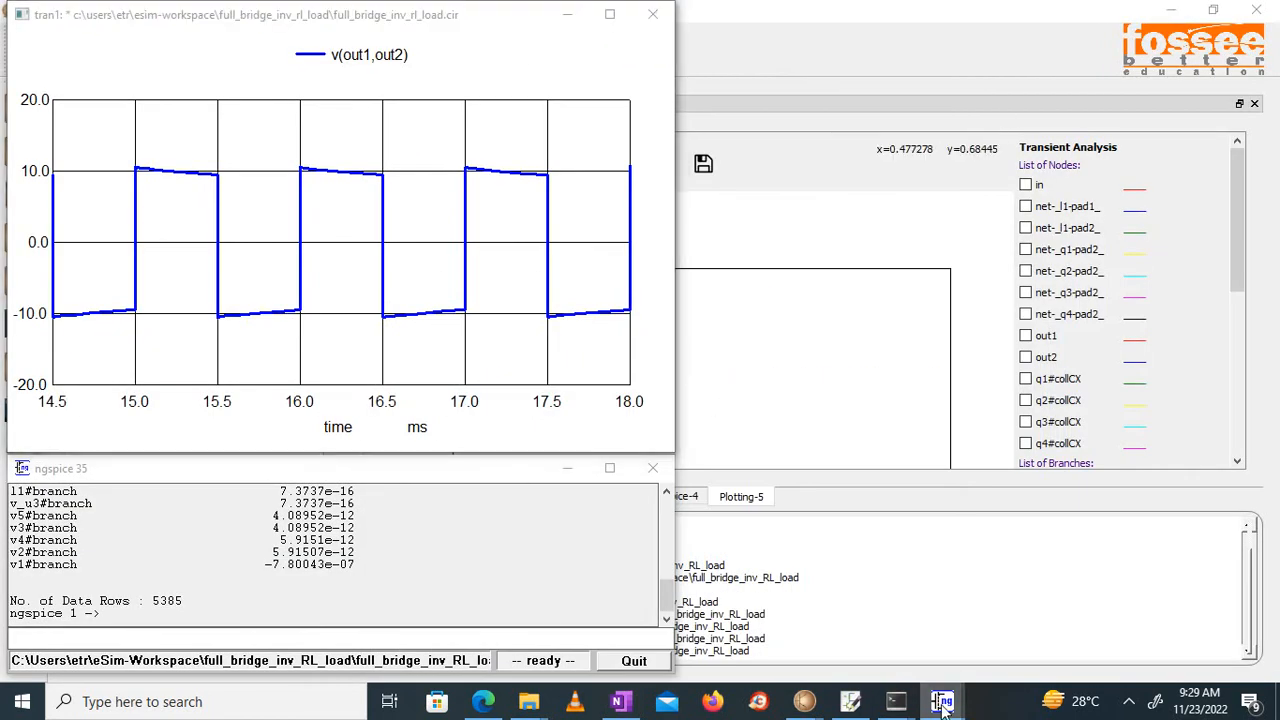
{"action": "left_click", "coordinate": [910, 648]}
{"action": "double_click", "coordinate": [737, 22]}
{"action": "left_click", "coordinate": [668, 18]}
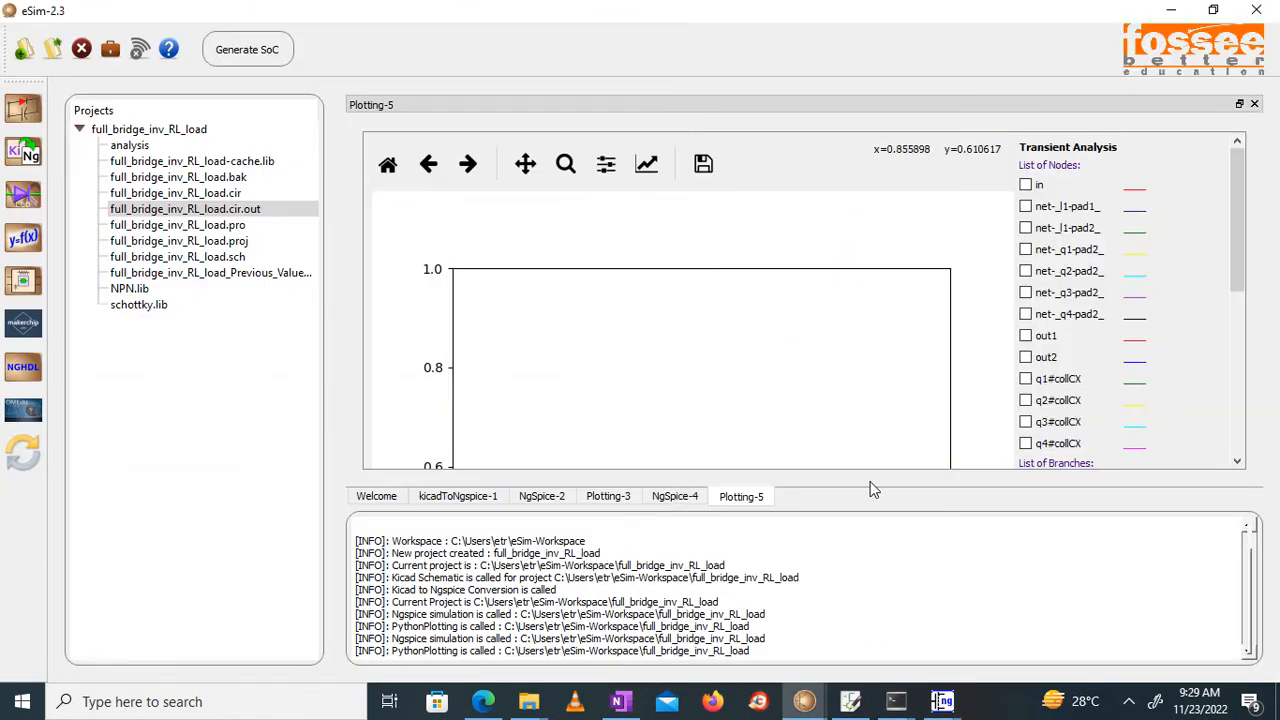
Bring back the zoomed i(v_u3) and v(out1,out2) plots and place them side by side
{"action": "left_click", "coordinate": [941, 700]}
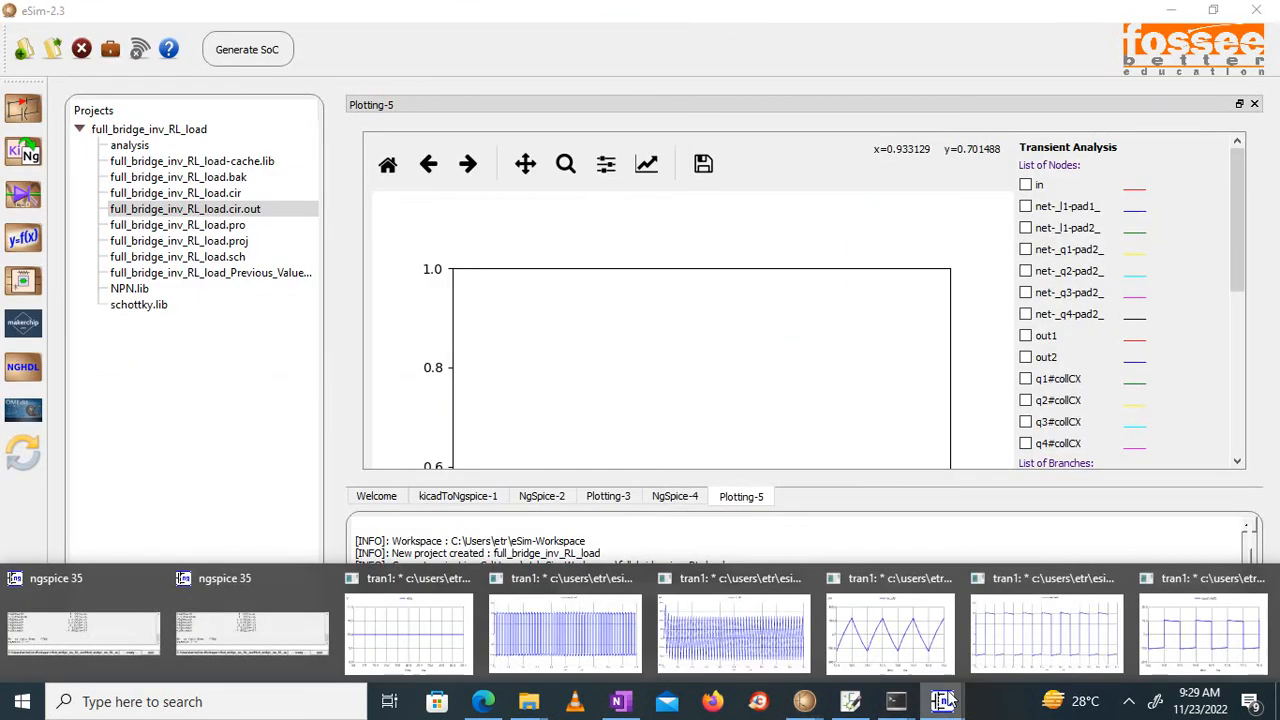
{"action": "left_click", "coordinate": [933, 652]}
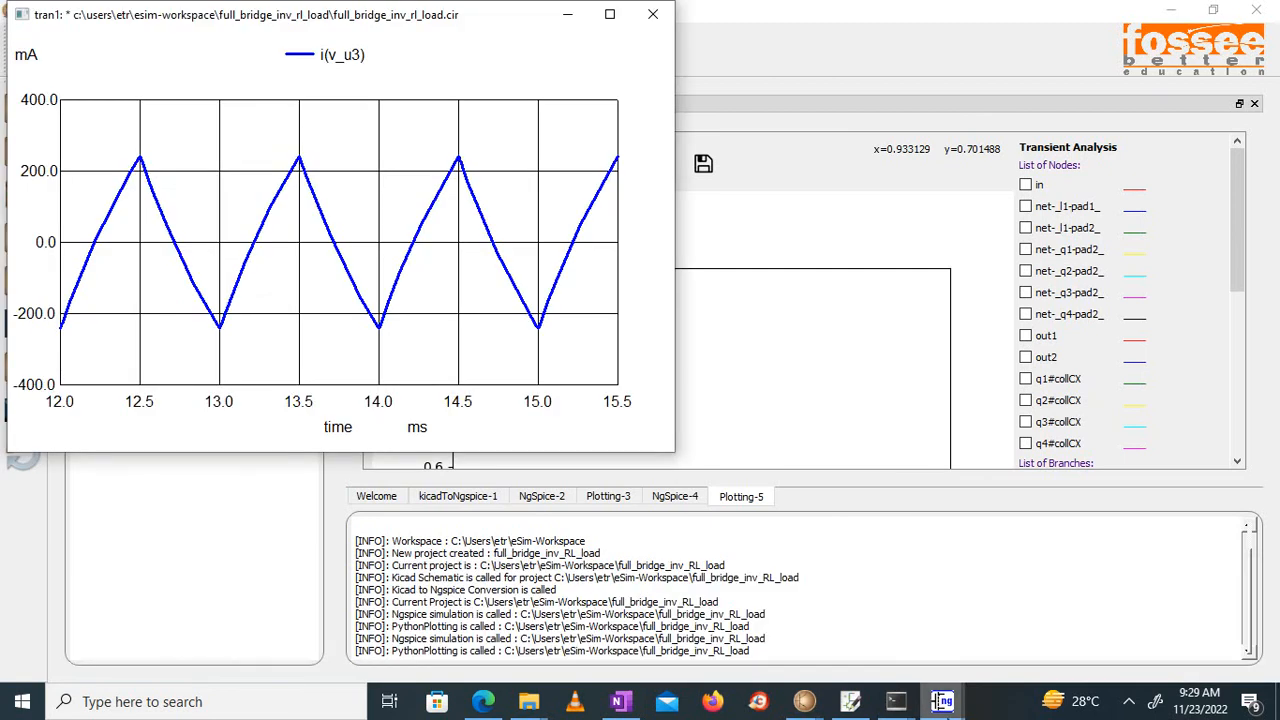
{"action": "left_click", "coordinate": [941, 700]}
{"action": "left_click", "coordinate": [1173, 656]}
{"action": "left_click_drag", "start_coordinate": [514, 17], "coordinate": [1130, 20]}
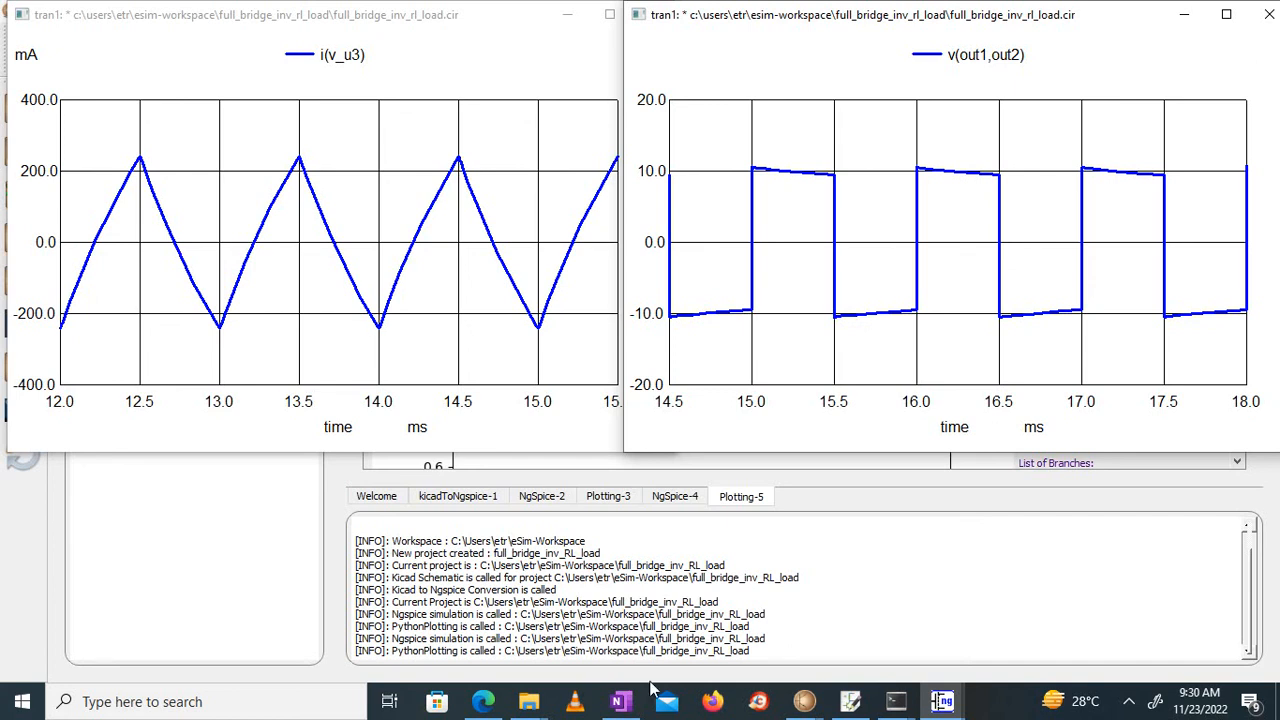
Show the v(in) plot below the load current plot to examine it, and return to the i(v_u3) plot
{"action": "left_click", "coordinate": [930, 704]}
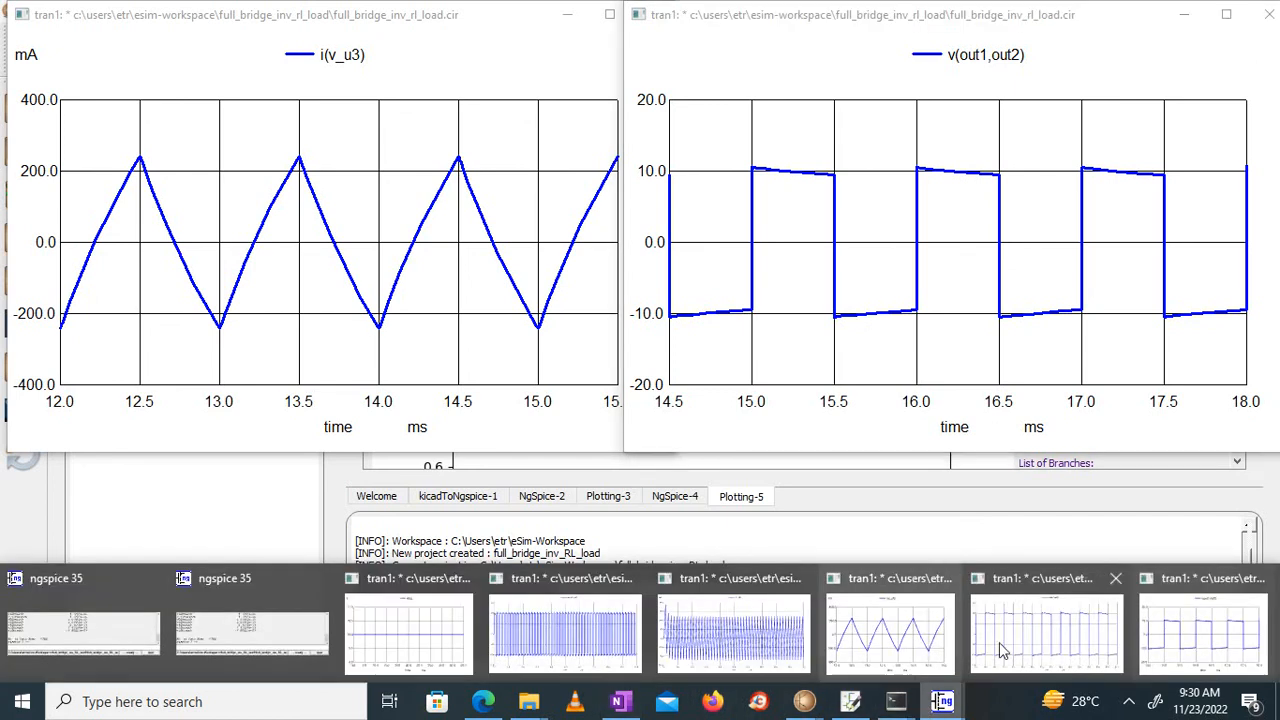
{"action": "left_click", "coordinate": [420, 634]}
{"action": "left_click_drag", "start_coordinate": [469, 34], "coordinate": [471, 399]}
{"action": "left_click_drag", "start_coordinate": [538, 305], "coordinate": [440, 374]}
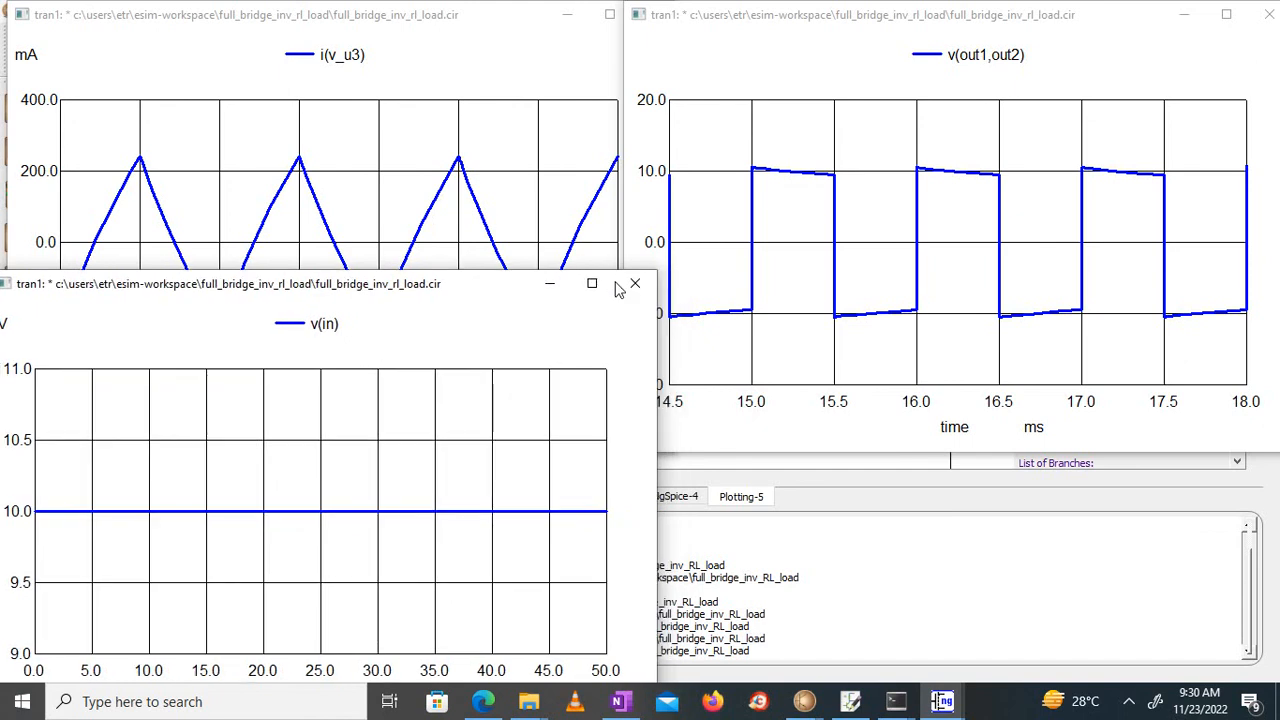
{"action": "left_click", "coordinate": [462, 19]}
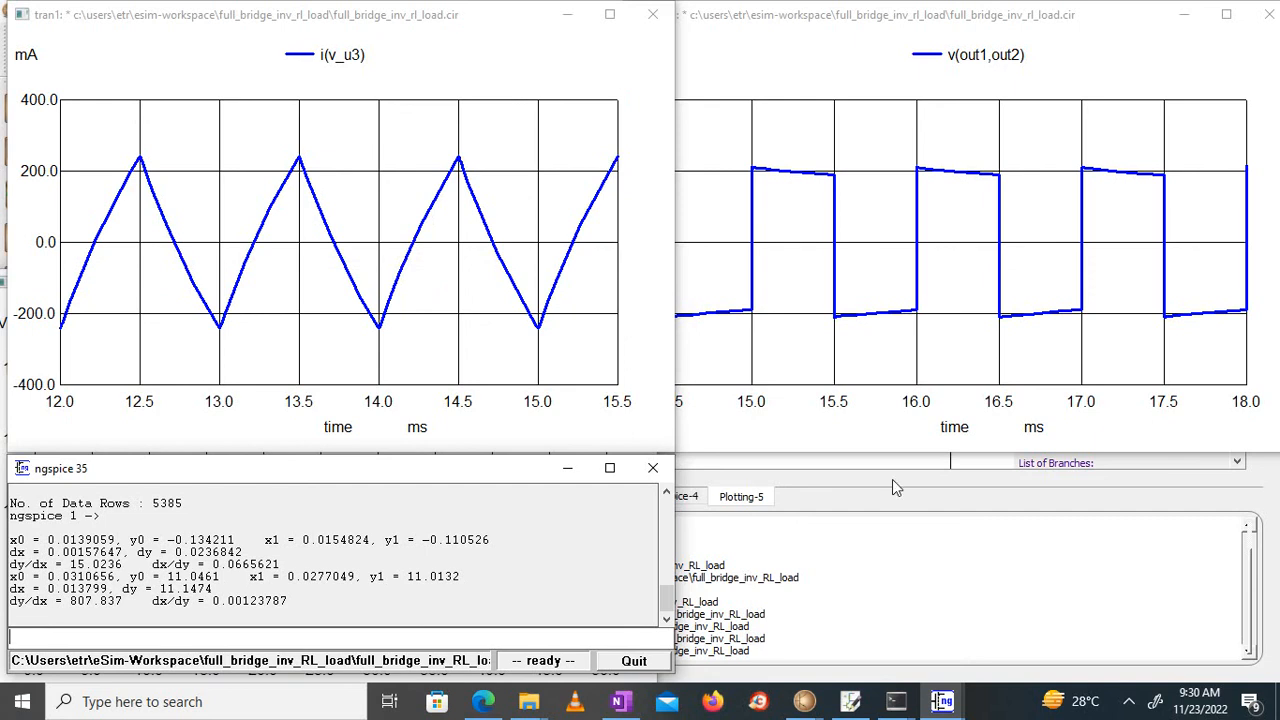
Switch back to the eSim-2.3 window and close all its plotting, NgSpice and kicadToNgspice views, leaving only Welcome
{"action": "left_click", "coordinate": [807, 704]}
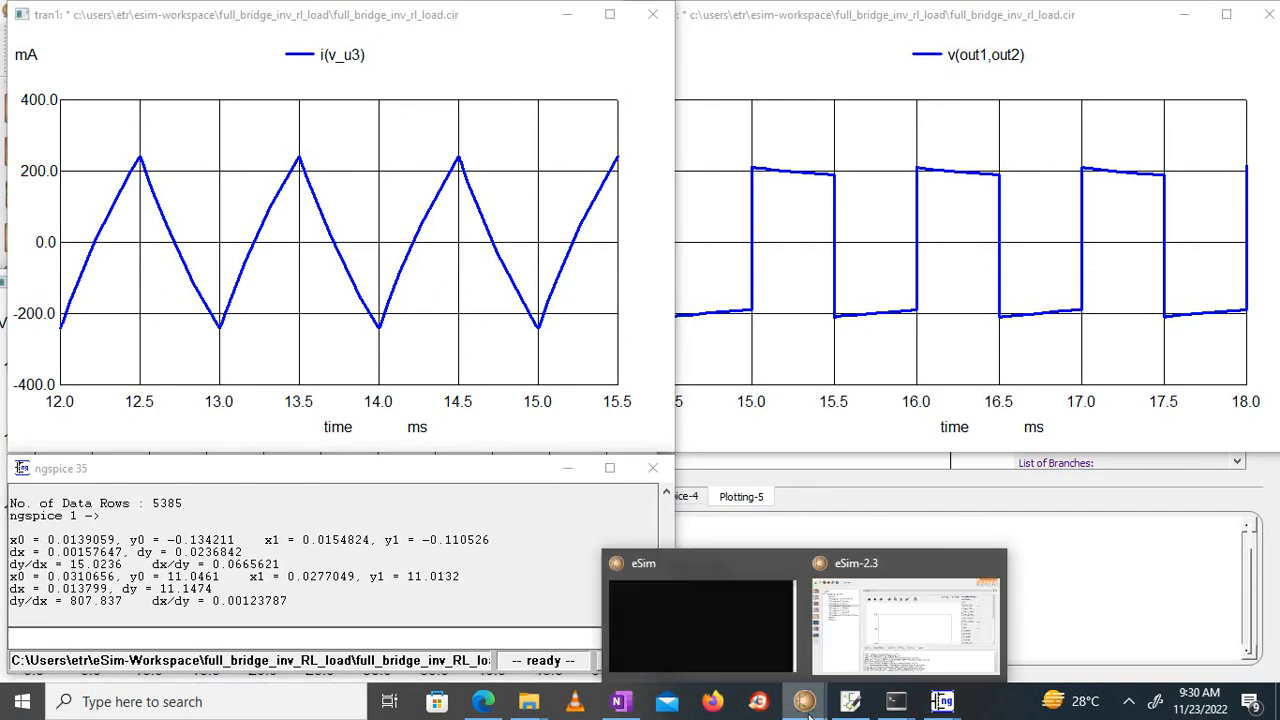
{"action": "left_click", "coordinate": [849, 659]}
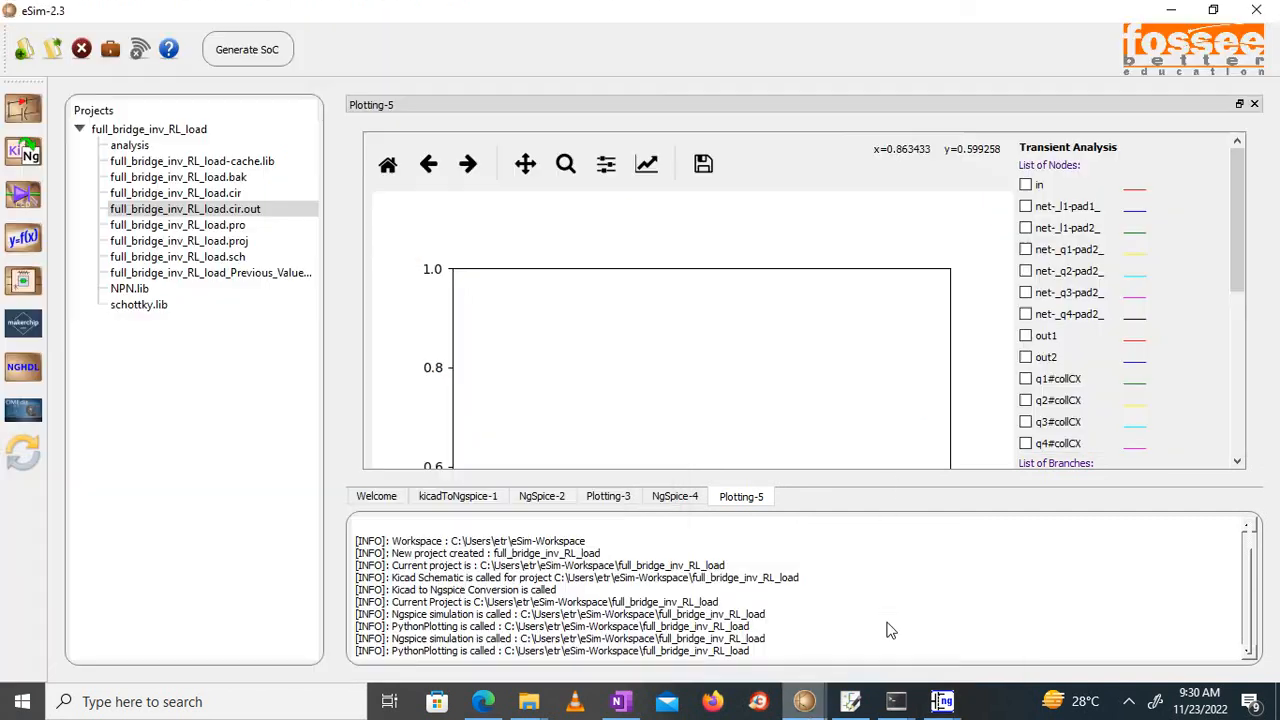
{"action": "left_click", "coordinate": [1255, 106]}
{"action": "left_click", "coordinate": [1255, 106]}
{"action": "left_click", "coordinate": [1255, 105]}
{"action": "left_click", "coordinate": [1255, 105]}
{"action": "left_click", "coordinate": [1255, 105]}
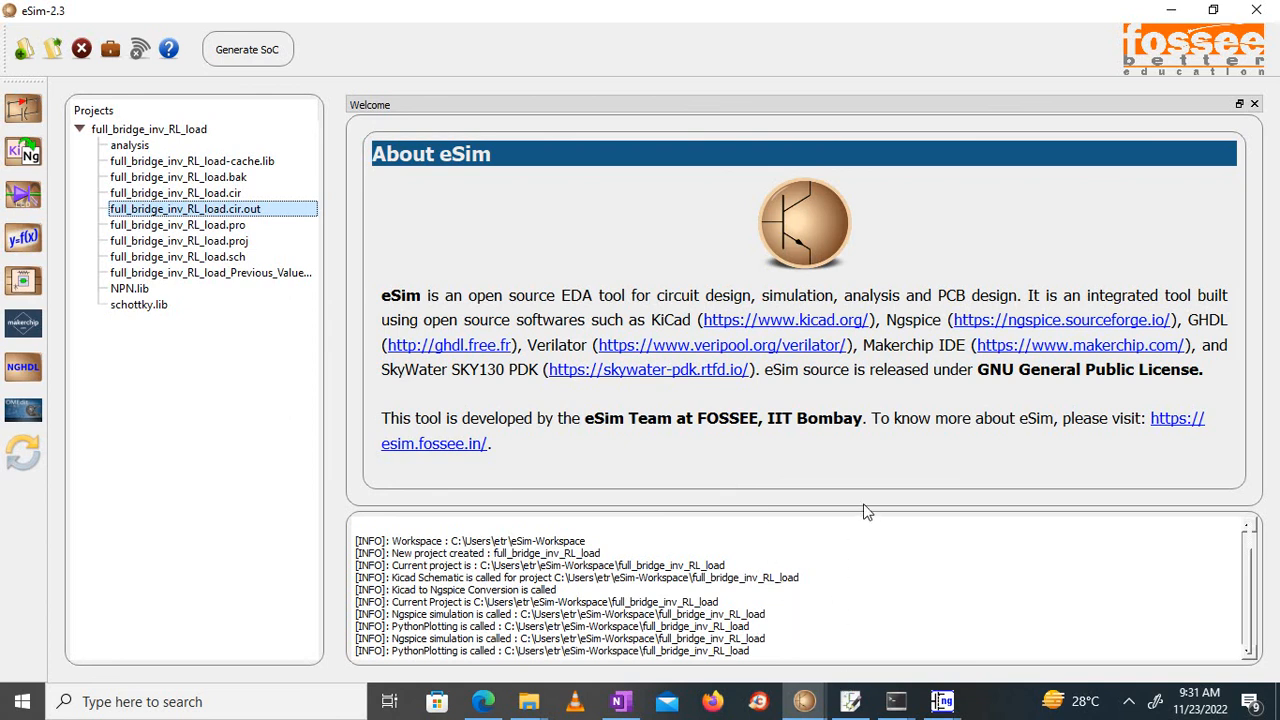
{"action": "left_click", "coordinate": [1129, 701]}
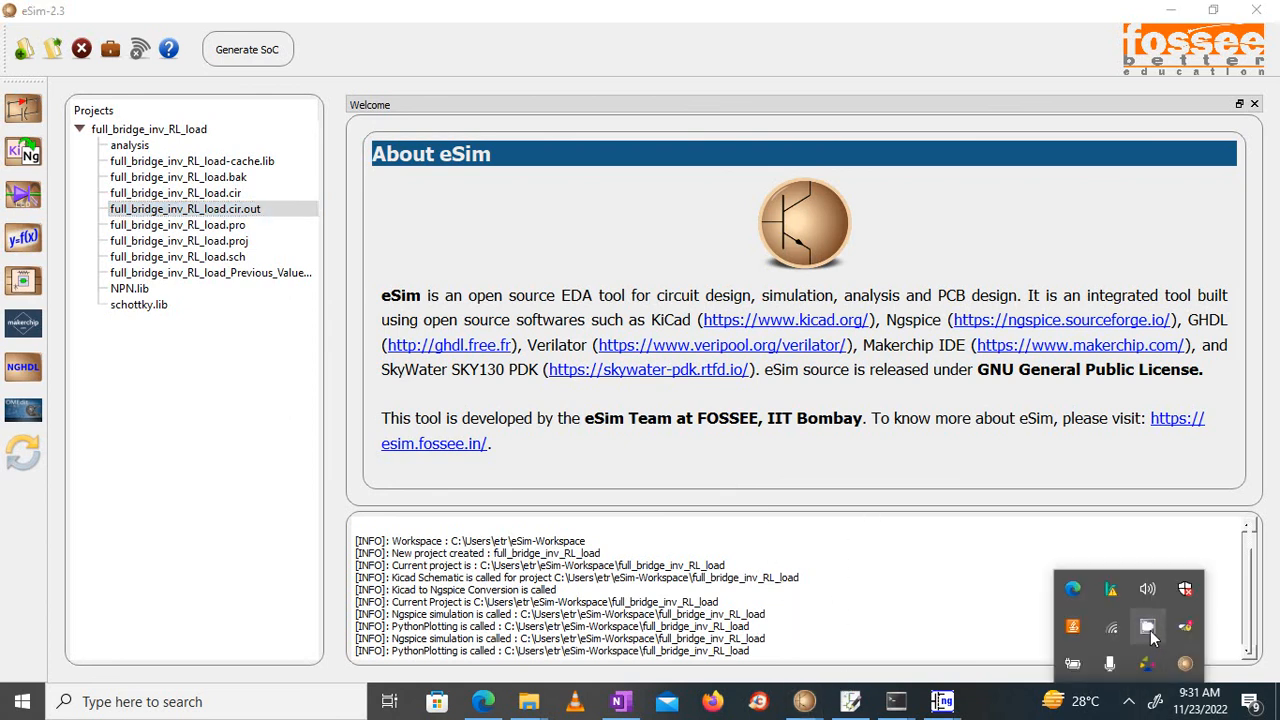